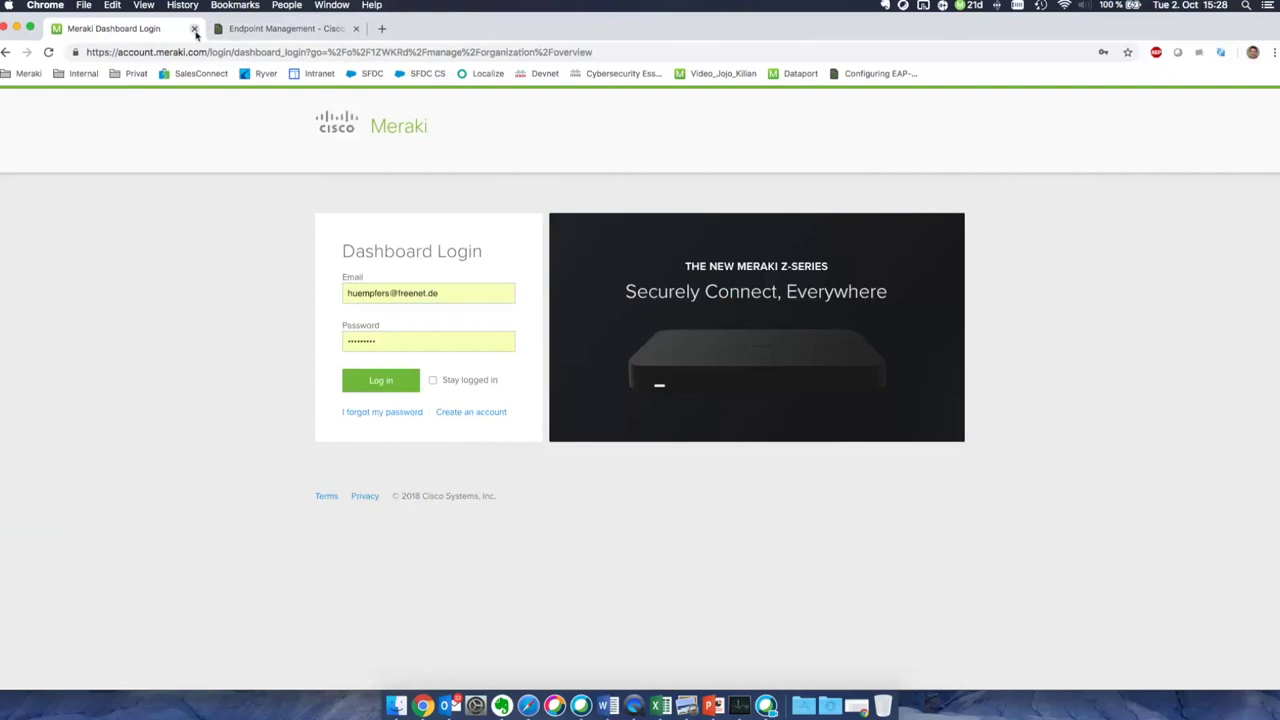
Close the Meraki Dashboard login tab and bring up the browser window holding the Gmail inbox
{"action": "left_click", "coordinate": [195, 29]}
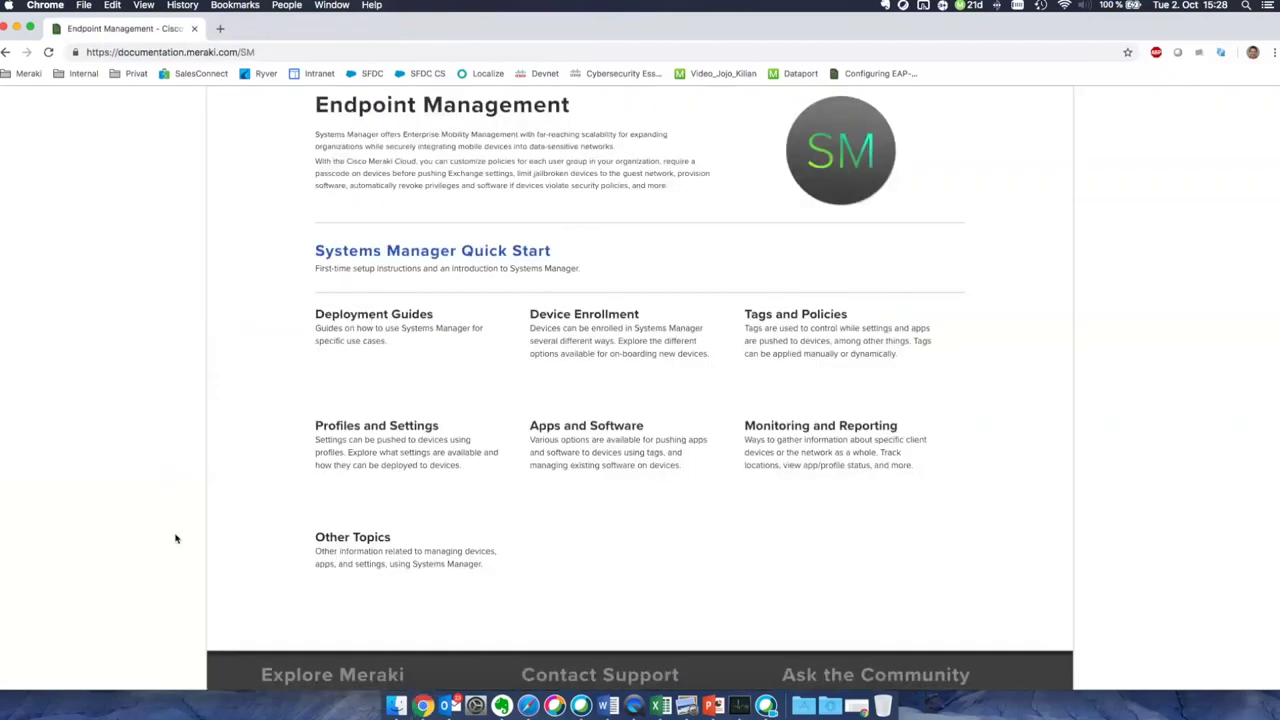
{"action": "key", "text": "ctrl+Up"}
{"action": "key", "text": "ctrl+Up"}
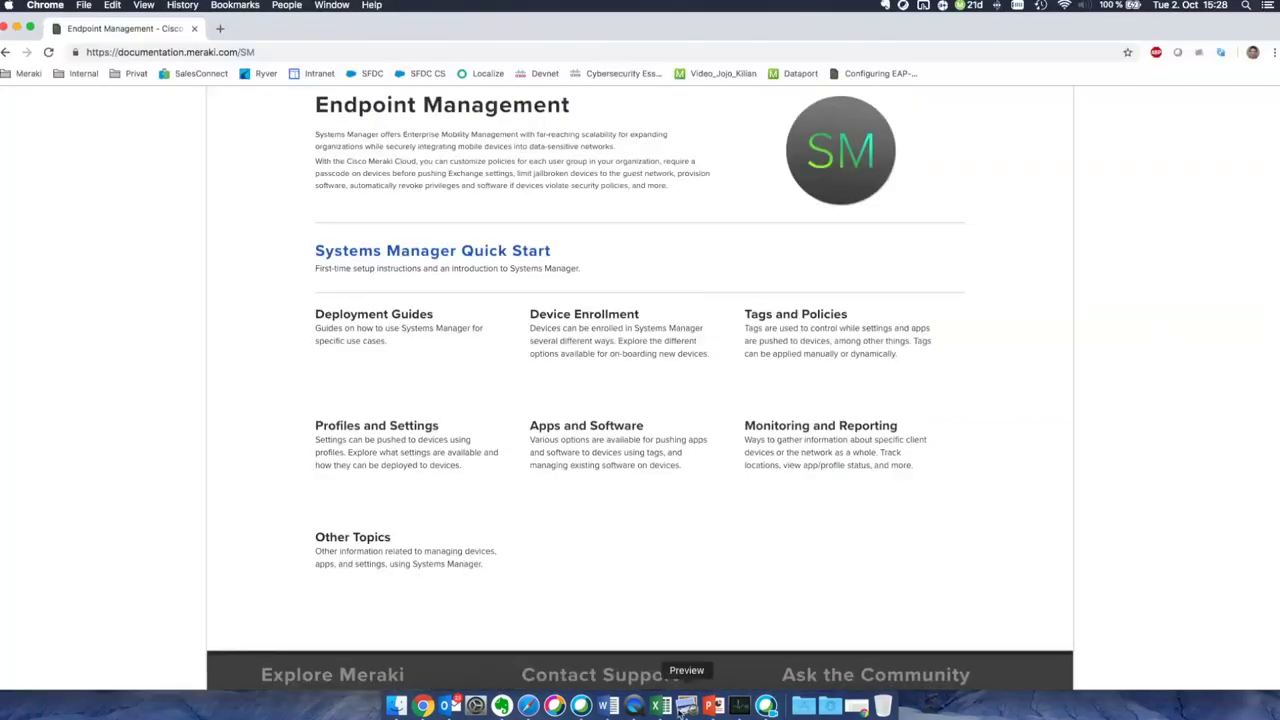
{"action": "left_click", "coordinate": [848, 702]}
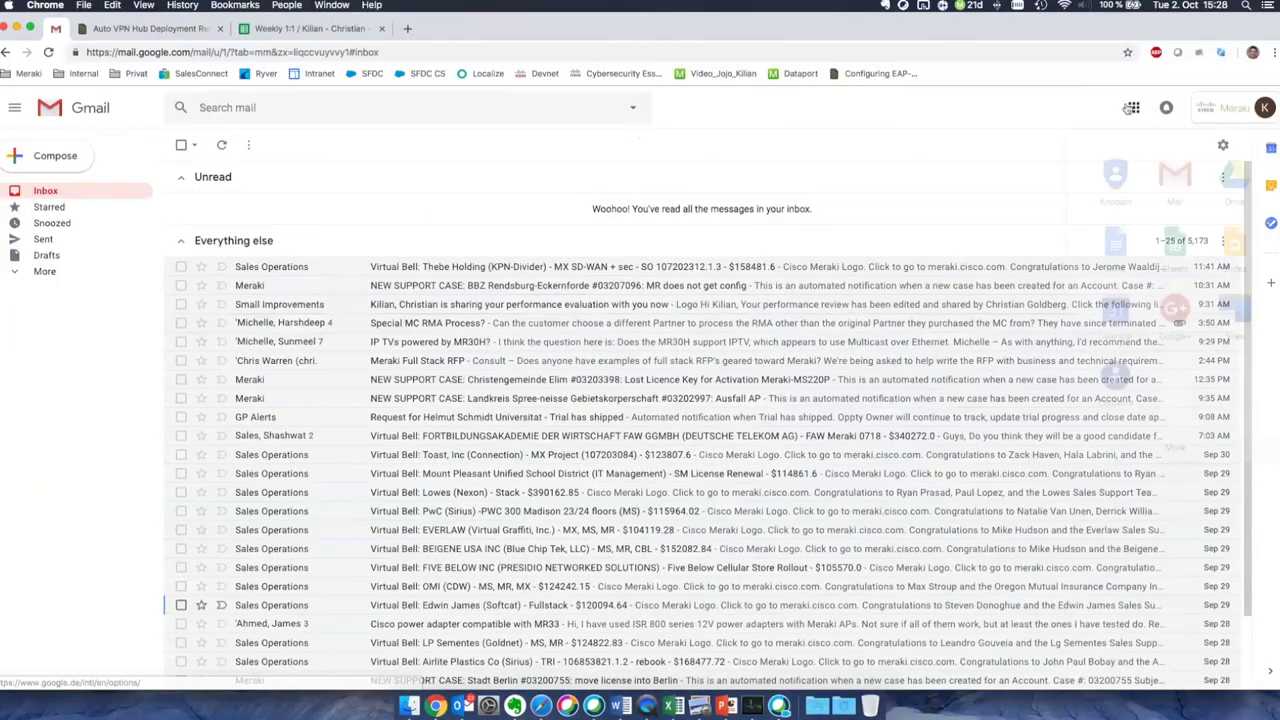
Launch the Meraki dashboard from the Google apps list and sign in with the Meraki work account
{"action": "left_click", "coordinate": [1133, 107]}
{"action": "left_click", "coordinate": [1171, 446]}
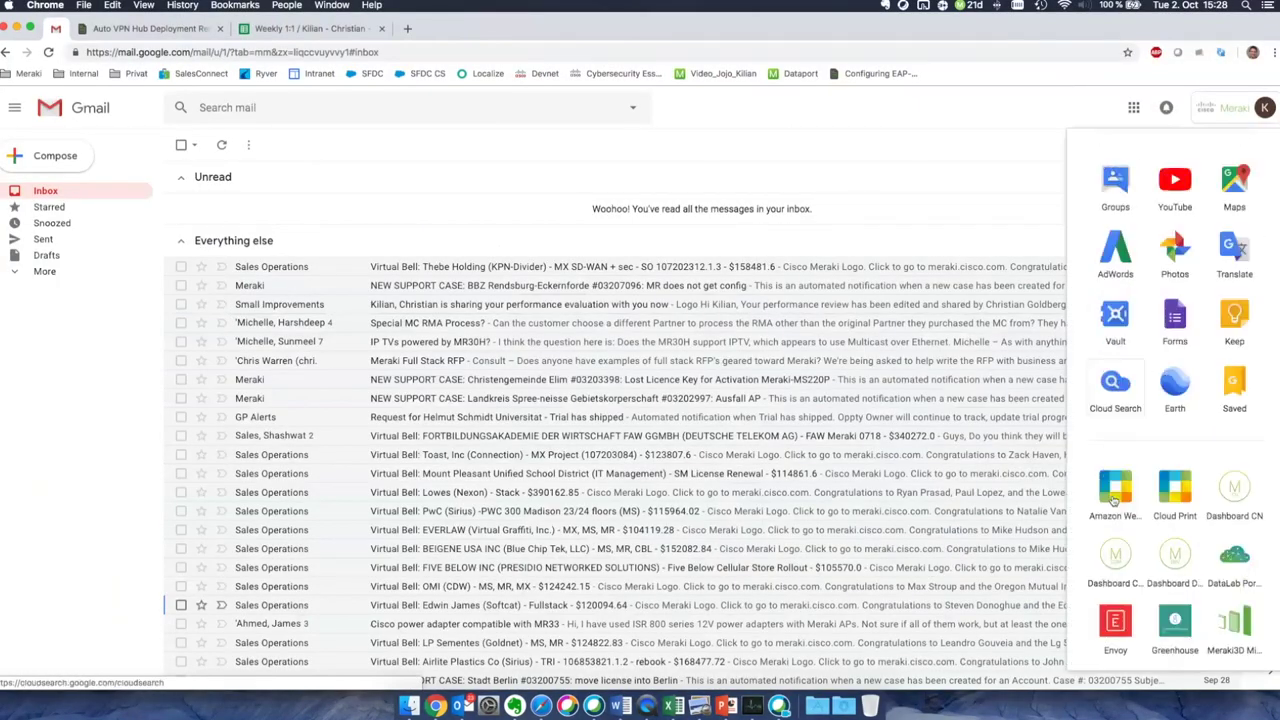
{"action": "left_click", "coordinate": [1112, 559]}
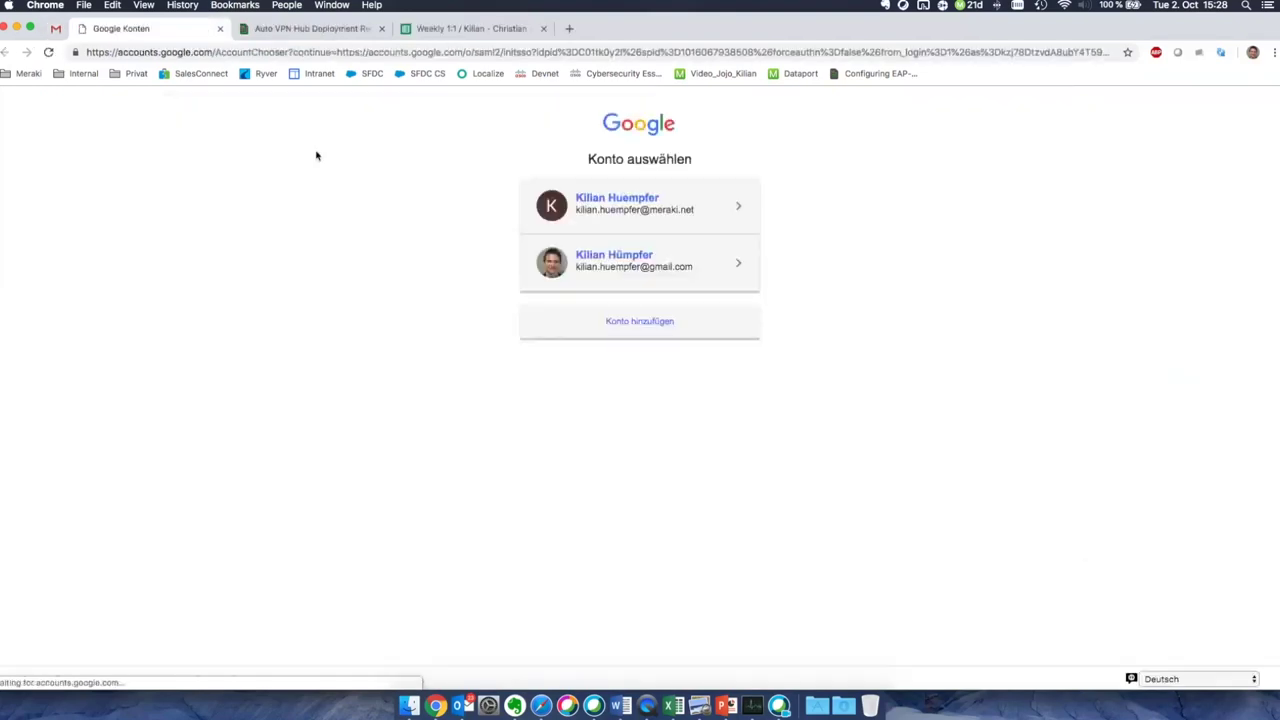
{"action": "left_click", "coordinate": [700, 232]}
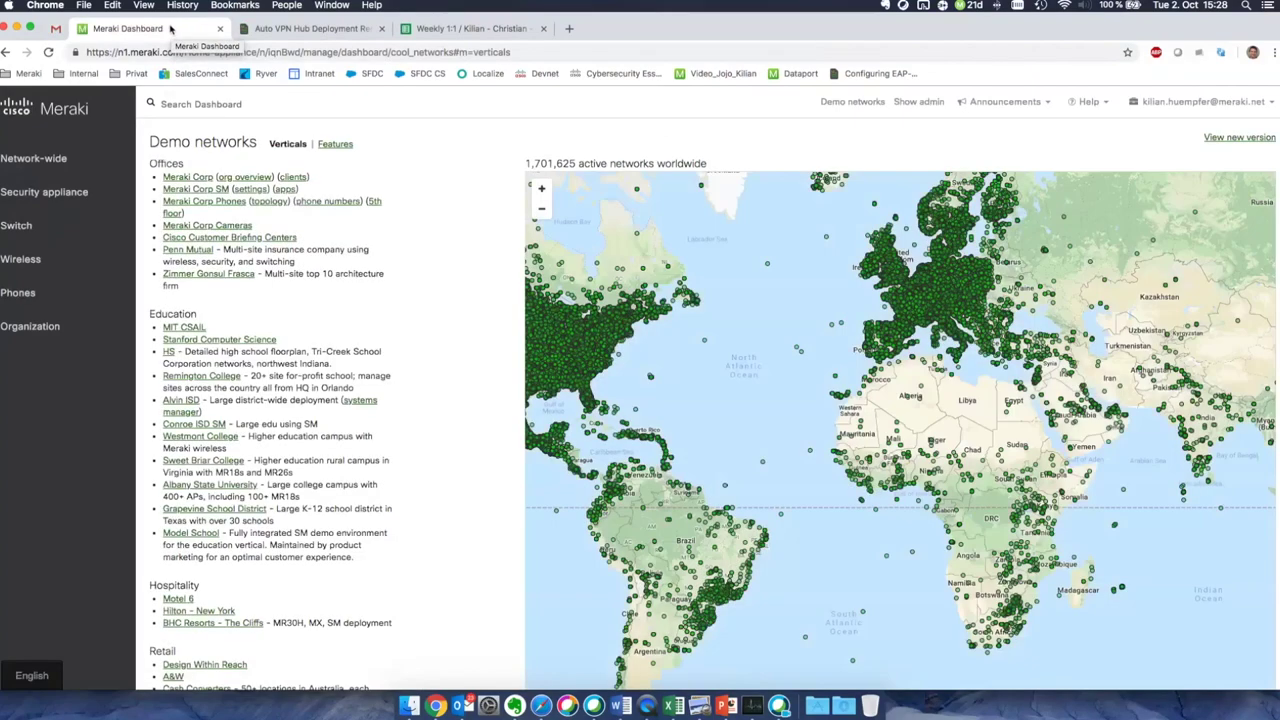
Move the dashboard tab into its own window and open the Meraki Corp SM demo network
{"action": "left_click_drag", "start_coordinate": [170, 28], "coordinate": [292, 109]}
{"action": "left_click_drag", "start_coordinate": [406, 5], "coordinate": [351, 5]}
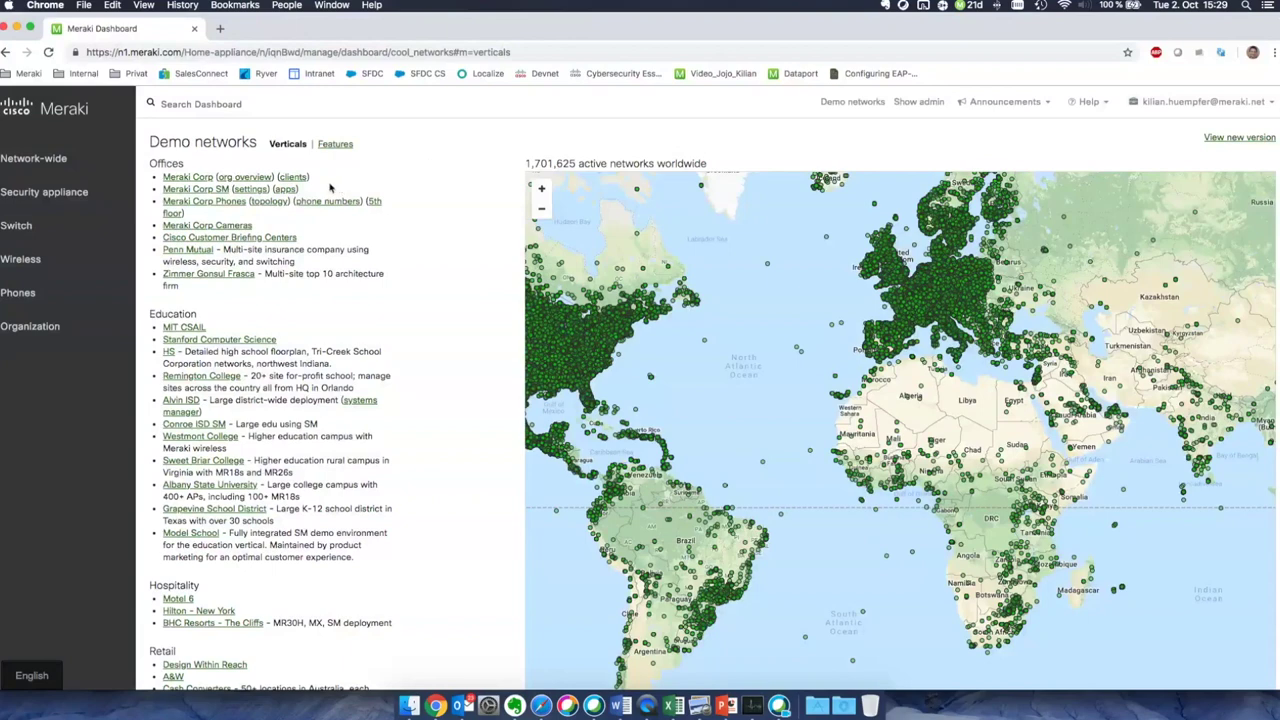
{"action": "left_click", "coordinate": [205, 190]}
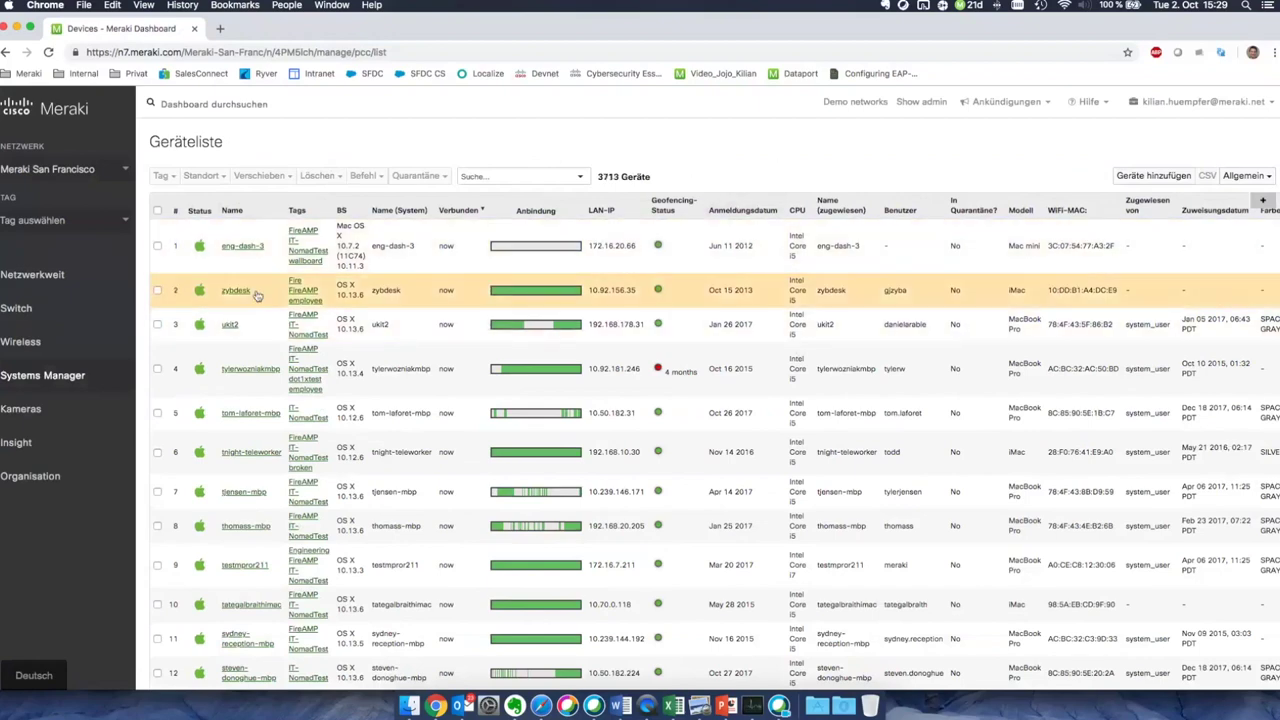
Open the Systems Manager overview and review check-in counts, push deployment status, non-compliant policies and device check-in history
{"action": "mouse_move", "coordinate": [121, 379]}
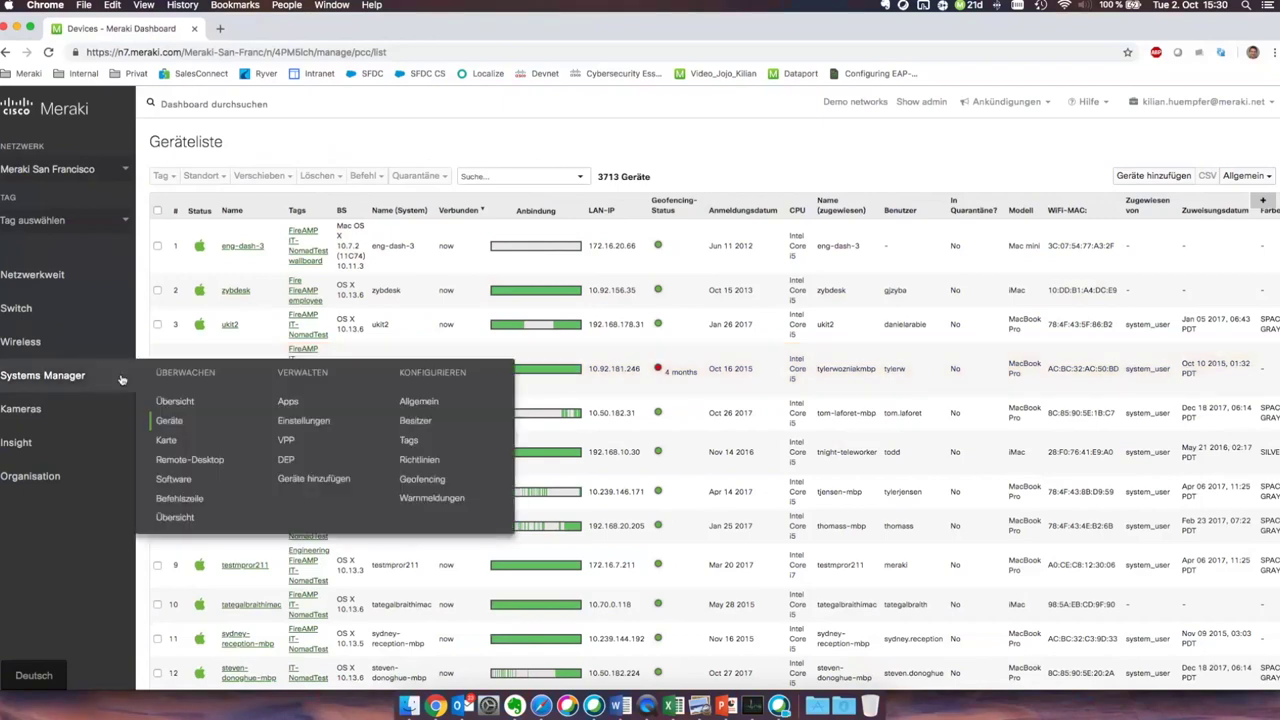
{"action": "left_click", "coordinate": [186, 403]}
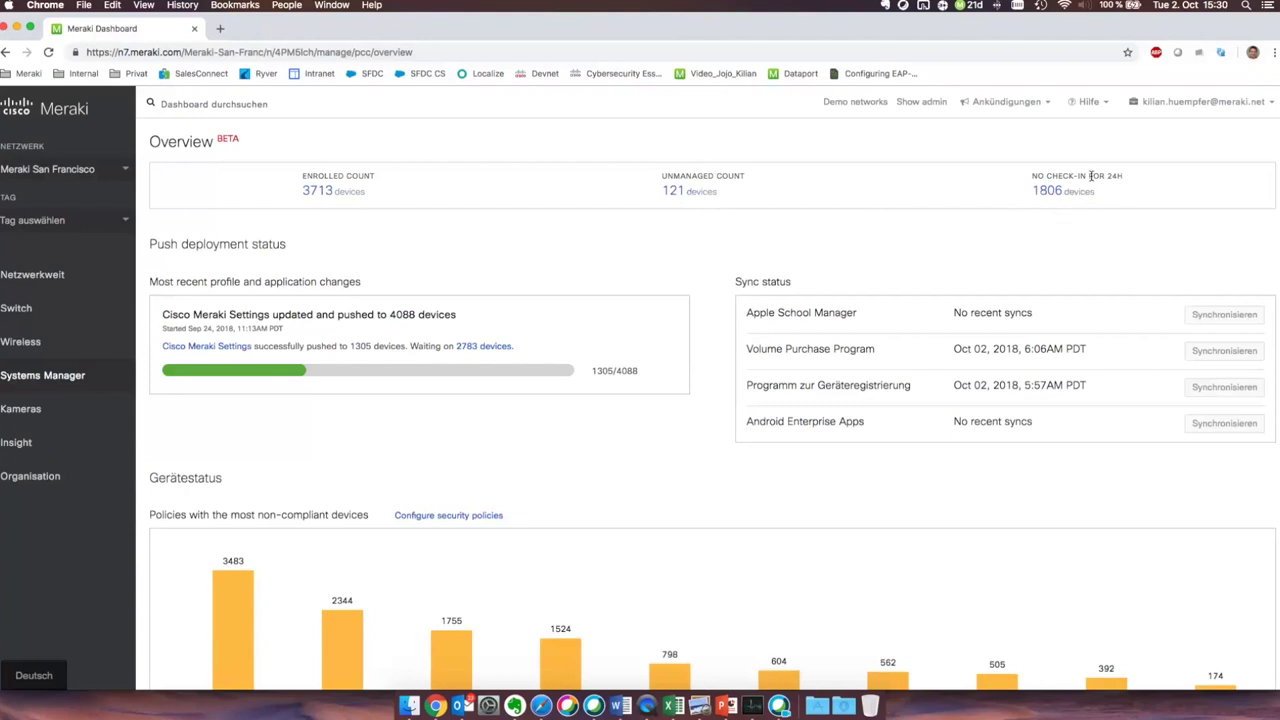
{"action": "left_click_drag", "start_coordinate": [1111, 196], "coordinate": [1033, 176]}
{"action": "left_click", "coordinate": [1125, 207]}
{"action": "scroll", "coordinate": [514, 390], "scroll_direction": "down", "scroll_amount": 2}
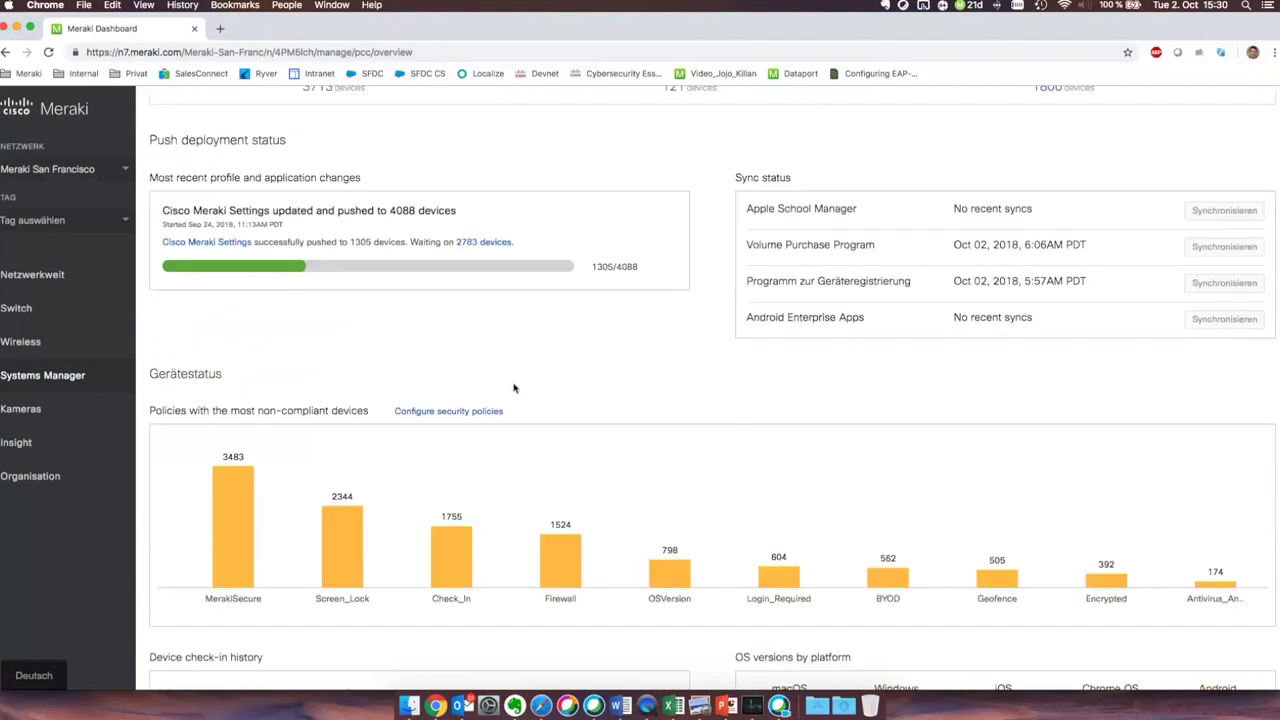
{"action": "scroll", "coordinate": [514, 388], "scroll_direction": "down", "scroll_amount": 5}
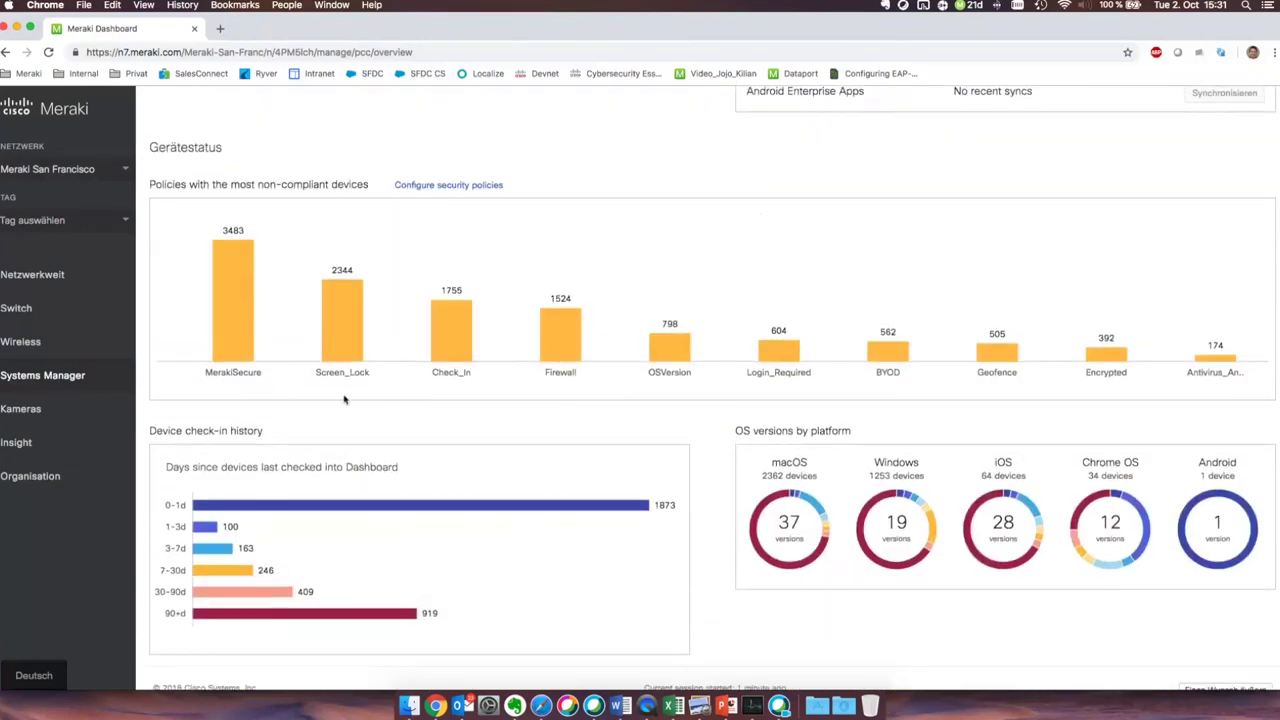
{"action": "scroll", "coordinate": [348, 400], "scroll_direction": "down", "scroll_amount": 1}
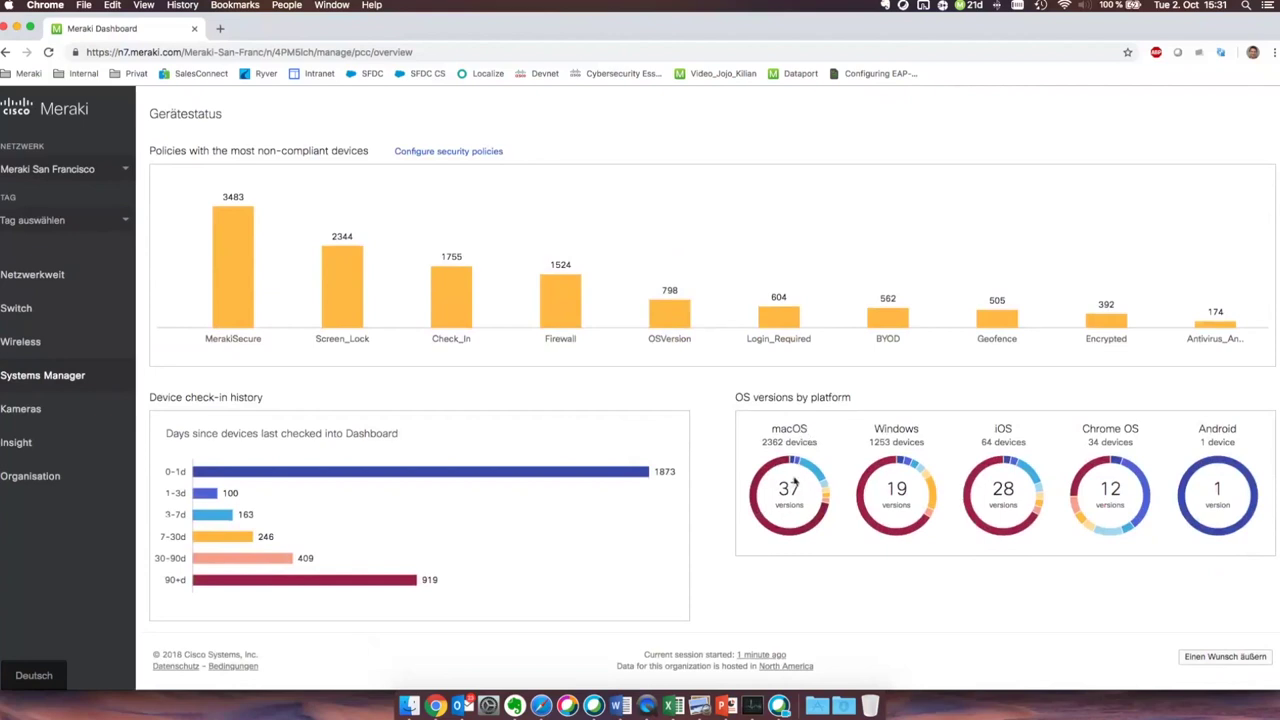
Inspect the version breakdowns in the macOS, Windows and iOS charts under OS versions by platform
{"action": "mouse_move", "coordinate": [814, 473]}
{"action": "mouse_move", "coordinate": [825, 504]}
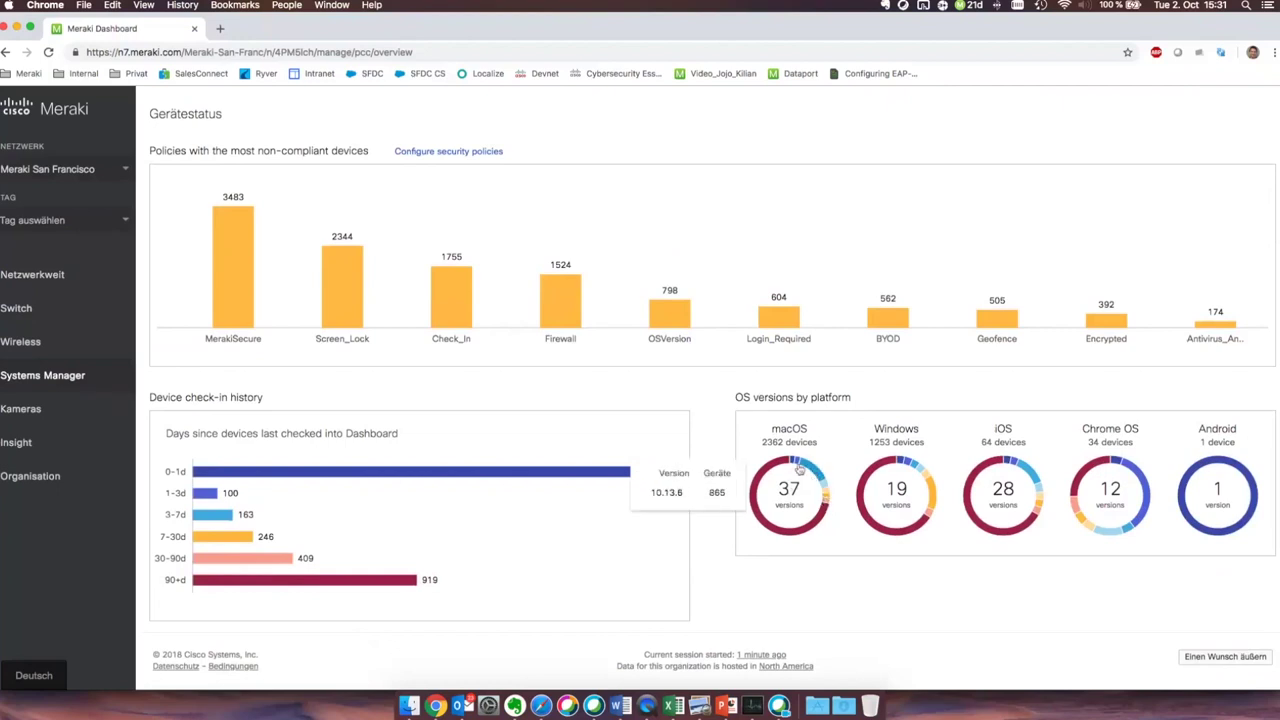
{"action": "mouse_move", "coordinate": [753, 484]}
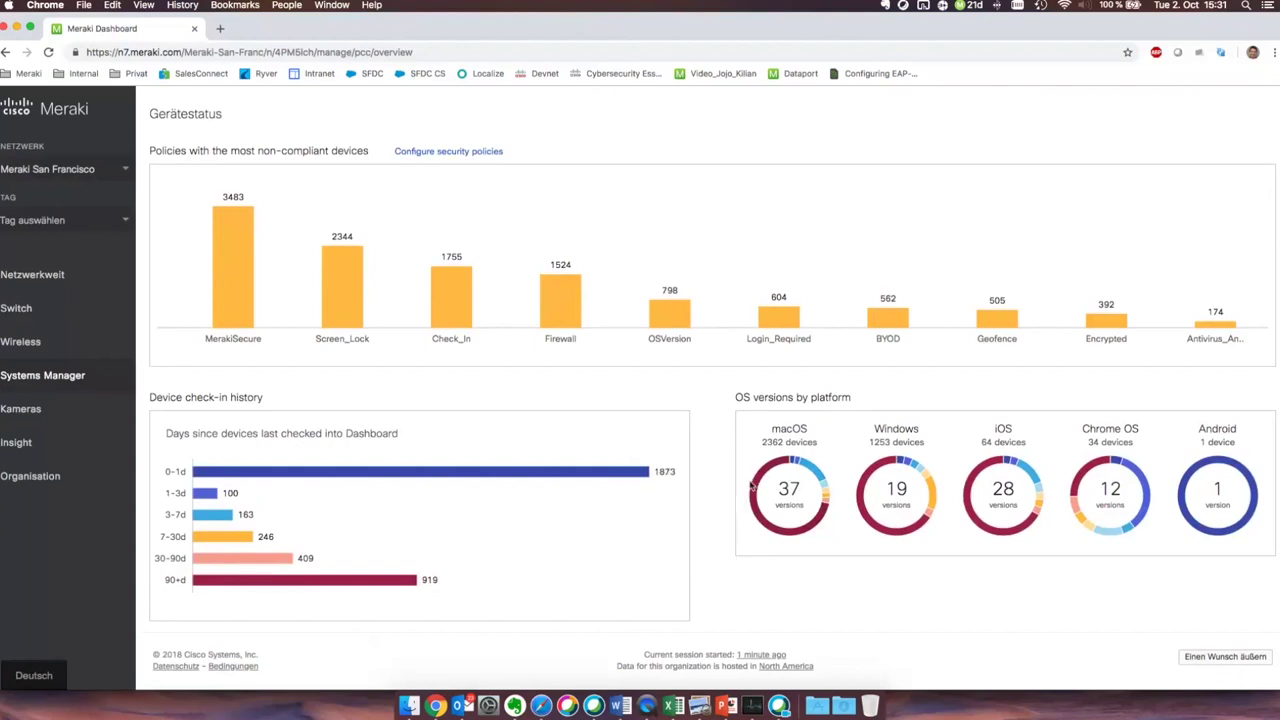
{"action": "mouse_move", "coordinate": [904, 543]}
{"action": "mouse_move", "coordinate": [1025, 472]}
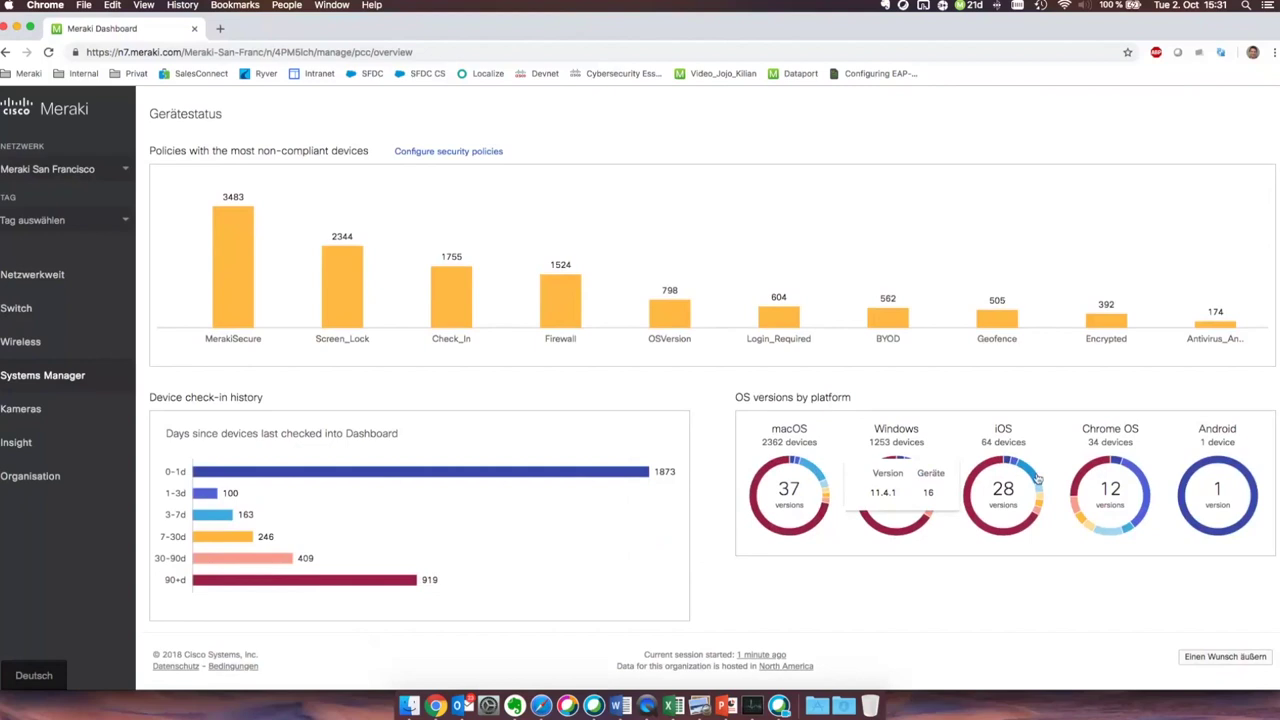
{"action": "mouse_move", "coordinate": [1038, 500]}
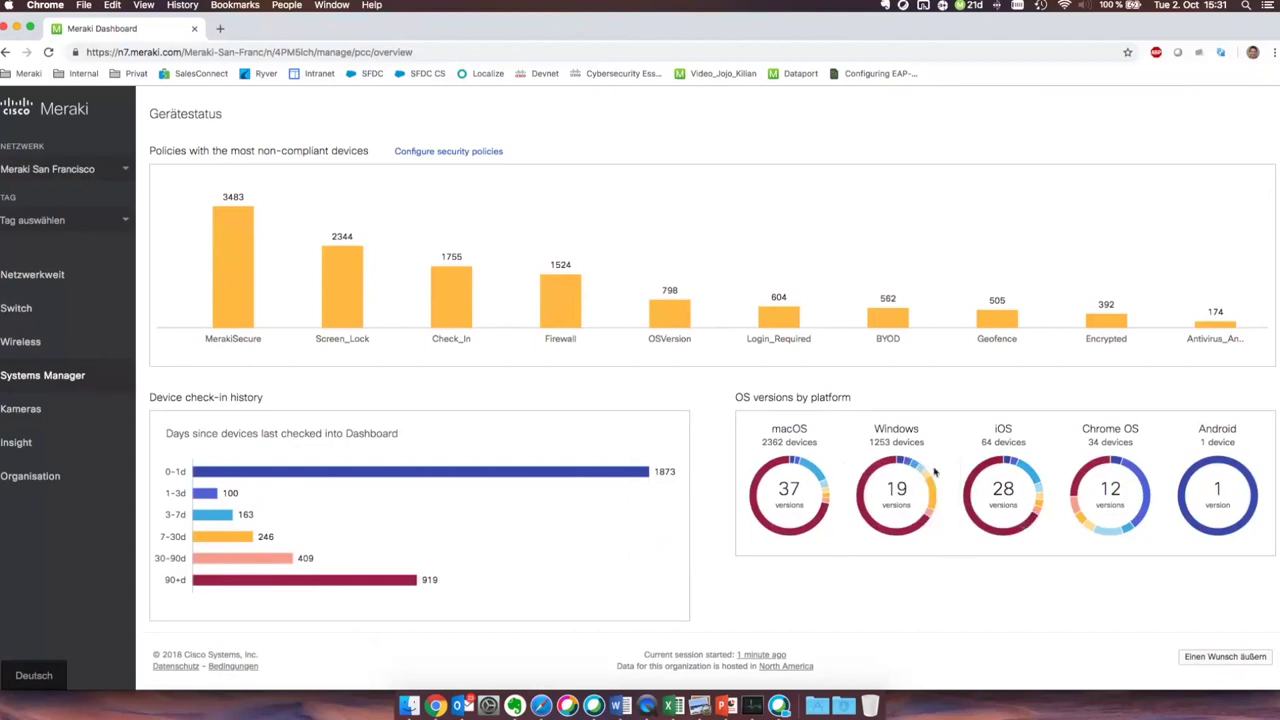
Open the Systems Manager device map and drill into the US West Coast cluster down to the San Francisco area
{"action": "scroll", "coordinate": [195, 305], "scroll_direction": "up", "scroll_amount": 5}
{"action": "mouse_move", "coordinate": [106, 380]}
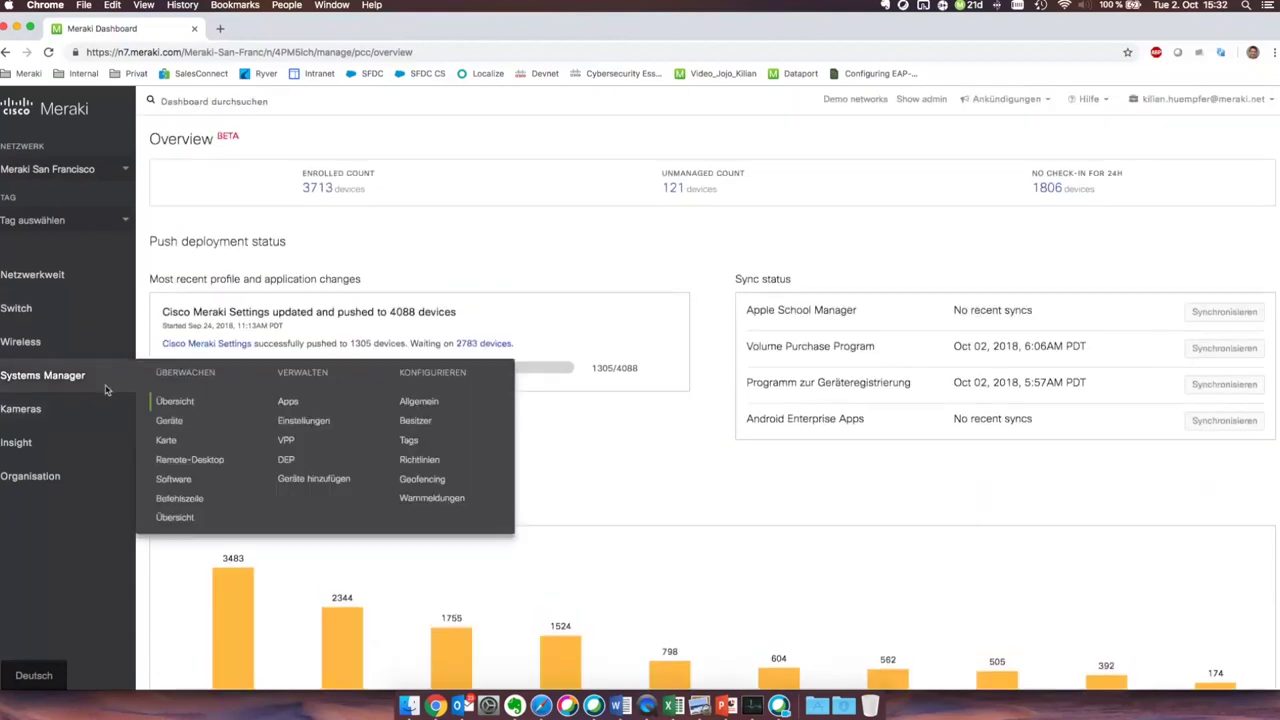
{"action": "left_click", "coordinate": [180, 441]}
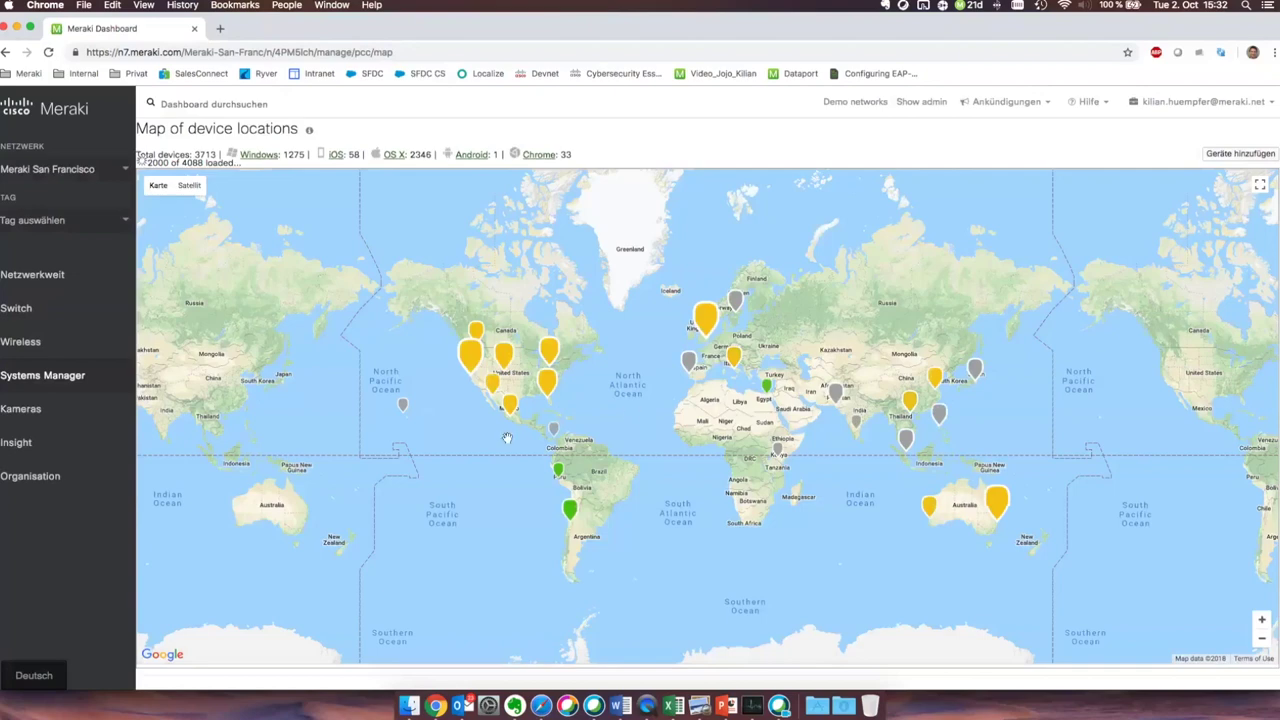
{"action": "left_click", "coordinate": [469, 368]}
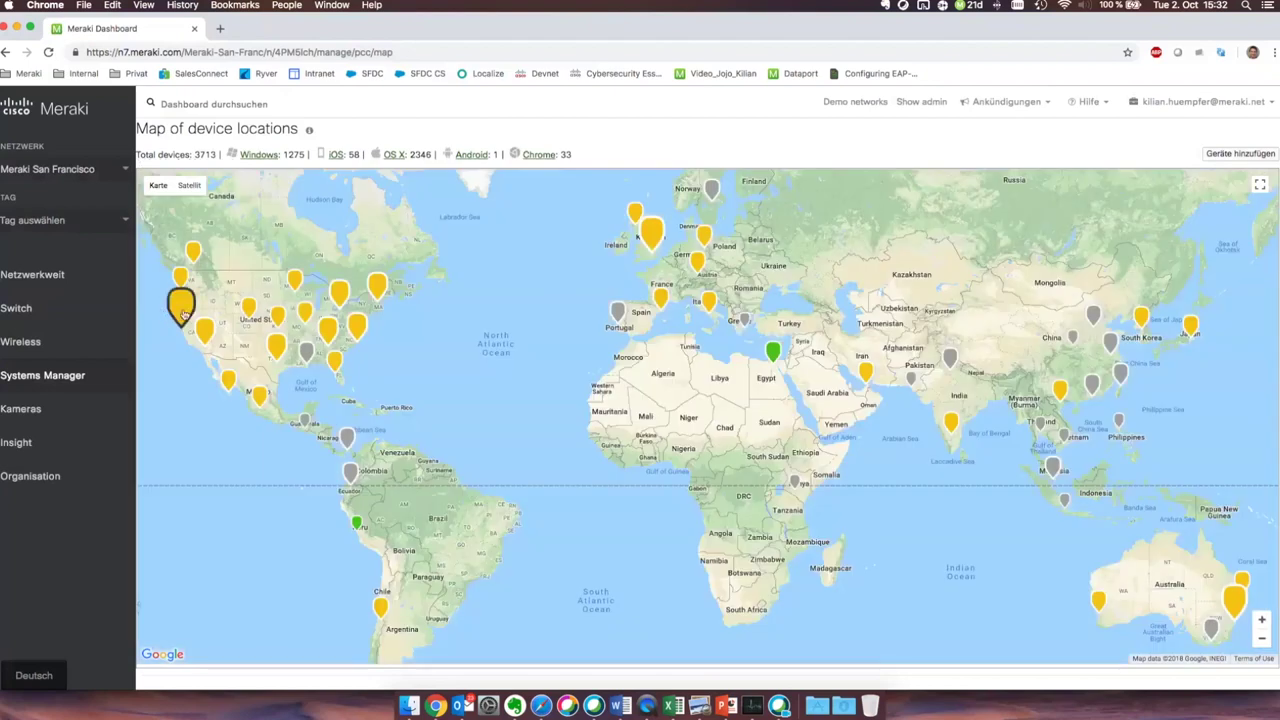
{"action": "left_click", "coordinate": [180, 306]}
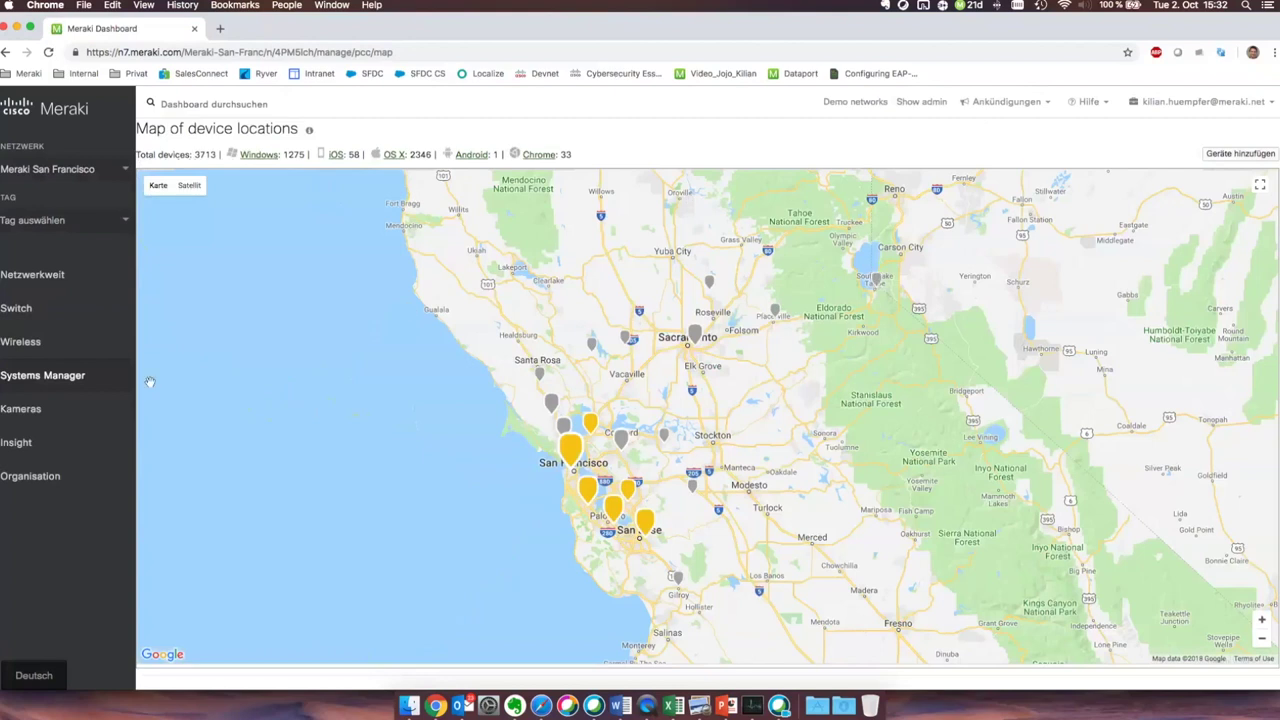
Go to the Geräte hinzufügen page of Systems Manager and open the enrollment options for iOS
{"action": "mouse_move", "coordinate": [125, 380]}
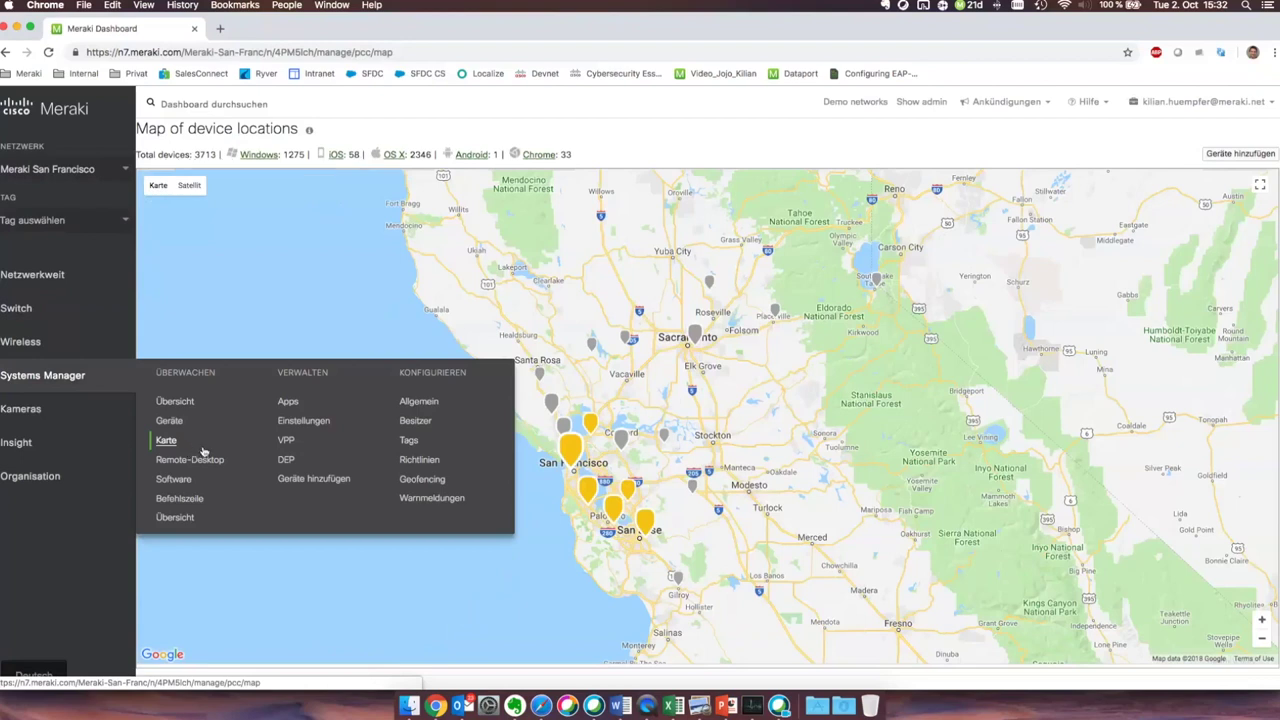
{"action": "left_click", "coordinate": [314, 482]}
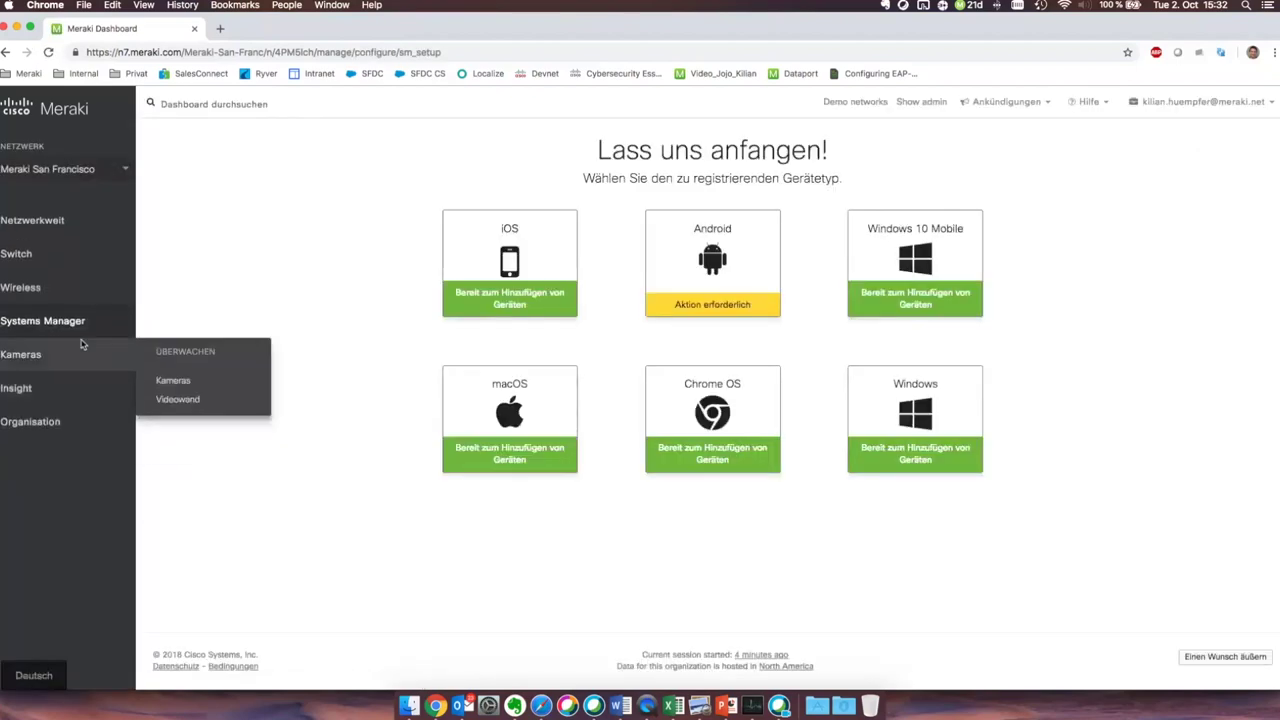
{"action": "mouse_move", "coordinate": [82, 334]}
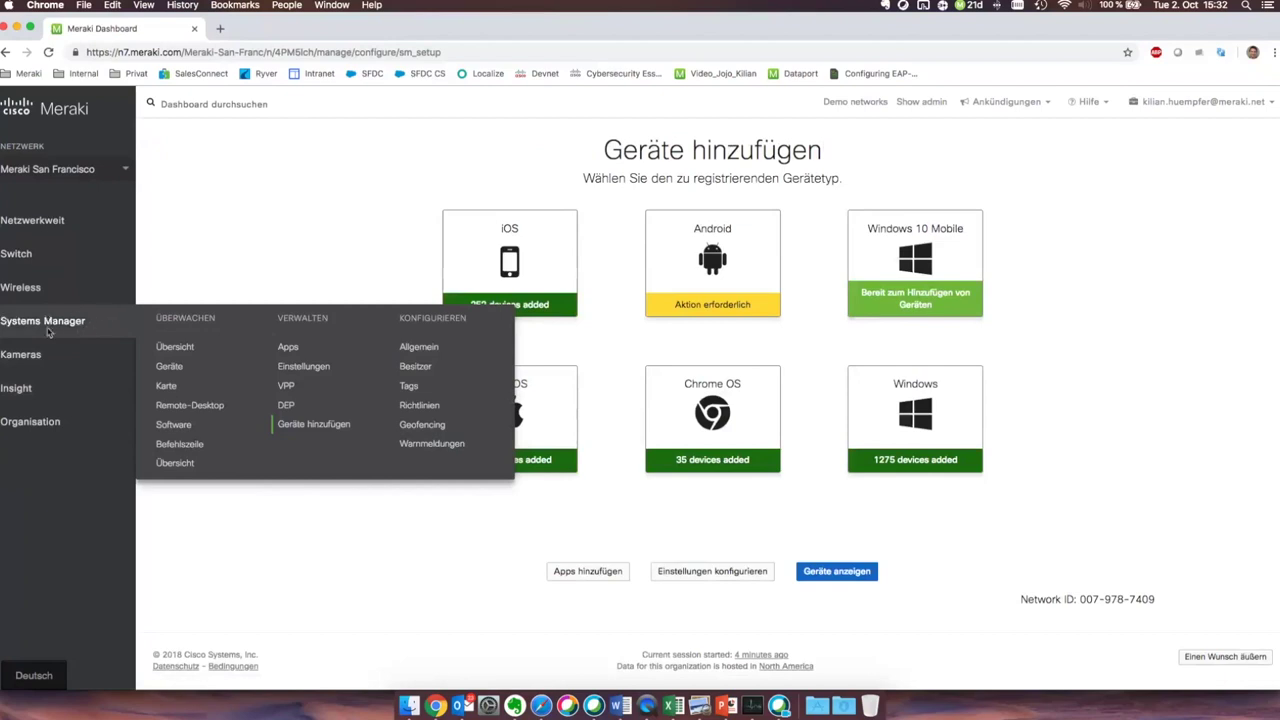
{"action": "mouse_move", "coordinate": [73, 295]}
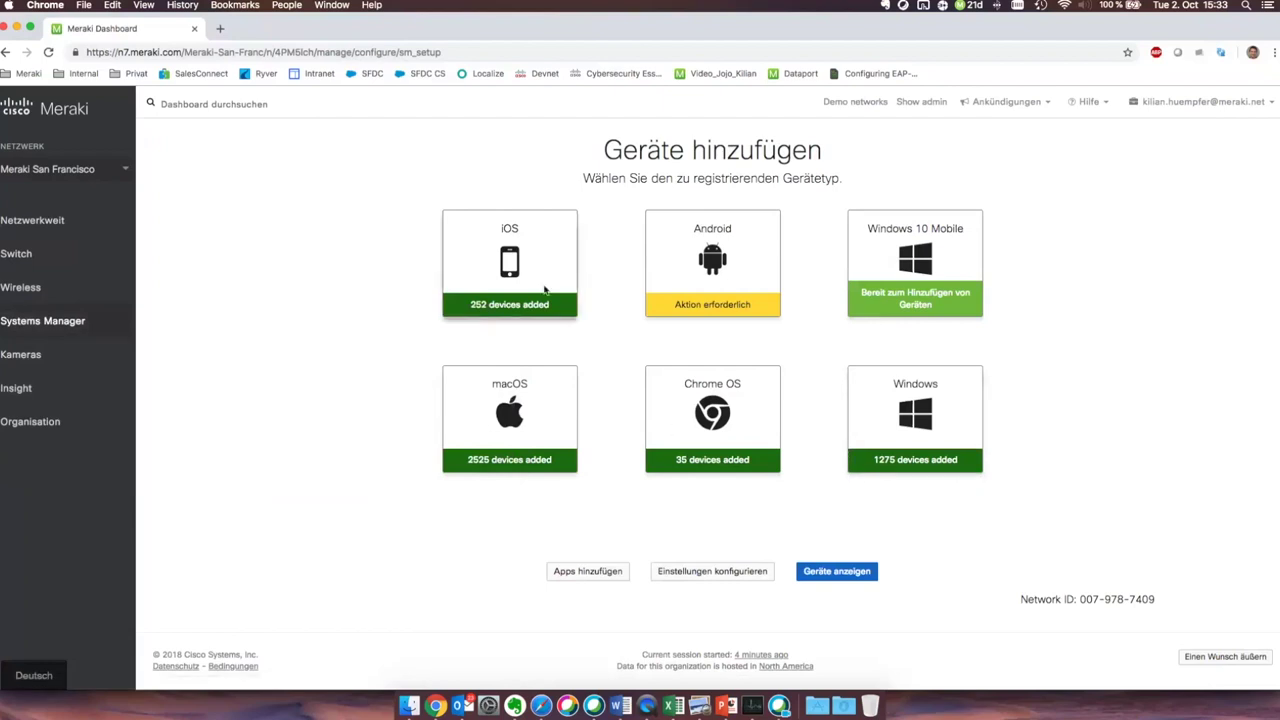
{"action": "left_click", "coordinate": [515, 240]}
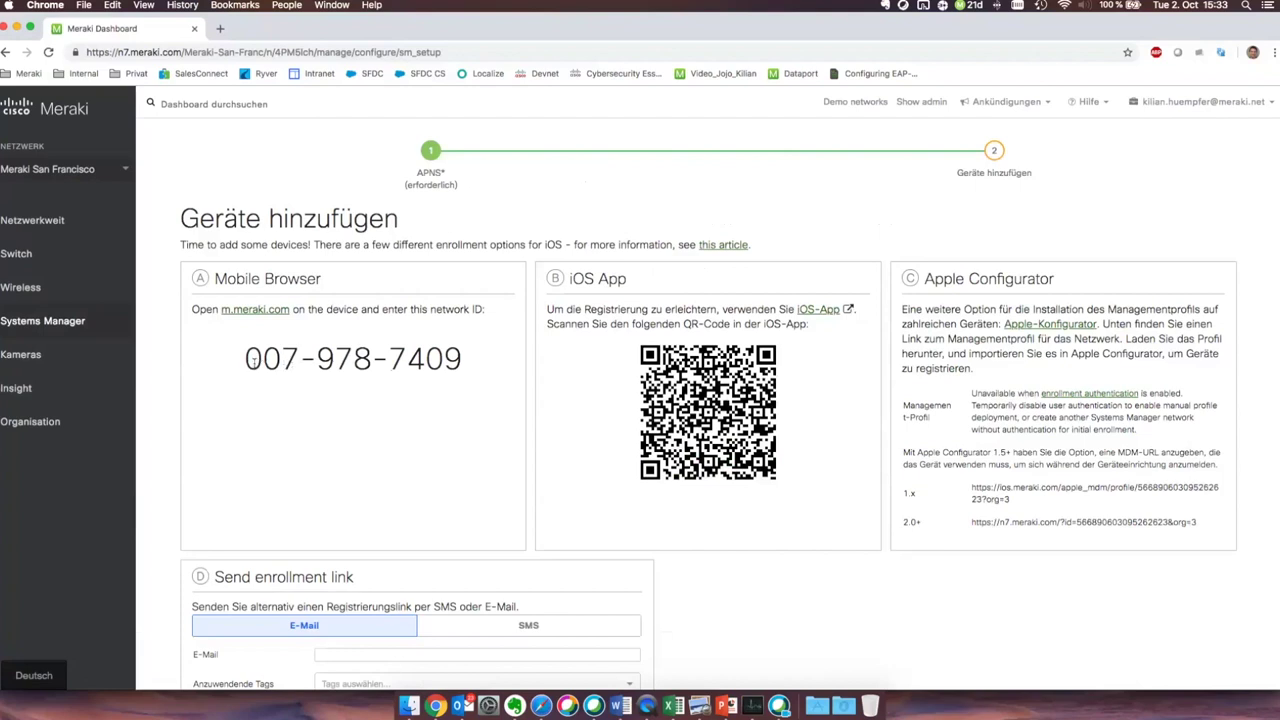
Review the iOS enrollment options, highlighting the mobile browser address and network ID and checking the enrollment link form
{"action": "left_click_drag", "start_coordinate": [222, 318], "coordinate": [288, 318]}
{"action": "left_click_drag", "start_coordinate": [242, 358], "coordinate": [471, 360]}
{"action": "left_click", "coordinate": [473, 363]}
{"action": "scroll", "coordinate": [572, 491], "scroll_direction": "down", "scroll_amount": 2}
{"action": "scroll", "coordinate": [572, 491], "scroll_direction": "down", "scroll_amount": 3}
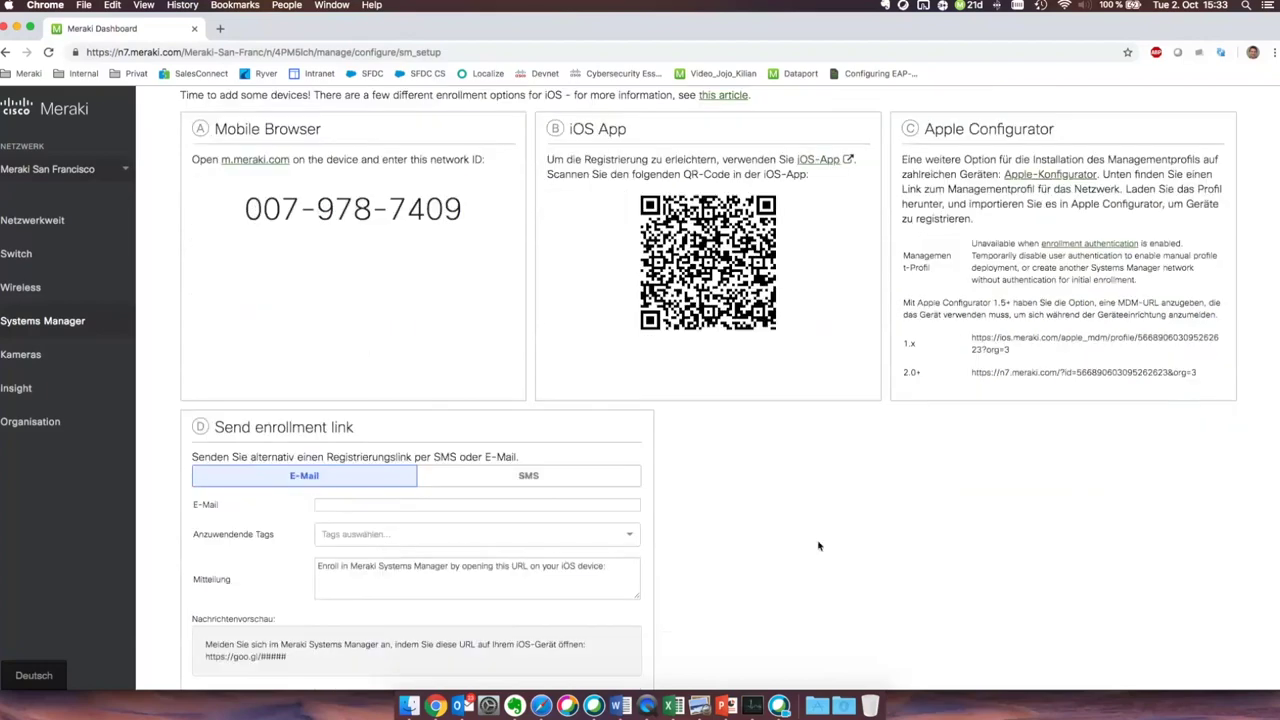
{"action": "scroll", "coordinate": [1050, 390], "scroll_direction": "up", "scroll_amount": 4}
{"action": "scroll", "coordinate": [1050, 390], "scroll_direction": "up", "scroll_amount": 1}
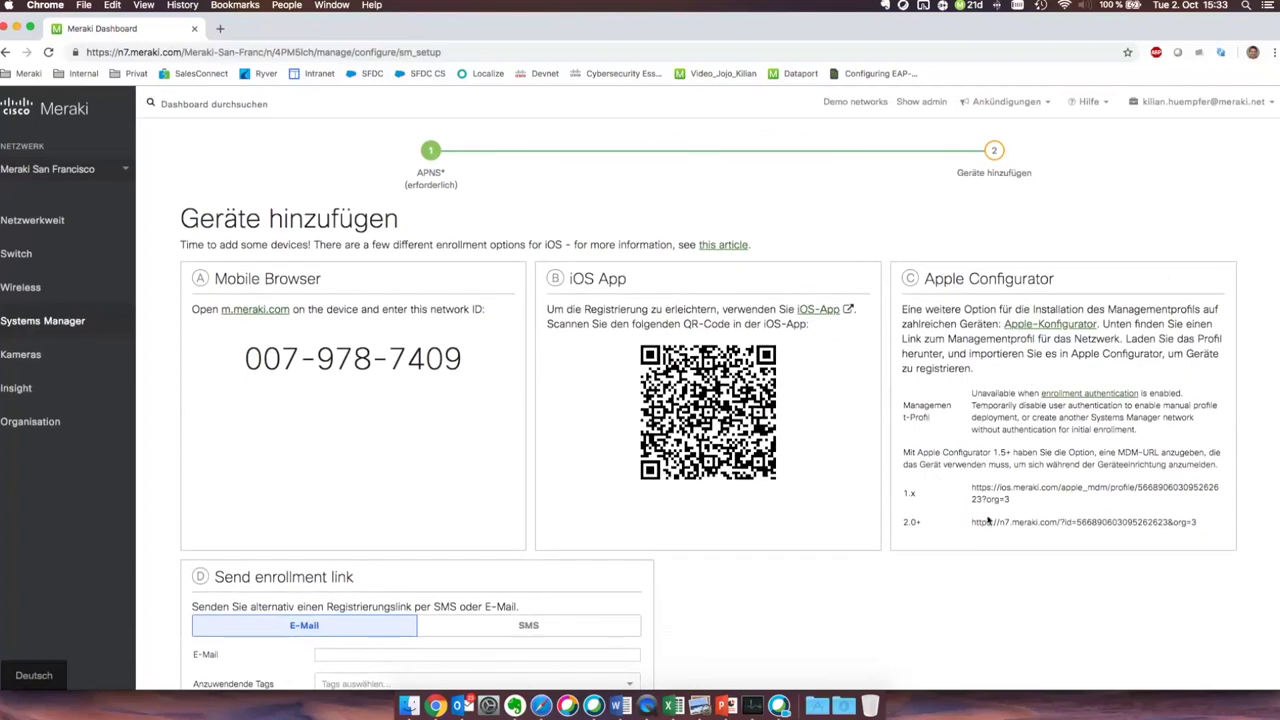
Return to the device type selection and open the Android enrollment setup
{"action": "mouse_move", "coordinate": [124, 336]}
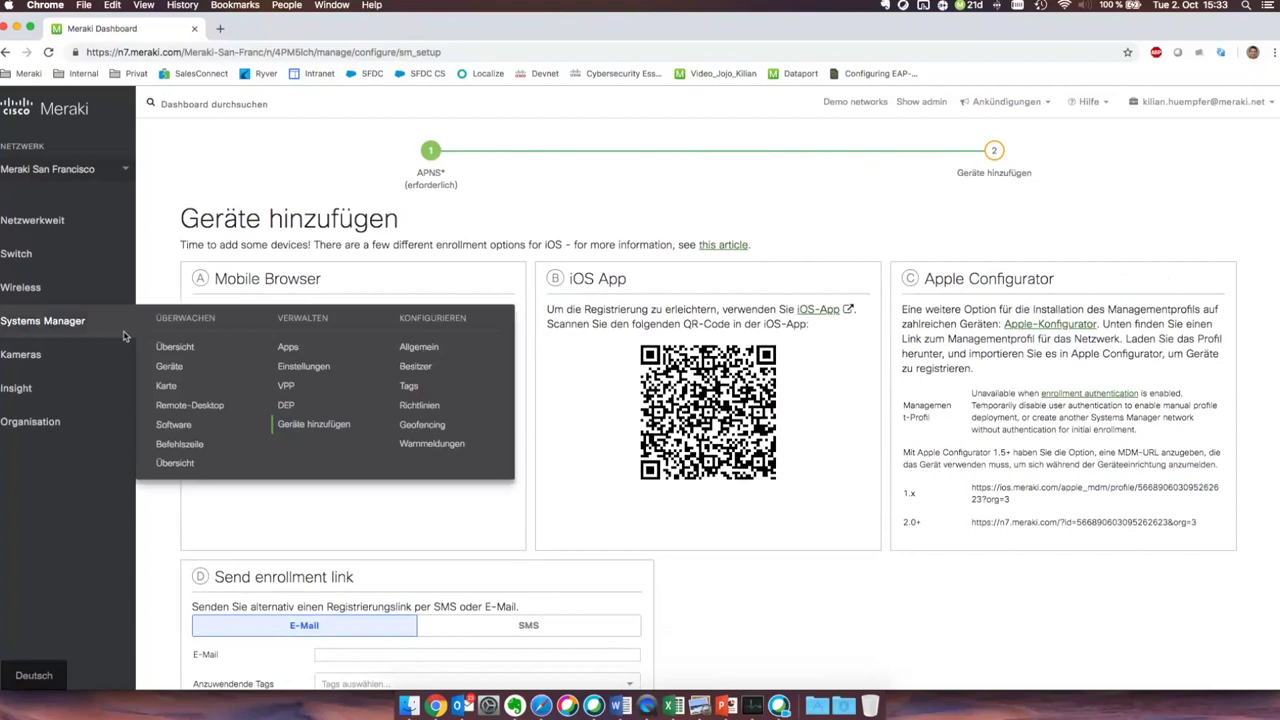
{"action": "left_click", "coordinate": [313, 424]}
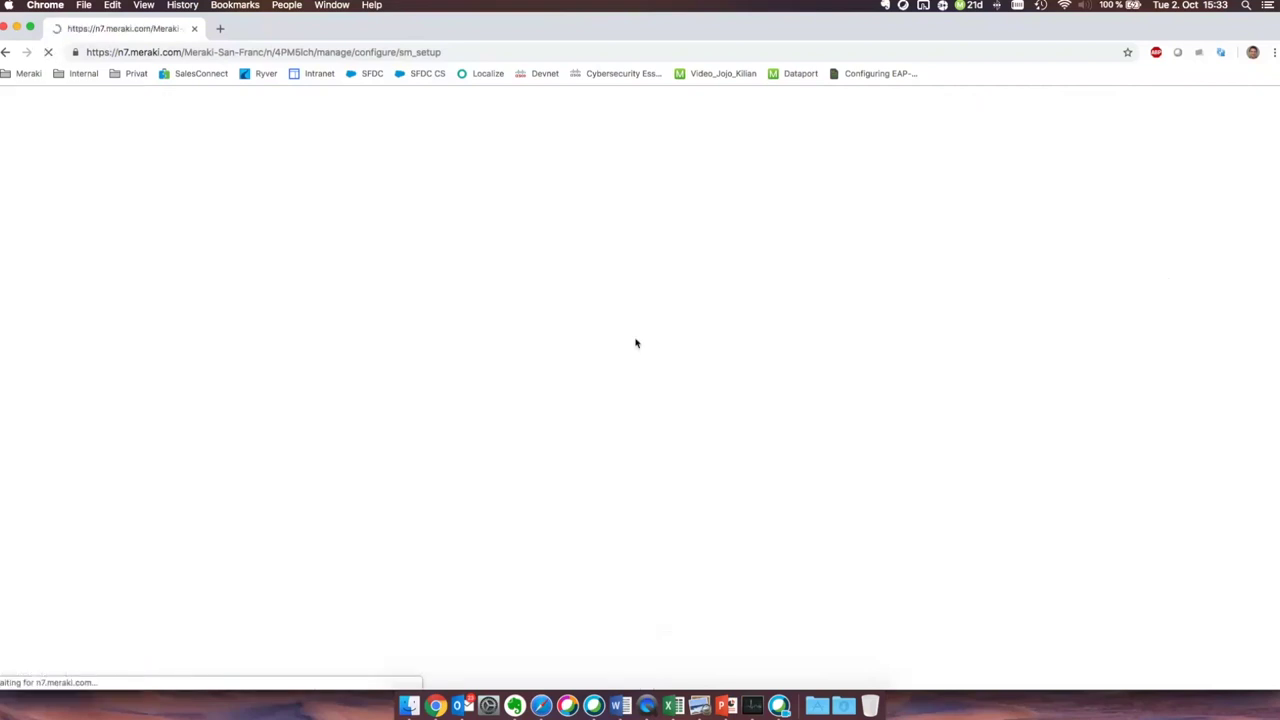
{"action": "left_click", "coordinate": [713, 318]}
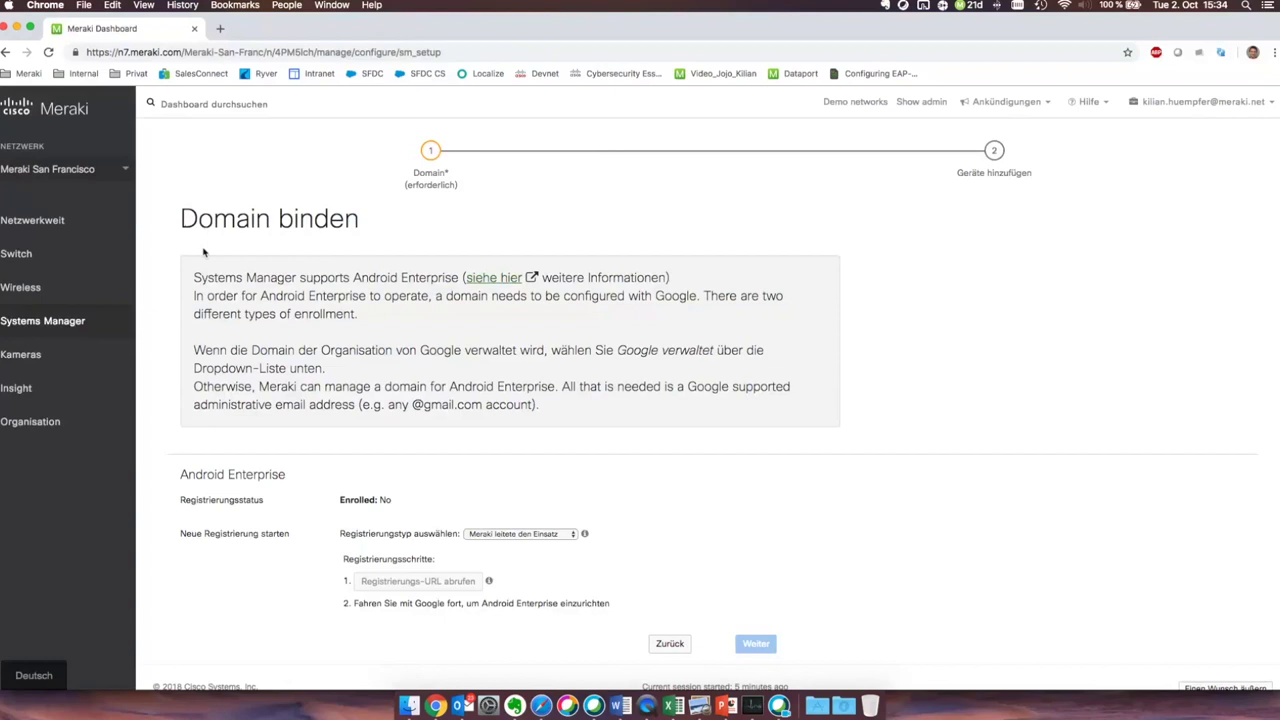
Check the Android Enterprise registration types, keep "Meraki leitete den Einsatz", and return to the Geräte hinzufügen page
{"action": "scroll", "coordinate": [408, 404], "scroll_direction": "down", "scroll_amount": 2}
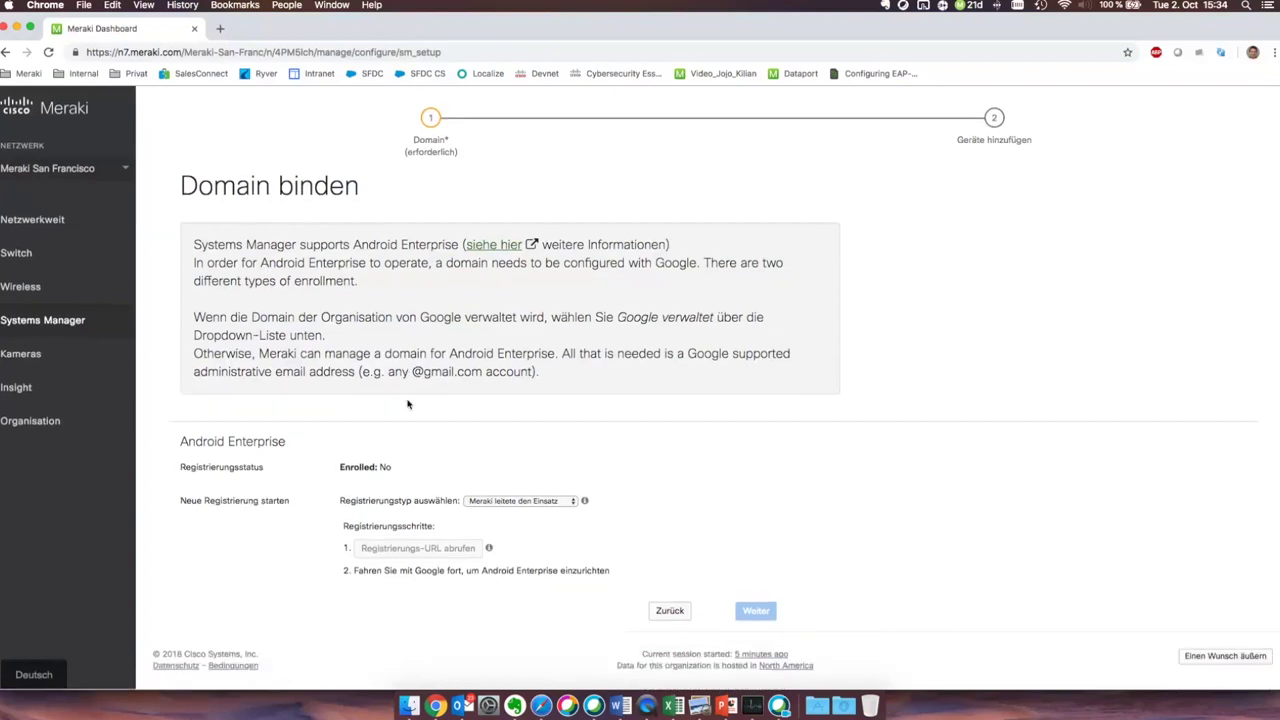
{"action": "left_click", "coordinate": [484, 502]}
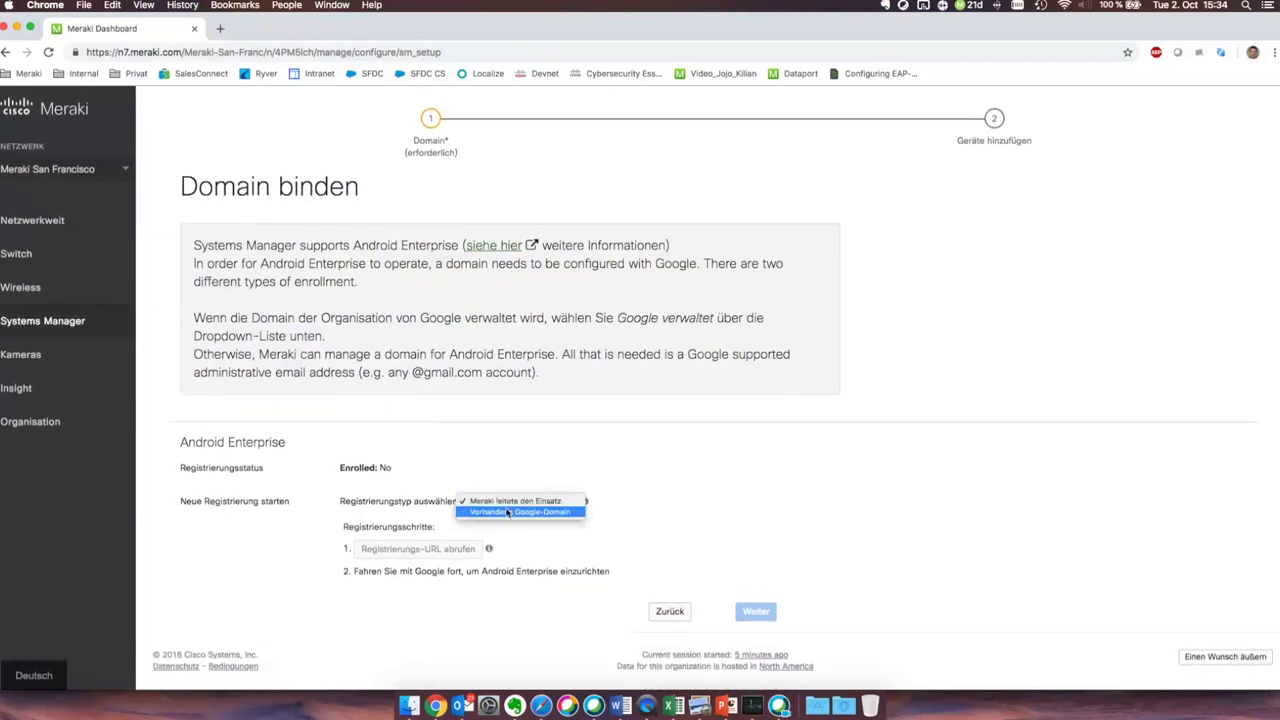
{"action": "left_click", "coordinate": [470, 488]}
{"action": "mouse_move", "coordinate": [100, 333]}
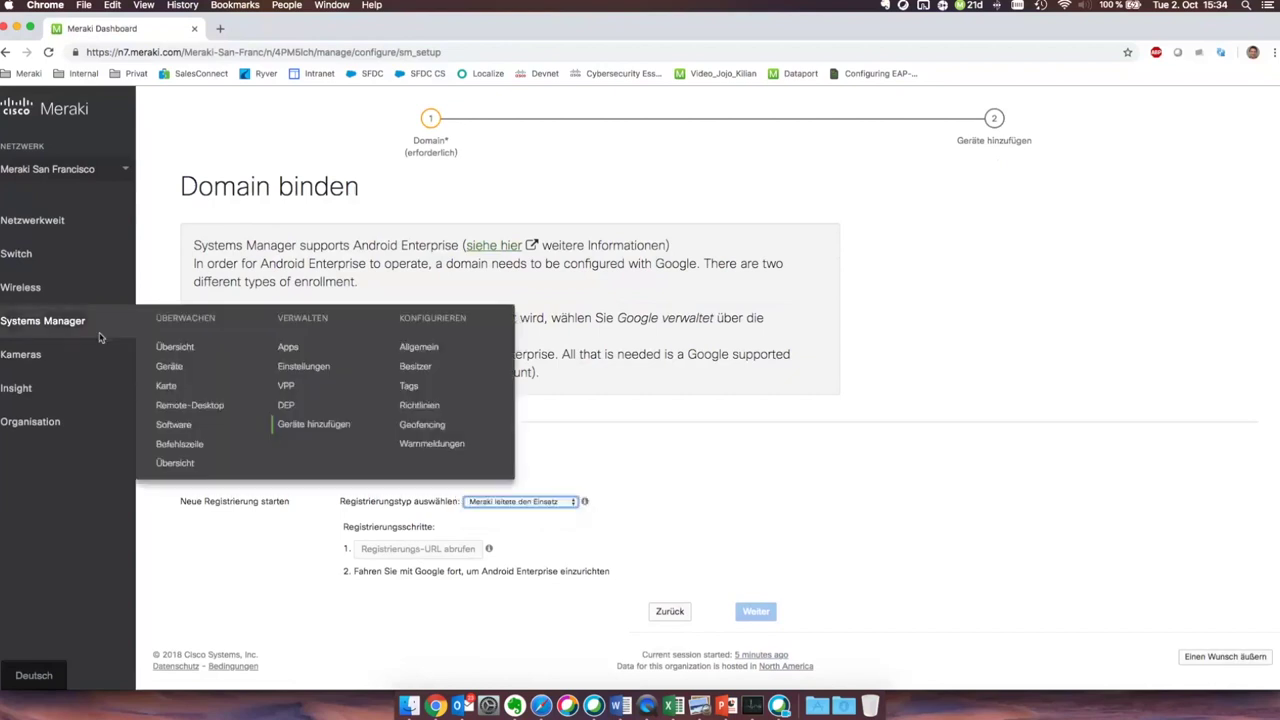
{"action": "left_click", "coordinate": [348, 433]}
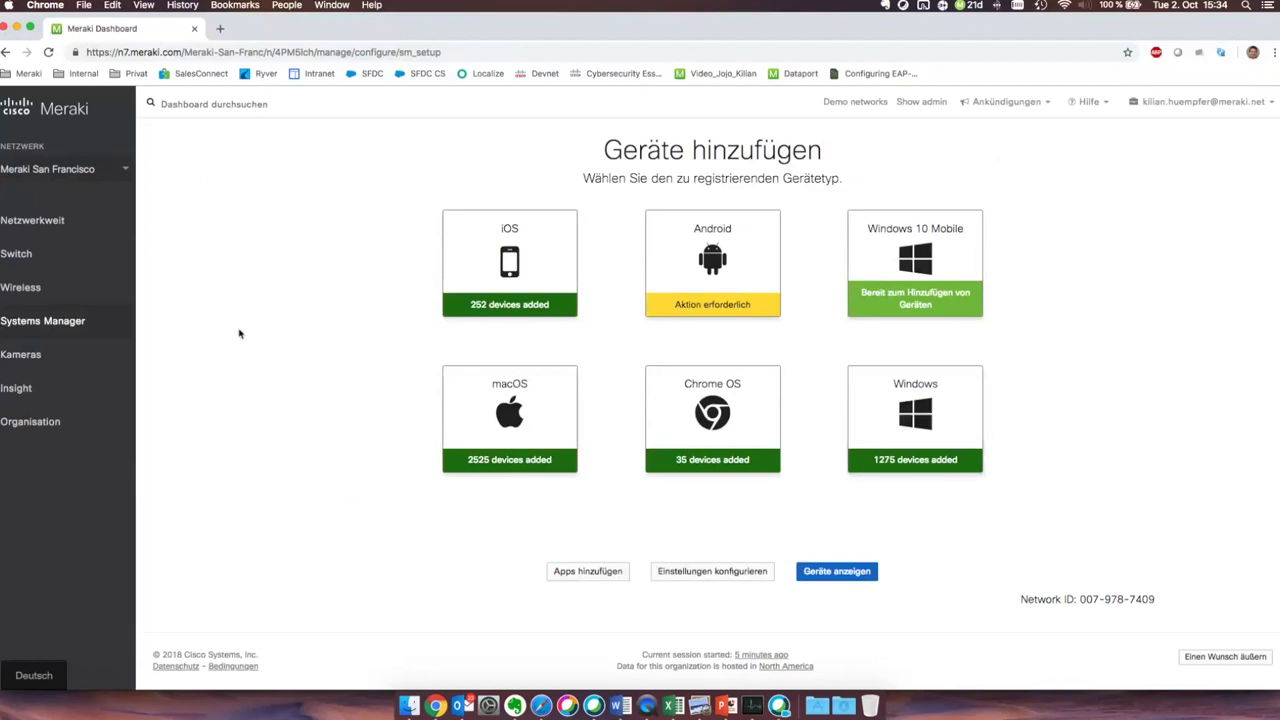
Go to the Geräte list of Systems Manager and open its search filter options
{"action": "left_click", "coordinate": [166, 348]}
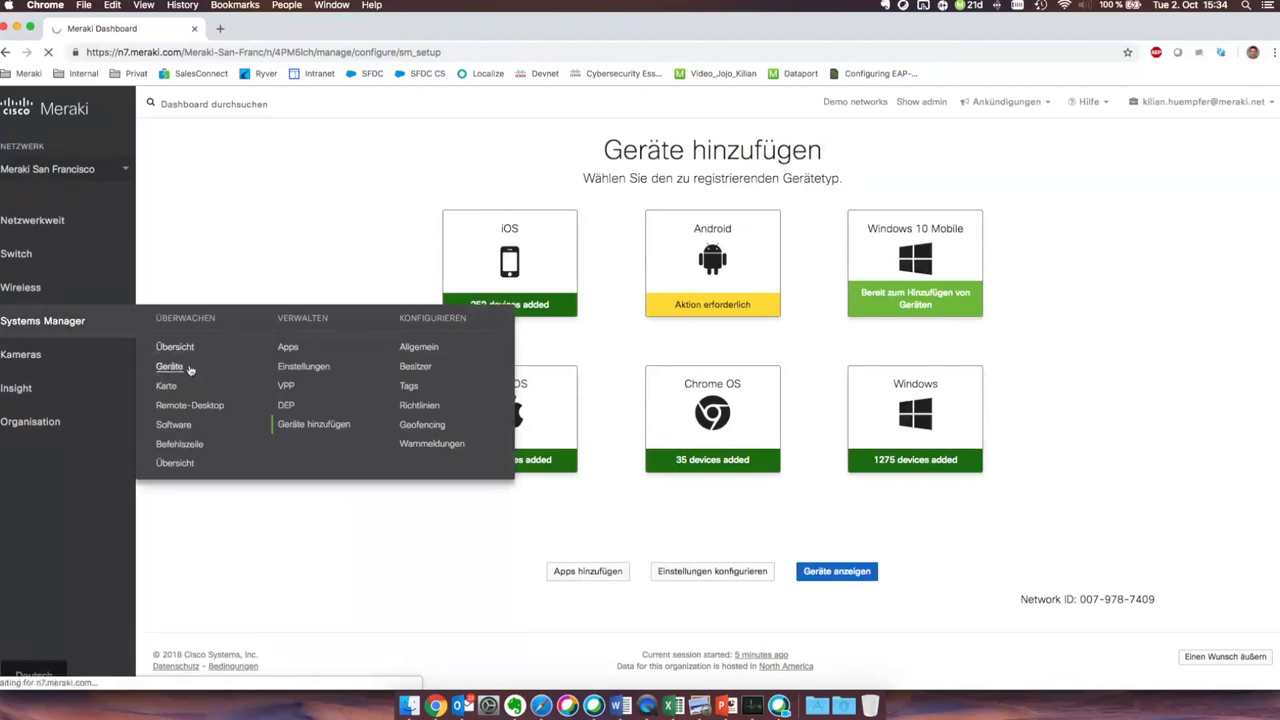
{"action": "left_click", "coordinate": [185, 368]}
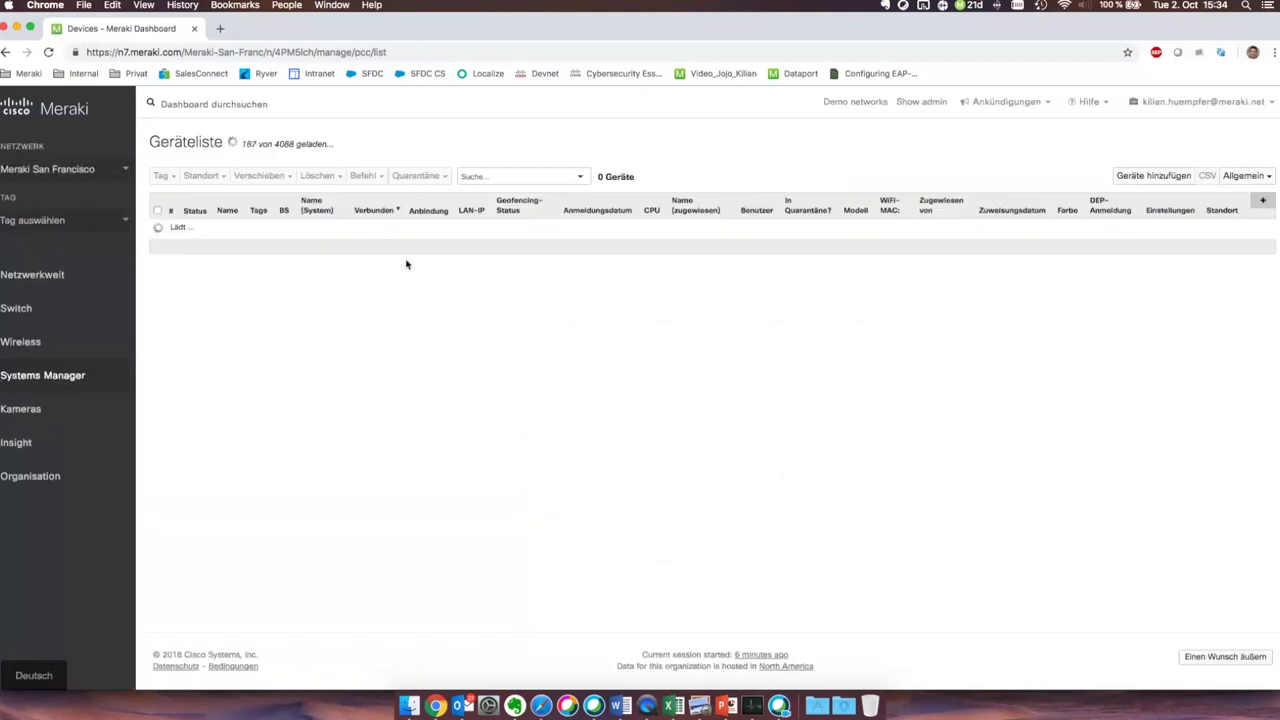
{"action": "left_click", "coordinate": [500, 172]}
{"action": "left_click", "coordinate": [583, 177]}
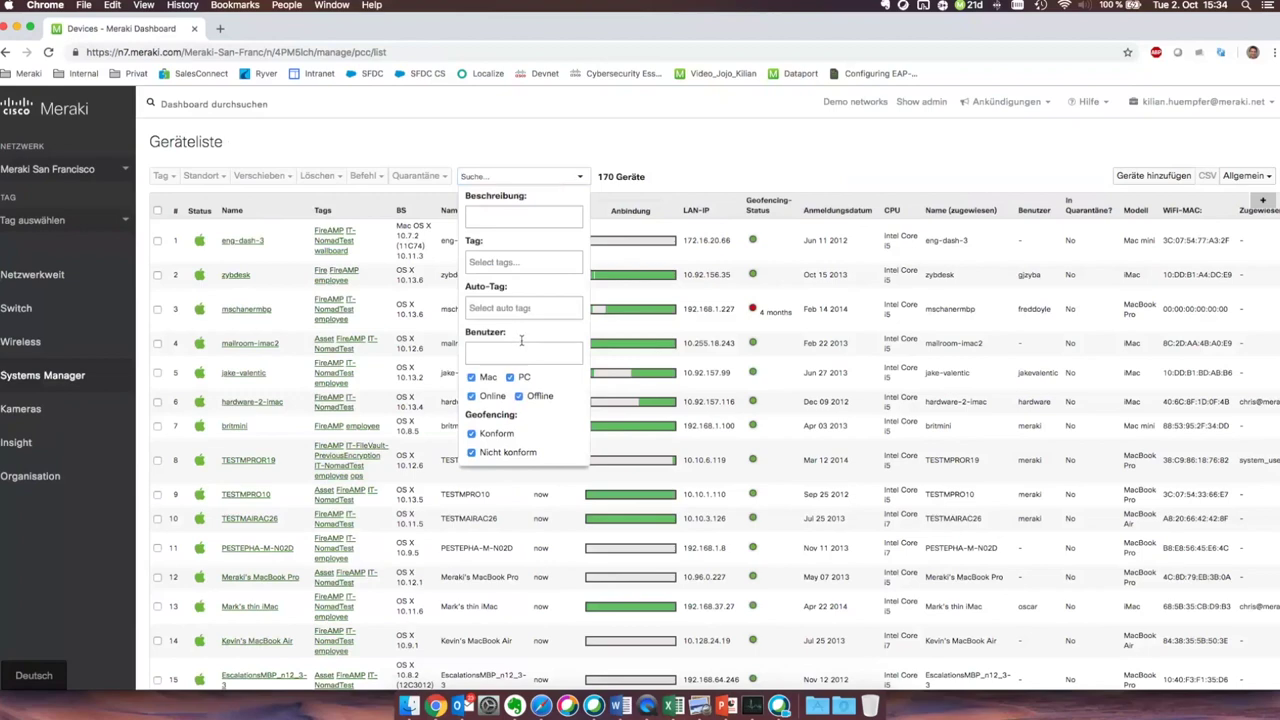
Filter the device list by the auto-tag "iOS devices" and close the filter options
{"action": "left_click", "coordinate": [513, 310]}
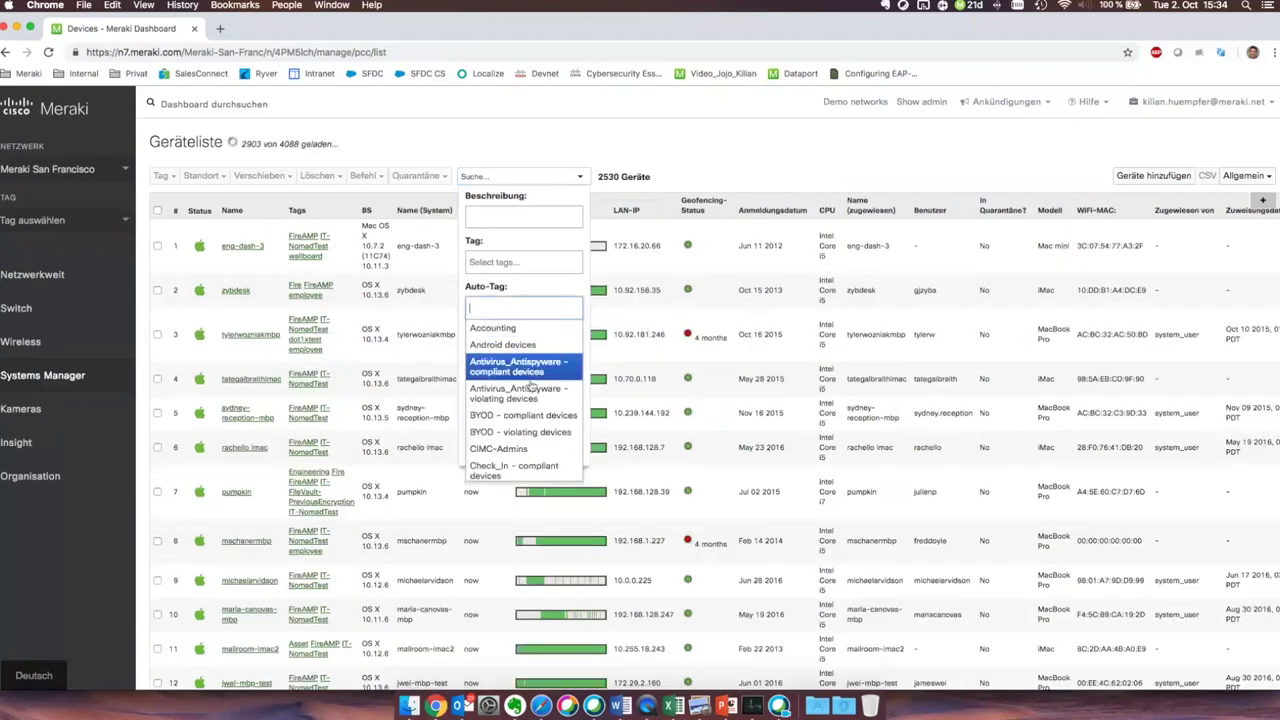
{"action": "scroll", "coordinate": [530, 398], "scroll_direction": "down", "scroll_amount": 8}
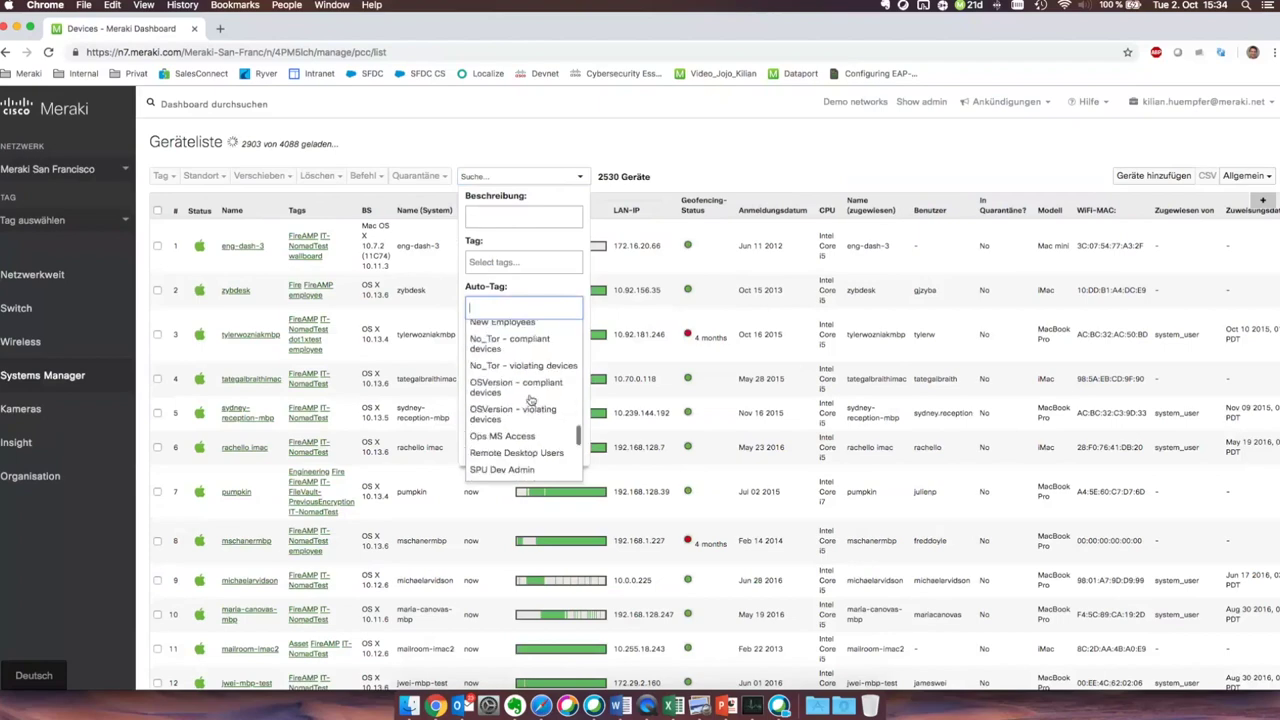
{"action": "scroll", "coordinate": [530, 398], "scroll_direction": "up", "scroll_amount": 10}
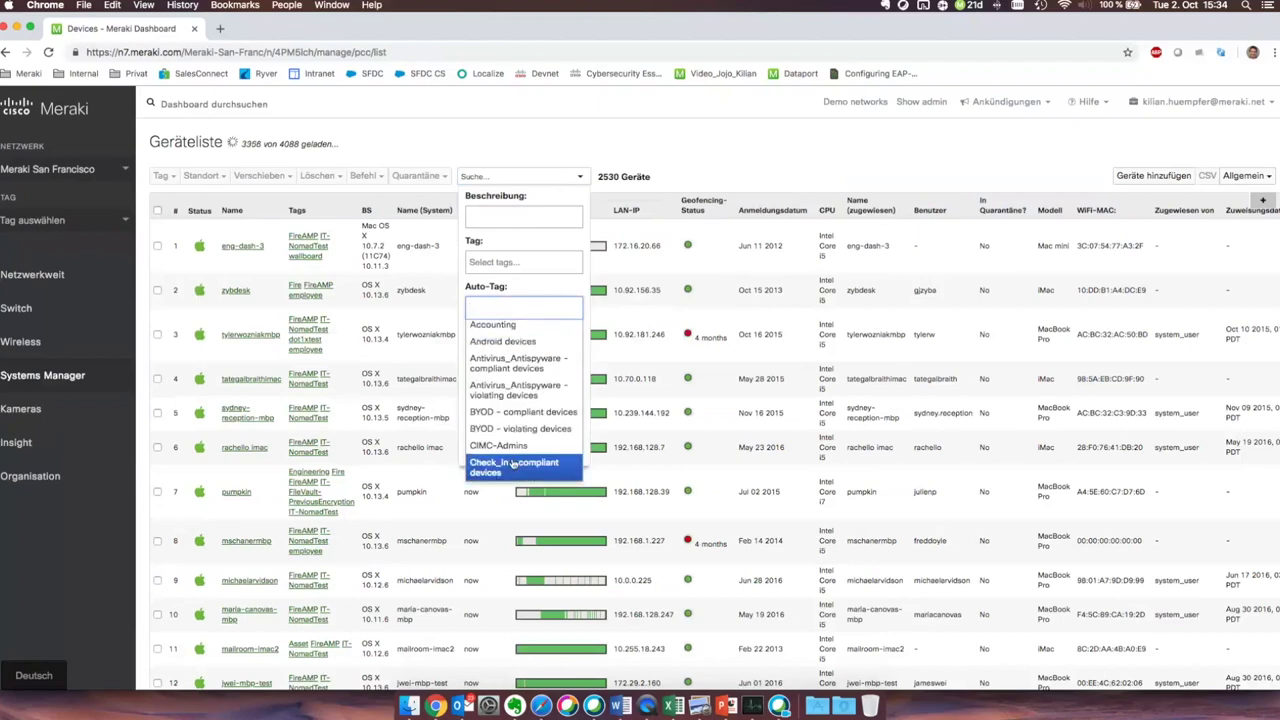
{"action": "scroll", "coordinate": [513, 463], "scroll_direction": "down", "scroll_amount": 12}
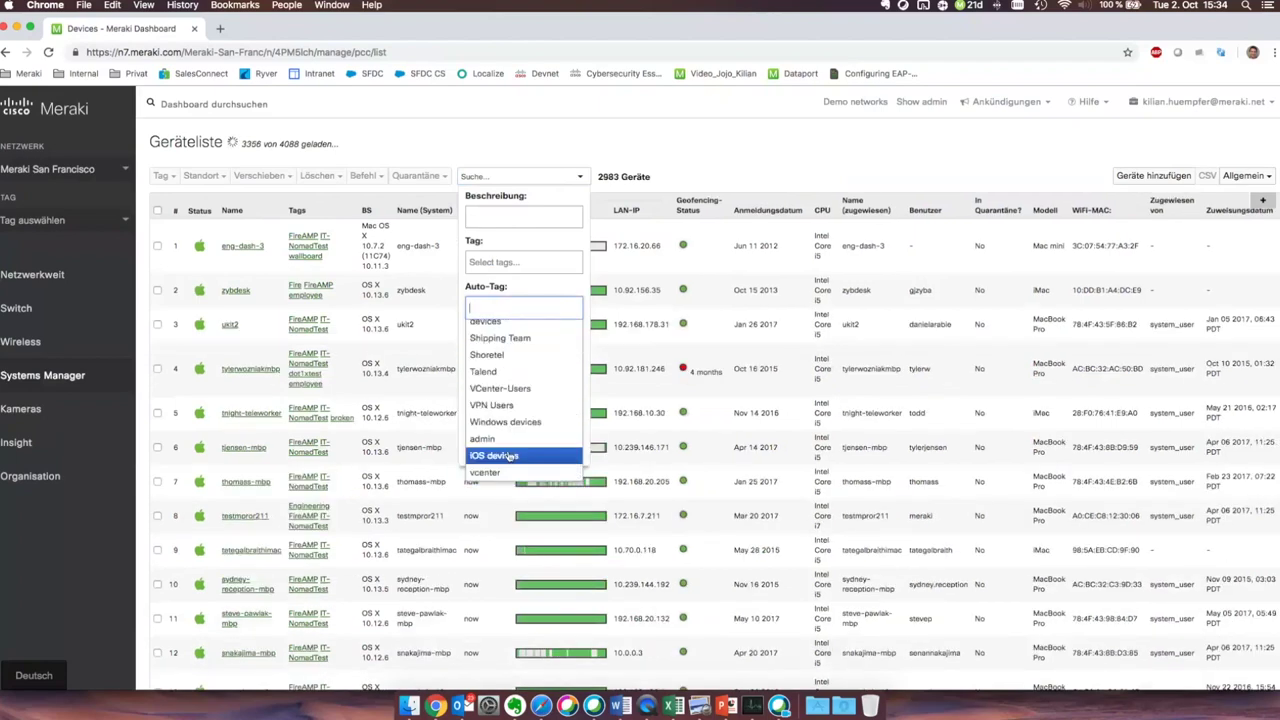
{"action": "type", "text": "ios"}
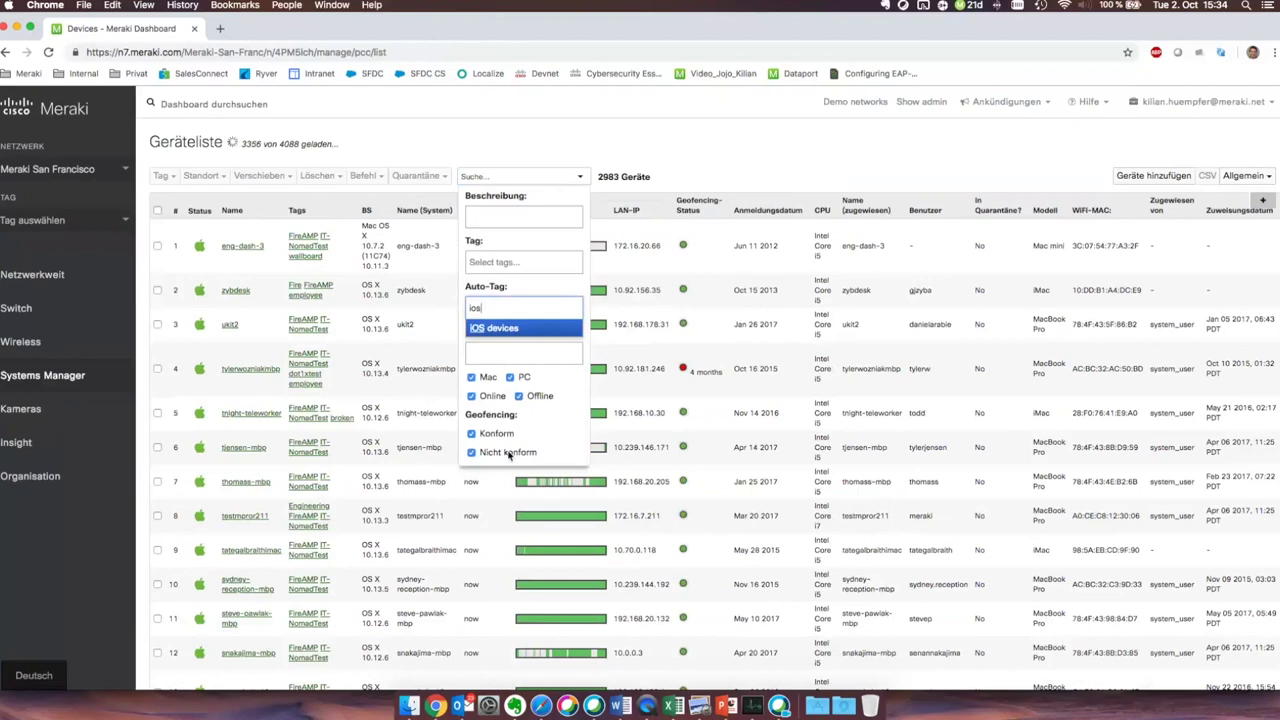
{"action": "left_click", "coordinate": [520, 329]}
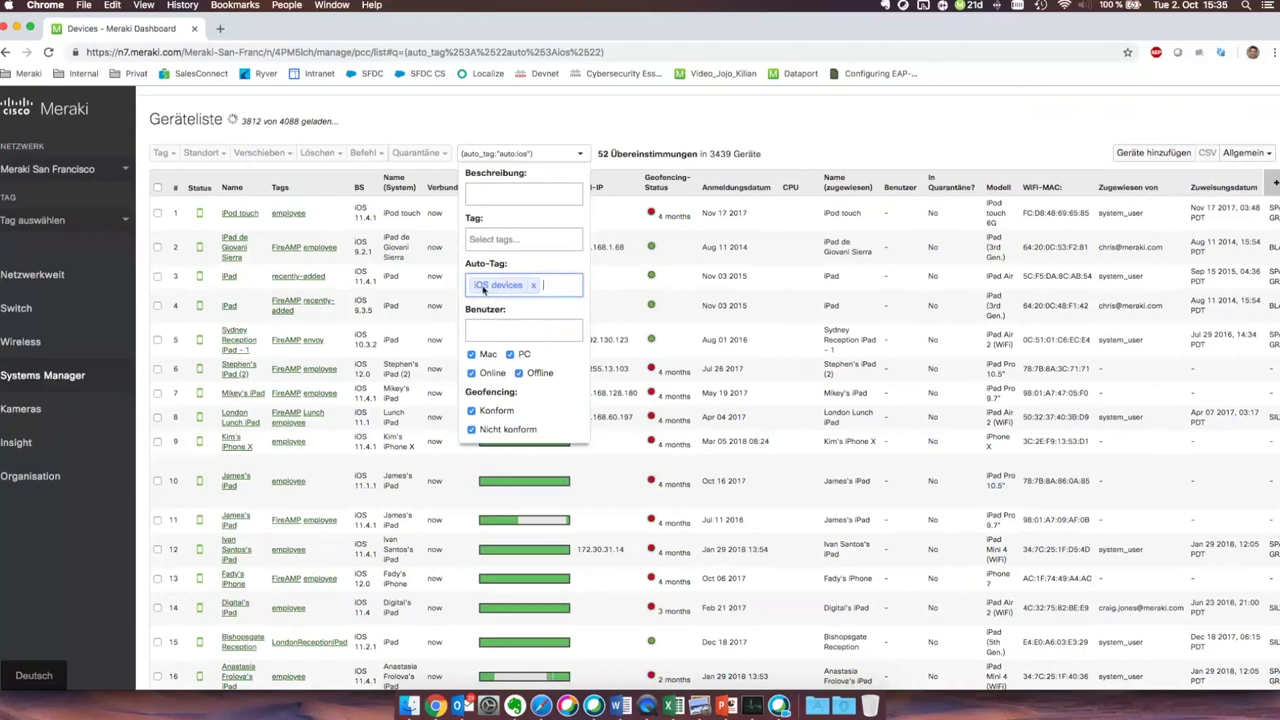
{"action": "left_click", "coordinate": [578, 159]}
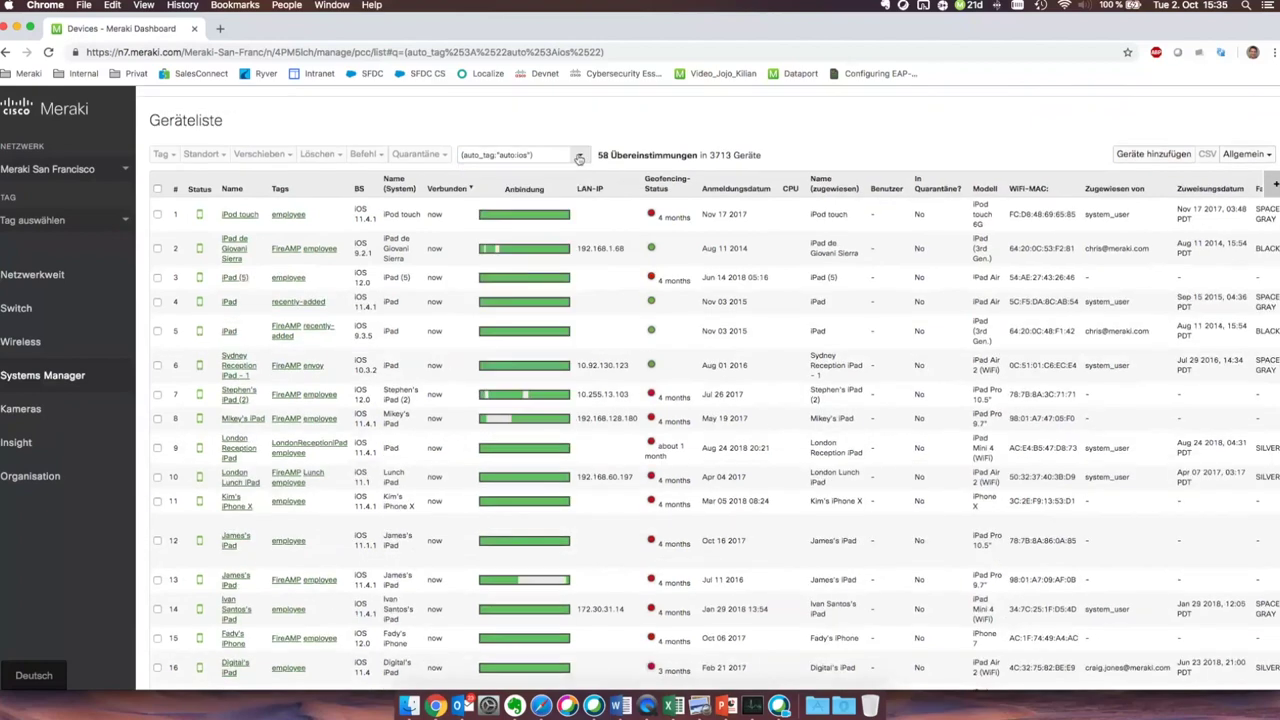
Open the iPad Air tagged "recently-added" with iOS 11.4.1 and review its details from security and storage through to the MDM-Befehle
{"action": "scroll", "coordinate": [570, 200], "scroll_direction": "down", "scroll_amount": 1}
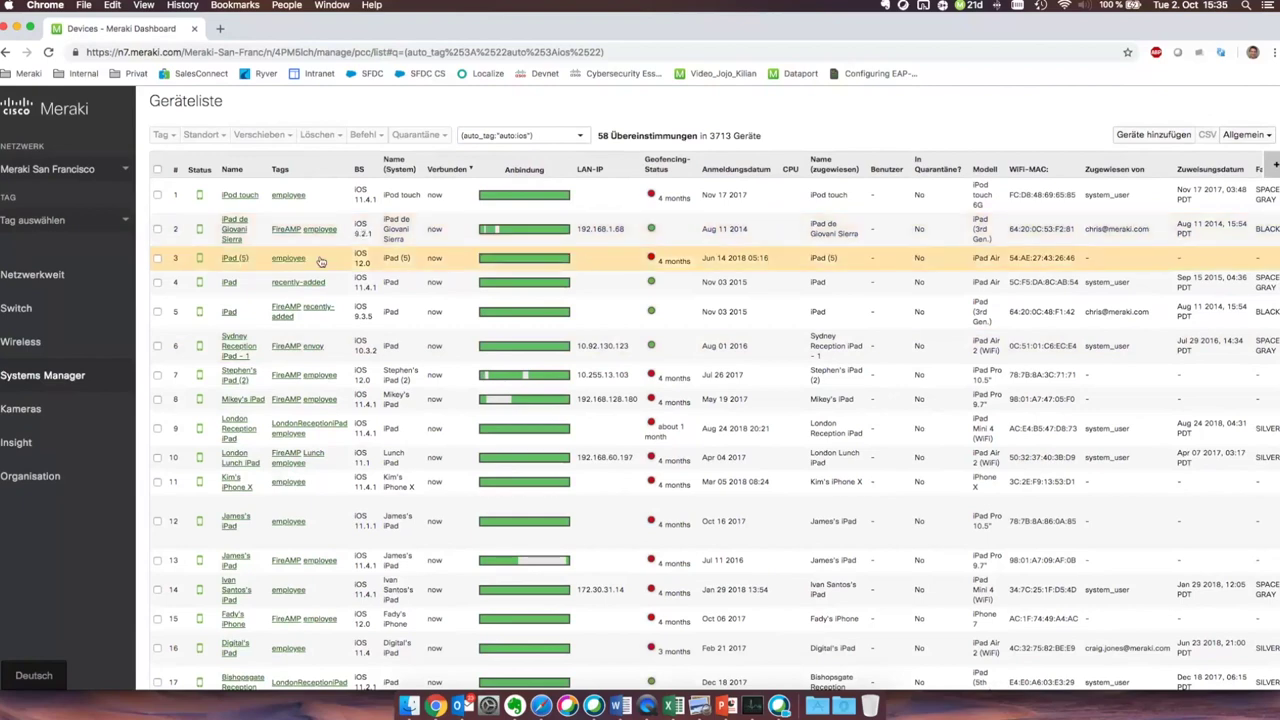
{"action": "left_click", "coordinate": [229, 283]}
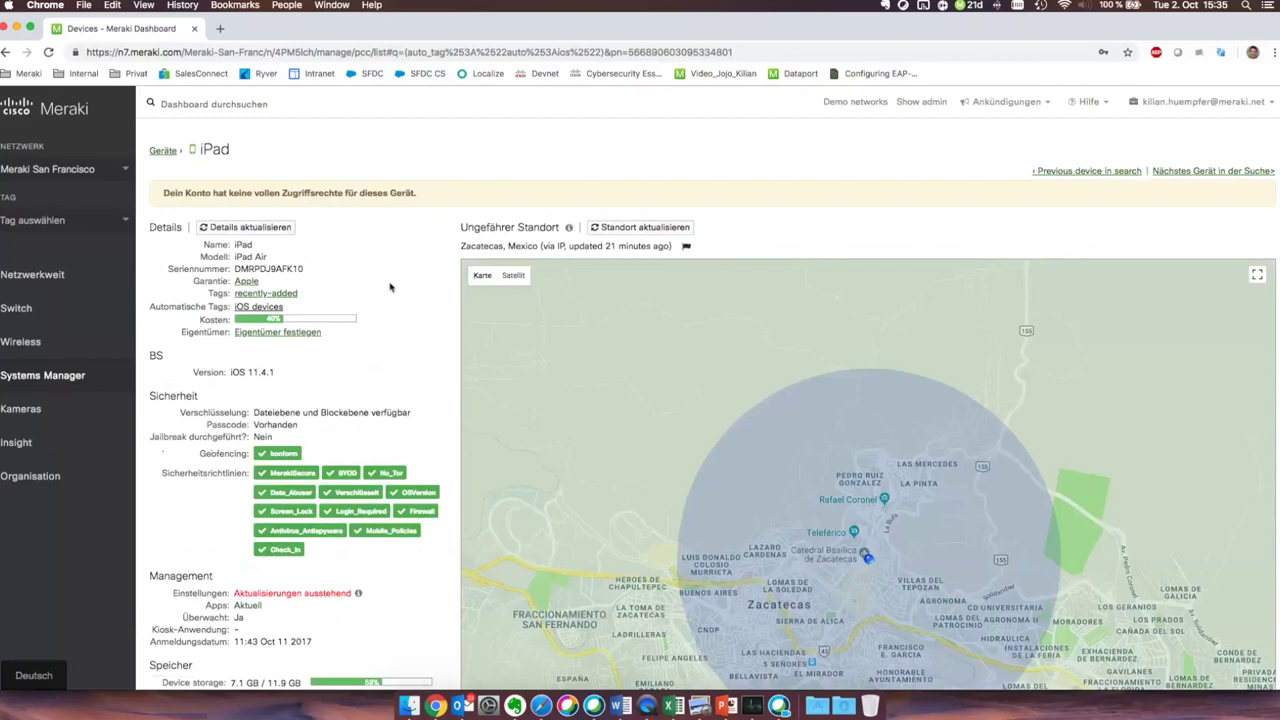
{"action": "scroll", "coordinate": [390, 357], "scroll_direction": "down", "scroll_amount": 5}
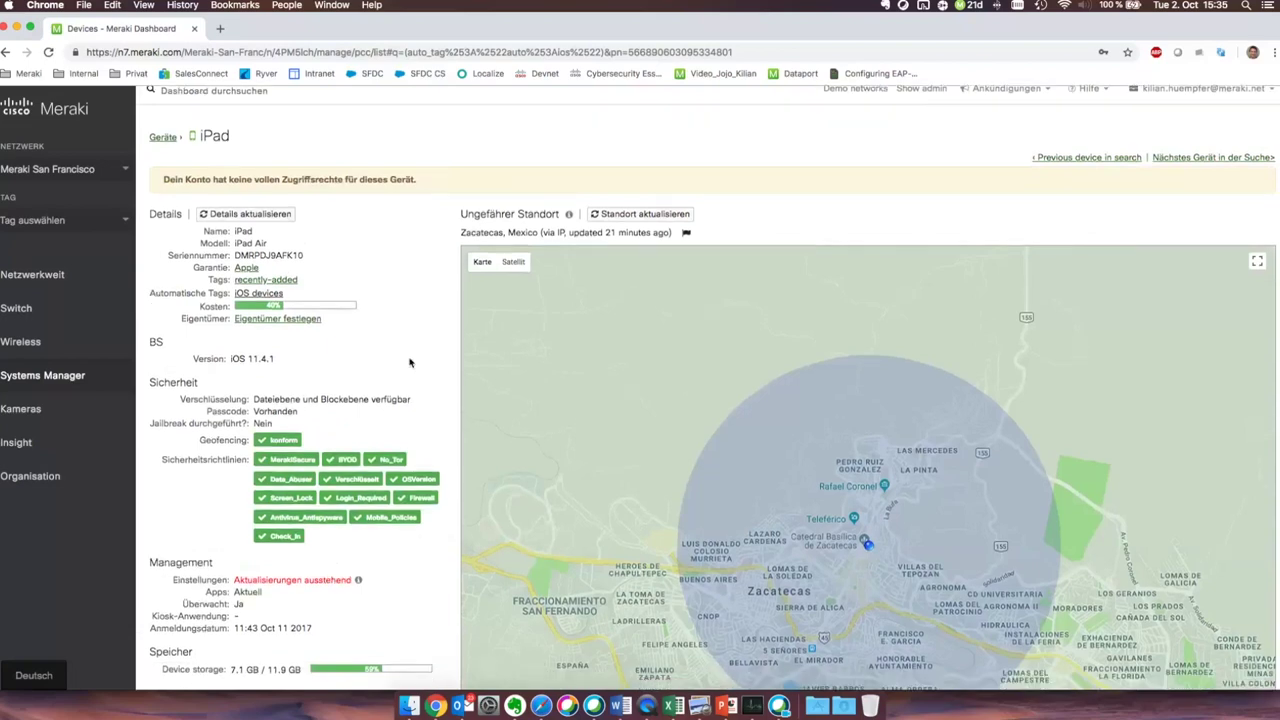
{"action": "scroll", "coordinate": [365, 293], "scroll_direction": "down", "scroll_amount": 2}
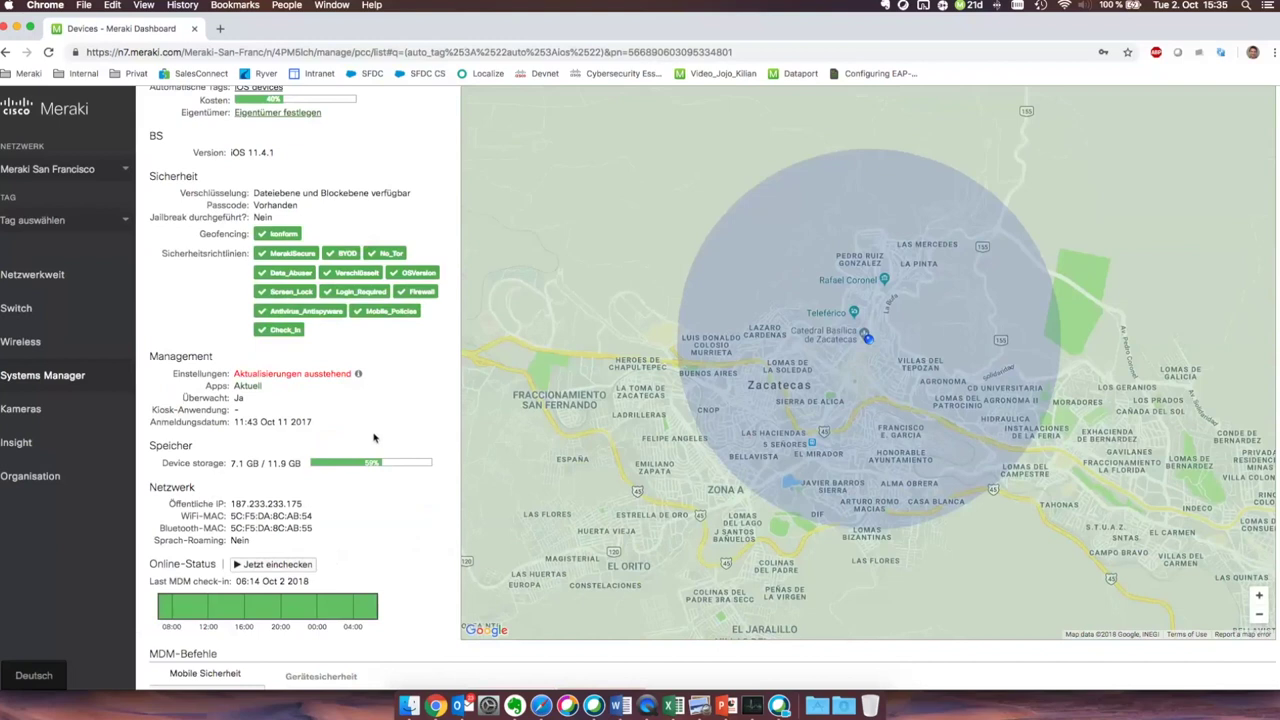
{"action": "left_click_drag", "start_coordinate": [436, 466], "coordinate": [353, 465]}
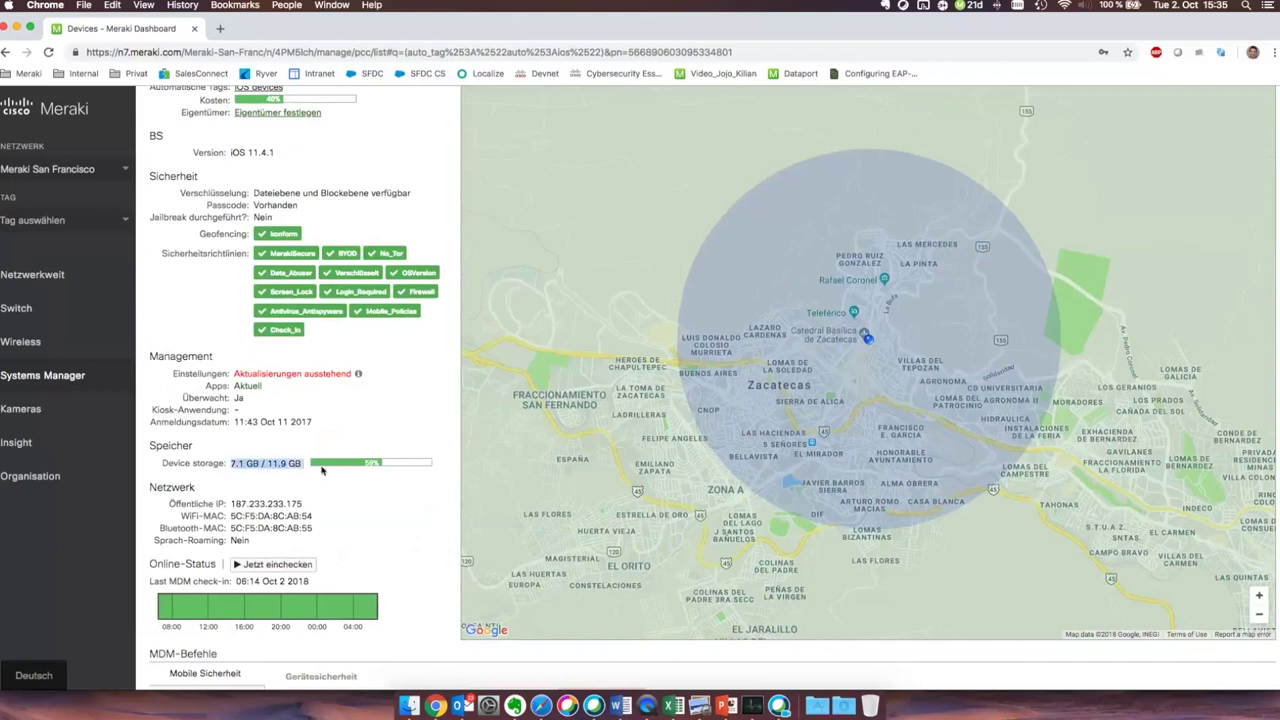
{"action": "left_click", "coordinate": [268, 465]}
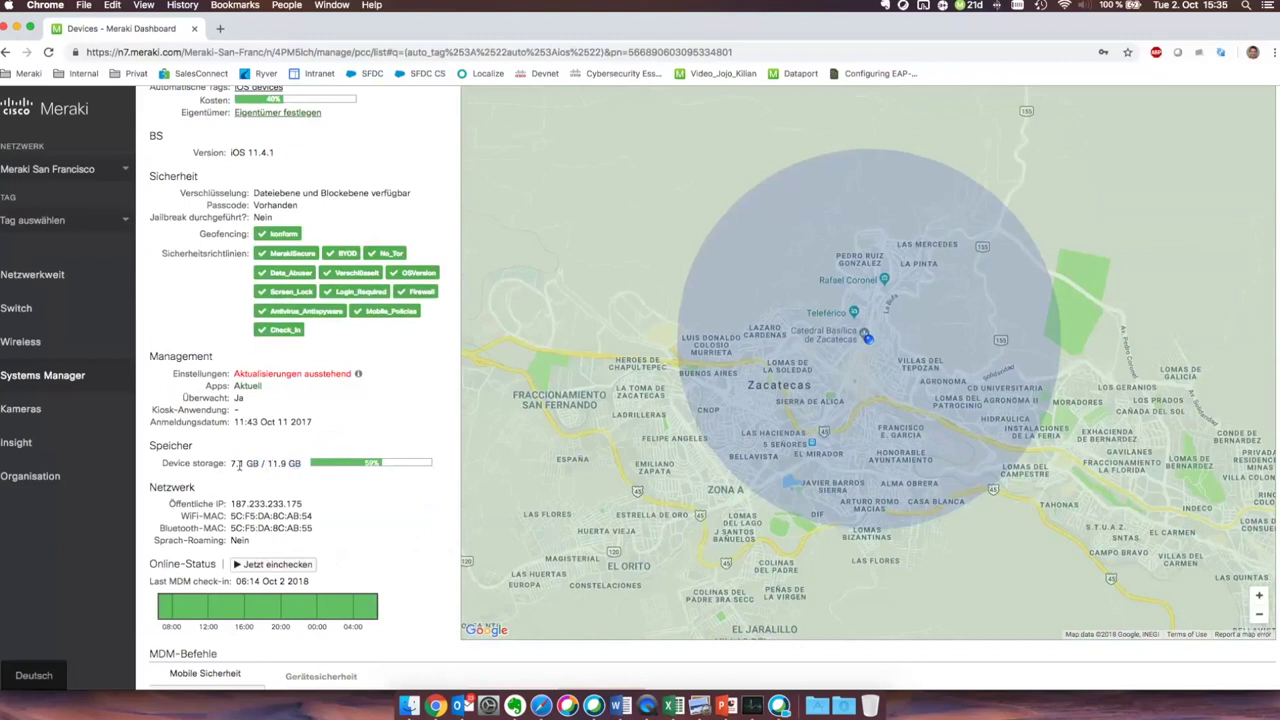
{"action": "scroll", "coordinate": [300, 465], "scroll_direction": "down", "scroll_amount": 3}
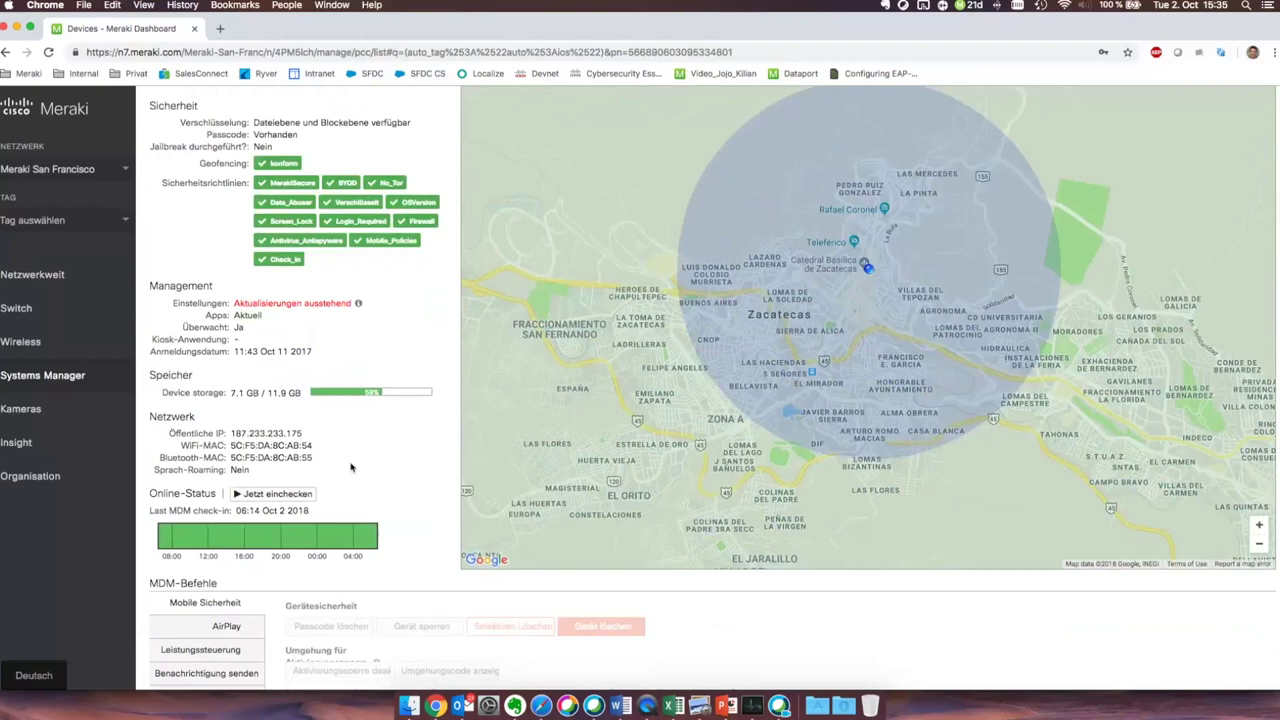
{"action": "scroll", "coordinate": [351, 467], "scroll_direction": "down", "scroll_amount": 8}
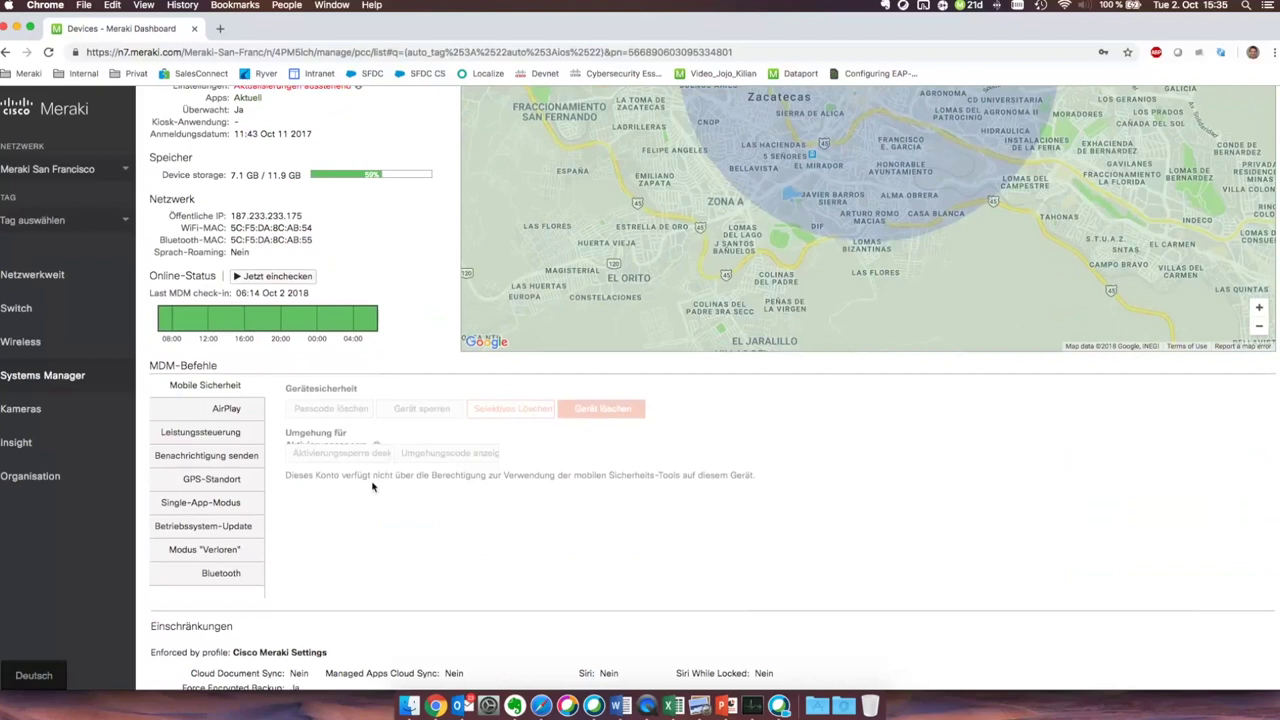
Check the Betriebssystem-Update command for the iPad and compare it with the device's security and management details
{"action": "left_click", "coordinate": [247, 525]}
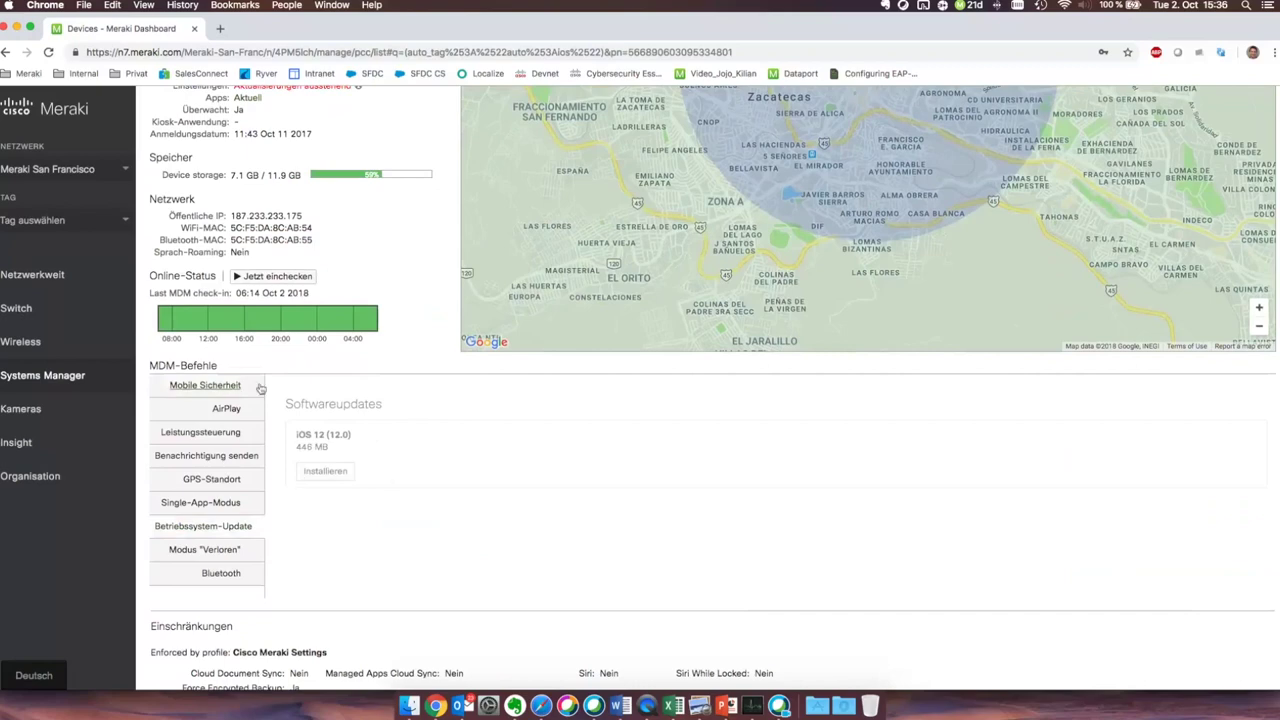
{"action": "scroll", "coordinate": [320, 450], "scroll_direction": "down", "scroll_amount": 1}
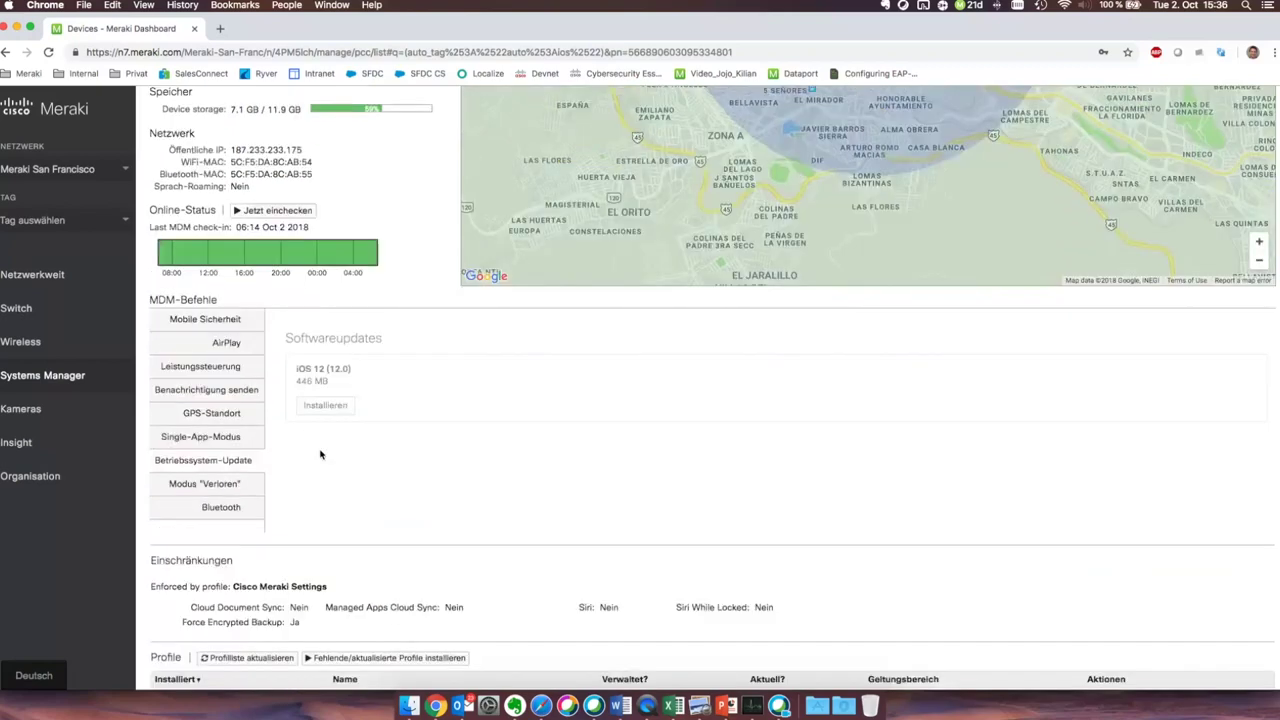
{"action": "scroll", "coordinate": [321, 452], "scroll_direction": "up", "scroll_amount": 4}
{"action": "scroll", "coordinate": [370, 507], "scroll_direction": "up", "scroll_amount": 1}
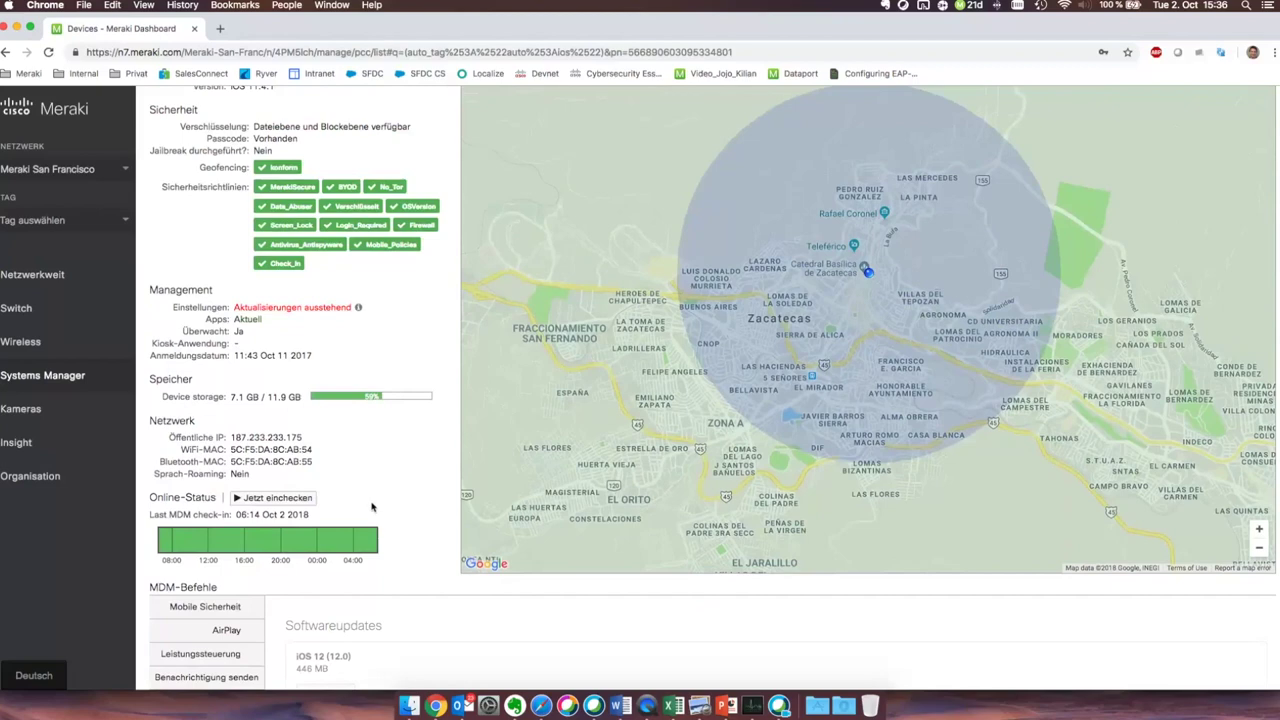
{"action": "scroll", "coordinate": [370, 507], "scroll_direction": "down", "scroll_amount": 2}
{"action": "scroll", "coordinate": [370, 507], "scroll_direction": "down", "scroll_amount": 5}
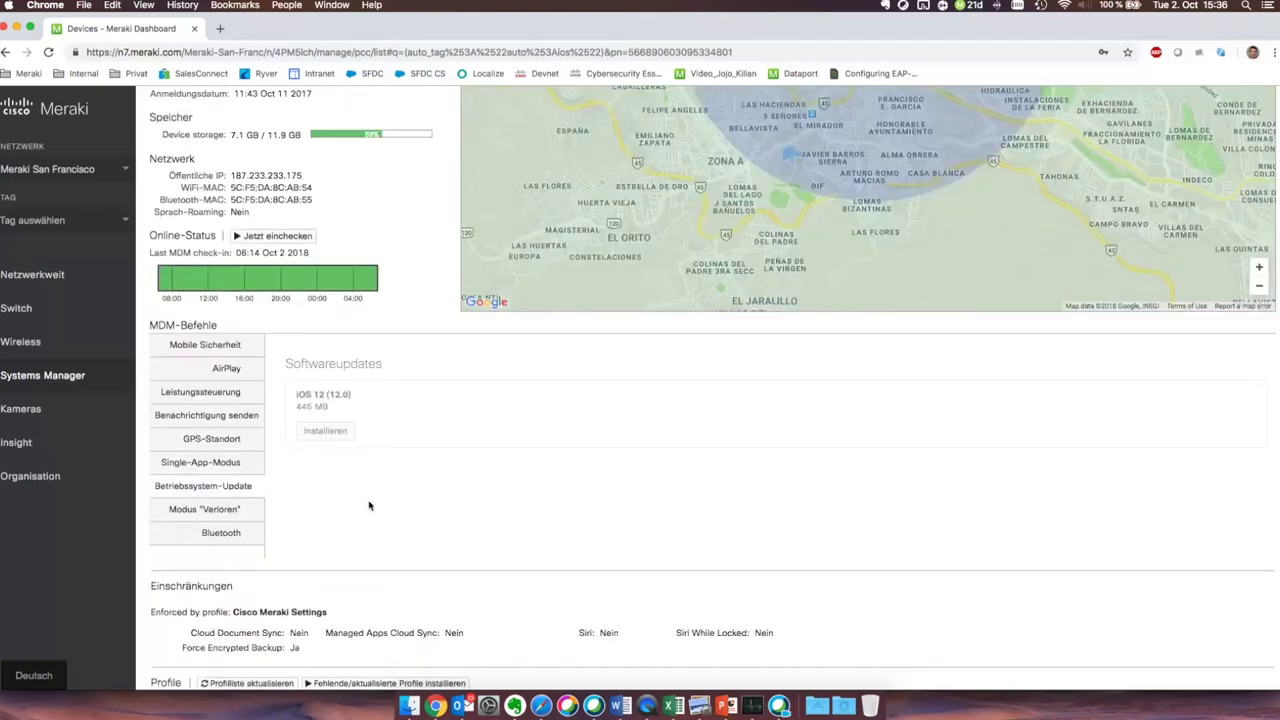
Show the Single-App-Modus command for the iPad and review its device details, Einschränkungen, profiles and apps
{"action": "left_click", "coordinate": [251, 449]}
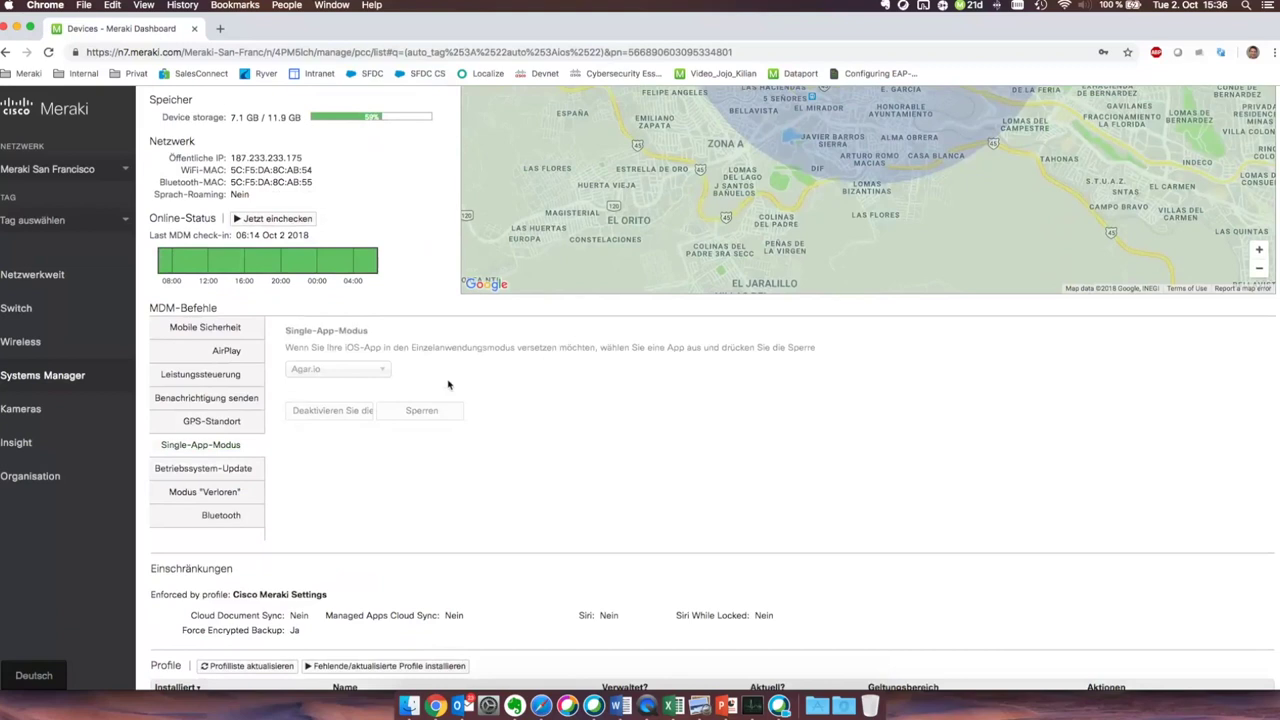
{"action": "scroll", "coordinate": [448, 385], "scroll_direction": "down", "scroll_amount": 5}
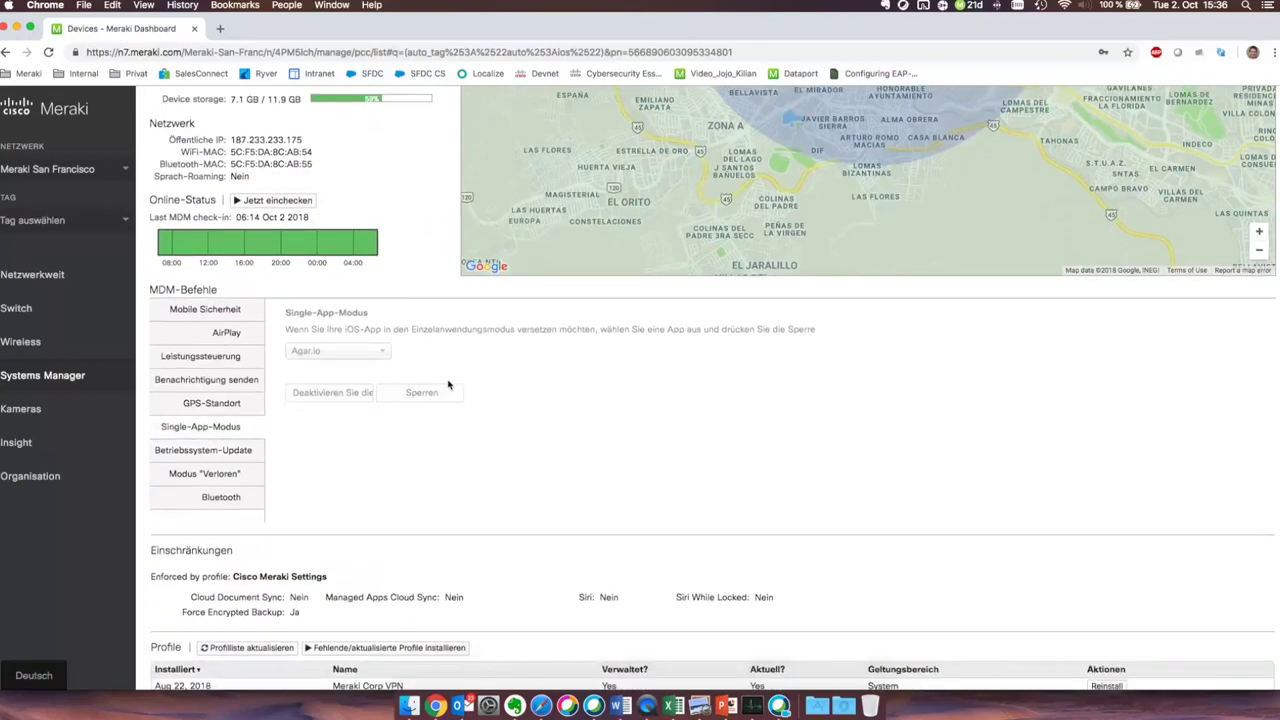
{"action": "scroll", "coordinate": [448, 385], "scroll_direction": "down", "scroll_amount": 1}
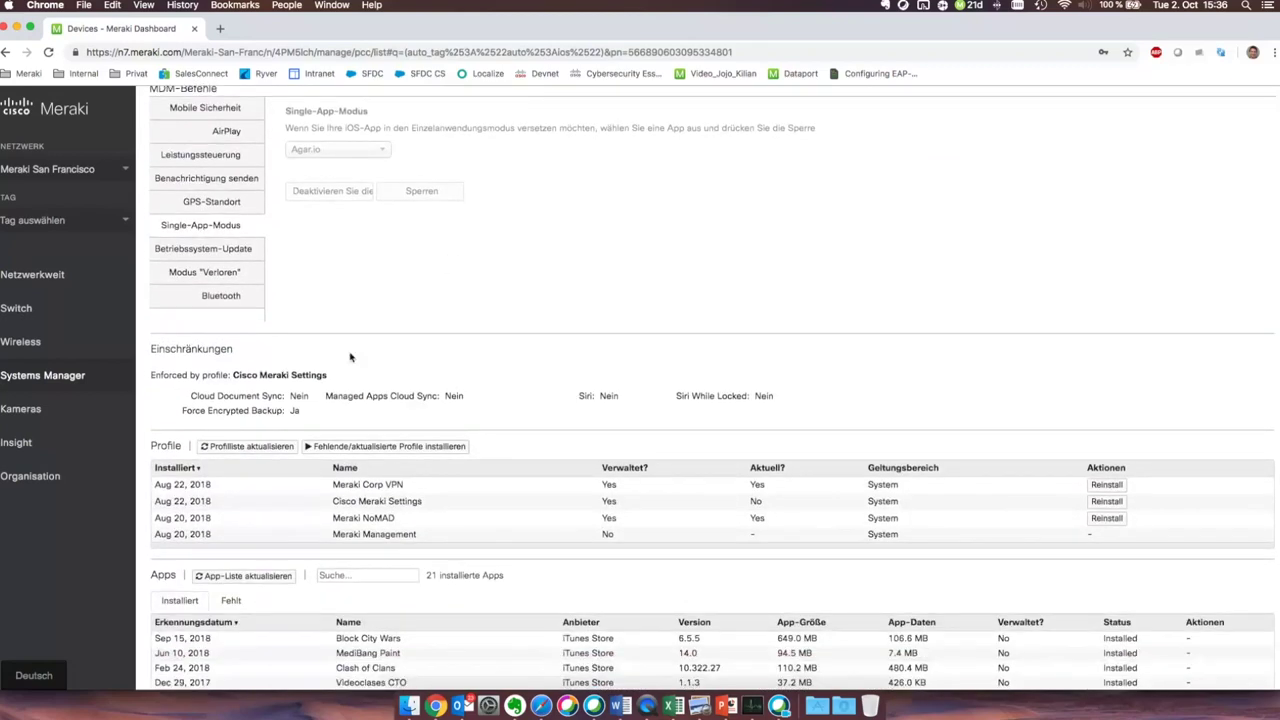
{"action": "scroll", "coordinate": [350, 357], "scroll_direction": "up", "scroll_amount": 15}
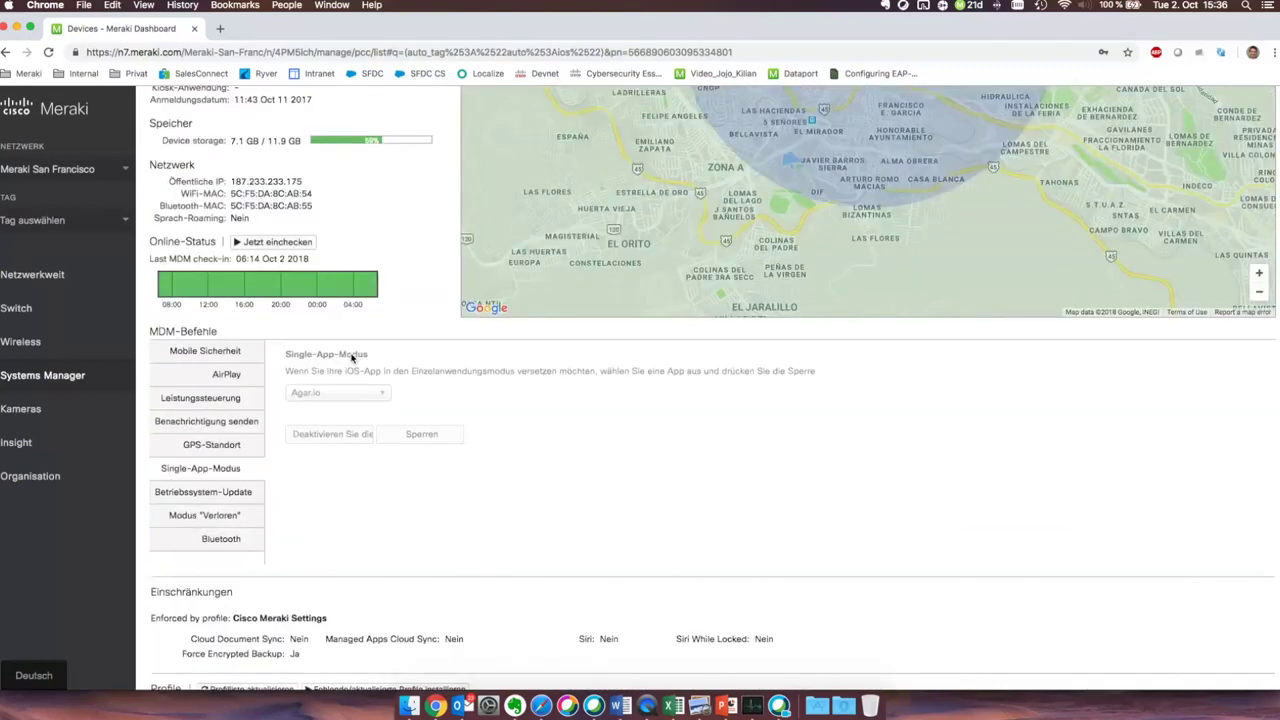
{"action": "scroll", "coordinate": [351, 357], "scroll_direction": "up", "scroll_amount": 7}
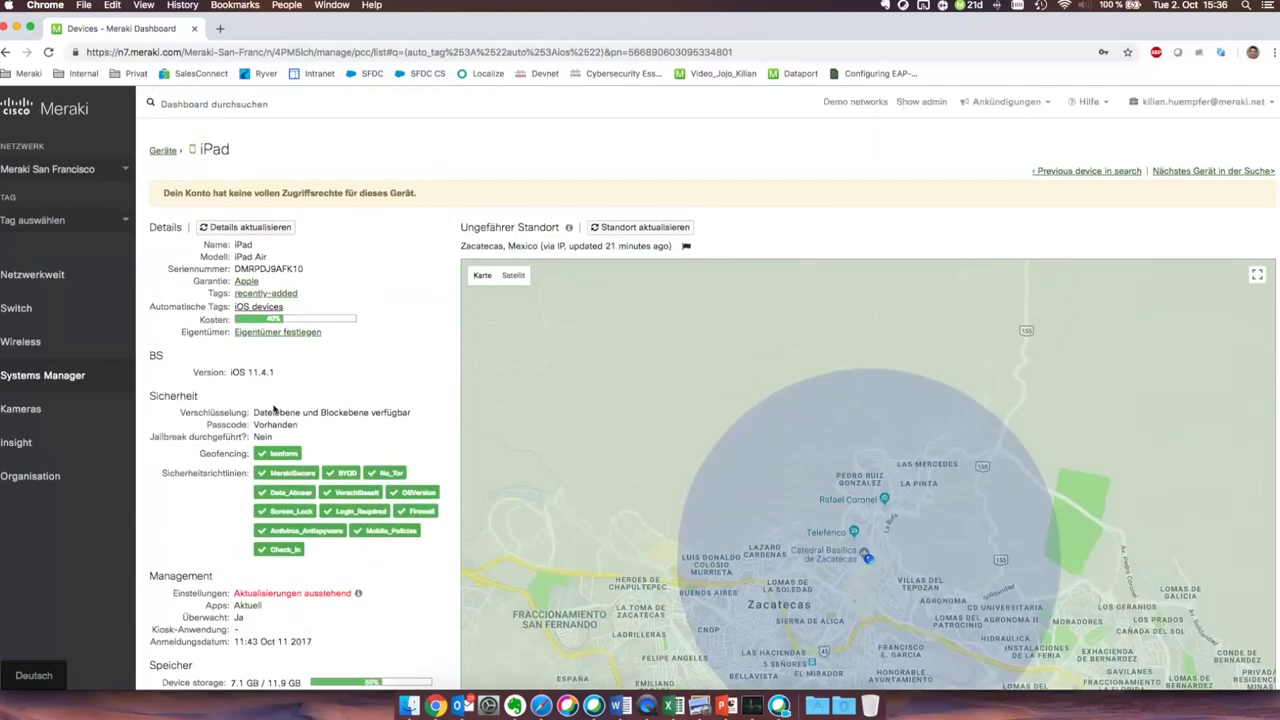
{"action": "scroll", "coordinate": [323, 481], "scroll_direction": "down", "scroll_amount": 15}
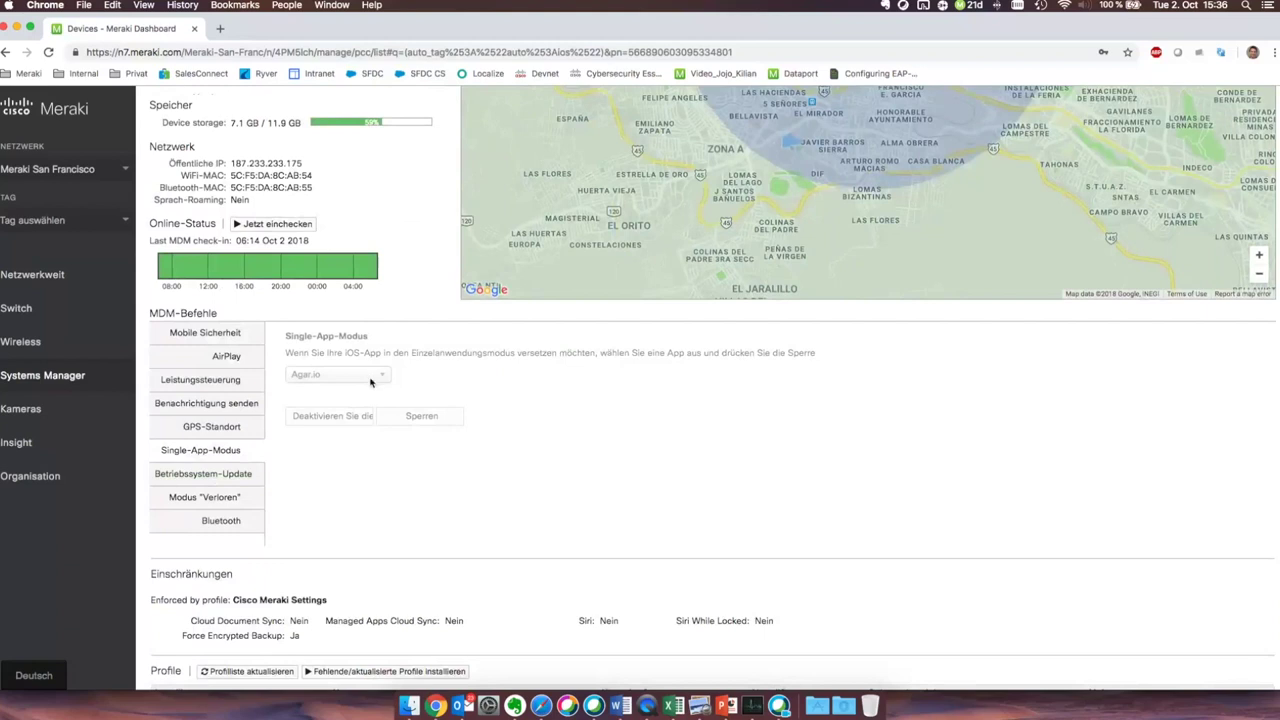
{"action": "scroll", "coordinate": [410, 389], "scroll_direction": "up", "scroll_amount": 2}
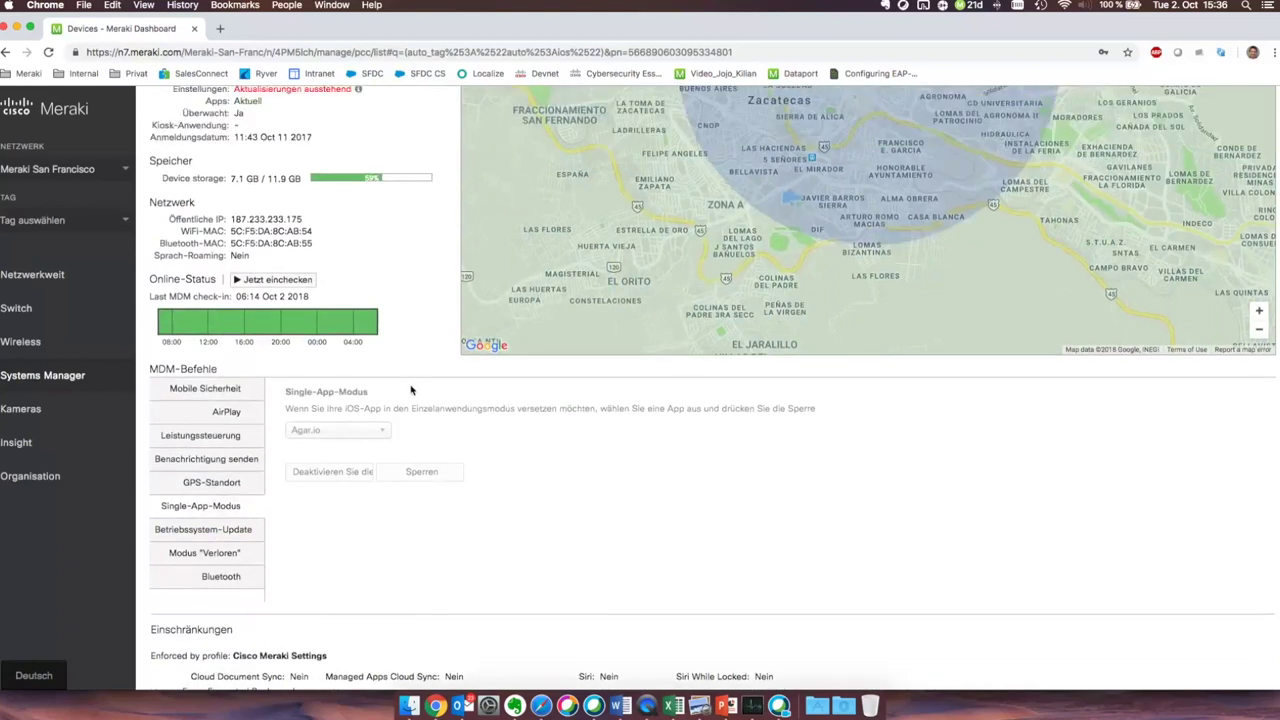
{"action": "scroll", "coordinate": [410, 389], "scroll_direction": "up", "scroll_amount": 1}
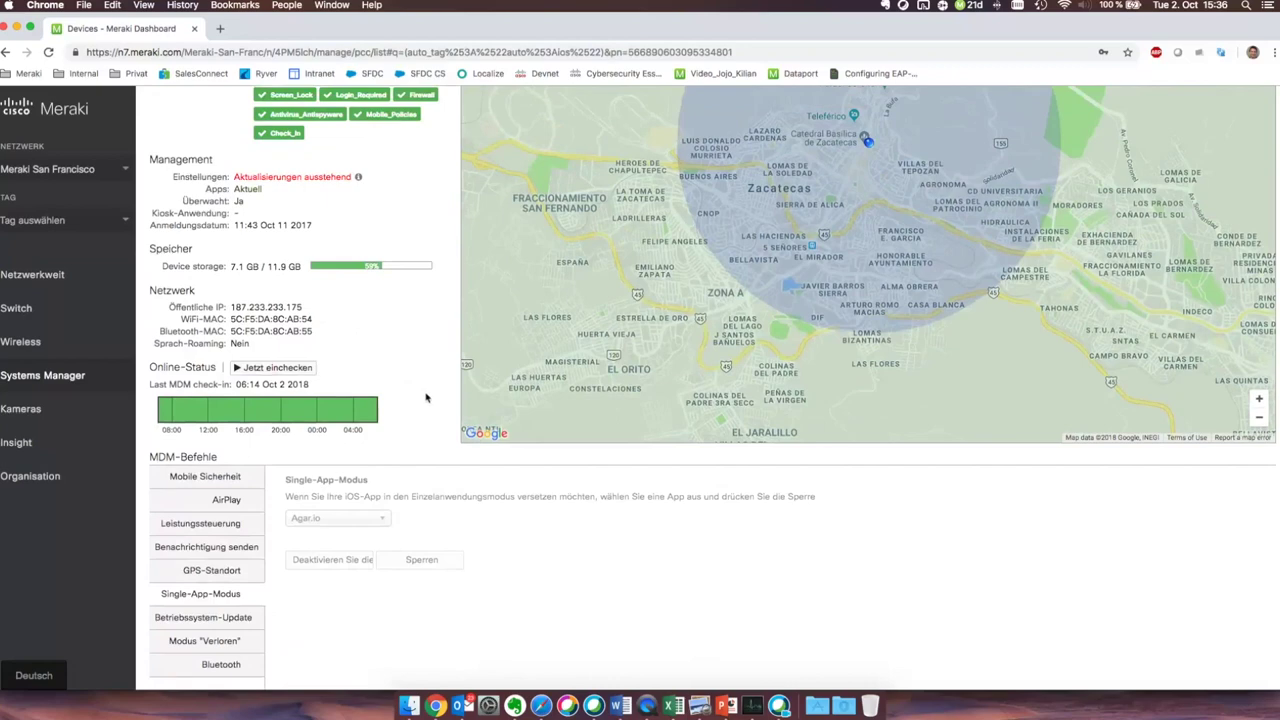
{"action": "scroll", "coordinate": [425, 398], "scroll_direction": "down", "scroll_amount": 3}
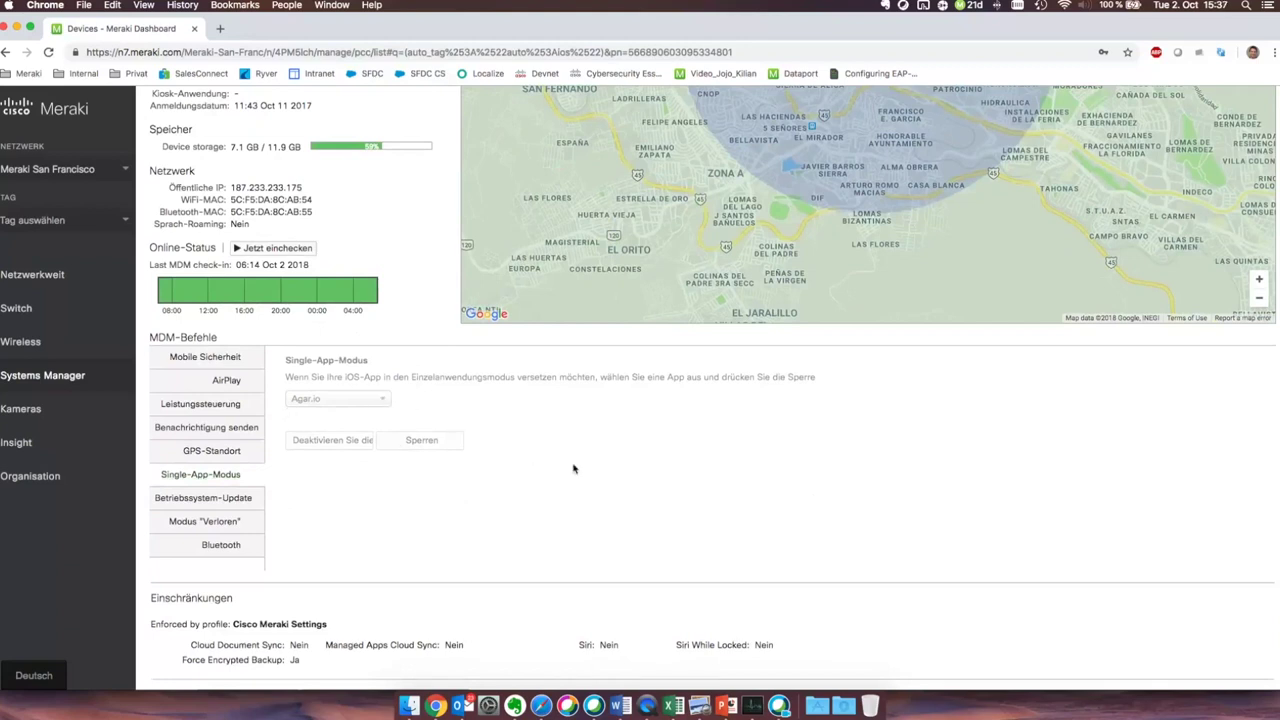
{"action": "scroll", "coordinate": [572, 468], "scroll_direction": "down", "scroll_amount": 2}
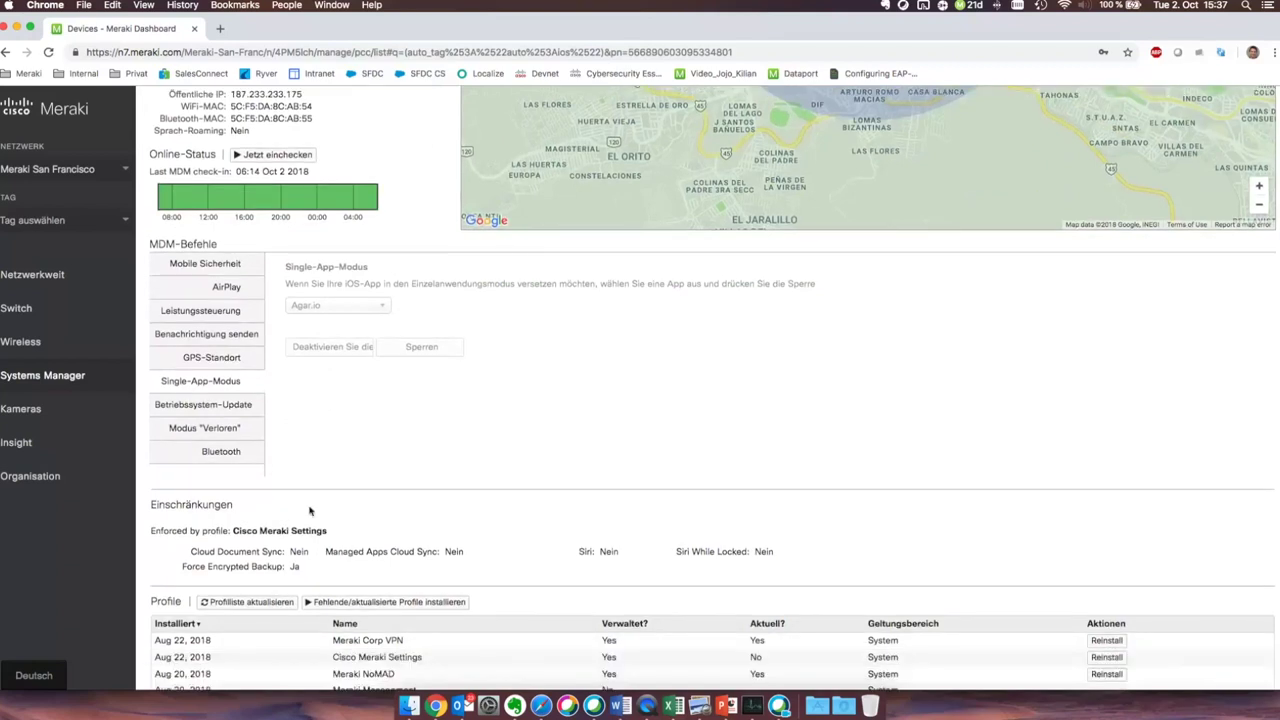
Switch the dashboard language to English and look through the iPad's restrictions, profiles and installed apps
{"action": "left_click", "coordinate": [38, 675]}
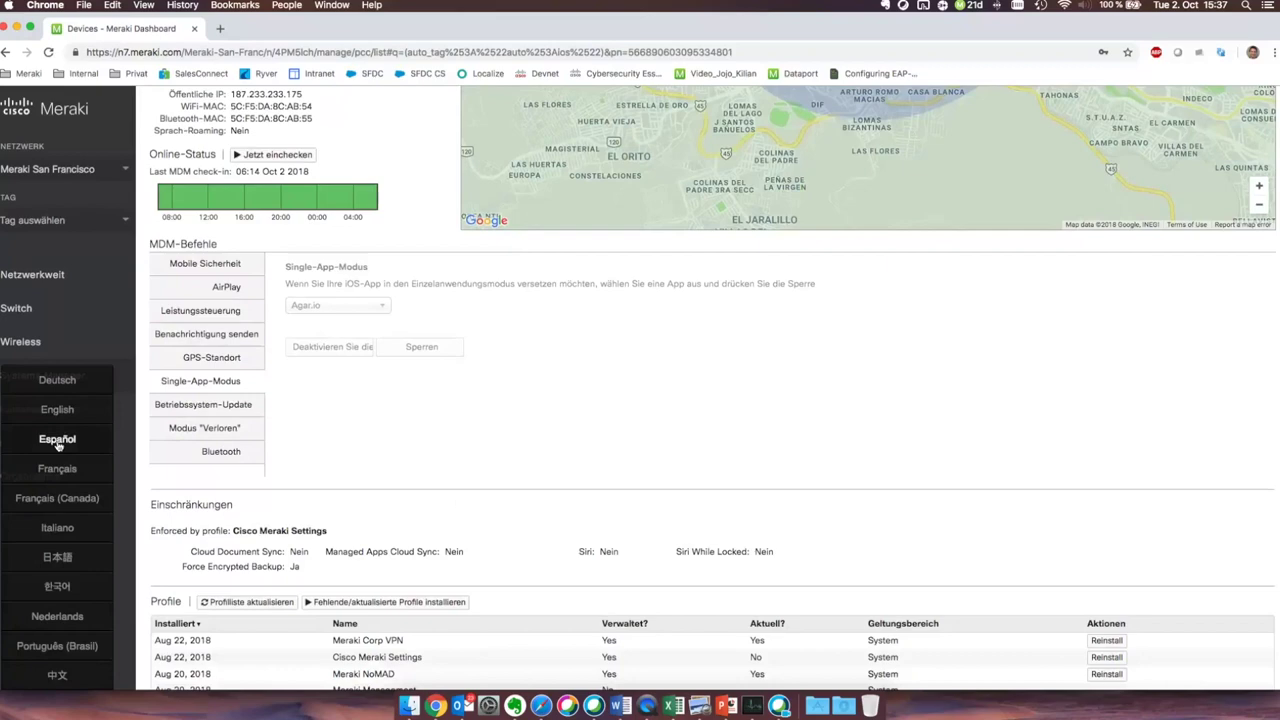
{"action": "left_click", "coordinate": [60, 410]}
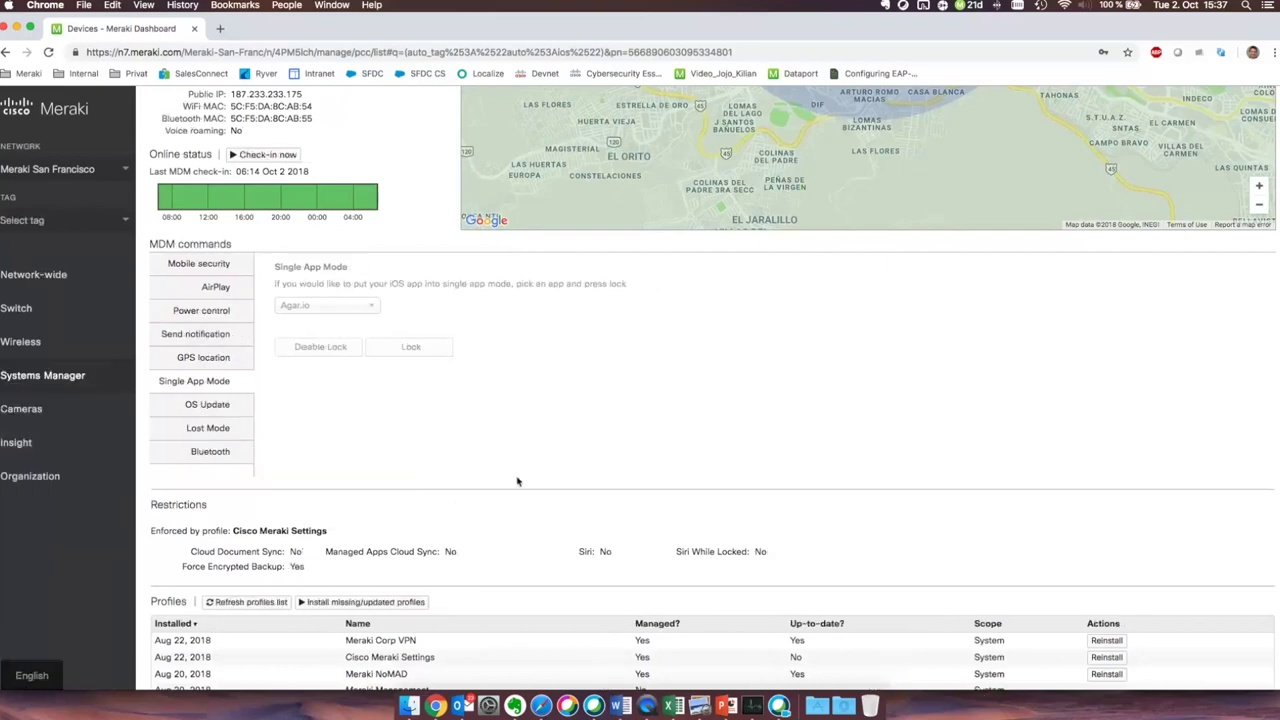
{"action": "scroll", "coordinate": [517, 482], "scroll_direction": "down", "scroll_amount": 5}
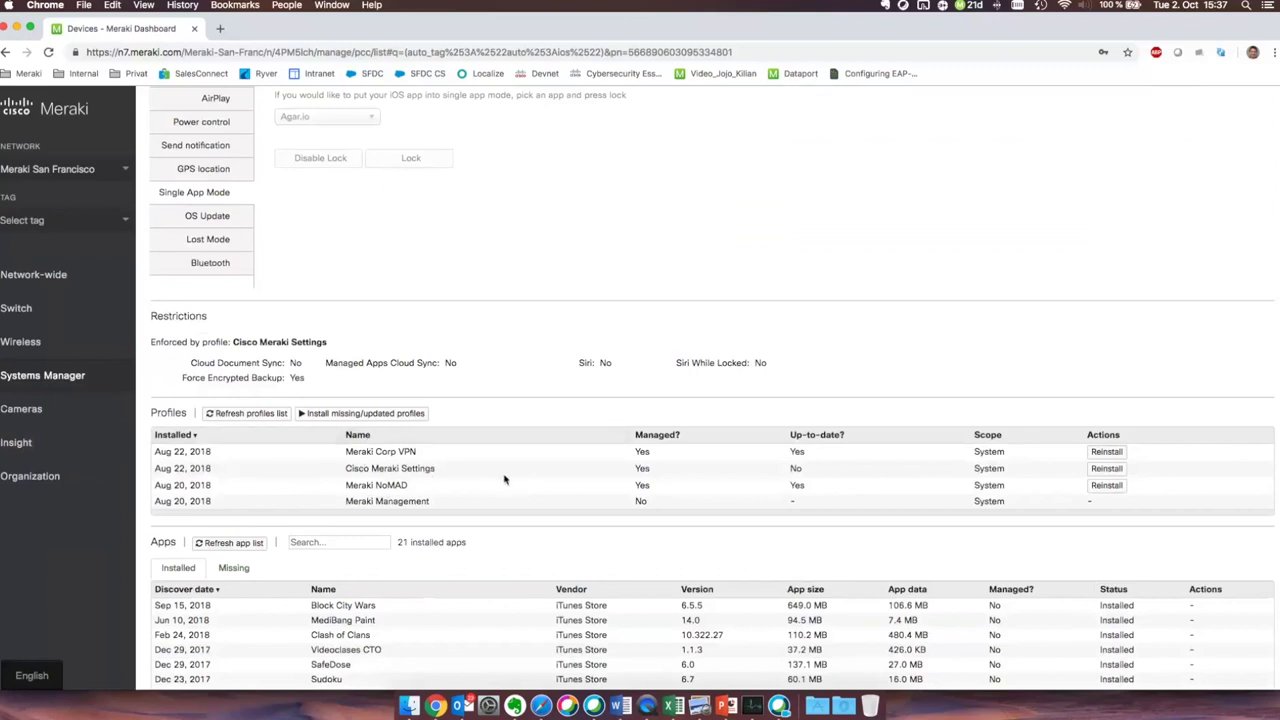
Review the iPad's installed apps, event log, activity log and certificate list
{"action": "scroll", "coordinate": [506, 478], "scroll_direction": "down", "scroll_amount": 3}
{"action": "scroll", "coordinate": [506, 478], "scroll_direction": "down", "scroll_amount": 2}
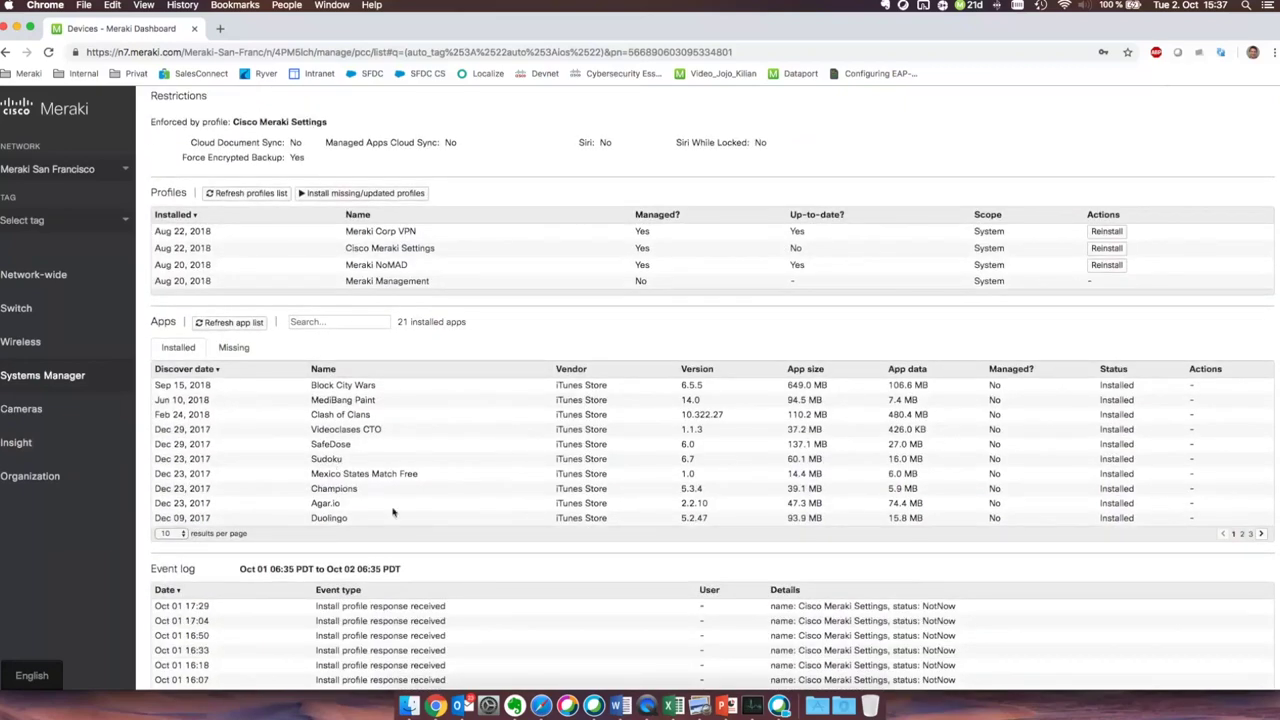
{"action": "scroll", "coordinate": [633, 492], "scroll_direction": "down", "scroll_amount": 2}
{"action": "scroll", "coordinate": [633, 492], "scroll_direction": "down", "scroll_amount": 5}
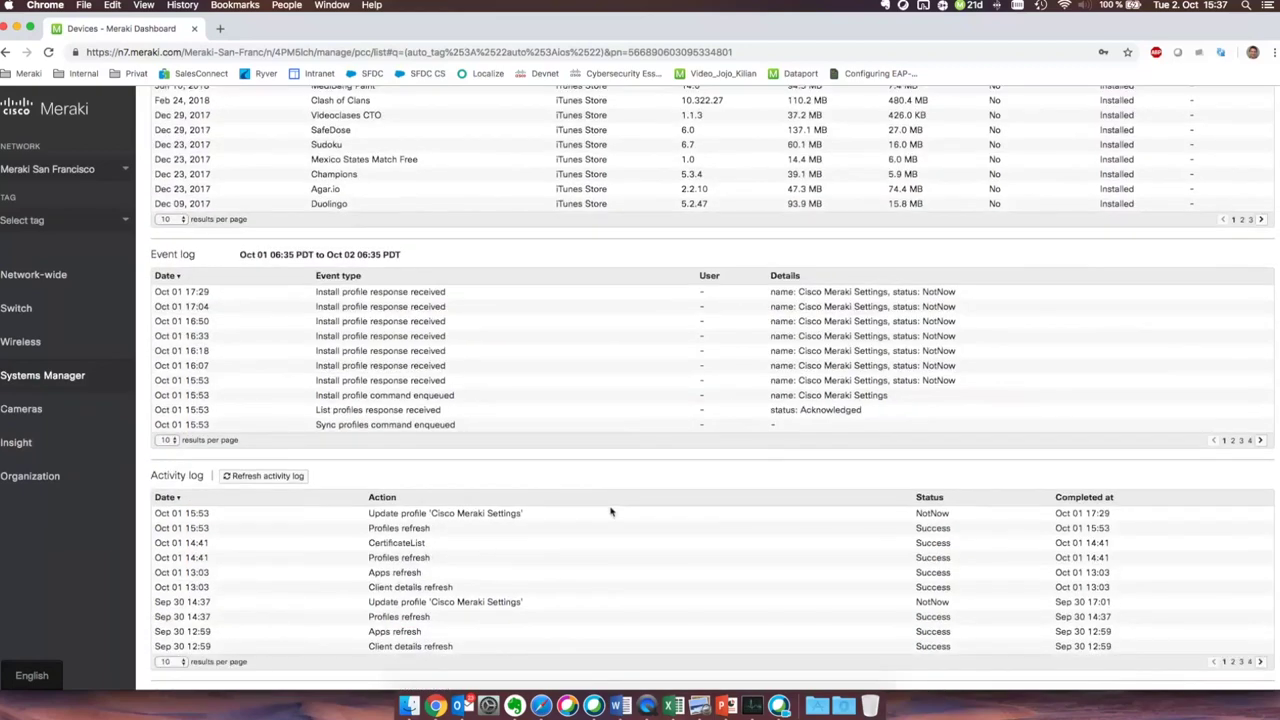
{"action": "scroll", "coordinate": [612, 512], "scroll_direction": "down", "scroll_amount": 2}
{"action": "scroll", "coordinate": [612, 512], "scroll_direction": "down", "scroll_amount": 1}
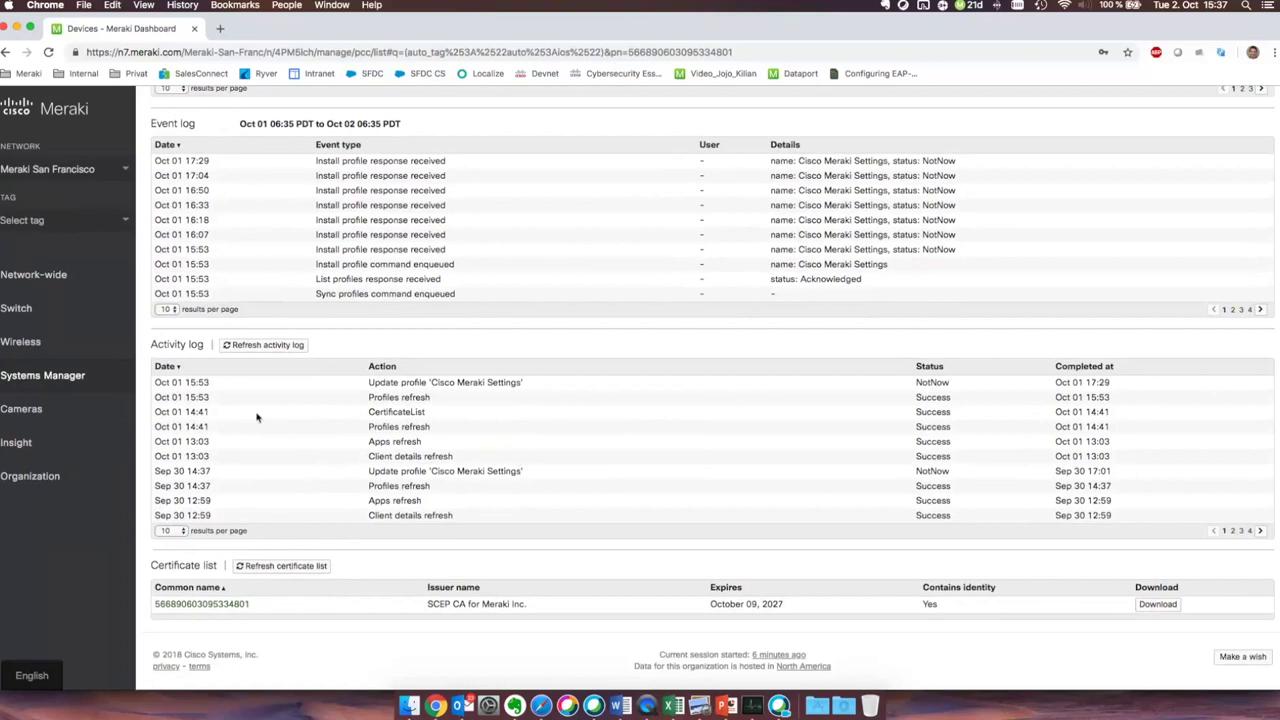
{"action": "mouse_move", "coordinate": [124, 388]}
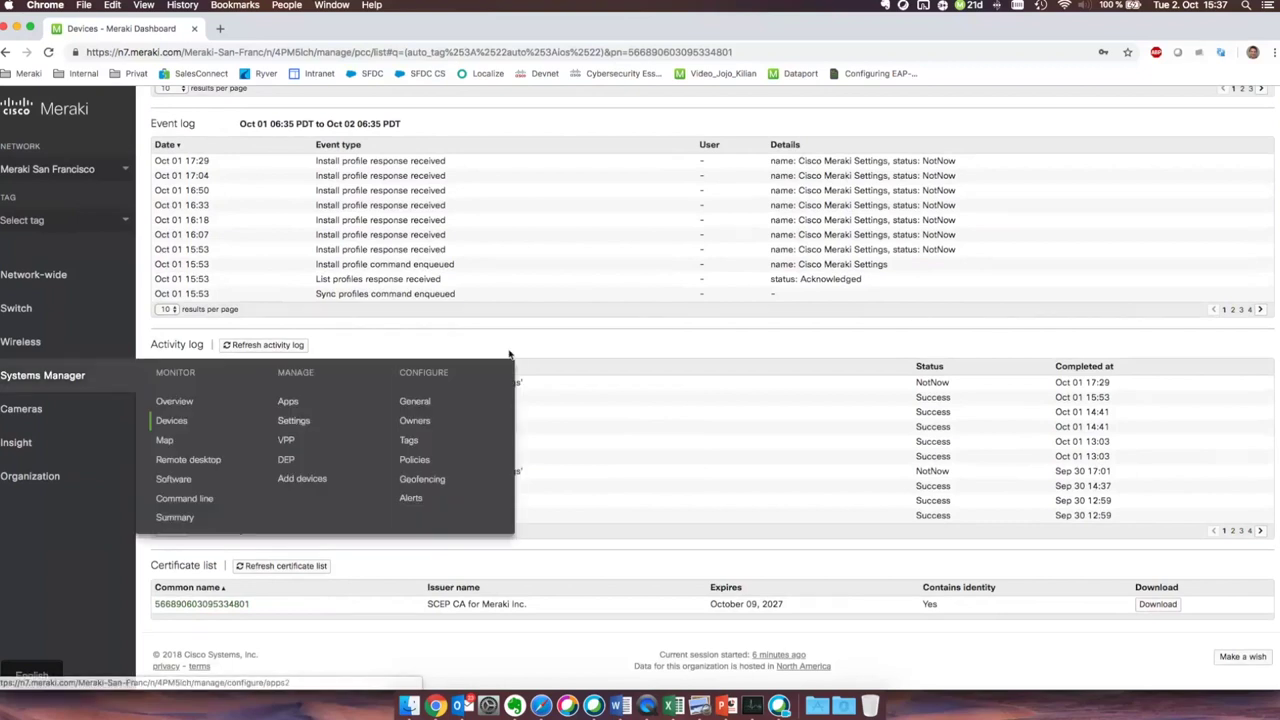
Return to the iPad's profiles and highlight the Meraki Corp VPN and Meraki Management entries
{"action": "scroll", "coordinate": [481, 358], "scroll_direction": "up", "scroll_amount": 10}
{"action": "scroll", "coordinate": [481, 358], "scroll_direction": "up", "scroll_amount": 1}
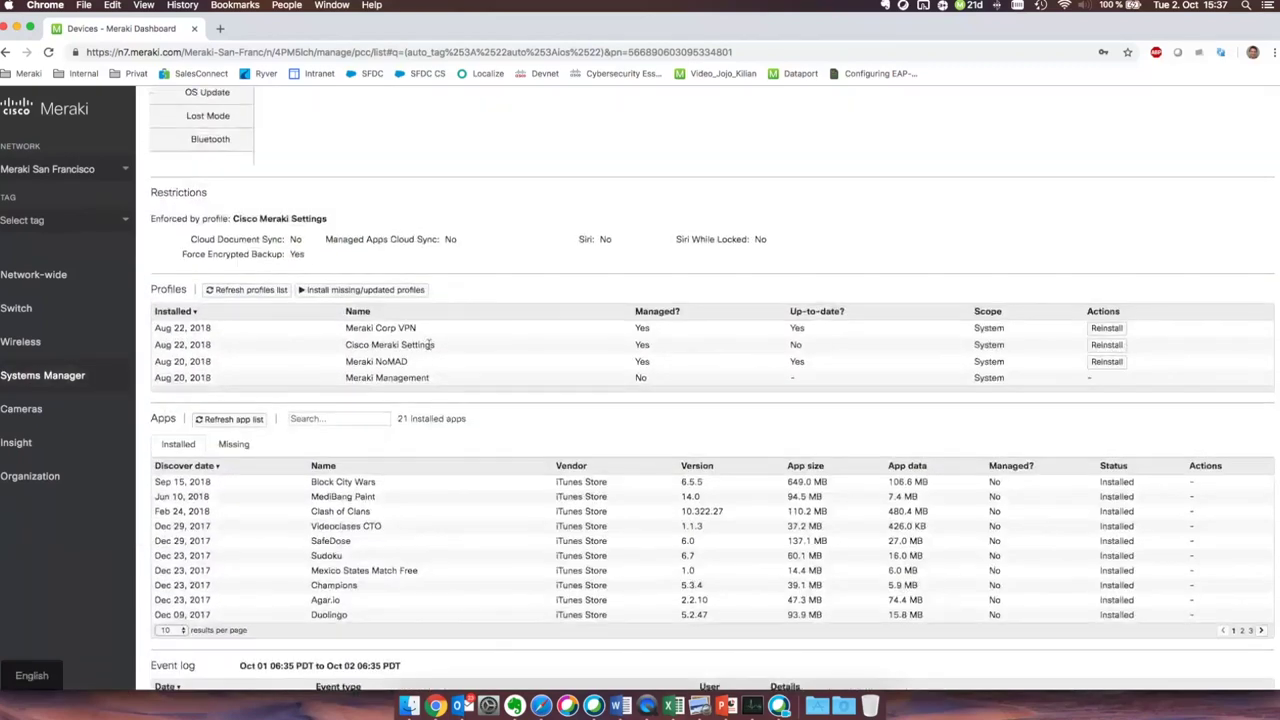
{"action": "left_click_drag", "start_coordinate": [346, 328], "coordinate": [411, 328]}
{"action": "left_click", "coordinate": [420, 335]}
{"action": "left_click_drag", "start_coordinate": [348, 375], "coordinate": [430, 378]}
{"action": "left_click", "coordinate": [430, 378]}
Open the Systems Manager profile settings and search the profiles list for "manag"
{"action": "mouse_move", "coordinate": [60, 375]}
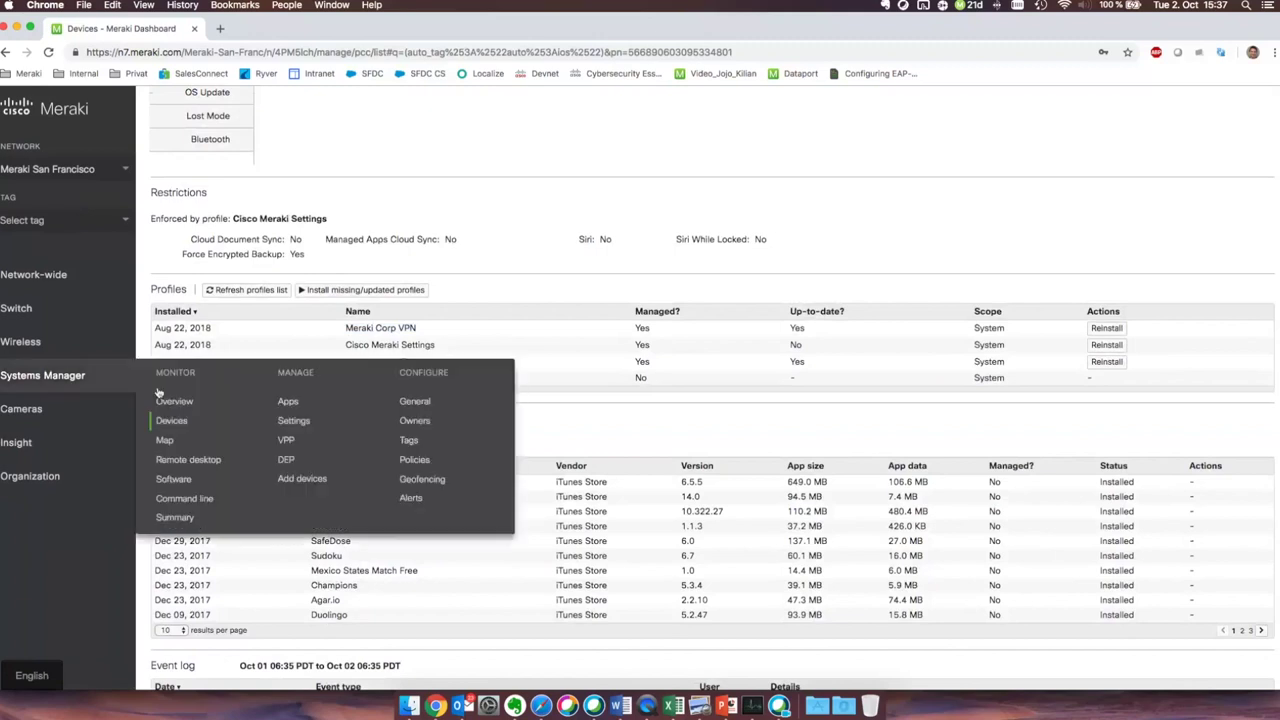
{"action": "left_click", "coordinate": [294, 424]}
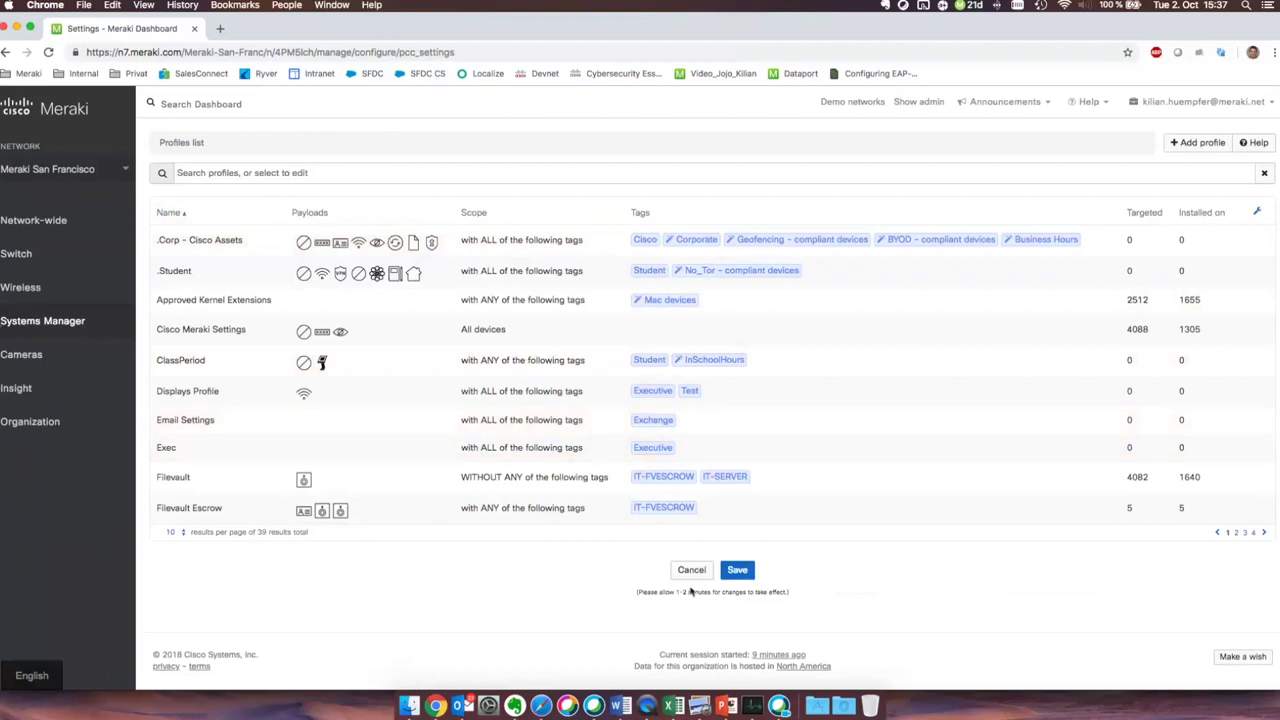
{"action": "left_click", "coordinate": [538, 175]}
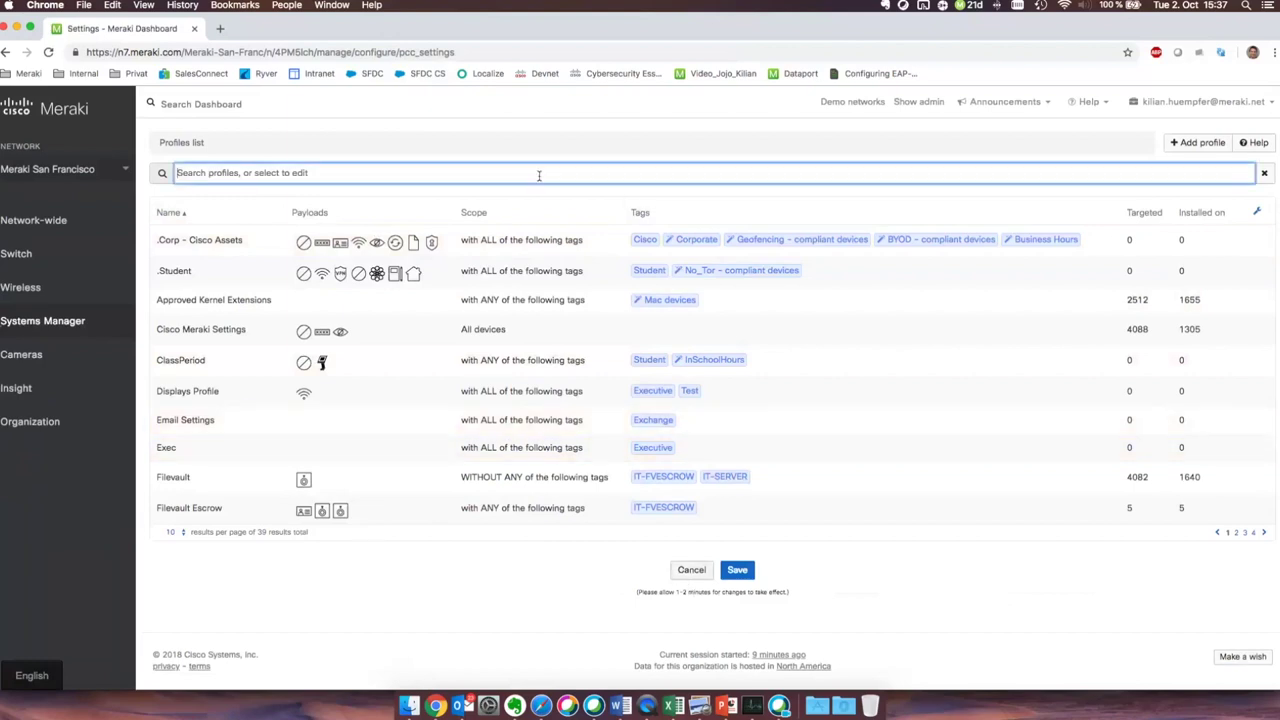
{"action": "type", "text": "manager"}
{"action": "key", "text": "BackSpace"}
{"action": "key", "text": "BackSpace"}
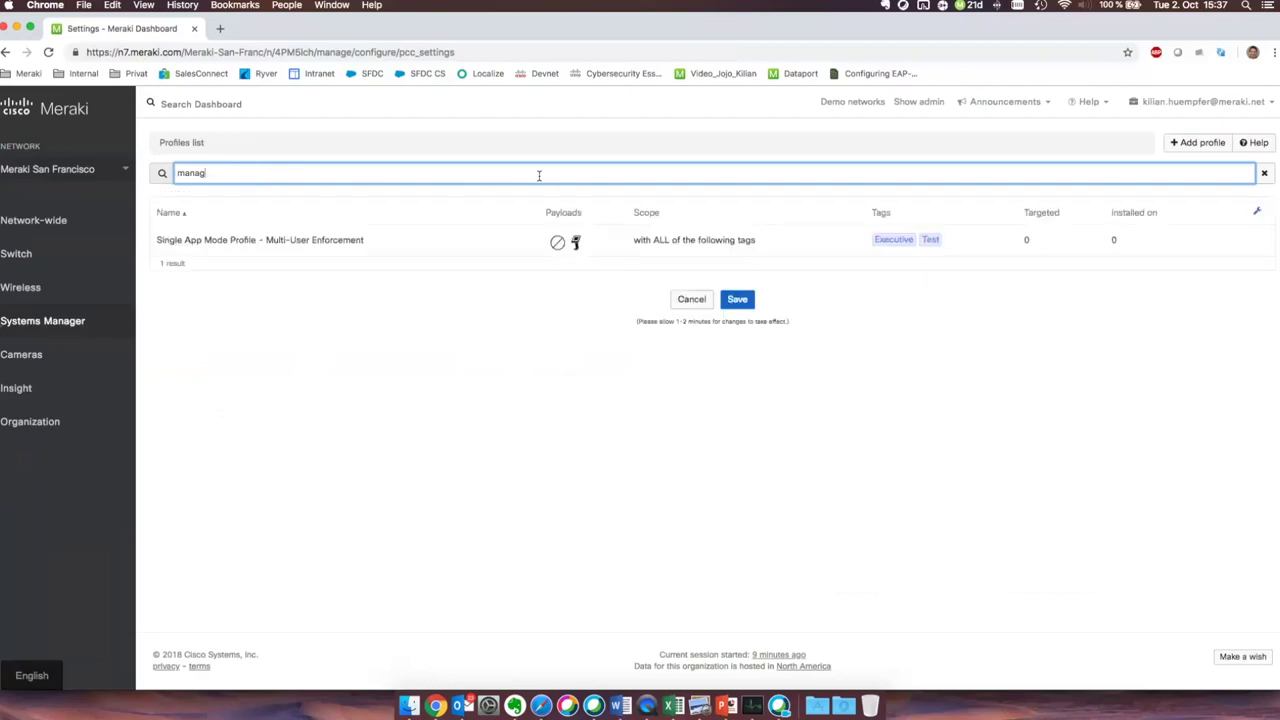
Search the profiles list for "vpn" instead and open the Meraki Corp VPN profile
{"action": "key", "text": "BackSpace"}
{"action": "key", "text": "BackSpace"}
{"action": "key", "text": "BackSpace"}
{"action": "key", "text": "BackSpace"}
{"action": "key", "text": "BackSpace"}
{"action": "type", "text": "vpn"}
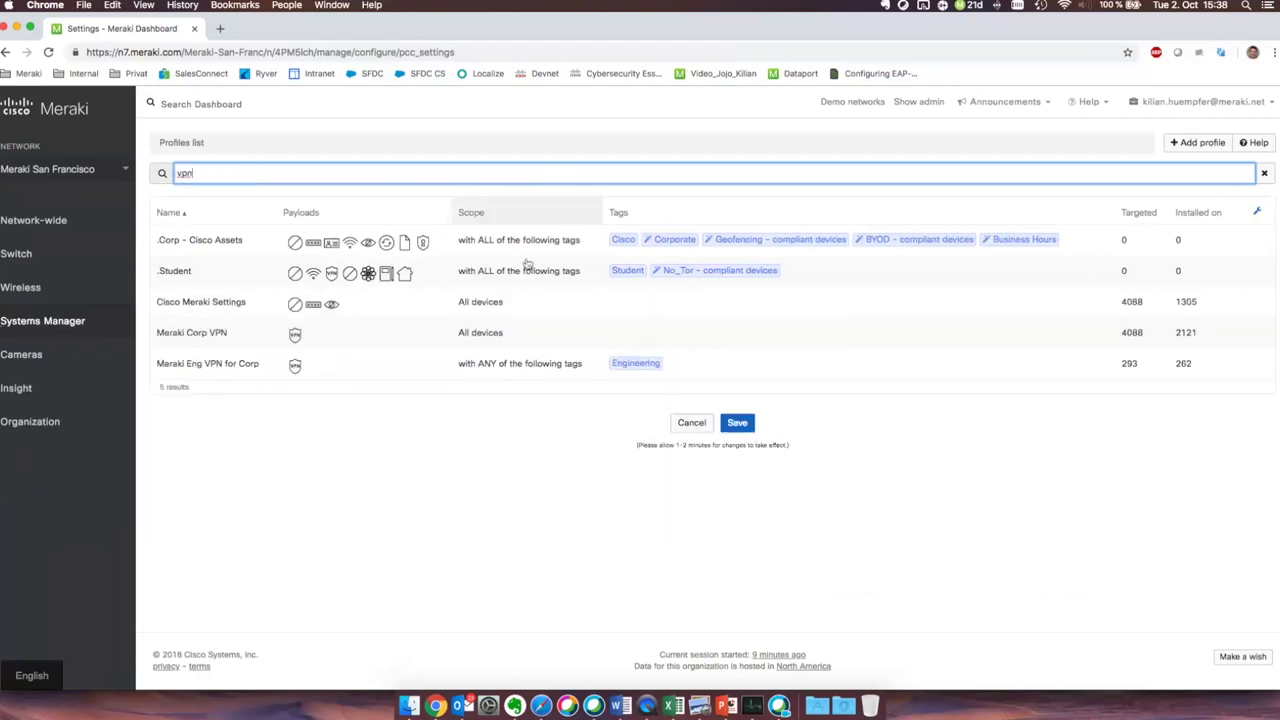
{"action": "left_click", "coordinate": [257, 341]}
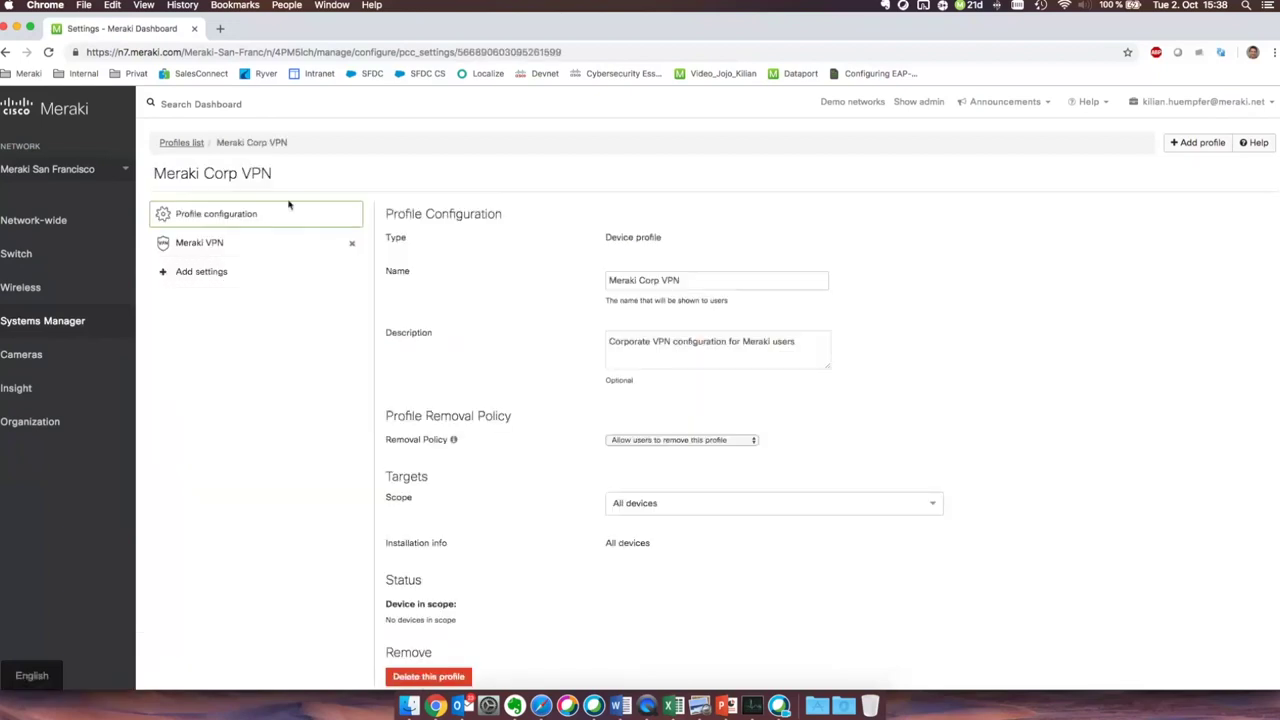
View the profile's Meraki VPN settings, and examine the scope and devices in scope under its profile configuration
{"action": "left_click", "coordinate": [238, 246]}
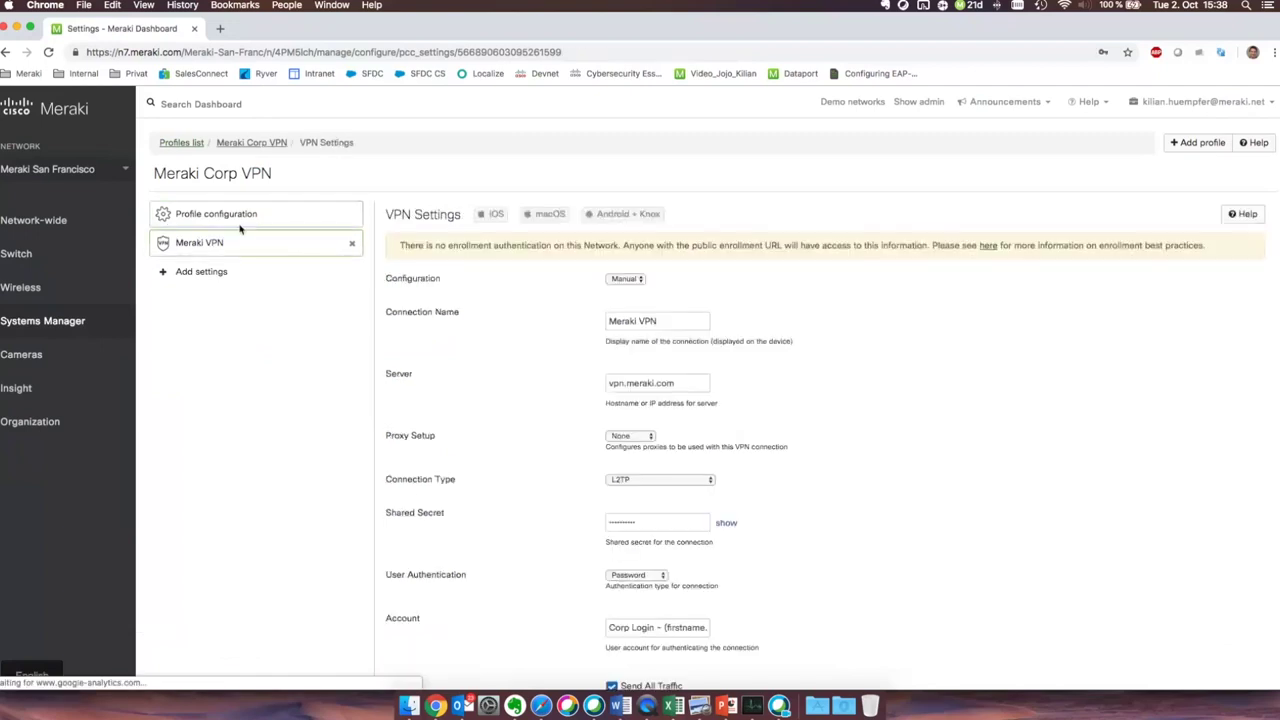
{"action": "left_click", "coordinate": [240, 215]}
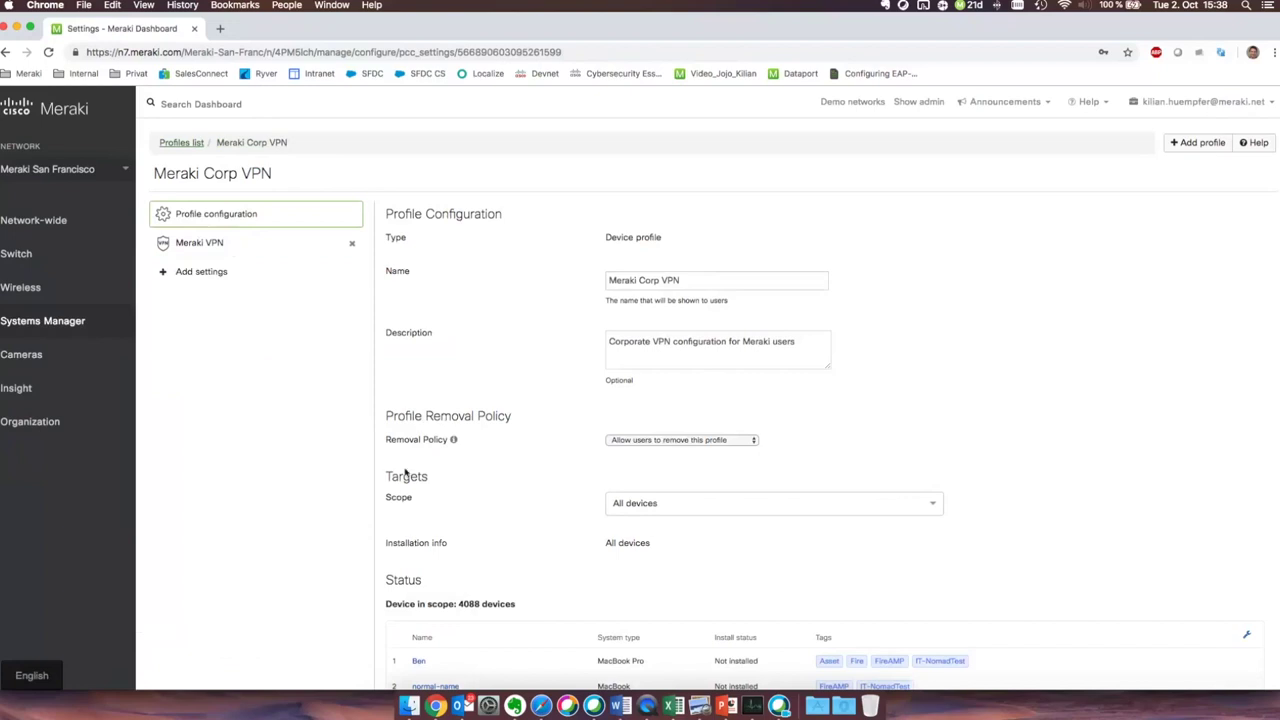
{"action": "left_click_drag", "start_coordinate": [385, 496], "coordinate": [430, 498]}
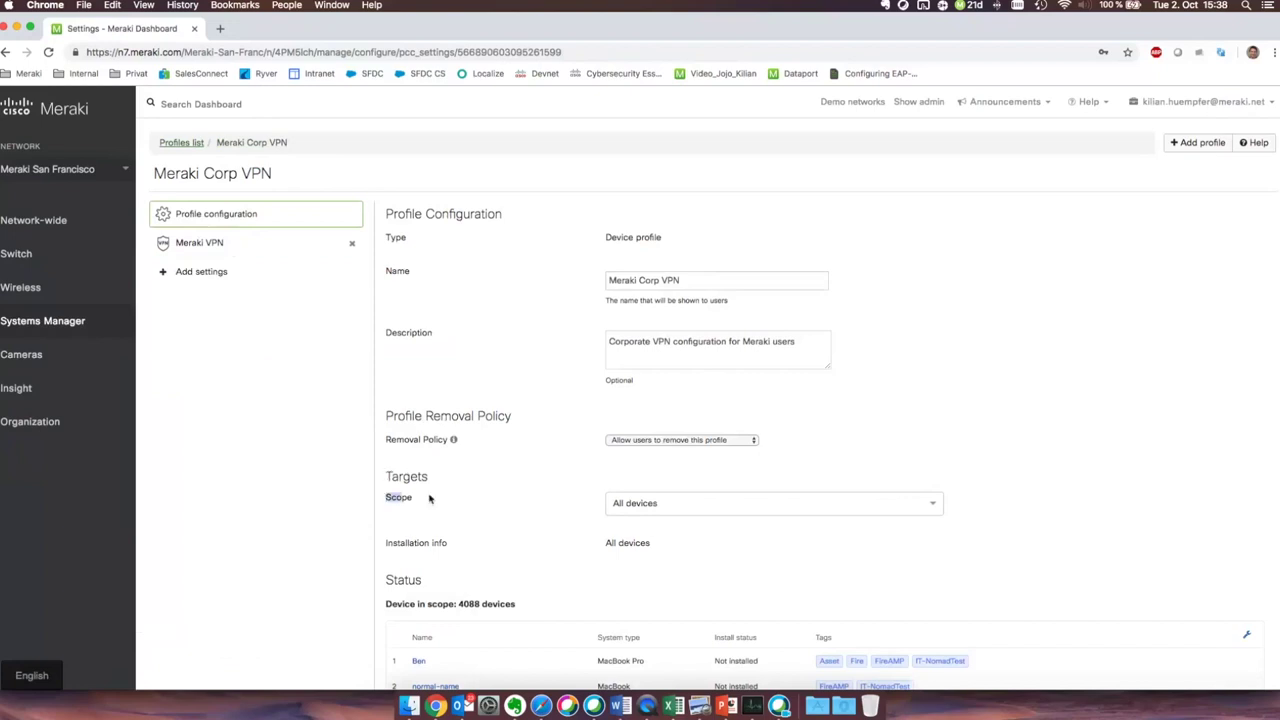
{"action": "left_click", "coordinate": [558, 508]}
{"action": "scroll", "coordinate": [671, 507], "scroll_direction": "down", "scroll_amount": 2}
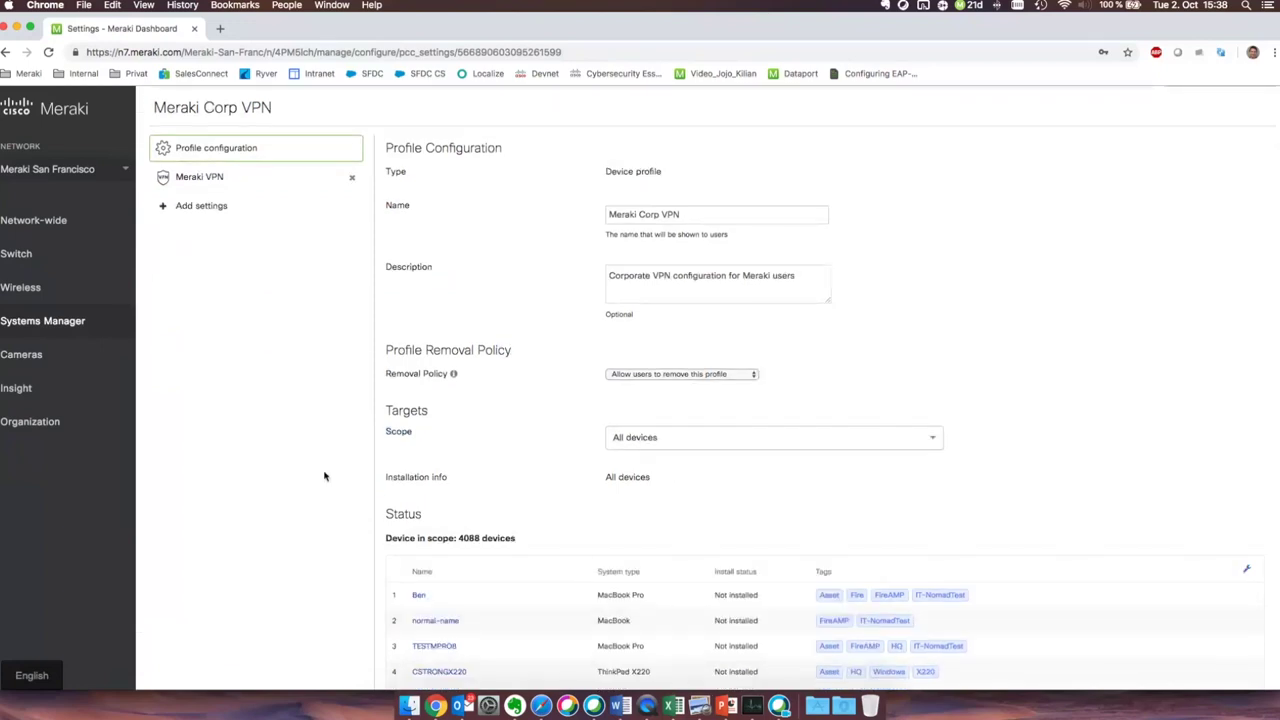
{"action": "left_click_drag", "start_coordinate": [458, 538], "coordinate": [481, 540]}
{"action": "left_click", "coordinate": [481, 539]}
Set the Meraki Corp VPN profile's scope to "with ANY of the following tags" and look through the available policy tags
{"action": "left_click", "coordinate": [651, 436]}
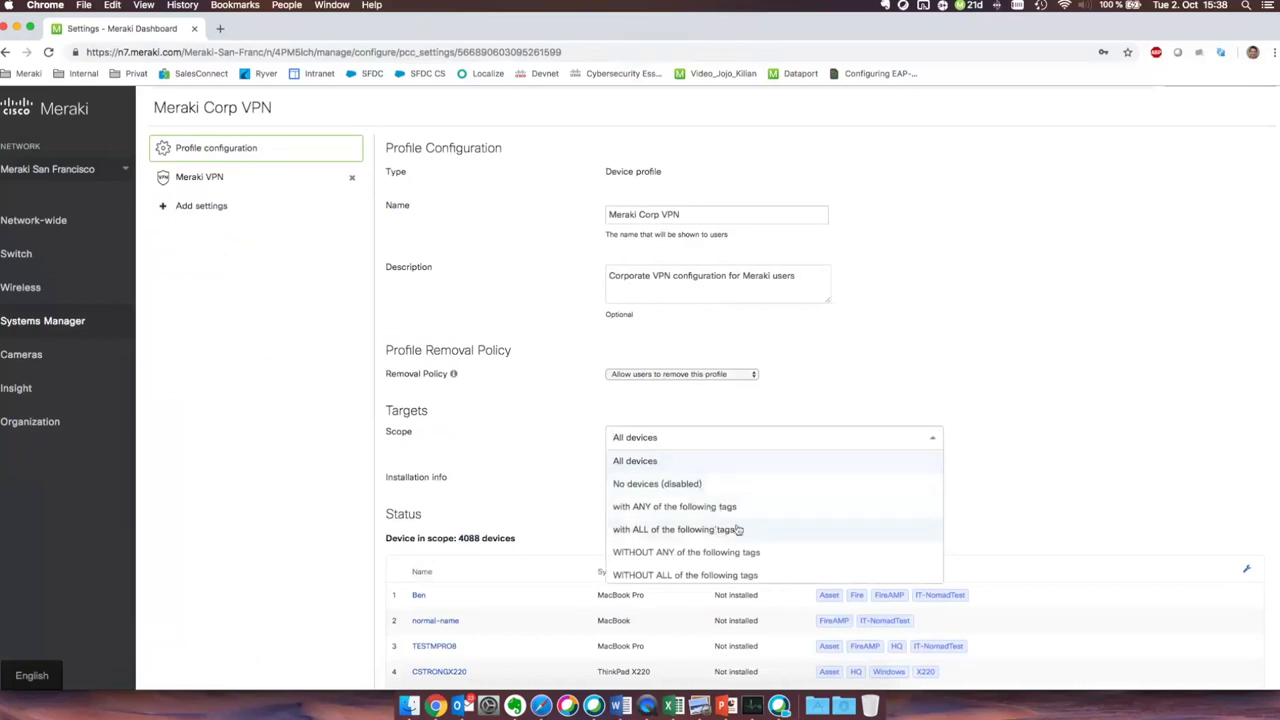
{"action": "left_click", "coordinate": [704, 506]}
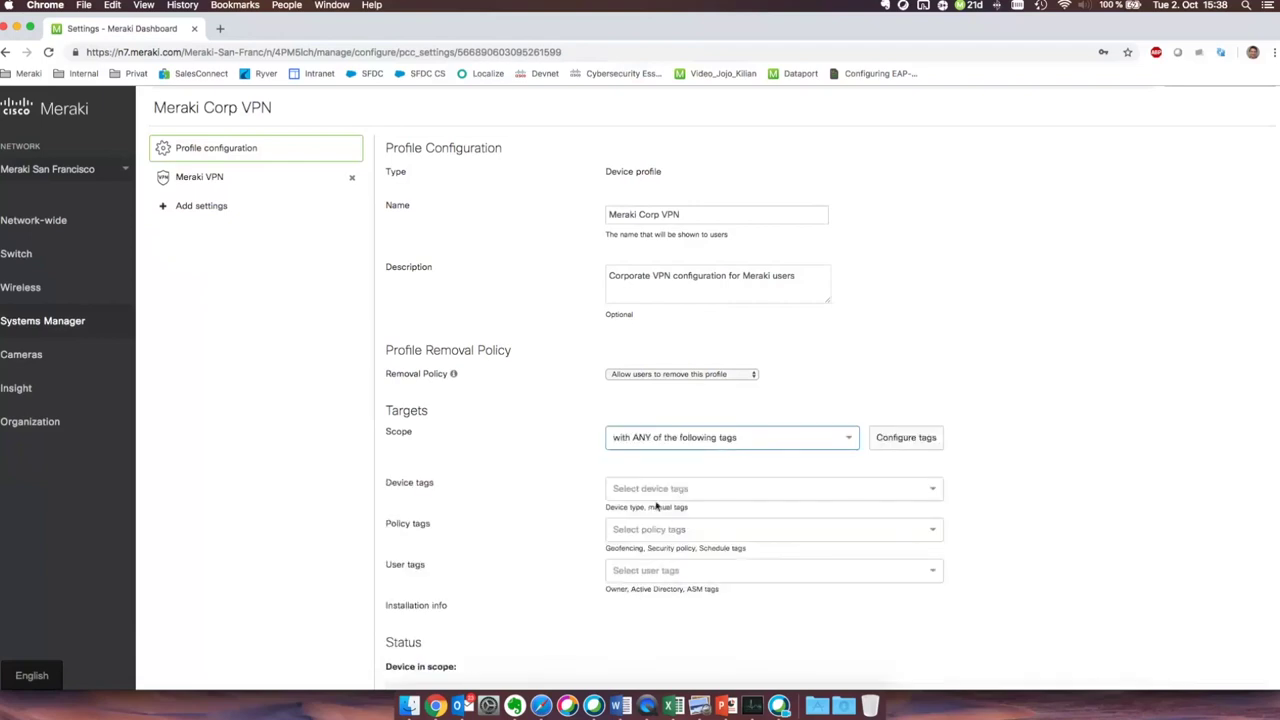
{"action": "left_click", "coordinate": [688, 526]}
{"action": "scroll", "coordinate": [557, 531], "scroll_direction": "down", "scroll_amount": 2}
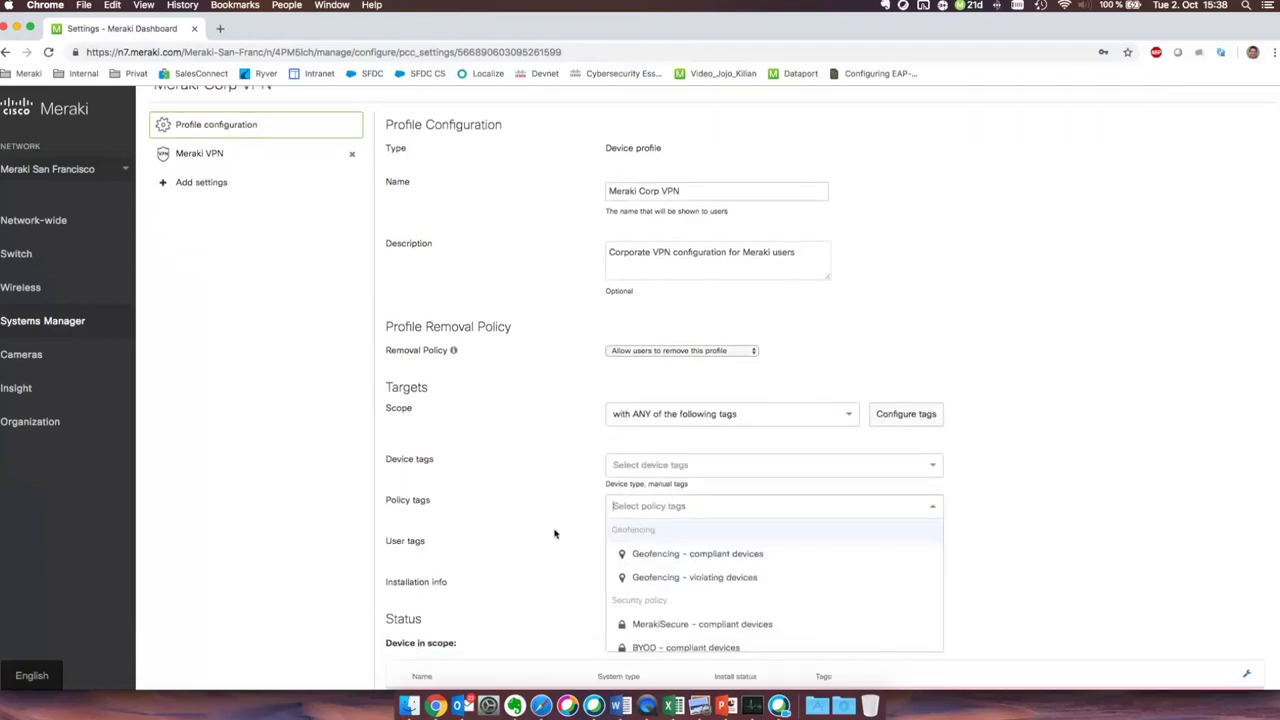
{"action": "scroll", "coordinate": [657, 525], "scroll_direction": "down", "scroll_amount": 2}
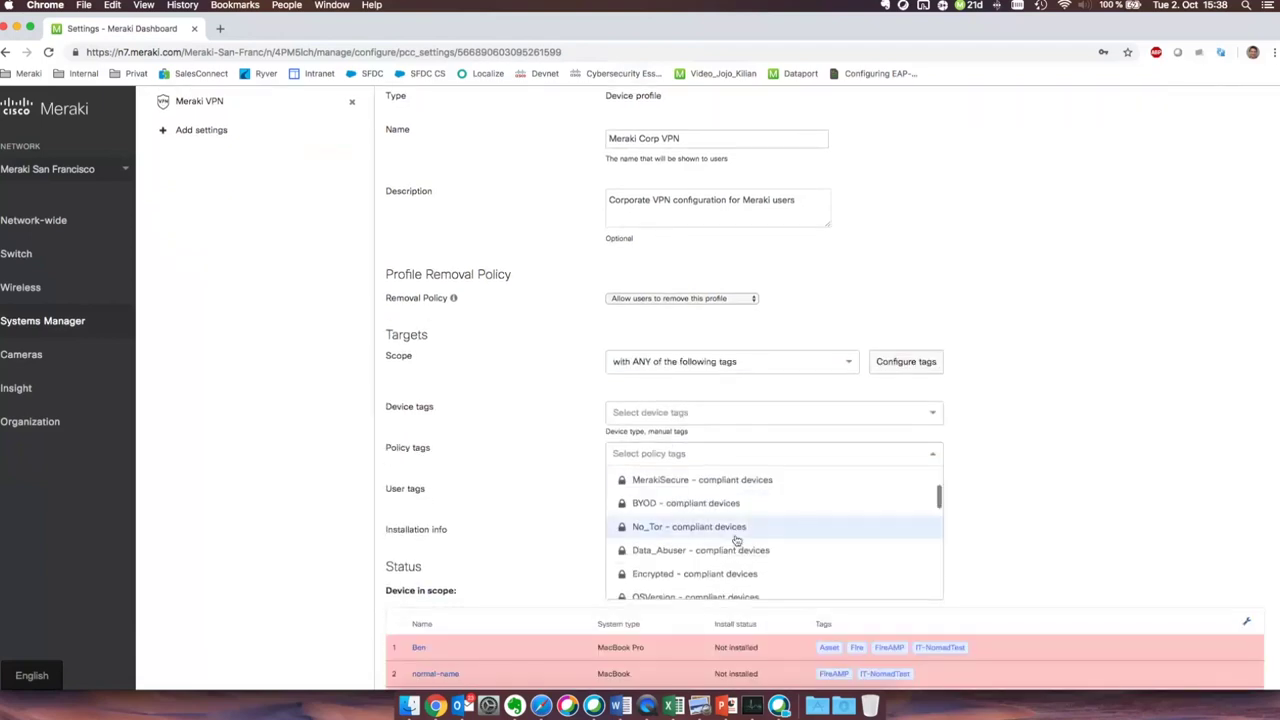
{"action": "scroll", "coordinate": [700, 530], "scroll_direction": "up", "scroll_amount": 2}
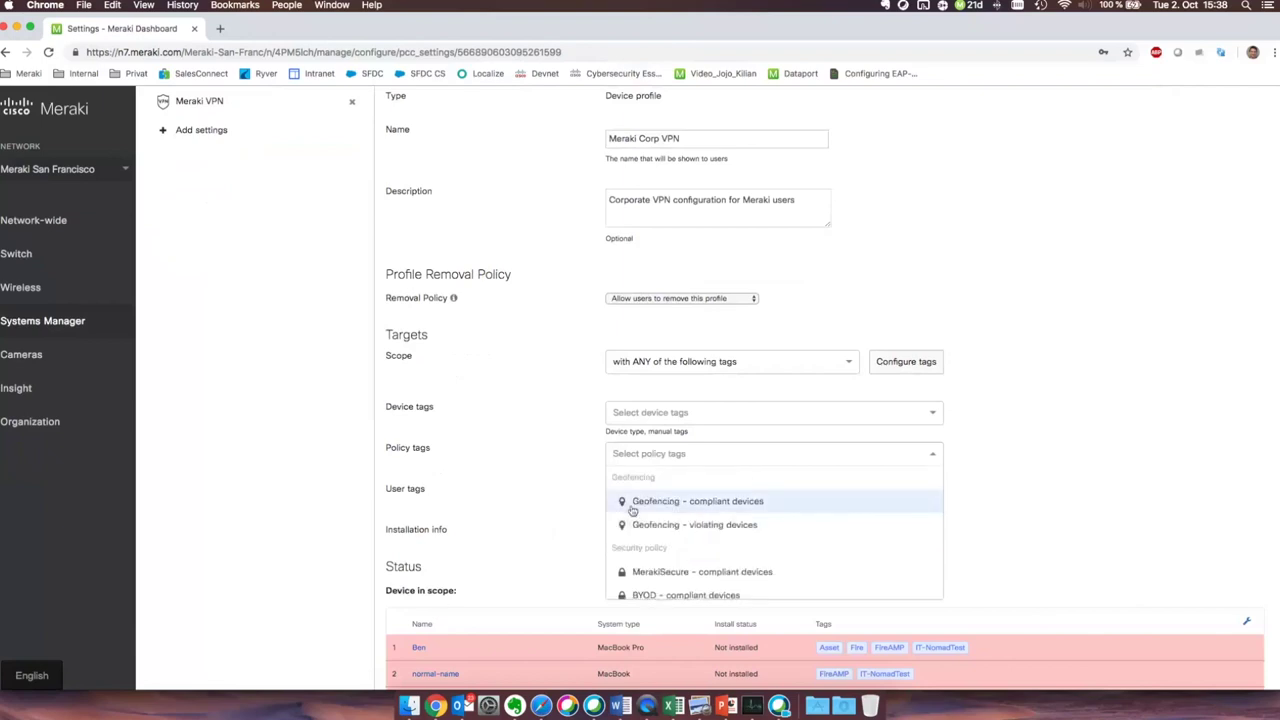
{"action": "type", "text": "ios"}
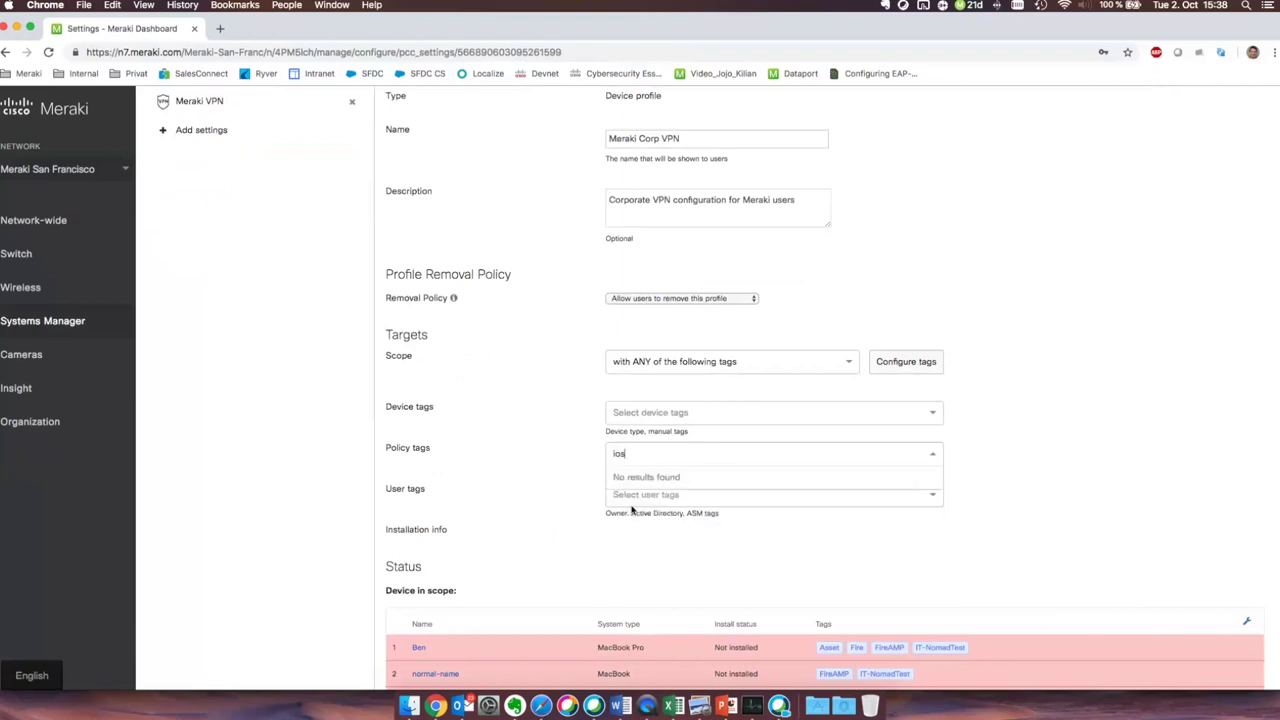
{"action": "key", "text": "BackSpace"}
{"action": "key", "text": "BackSpace"}
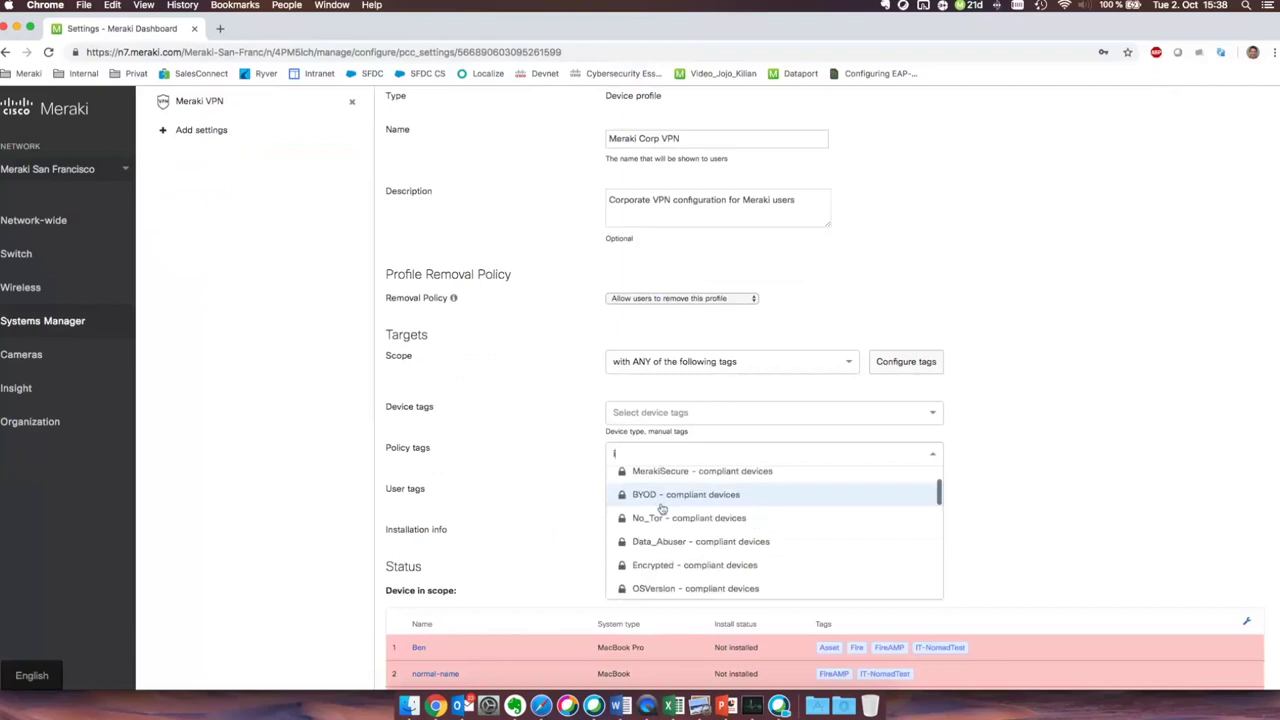
{"action": "key", "text": "BackSpace"}
{"action": "type", "text": "ab"}
{"action": "key", "text": "BackSpace"}
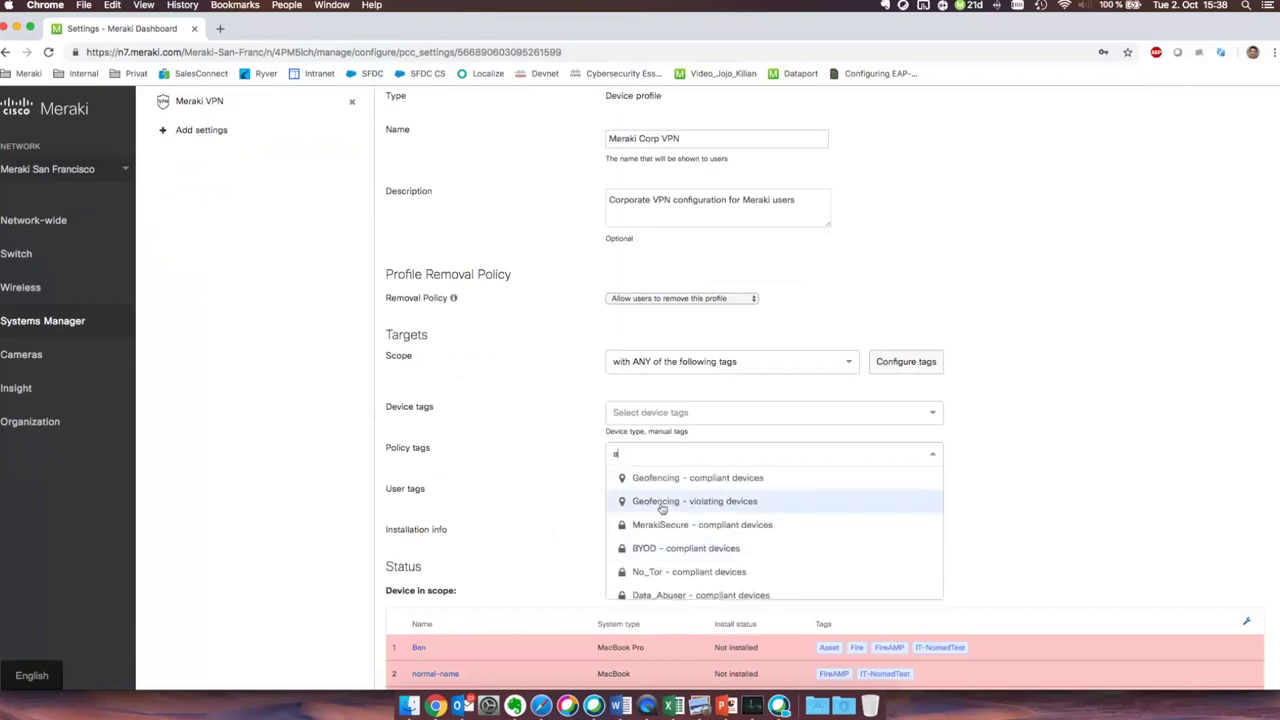
{"action": "type", "text": "pp"}
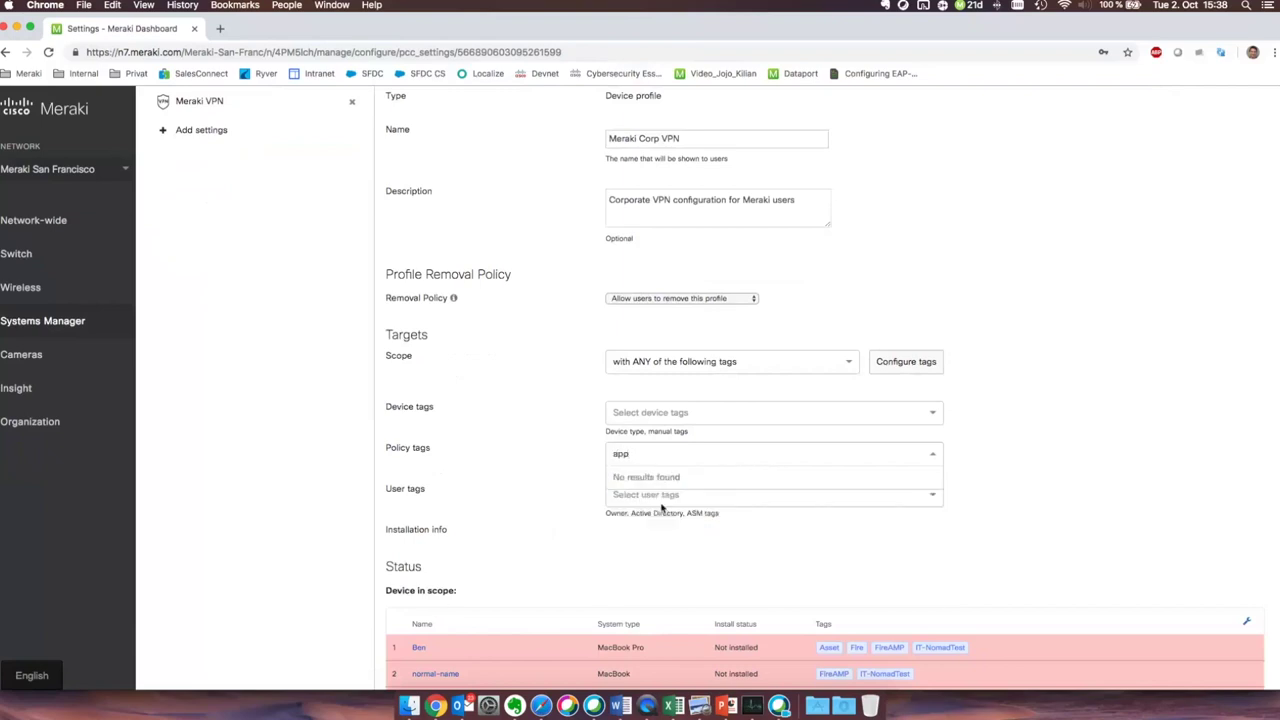
{"action": "key", "text": "BackSpace"}
{"action": "key", "text": "BackSpace"}
{"action": "key", "text": "BackSpace"}
Add "iOS devices" to the profile's device tags and check the devices in scope
{"action": "scroll", "coordinate": [623, 509], "scroll_direction": "up", "scroll_amount": 1}
{"action": "left_click", "coordinate": [624, 473]}
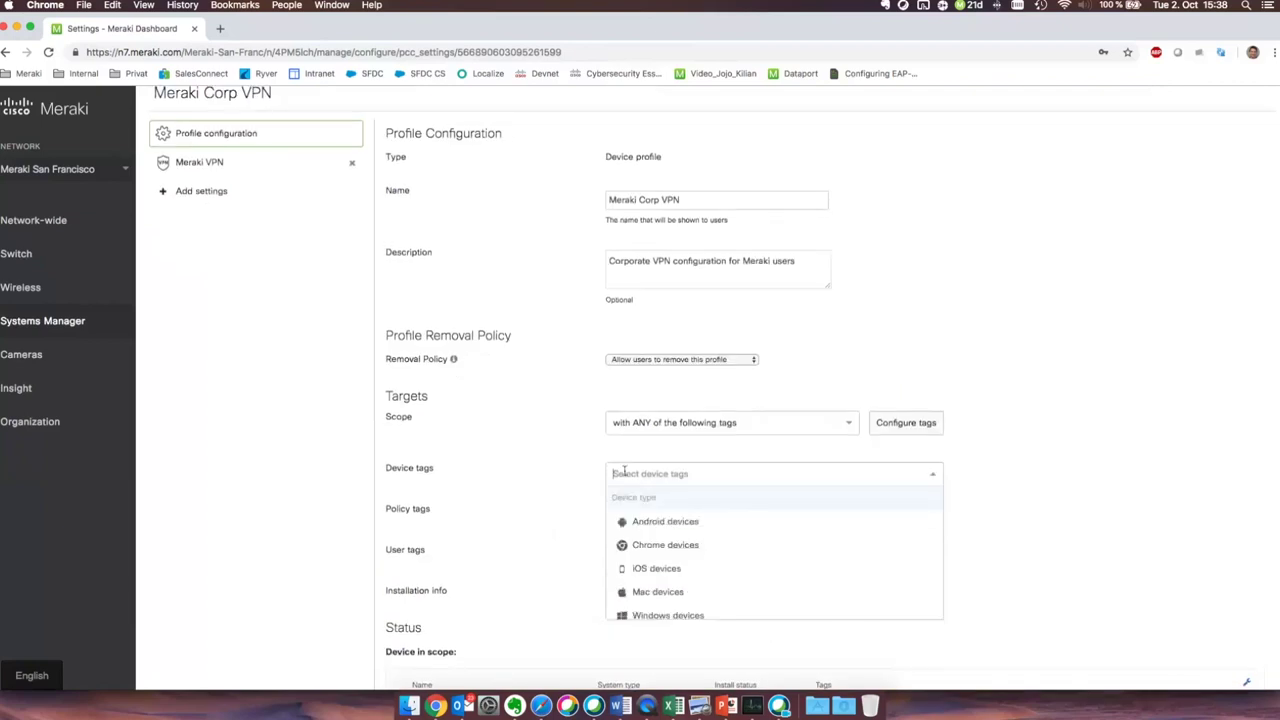
{"action": "left_click", "coordinate": [707, 569]}
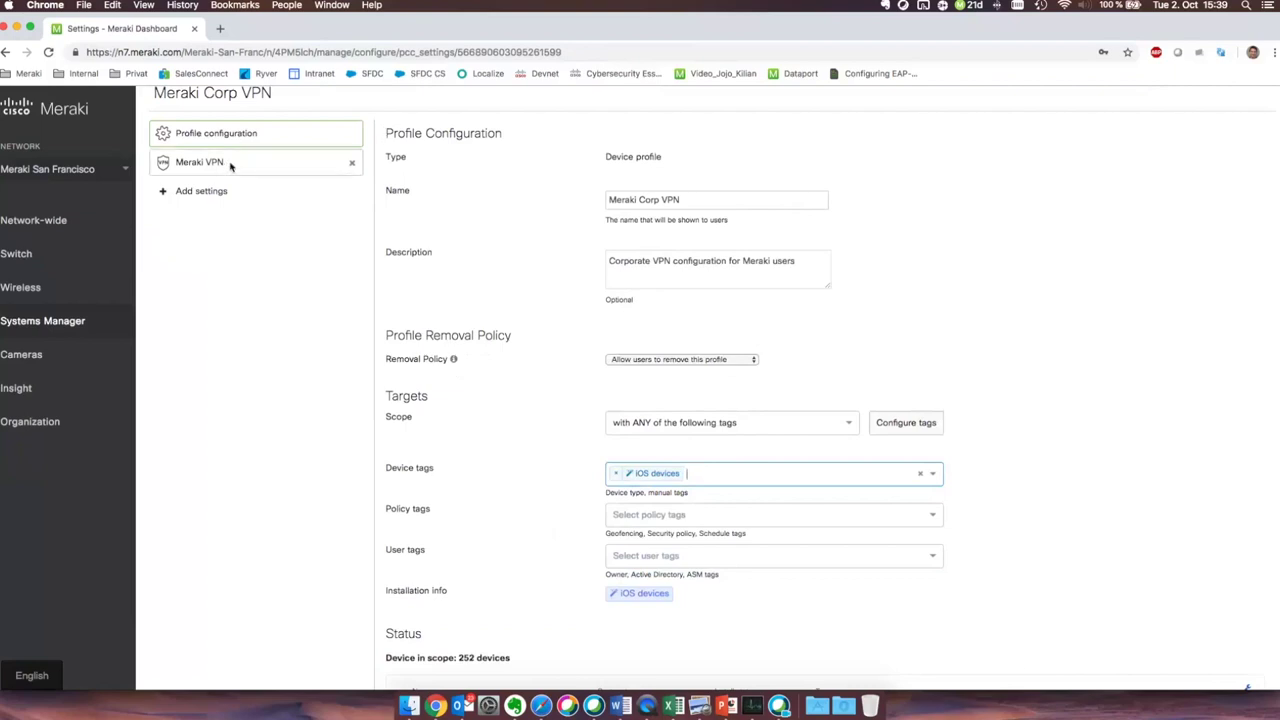
{"action": "scroll", "coordinate": [633, 490], "scroll_direction": "up", "scroll_amount": 1}
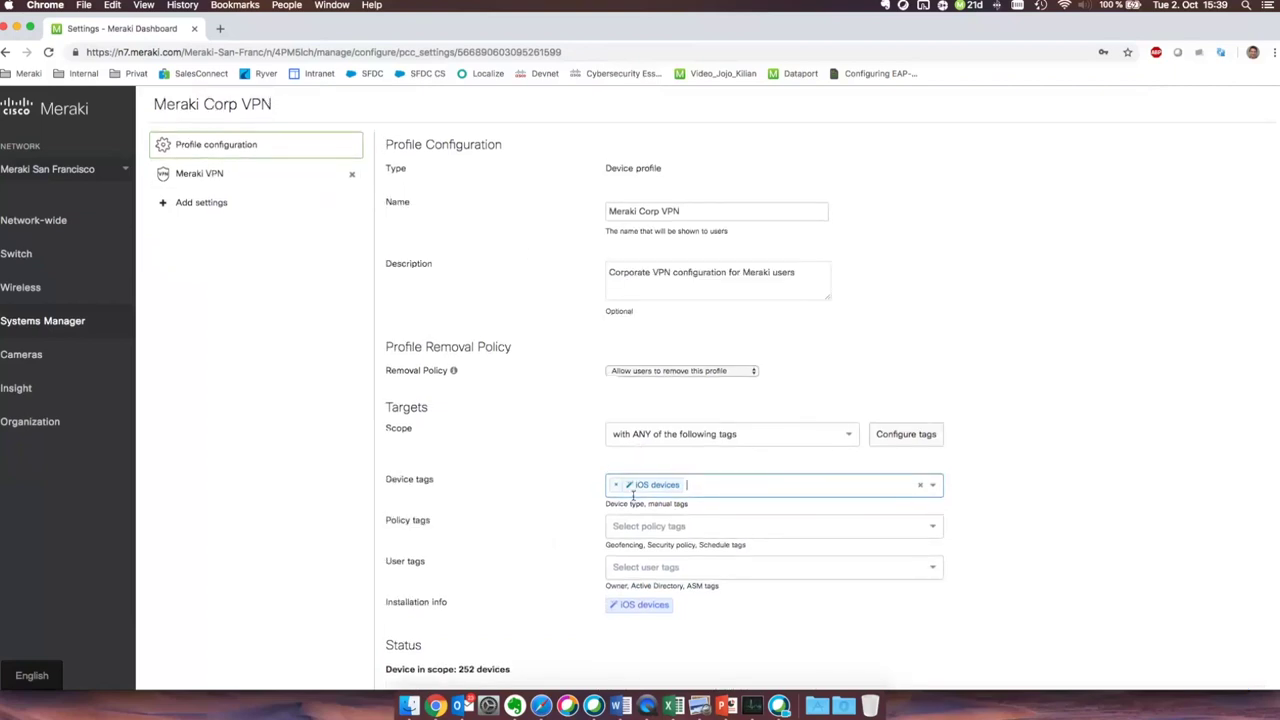
{"action": "scroll", "coordinate": [566, 503], "scroll_direction": "up", "scroll_amount": 2}
{"action": "scroll", "coordinate": [565, 503], "scroll_direction": "down", "scroll_amount": 5}
{"action": "left_click", "coordinate": [461, 603]}
{"action": "scroll", "coordinate": [496, 536], "scroll_direction": "up", "scroll_amount": 2}
{"action": "scroll", "coordinate": [496, 536], "scroll_direction": "up", "scroll_amount": 3}
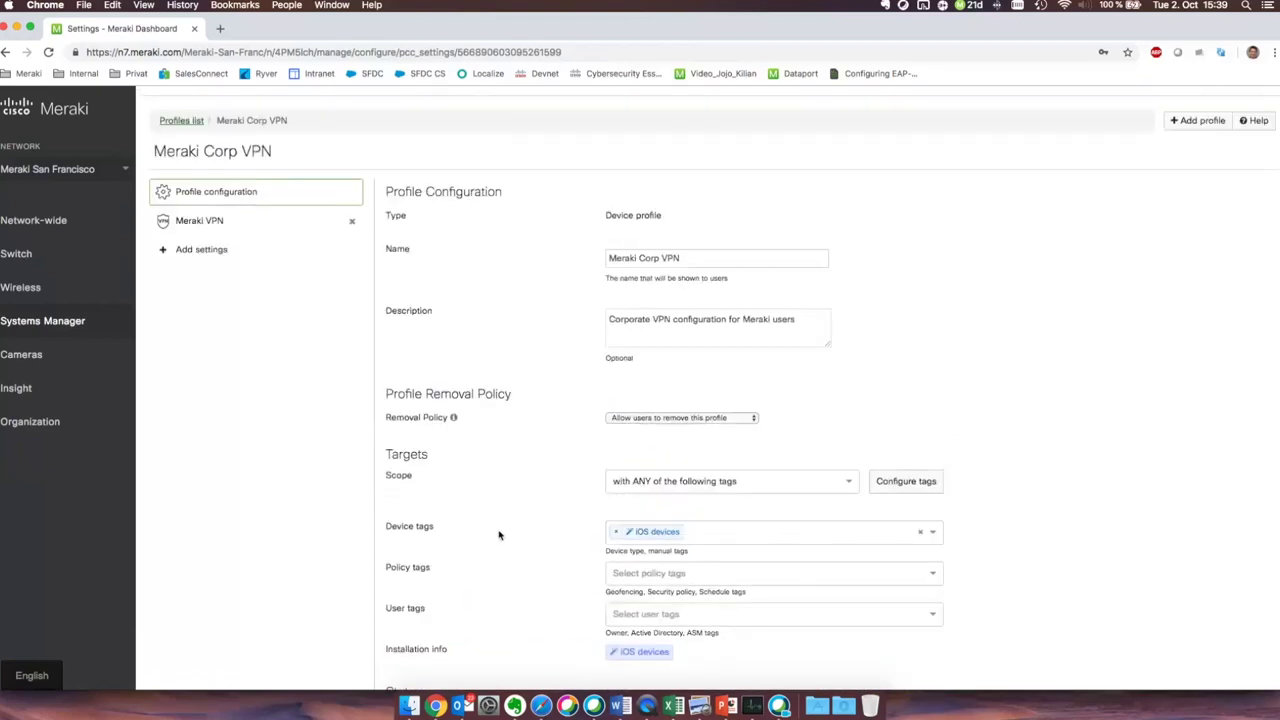
Add the Active Directory group "Administrators" to the profile's user tags
{"action": "left_click", "coordinate": [676, 615]}
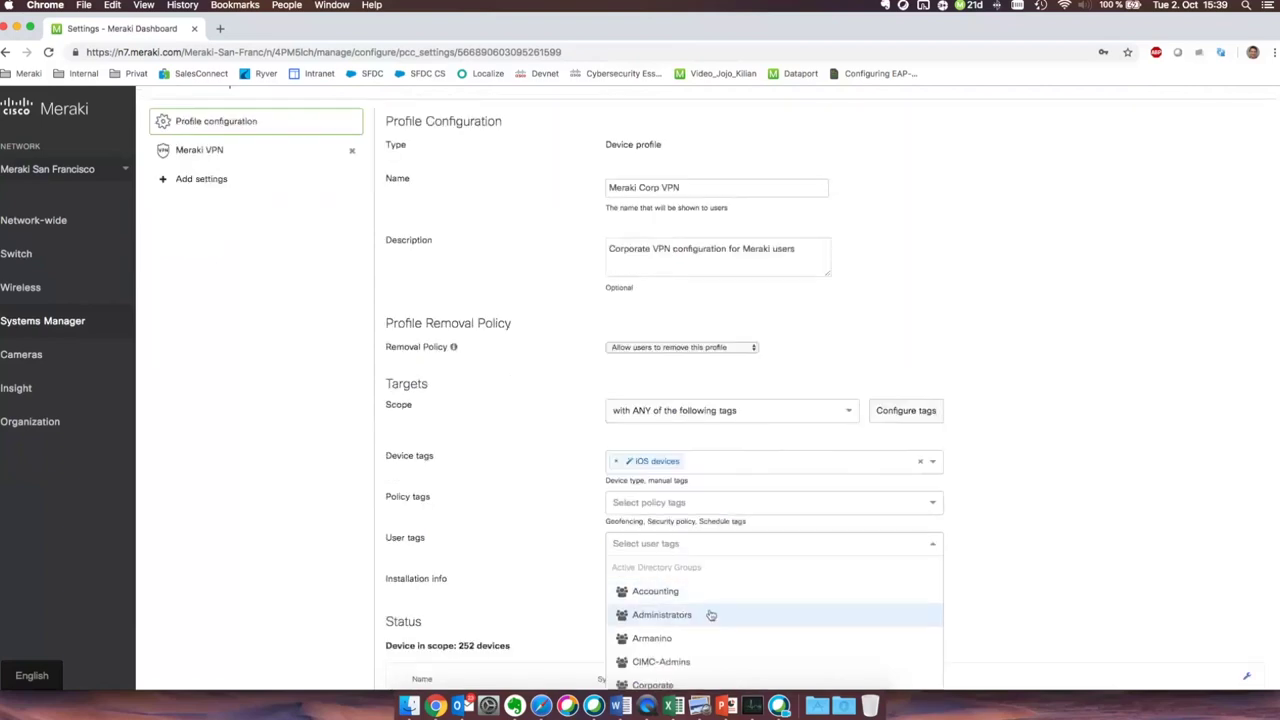
{"action": "type", "text": "stu"}
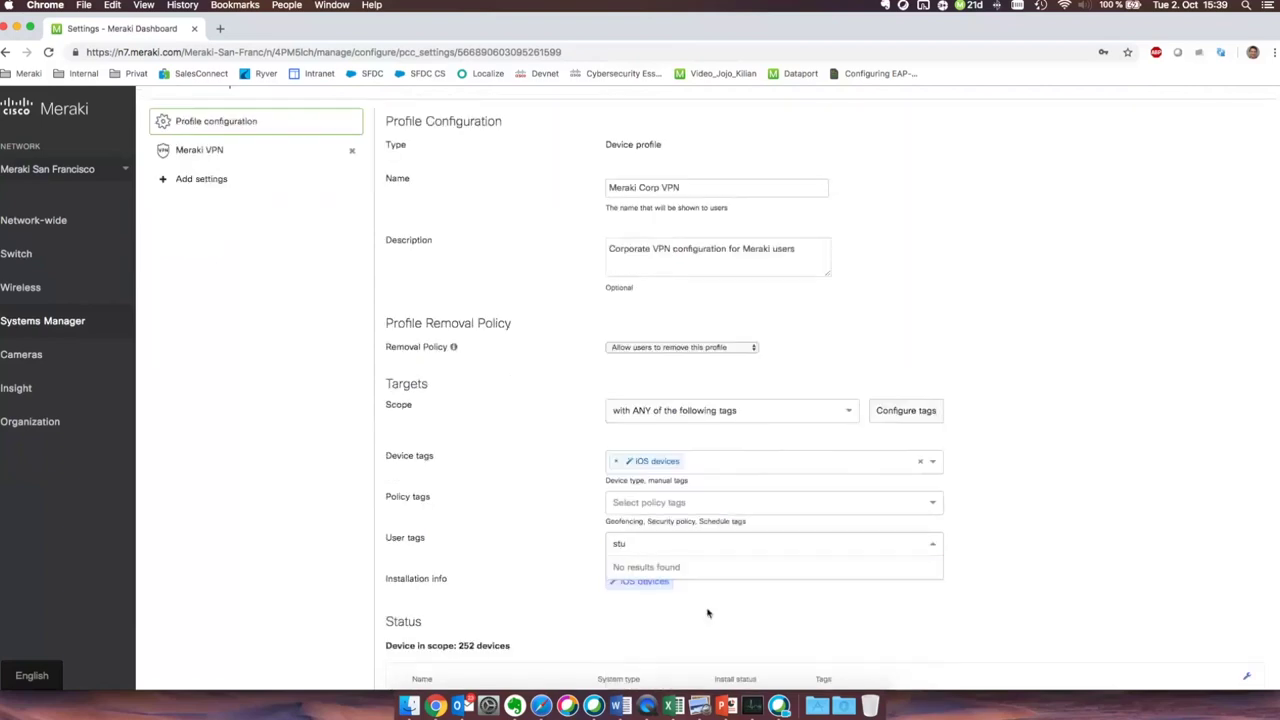
{"action": "key", "text": "BackSpace"}
{"action": "key", "text": "BackSpace"}
{"action": "key", "text": "BackSpace"}
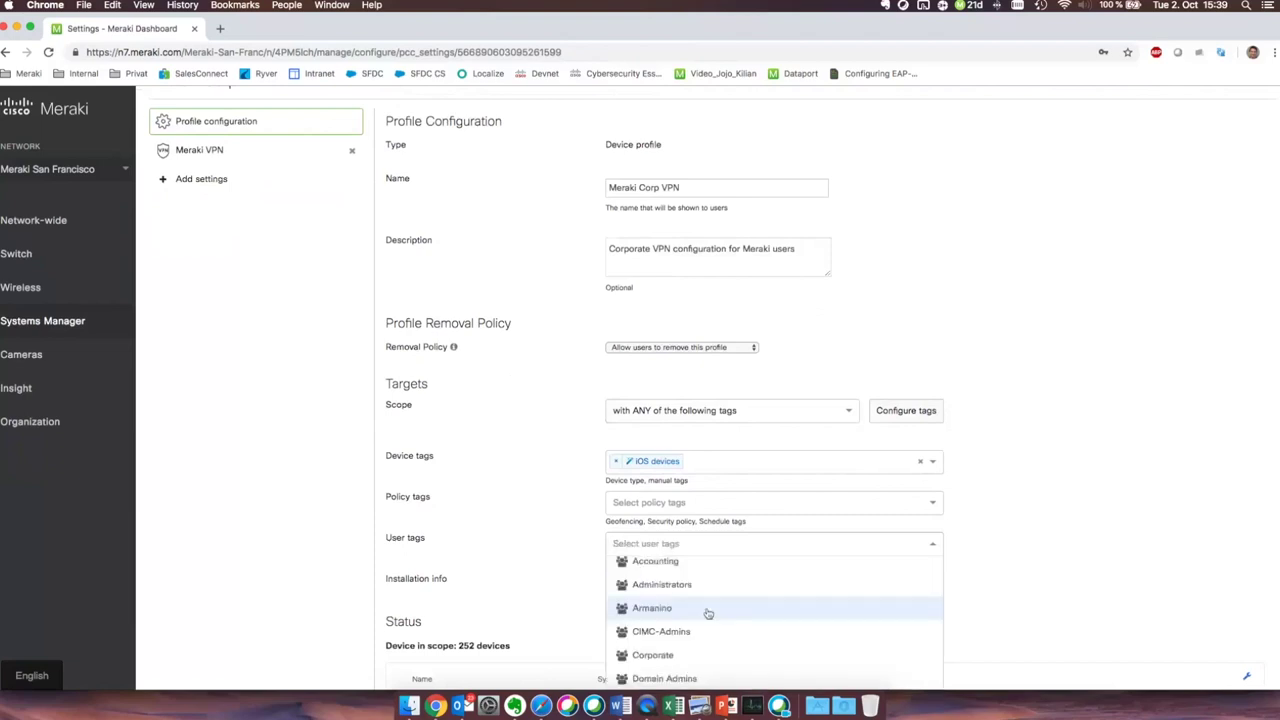
{"action": "left_click", "coordinate": [697, 584]}
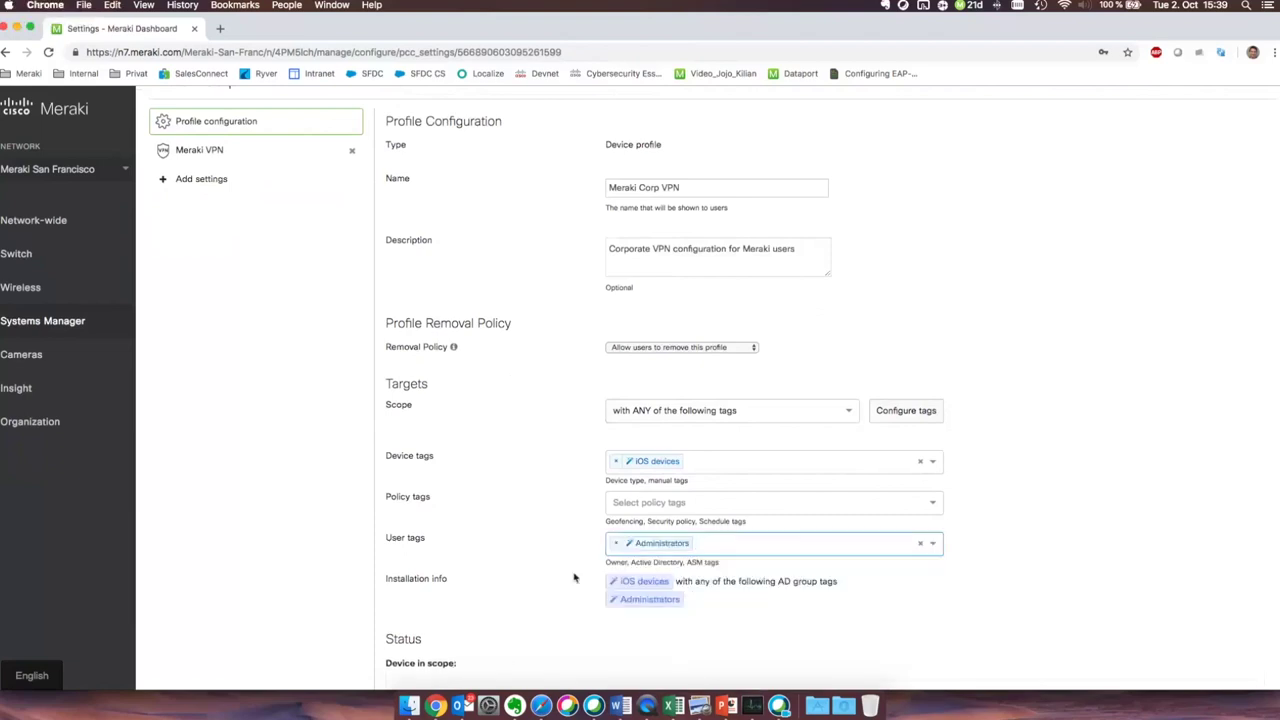
Remove "iOS devices" from the profile's device tags
{"action": "scroll", "coordinate": [560, 550], "scroll_direction": "down", "scroll_amount": 3}
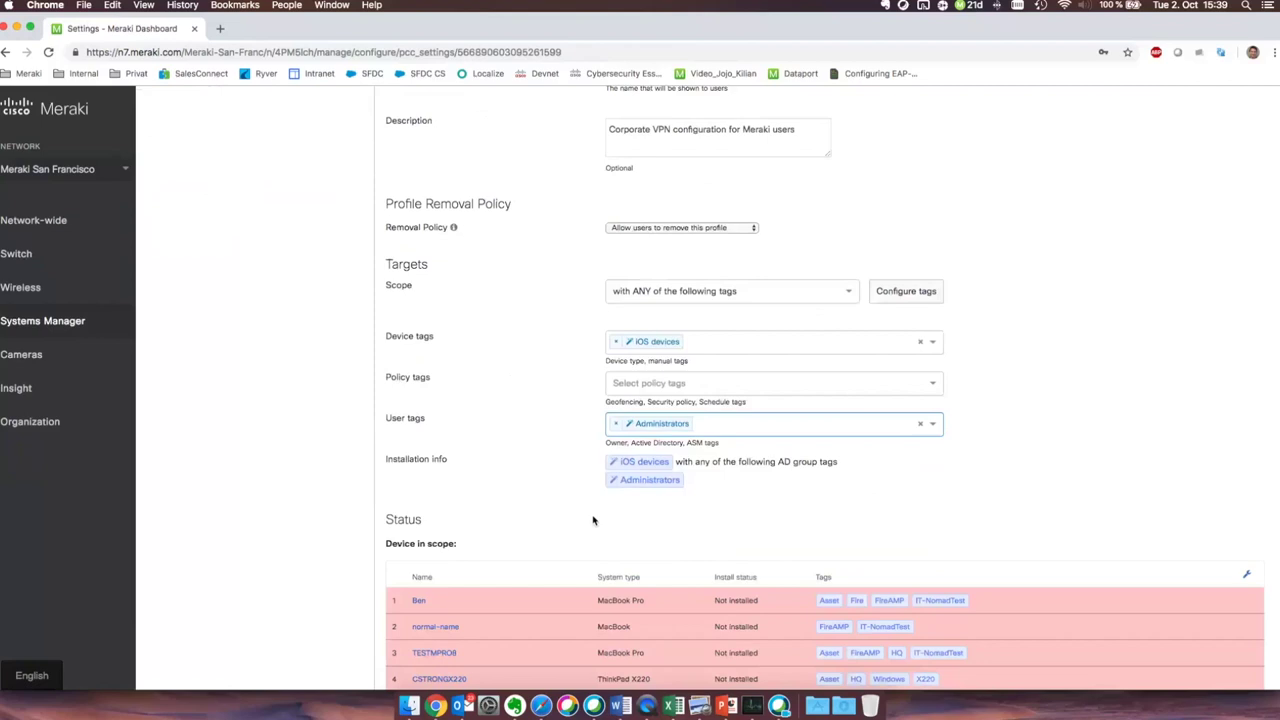
{"action": "left_click", "coordinate": [617, 342]}
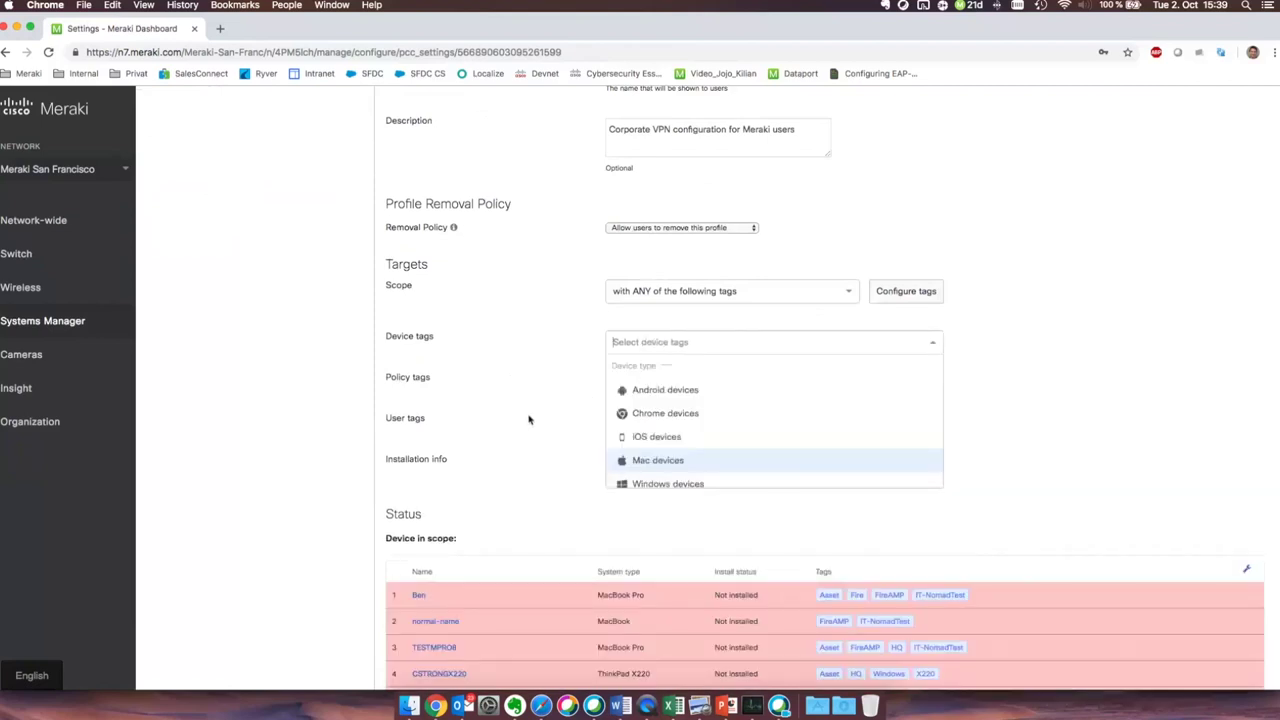
{"action": "left_click", "coordinate": [529, 419]}
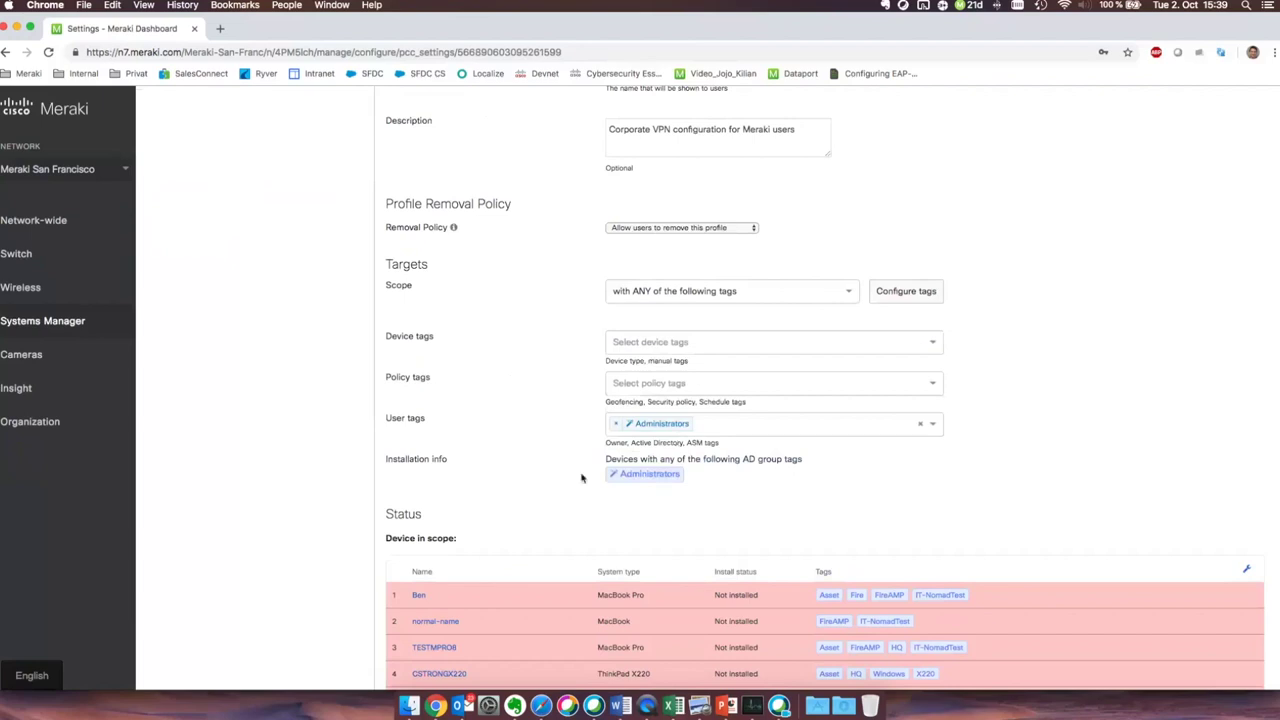
Check the Meraki Corp VPN profile's targets and its list of devices in scope
{"action": "scroll", "coordinate": [543, 488], "scroll_direction": "up", "scroll_amount": 2}
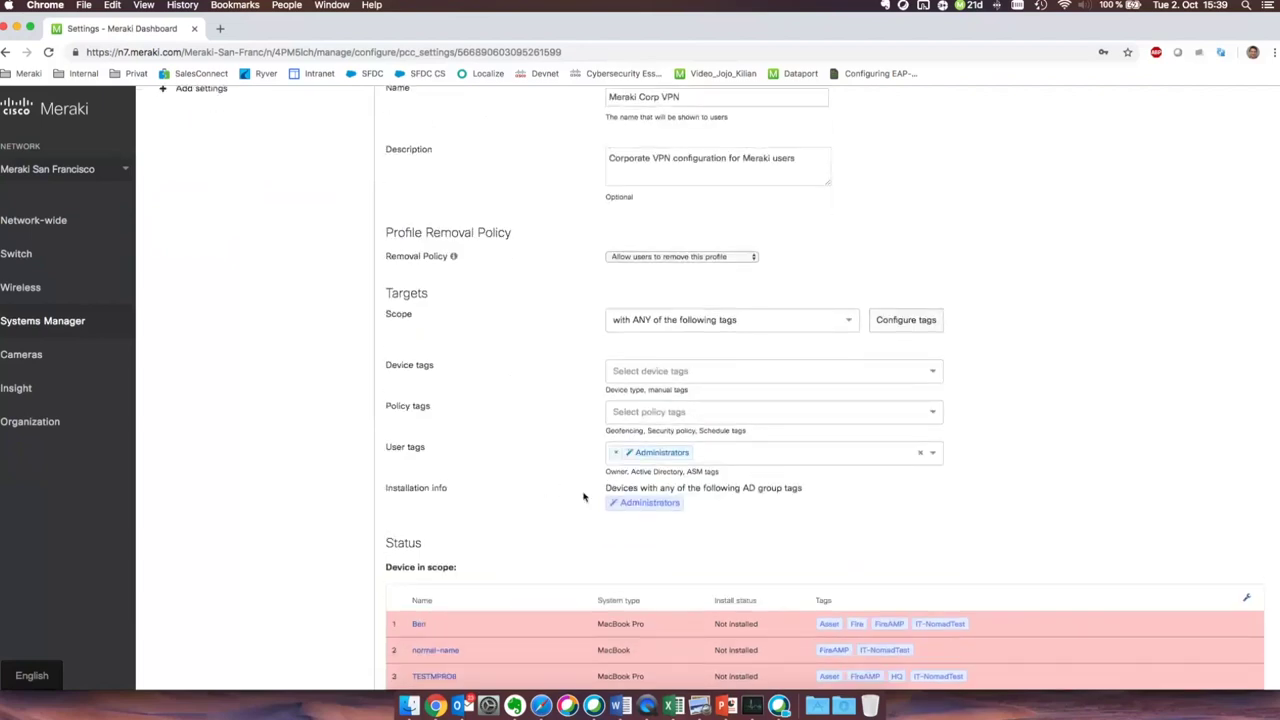
{"action": "scroll", "coordinate": [583, 497], "scroll_direction": "down", "scroll_amount": 3}
{"action": "scroll", "coordinate": [583, 497], "scroll_direction": "down", "scroll_amount": 4}
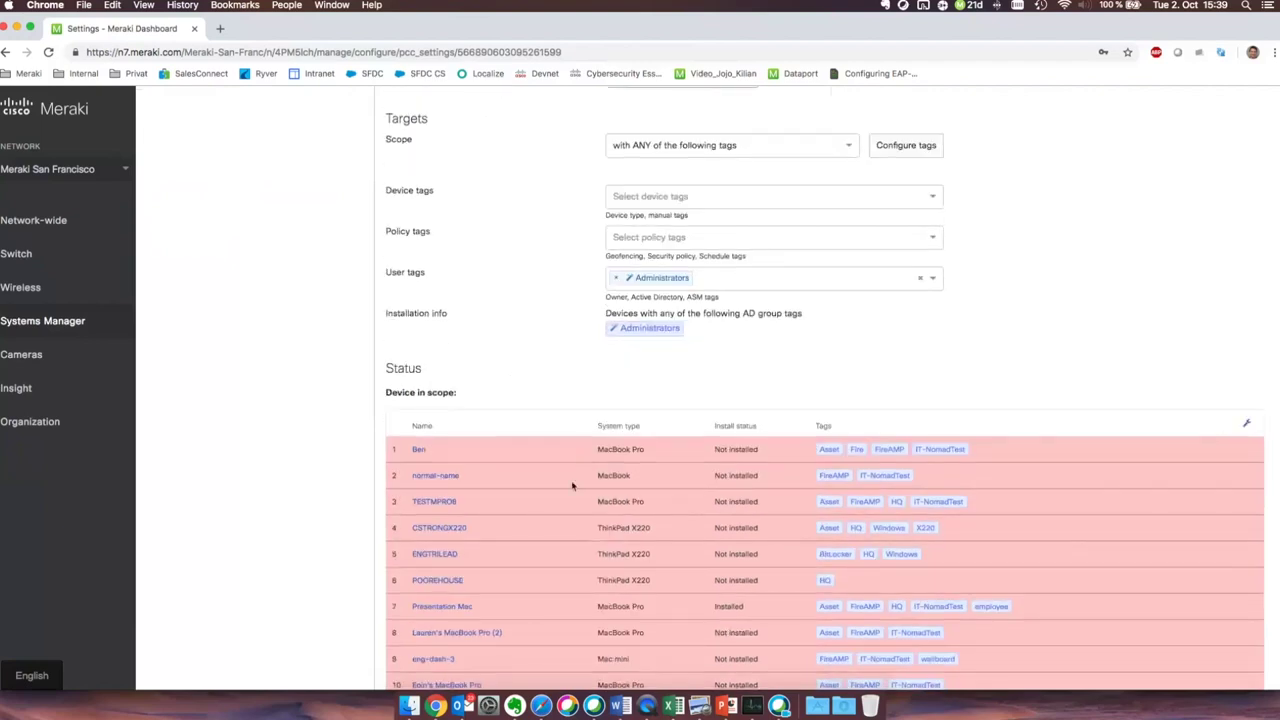
{"action": "scroll", "coordinate": [572, 486], "scroll_direction": "up", "scroll_amount": 14}
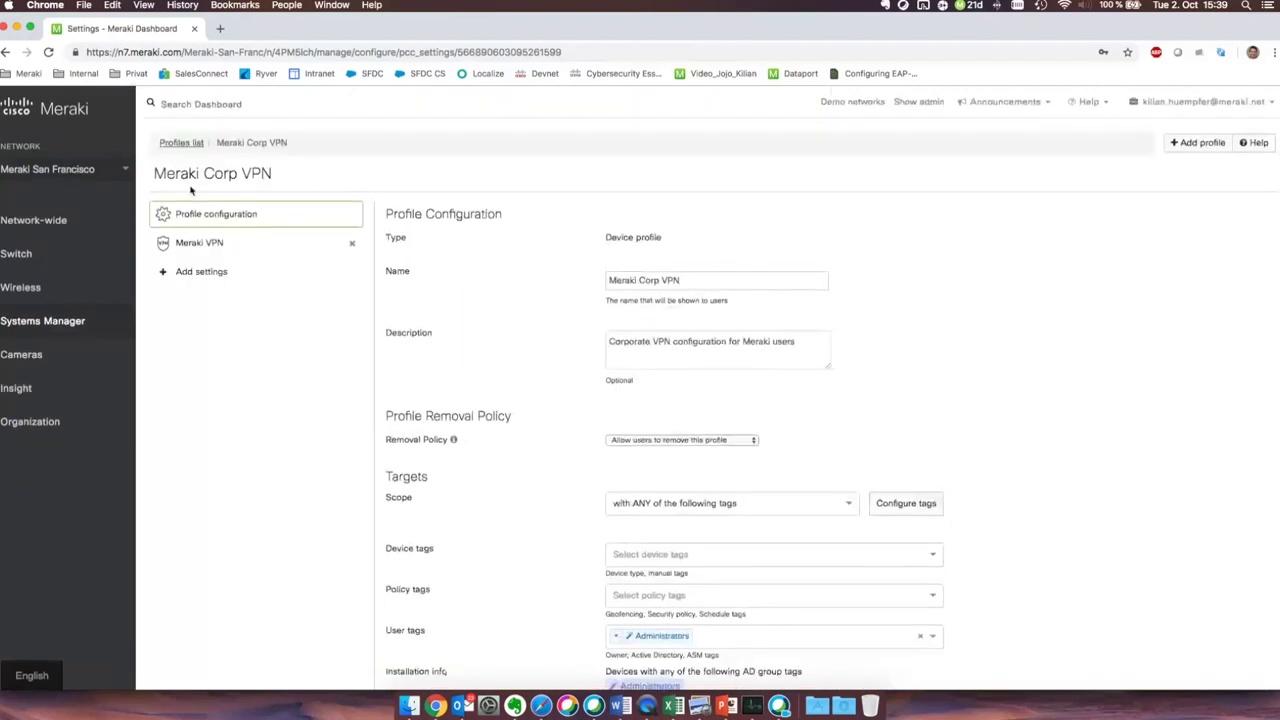
Return to the profiles list, clear the "vpn" search and open the .Student profile
{"action": "left_click", "coordinate": [181, 143]}
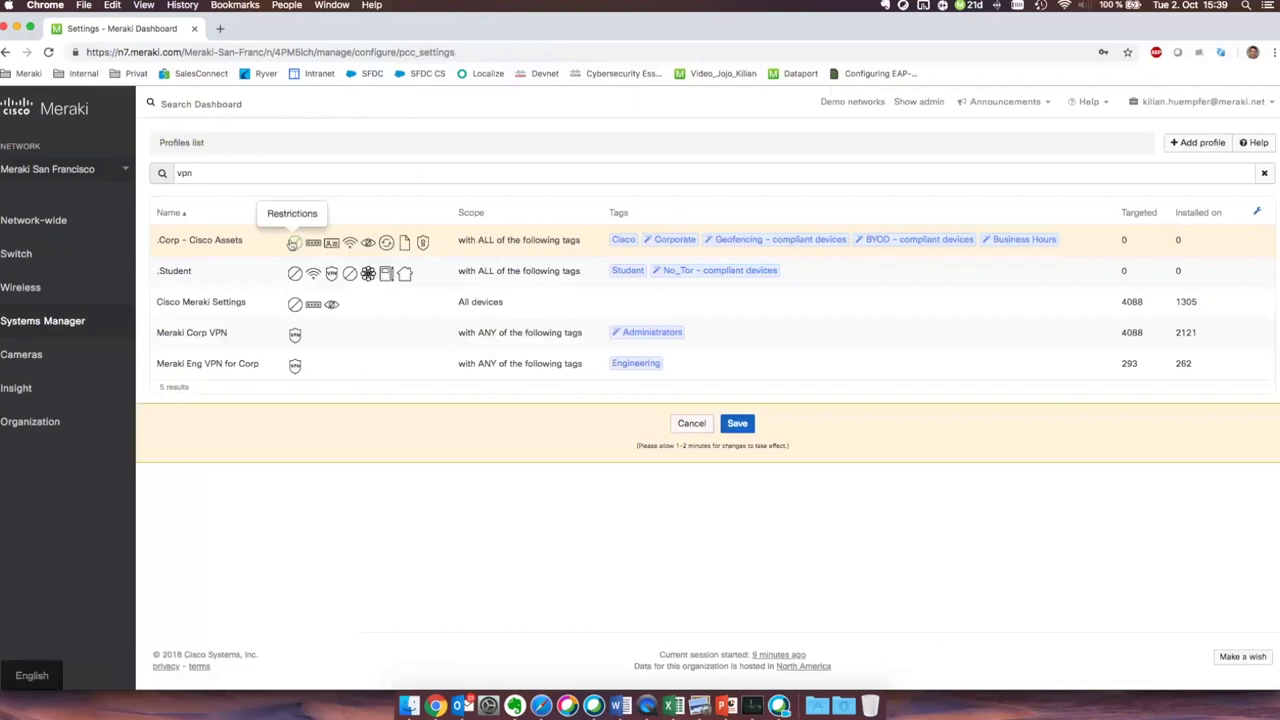
{"action": "double_click", "coordinate": [234, 172]}
{"action": "key", "text": "BackSpace"}
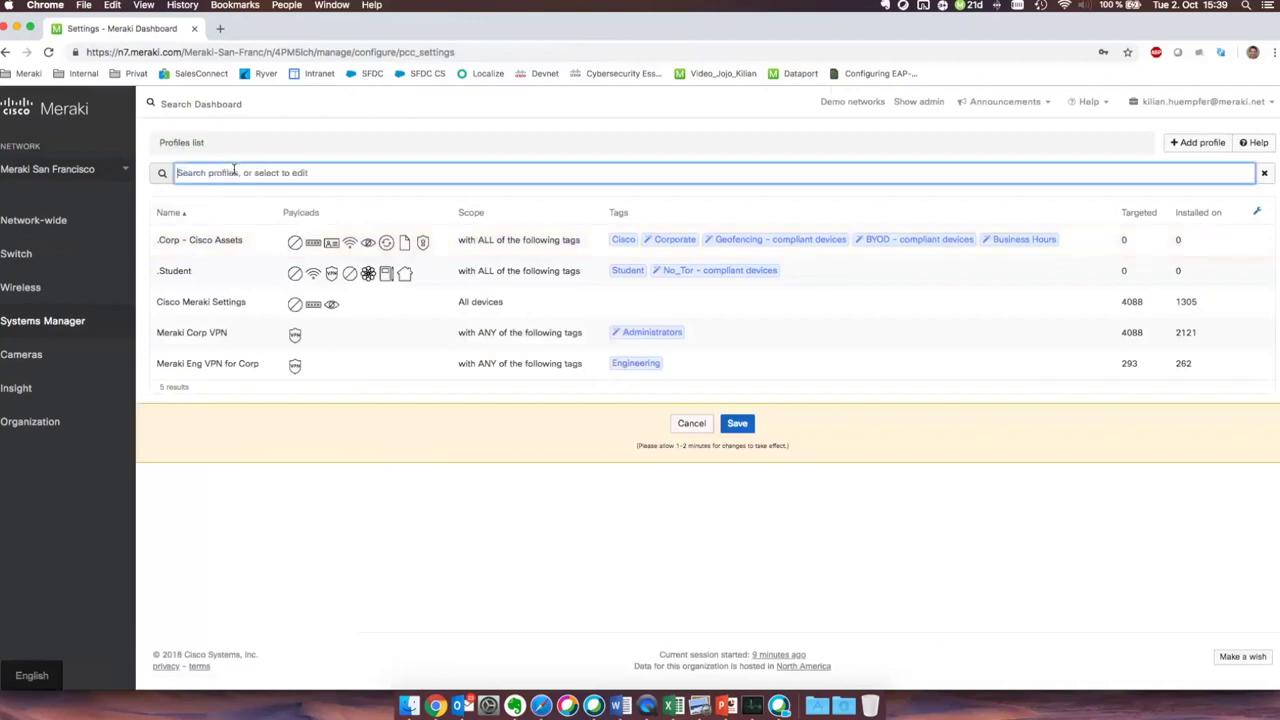
{"action": "left_click", "coordinate": [234, 268]}
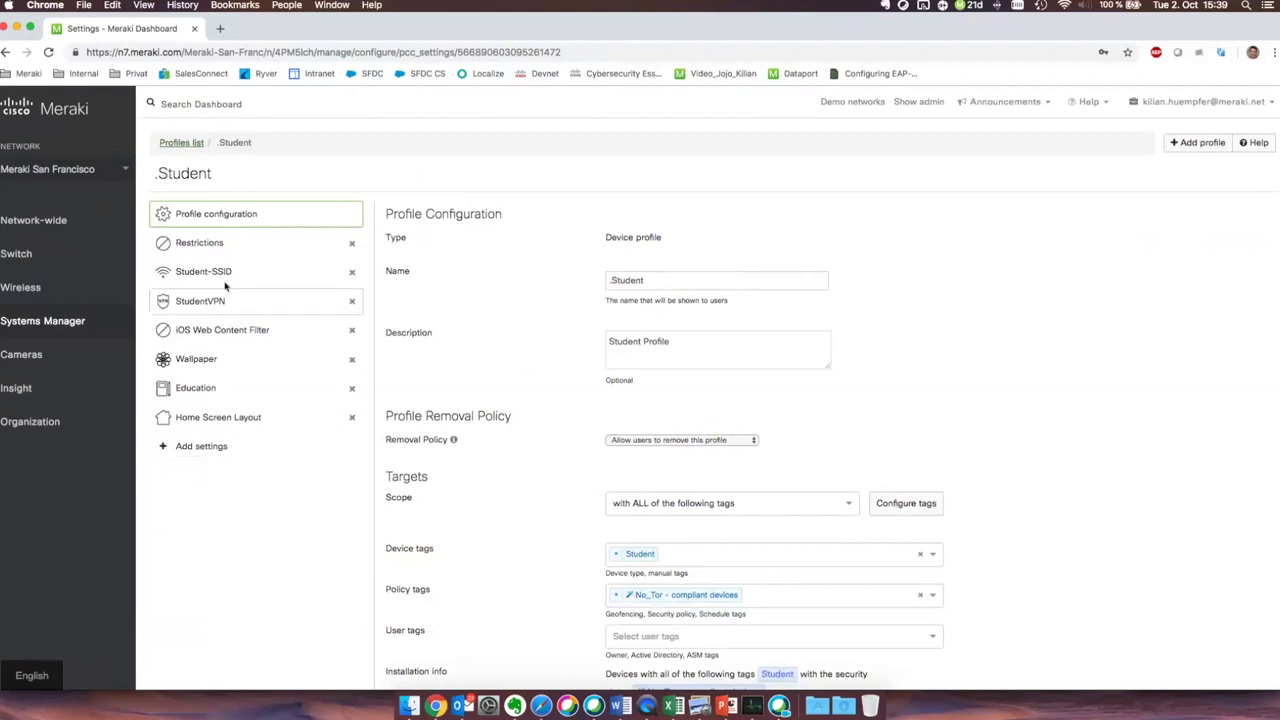
Open the .Student profile's Restrictions payload and examine the cross-platform restrictions
{"action": "left_click", "coordinate": [222, 245]}
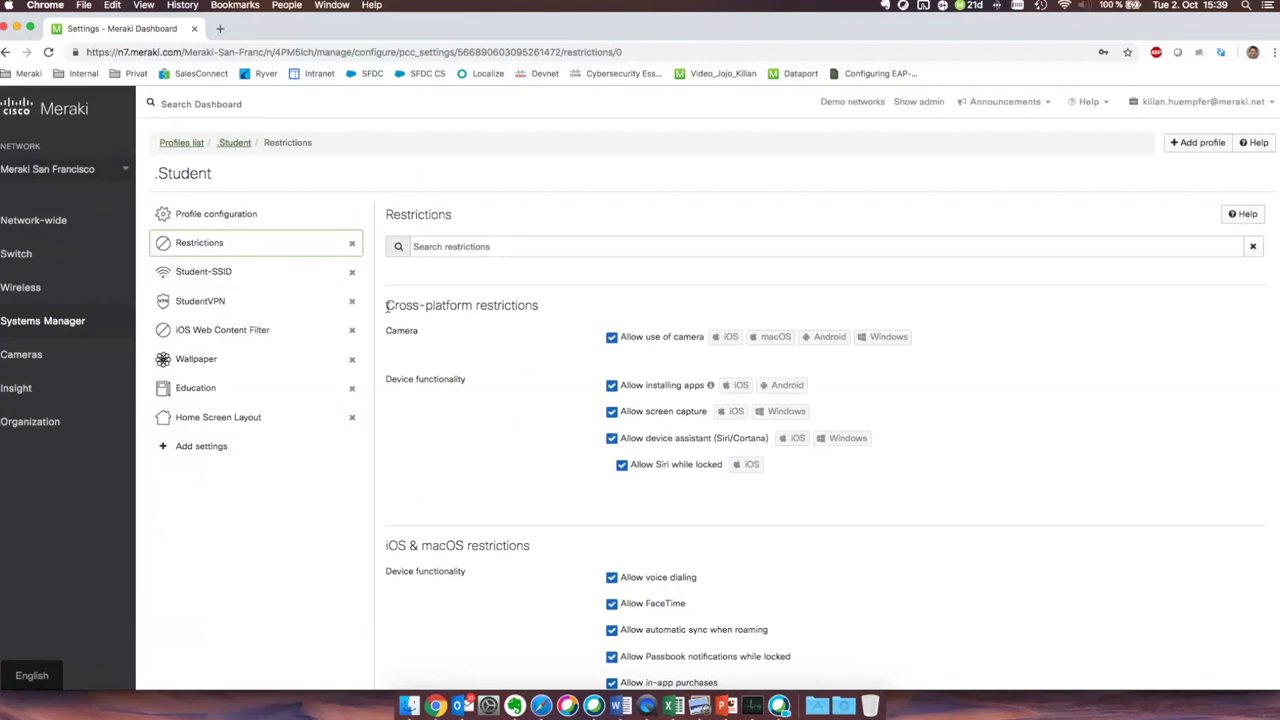
{"action": "left_click_drag", "start_coordinate": [387, 307], "coordinate": [548, 310]}
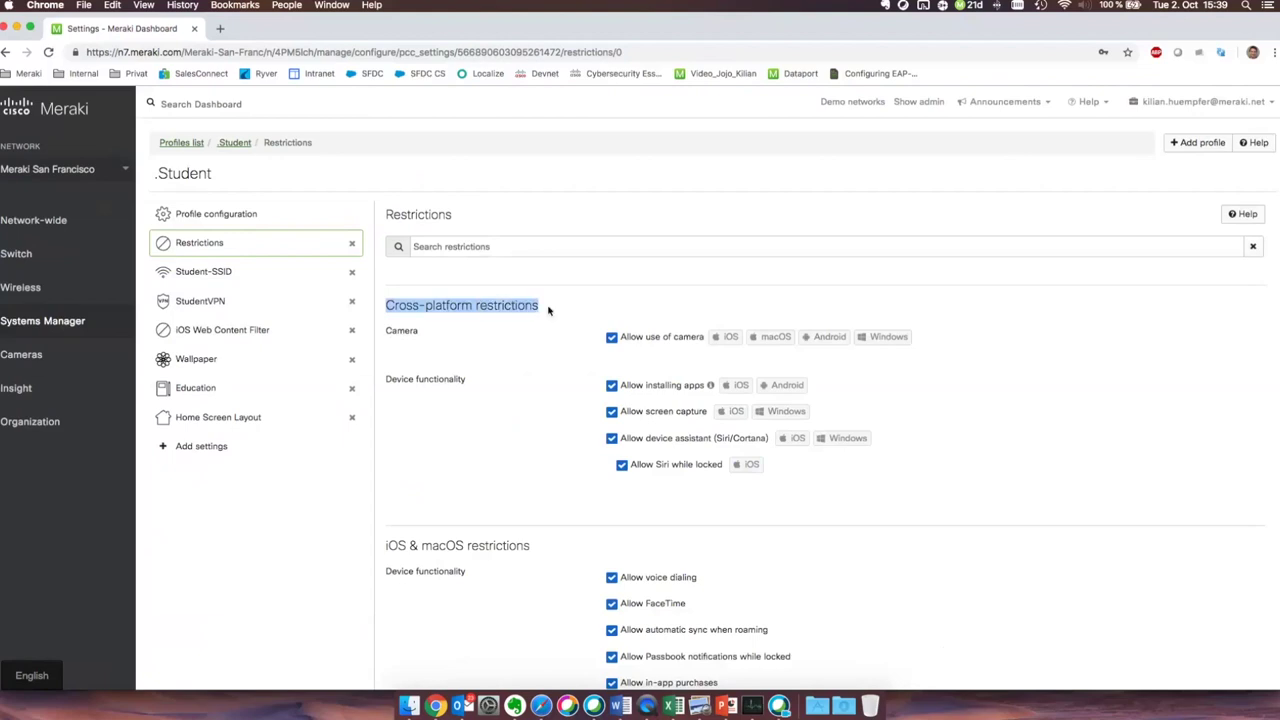
{"action": "left_click", "coordinate": [548, 310]}
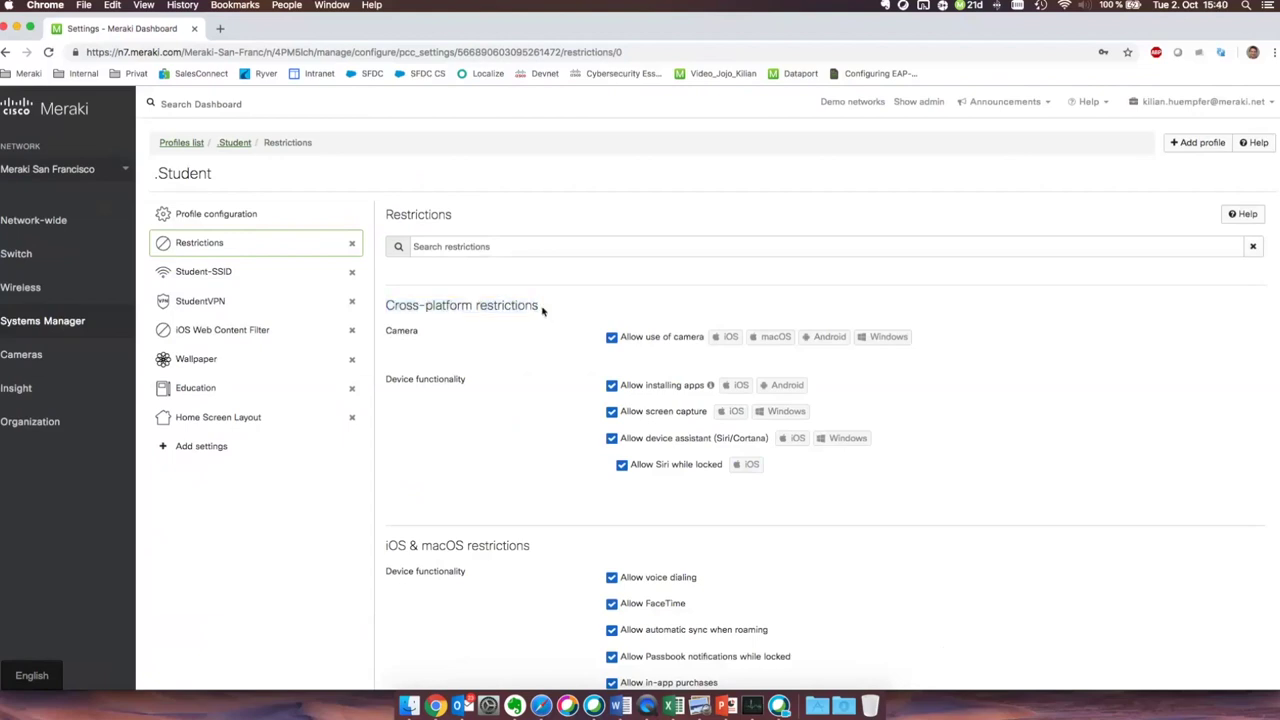
Disallow the use of the camera in the cross-platform restrictions and allow it again
{"action": "left_click_drag", "start_coordinate": [619, 337], "coordinate": [704, 338]}
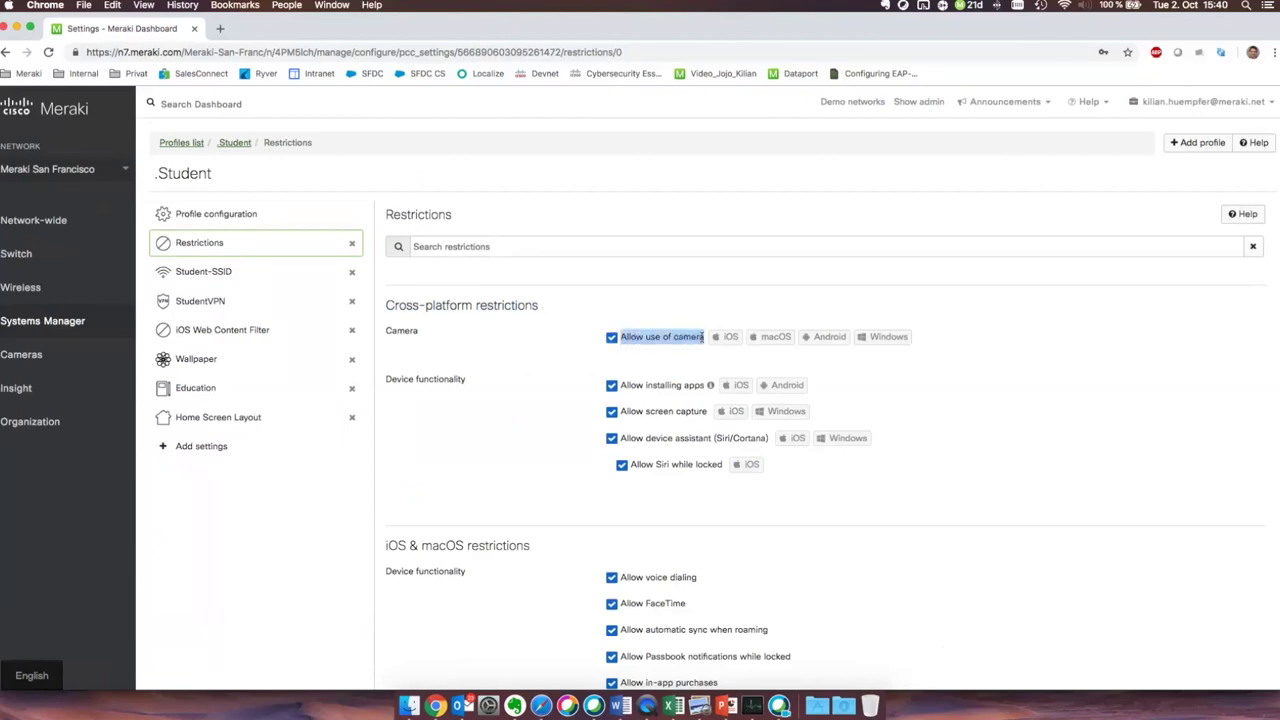
{"action": "left_click", "coordinate": [704, 337]}
{"action": "left_click", "coordinate": [612, 338]}
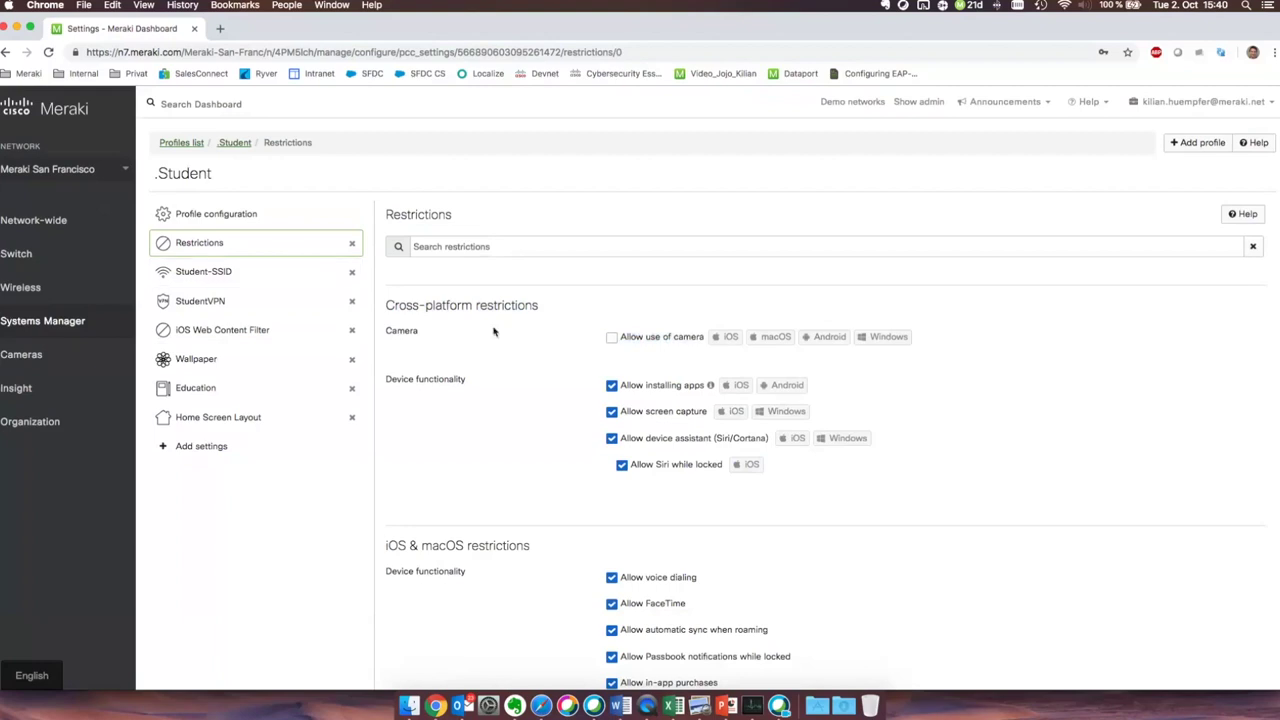
{"action": "left_click", "coordinate": [611, 337]}
Examine the iOS & macOS restrictions, the supervised iOS restrictions and the blacklist of apps under iOS show/hide apps
{"action": "scroll", "coordinate": [576, 383], "scroll_direction": "down", "scroll_amount": 5}
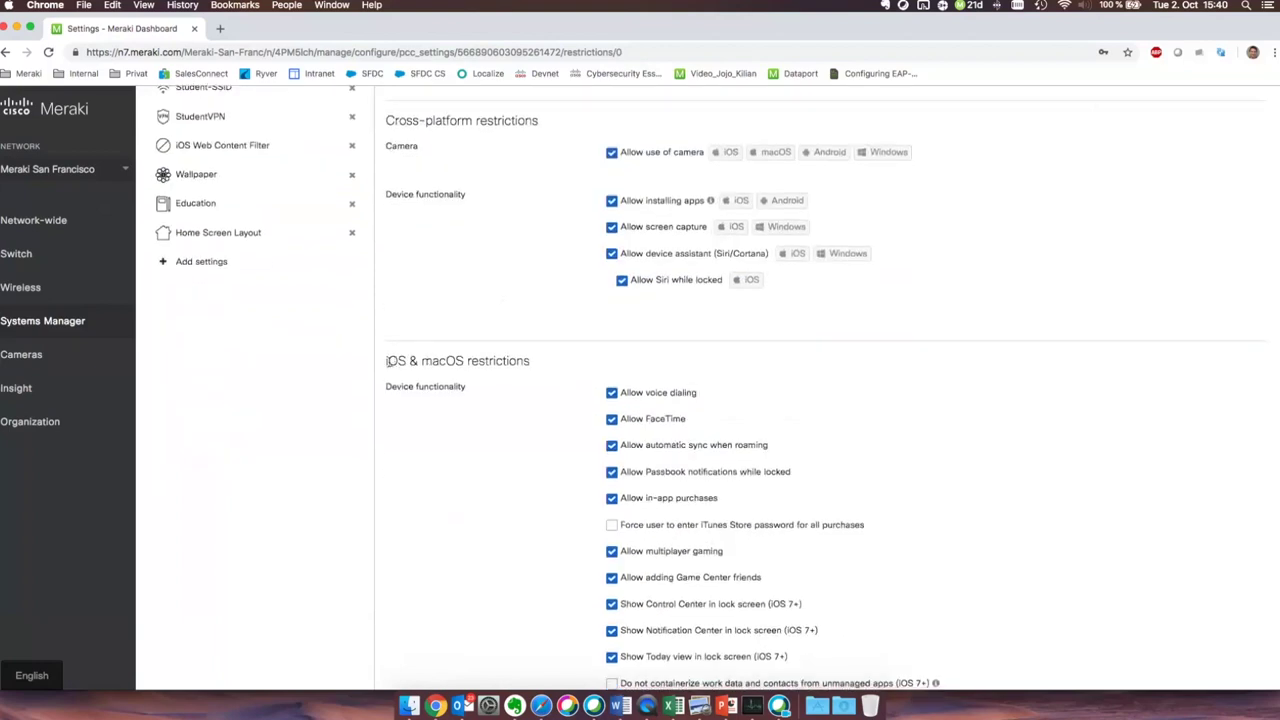
{"action": "left_click_drag", "start_coordinate": [385, 361], "coordinate": [530, 361]}
{"action": "left_click", "coordinate": [536, 369]}
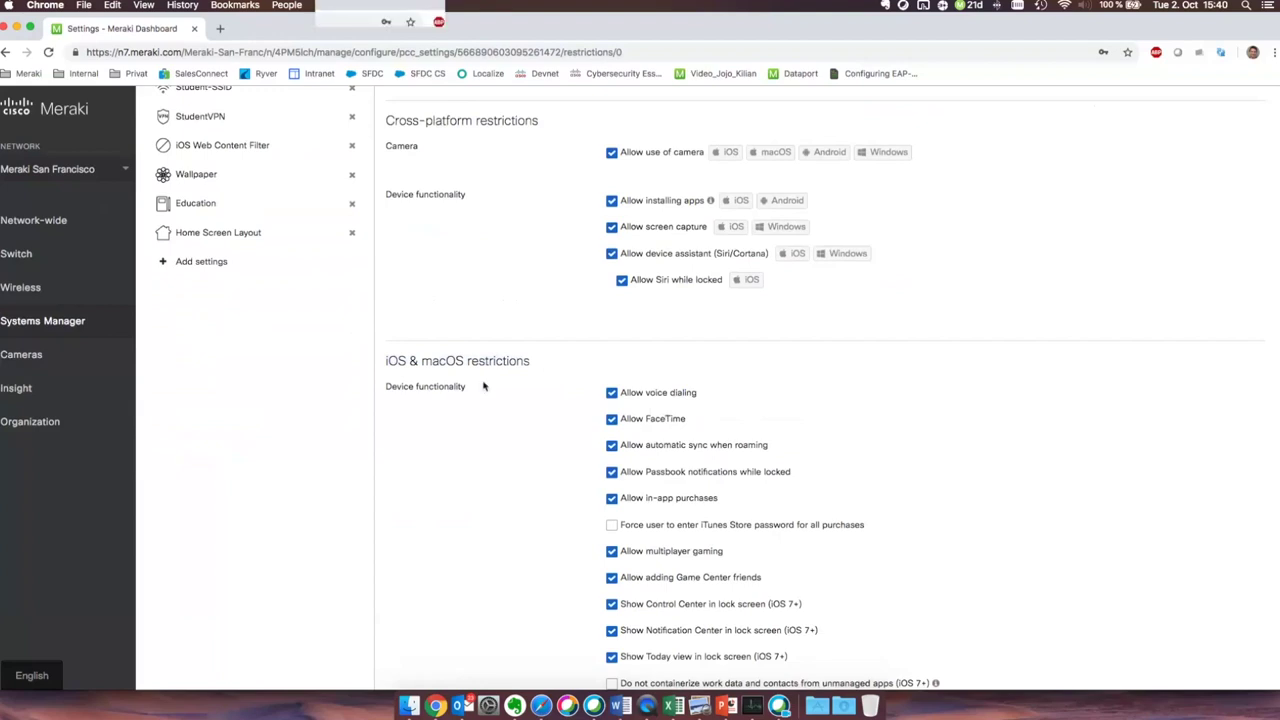
{"action": "scroll", "coordinate": [841, 432], "scroll_direction": "down", "scroll_amount": 10}
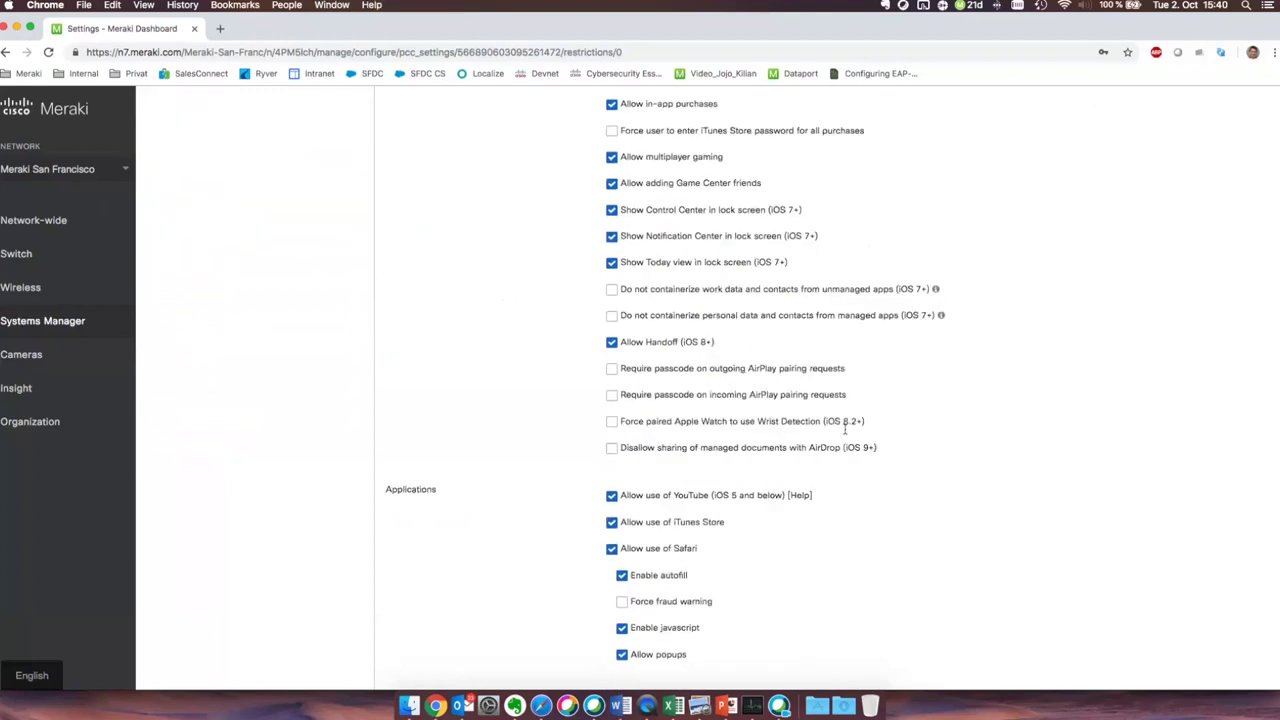
{"action": "scroll", "coordinate": [841, 432], "scroll_direction": "down", "scroll_amount": 20}
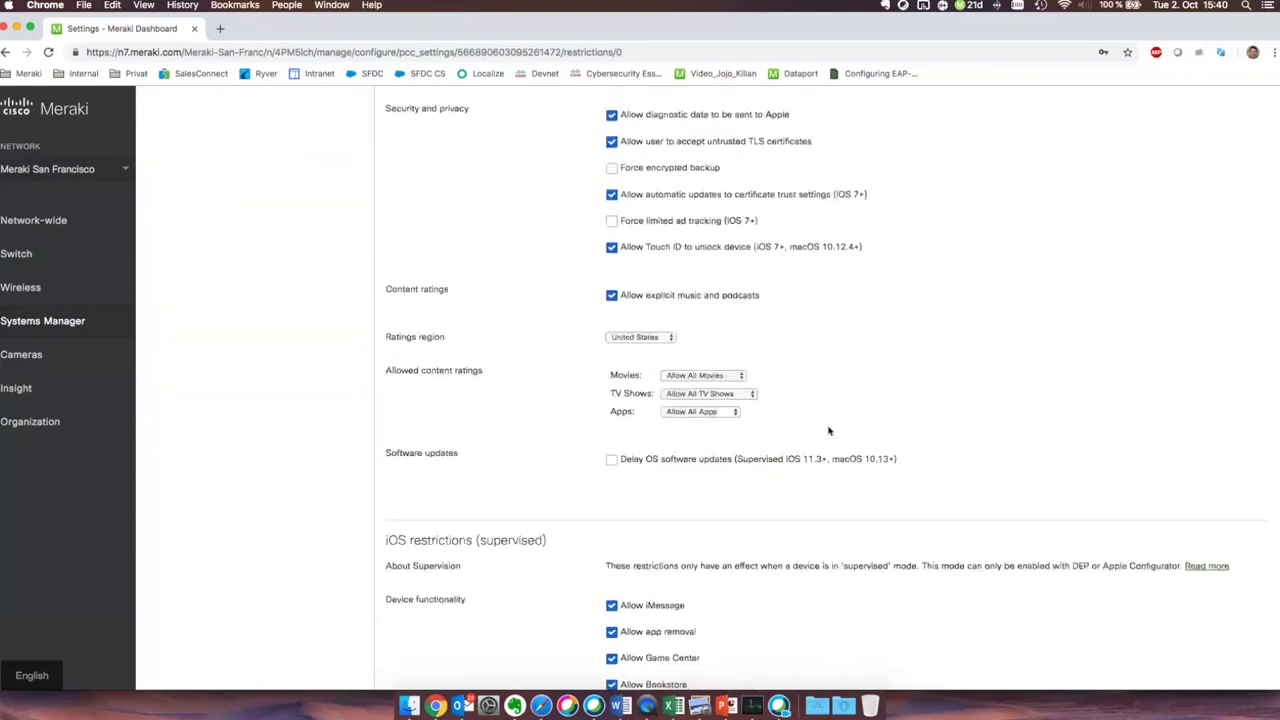
{"action": "scroll", "coordinate": [828, 431], "scroll_direction": "down", "scroll_amount": 20}
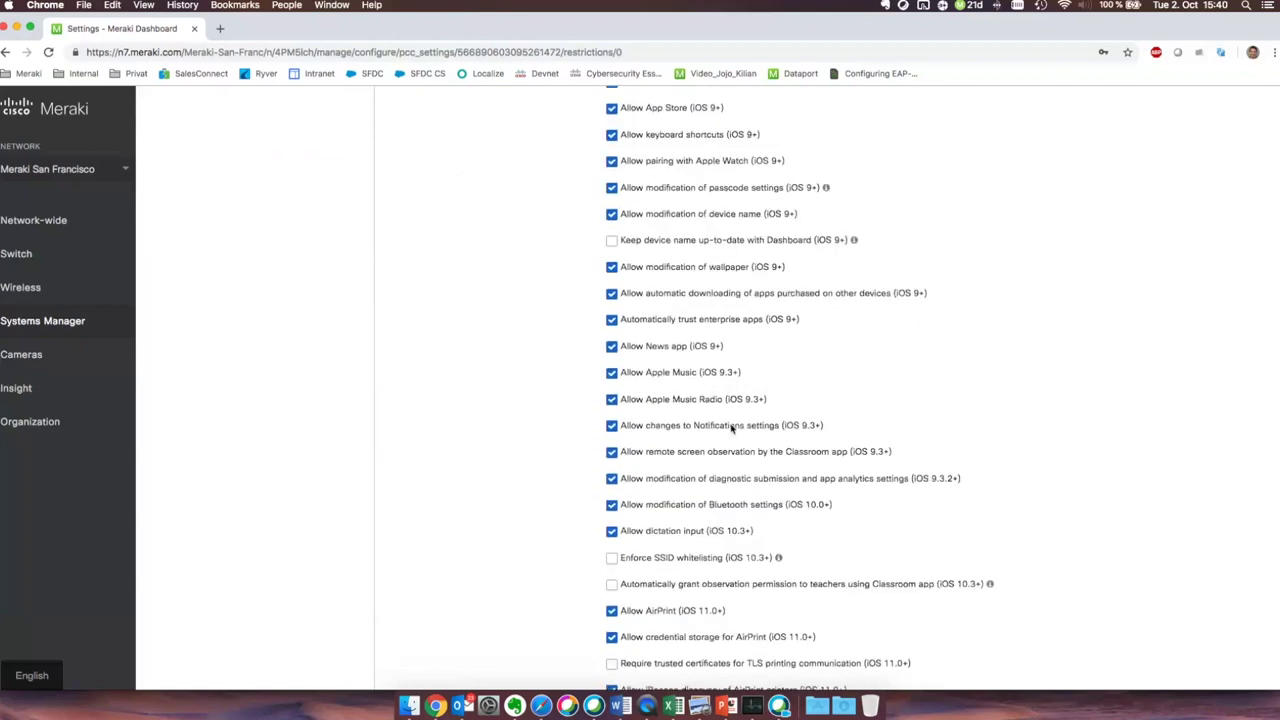
{"action": "scroll", "coordinate": [731, 428], "scroll_direction": "down", "scroll_amount": 2}
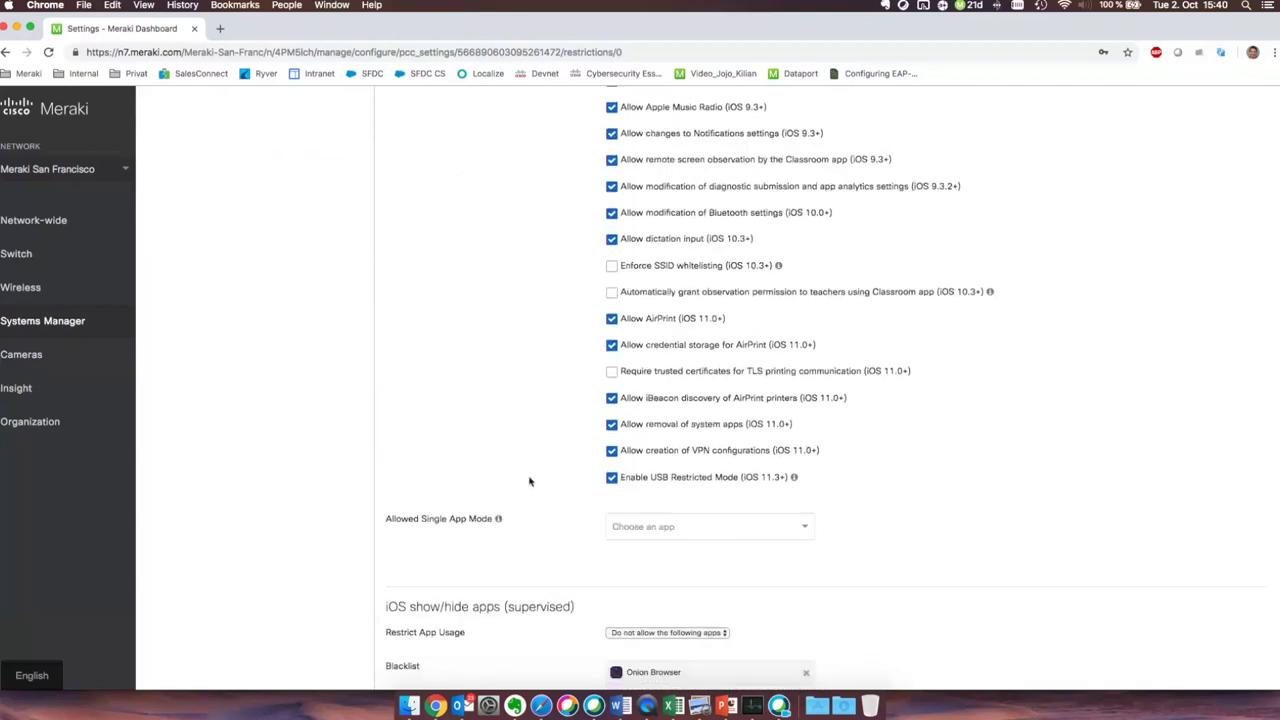
{"action": "scroll", "coordinate": [530, 481], "scroll_direction": "down", "scroll_amount": 4}
{"action": "scroll", "coordinate": [530, 481], "scroll_direction": "down", "scroll_amount": 1}
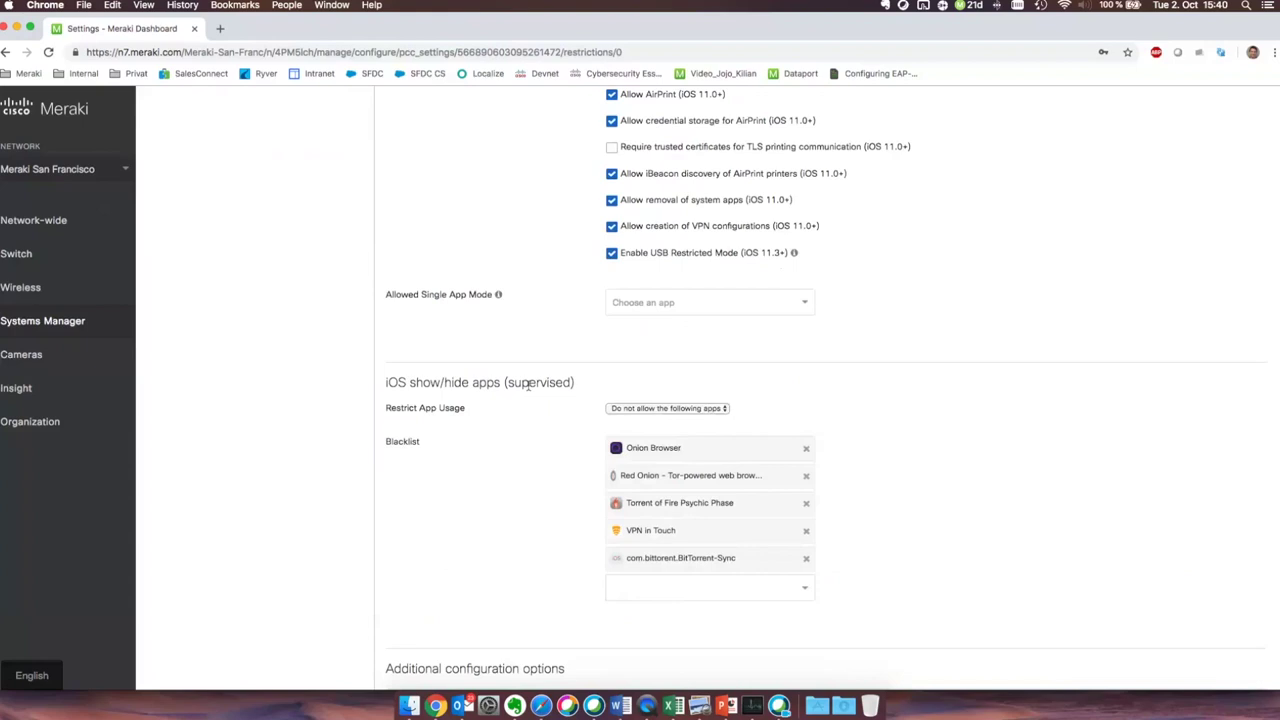
Go back over the supervised iOS section and the content ratings, security and iCloud restrictions
{"action": "scroll", "coordinate": [528, 389], "scroll_direction": "up", "scroll_amount": 2}
{"action": "scroll", "coordinate": [528, 389], "scroll_direction": "up", "scroll_amount": 1}
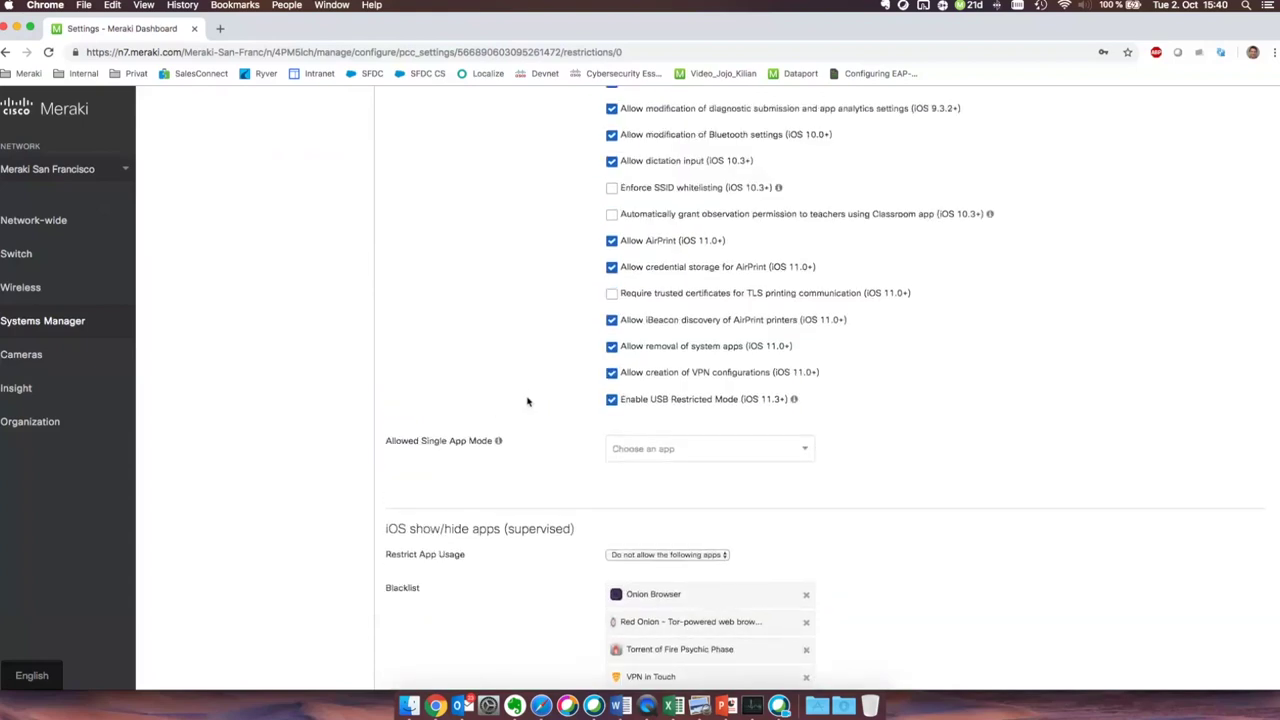
{"action": "scroll", "coordinate": [528, 401], "scroll_direction": "up", "scroll_amount": 20}
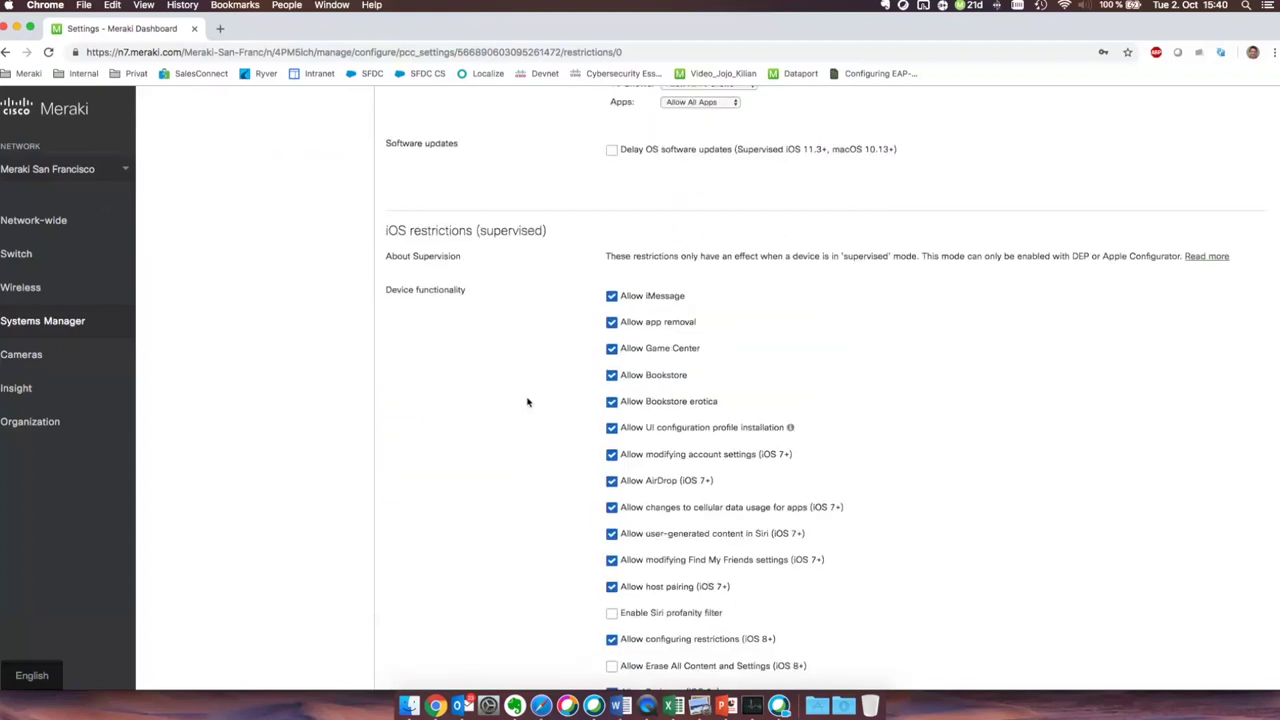
{"action": "double_click", "coordinate": [495, 321]}
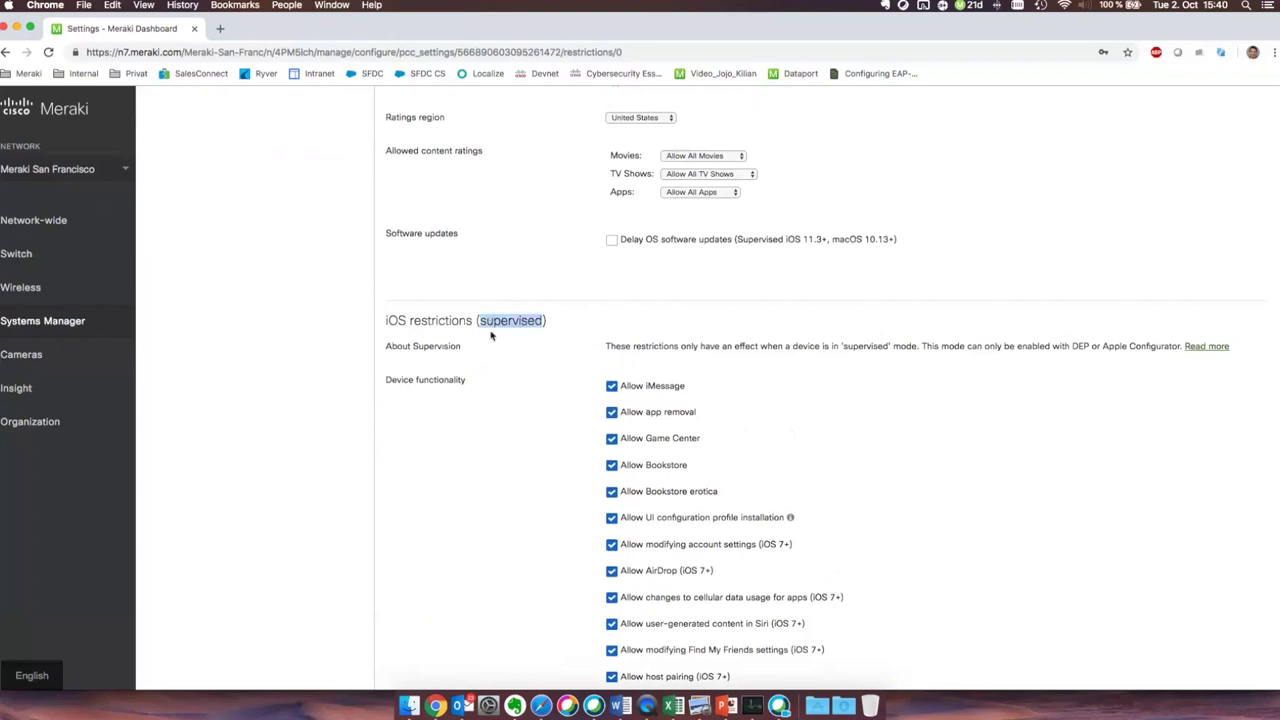
{"action": "scroll", "coordinate": [523, 312], "scroll_direction": "up", "scroll_amount": 10}
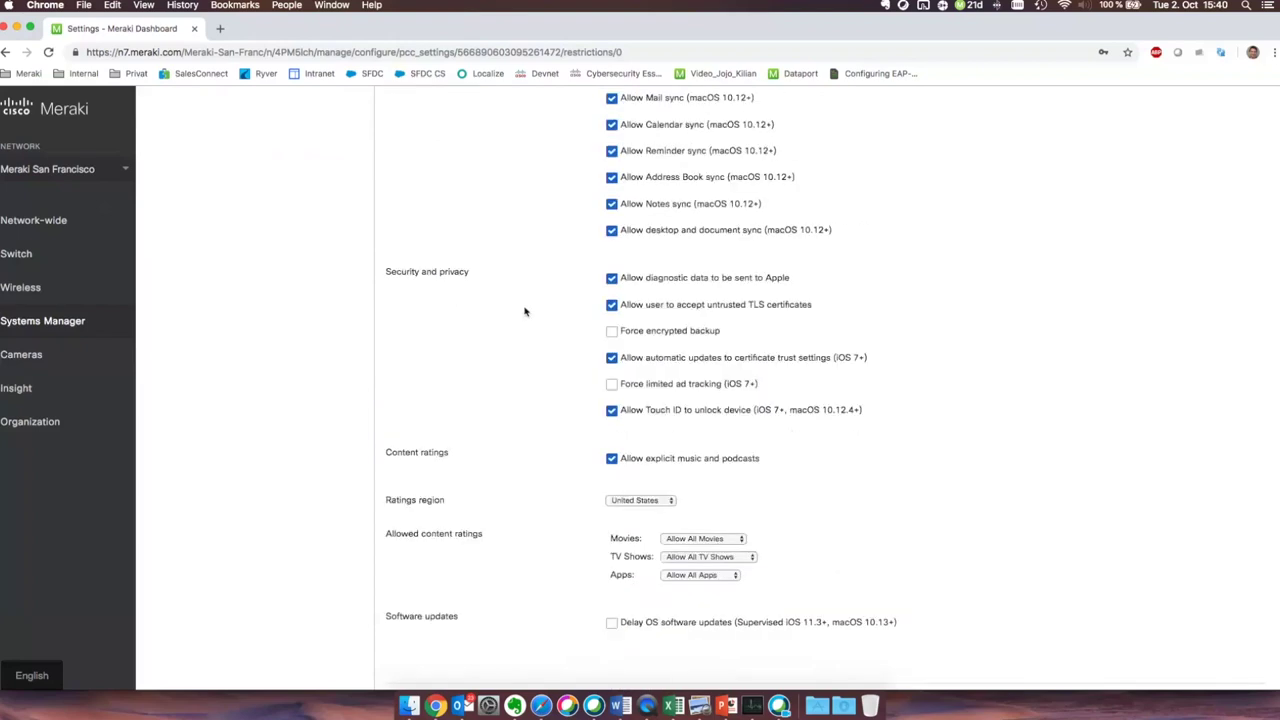
{"action": "scroll", "coordinate": [527, 314], "scroll_direction": "up", "scroll_amount": 12}
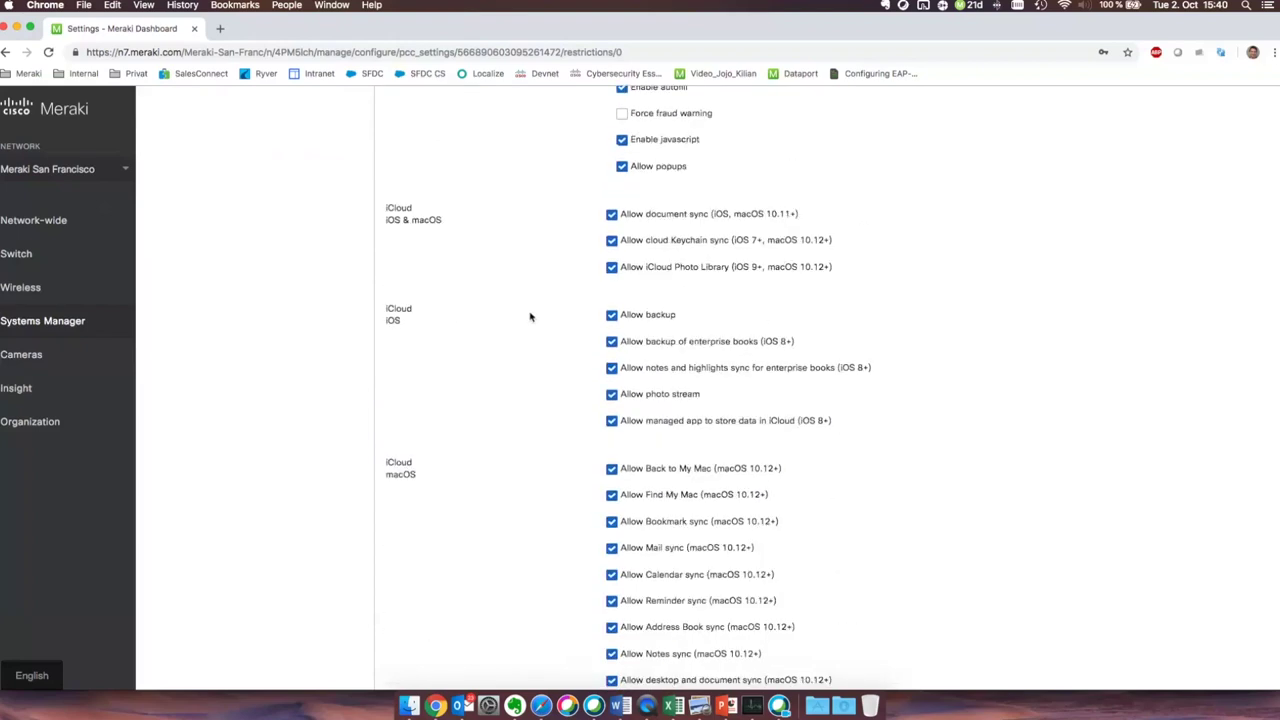
{"action": "scroll", "coordinate": [530, 317], "scroll_direction": "up", "scroll_amount": 20}
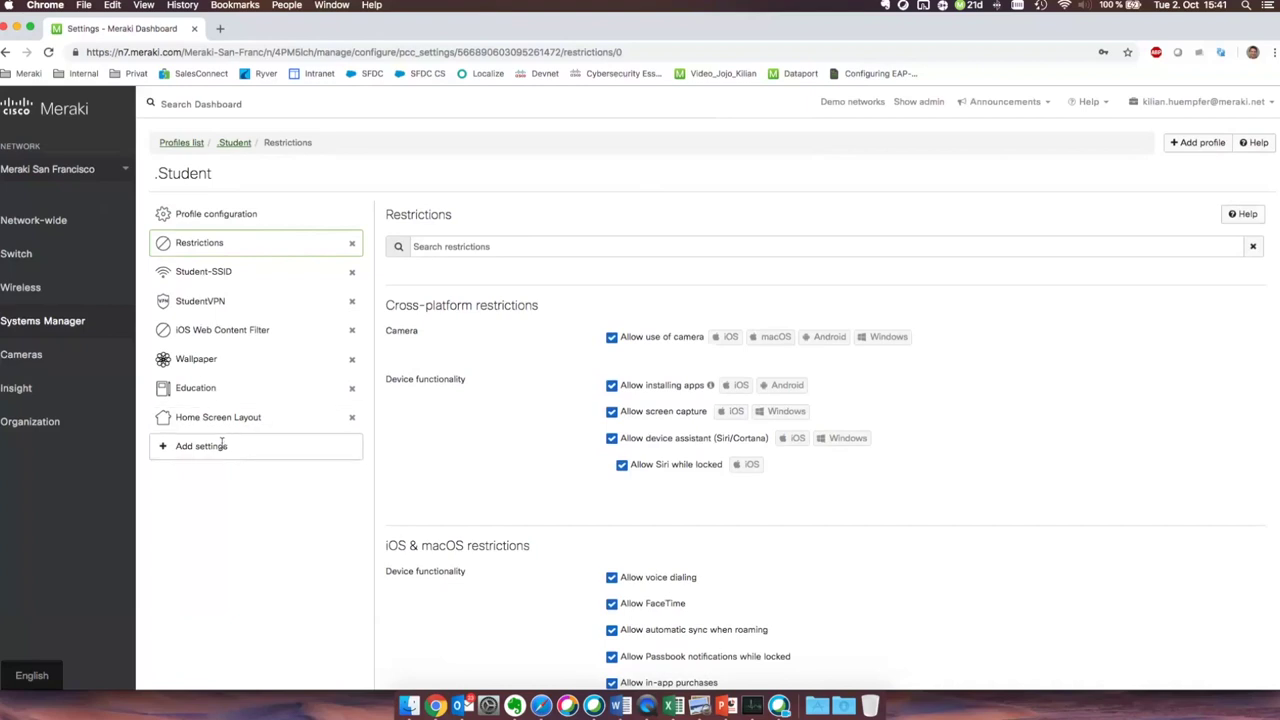
View the .Student profile's Education, Wallpaper and Student-SSID WiFi settings, checking the configured SSID name
{"action": "left_click", "coordinate": [231, 396]}
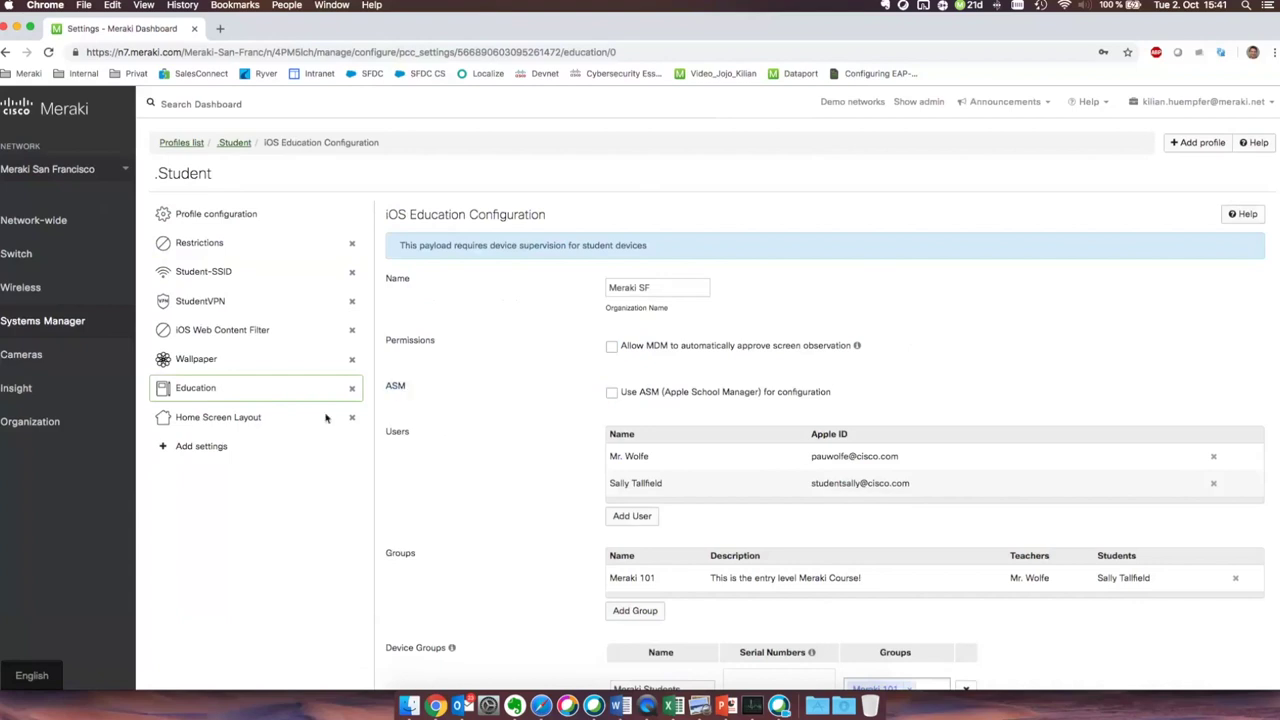
{"action": "left_click", "coordinate": [258, 366]}
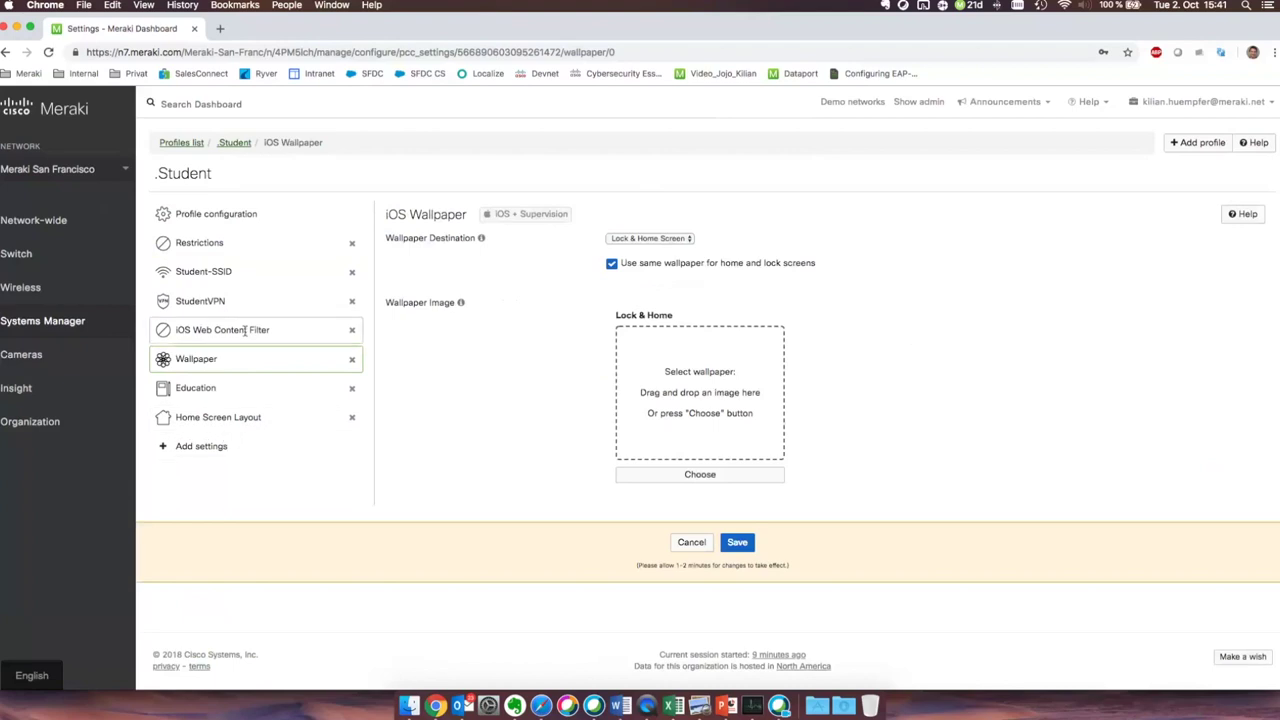
{"action": "left_click", "coordinate": [234, 276]}
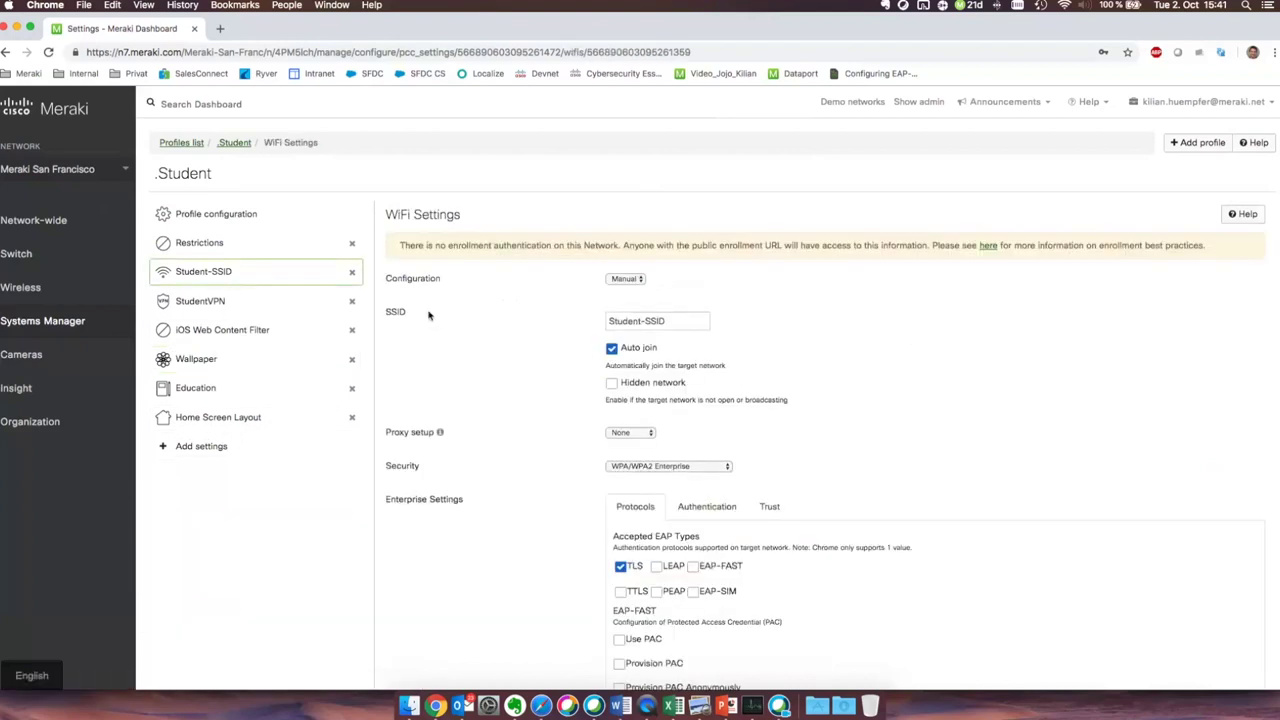
{"action": "left_click_drag", "start_coordinate": [668, 322], "coordinate": [610, 323]}
{"action": "left_click", "coordinate": [660, 328]}
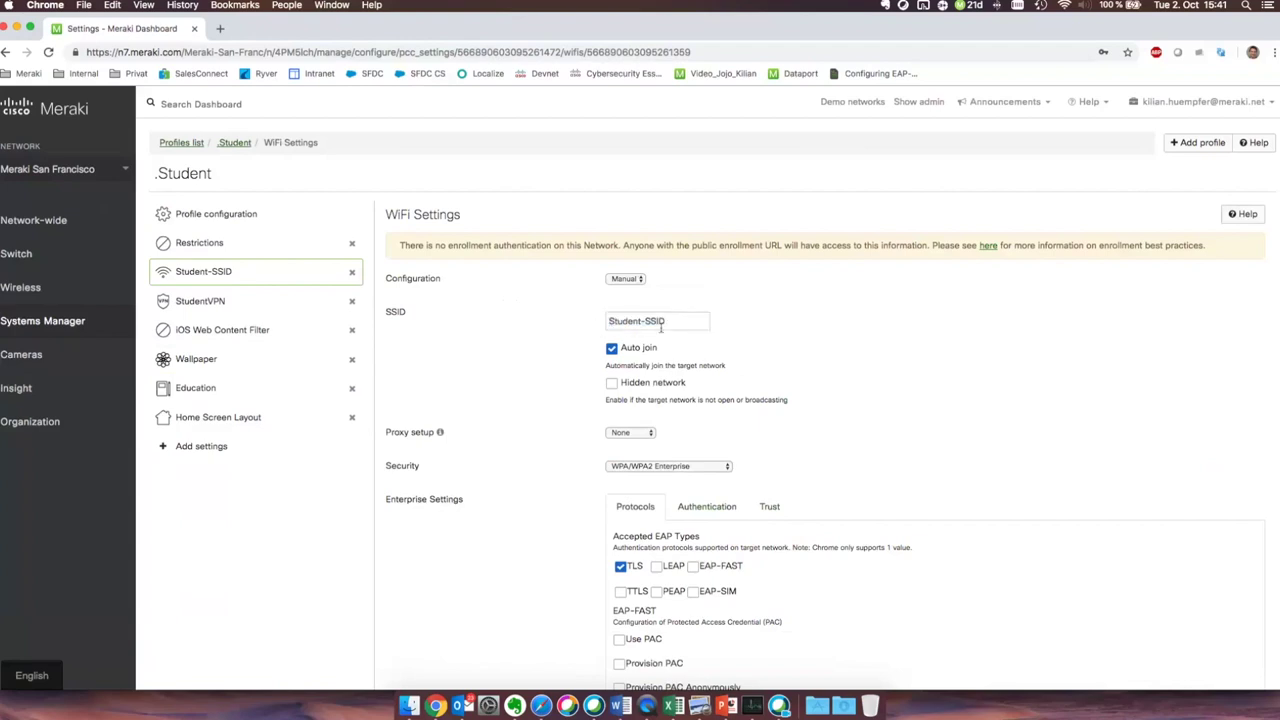
Browse the settings payloads that can be added to the .Student profile, filtered to Android
{"action": "left_click", "coordinate": [205, 448]}
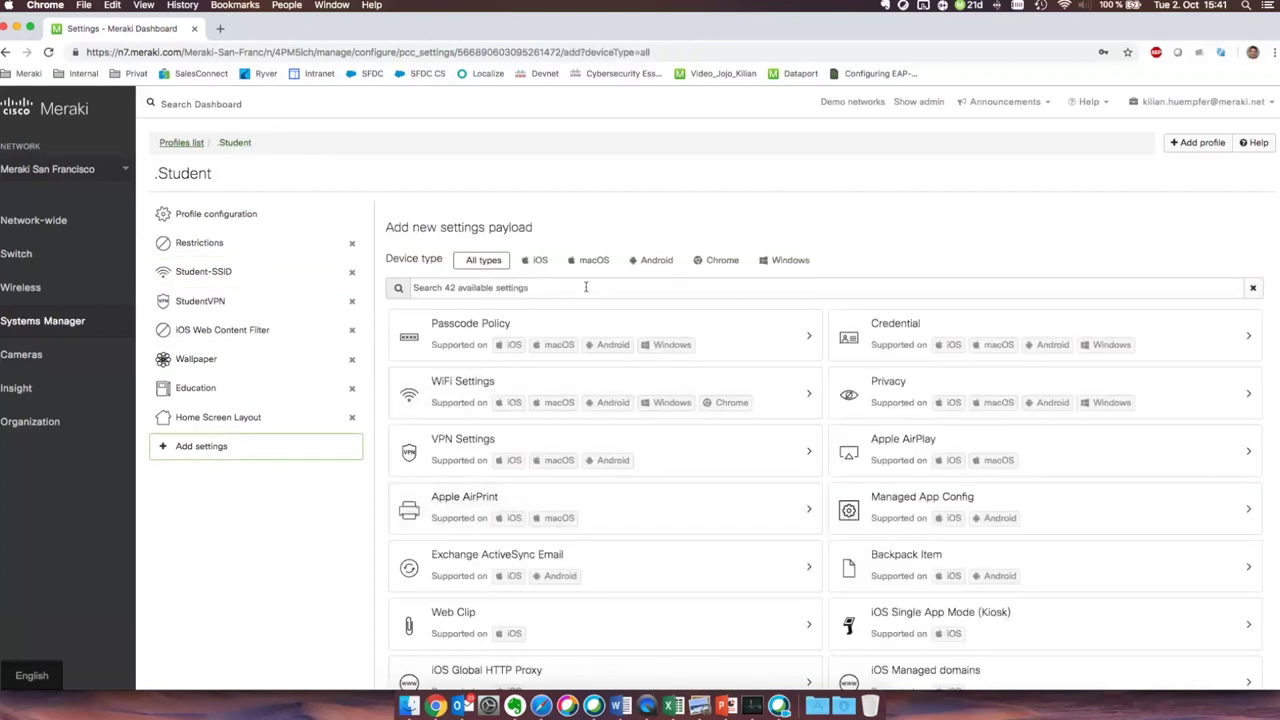
{"action": "left_click", "coordinate": [654, 260]}
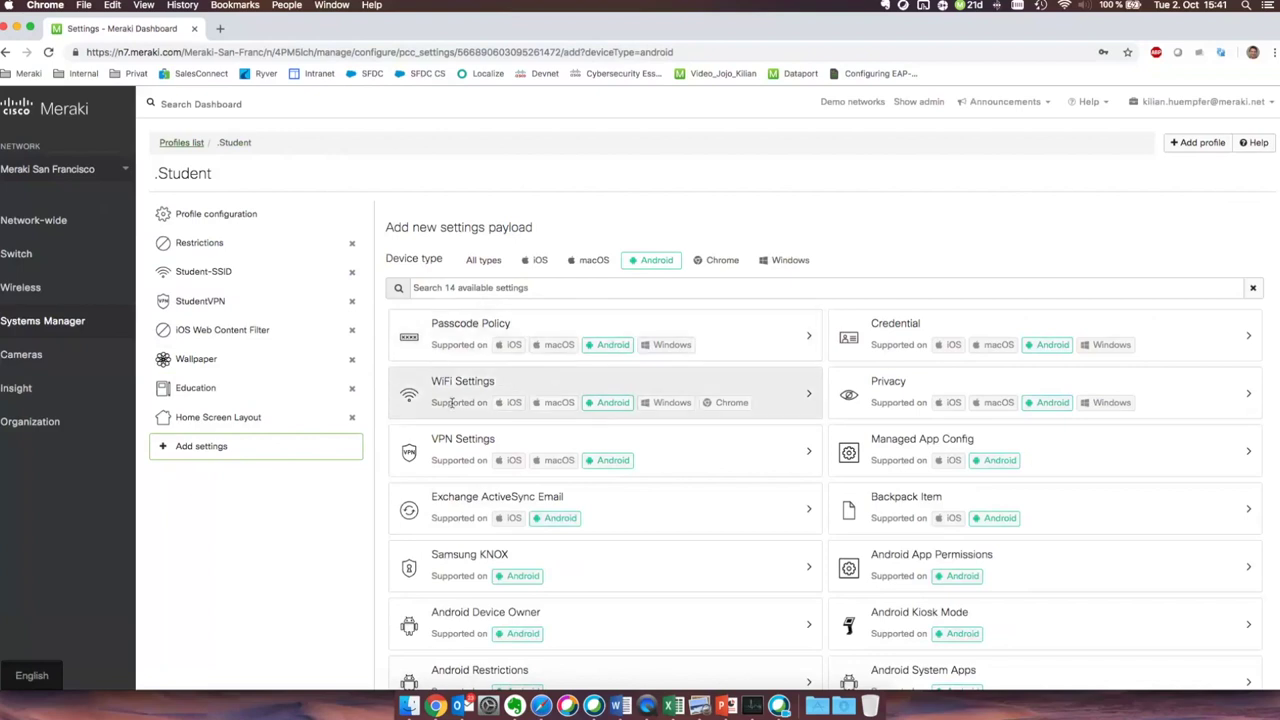
{"action": "scroll", "coordinate": [678, 588], "scroll_direction": "down", "scroll_amount": 2}
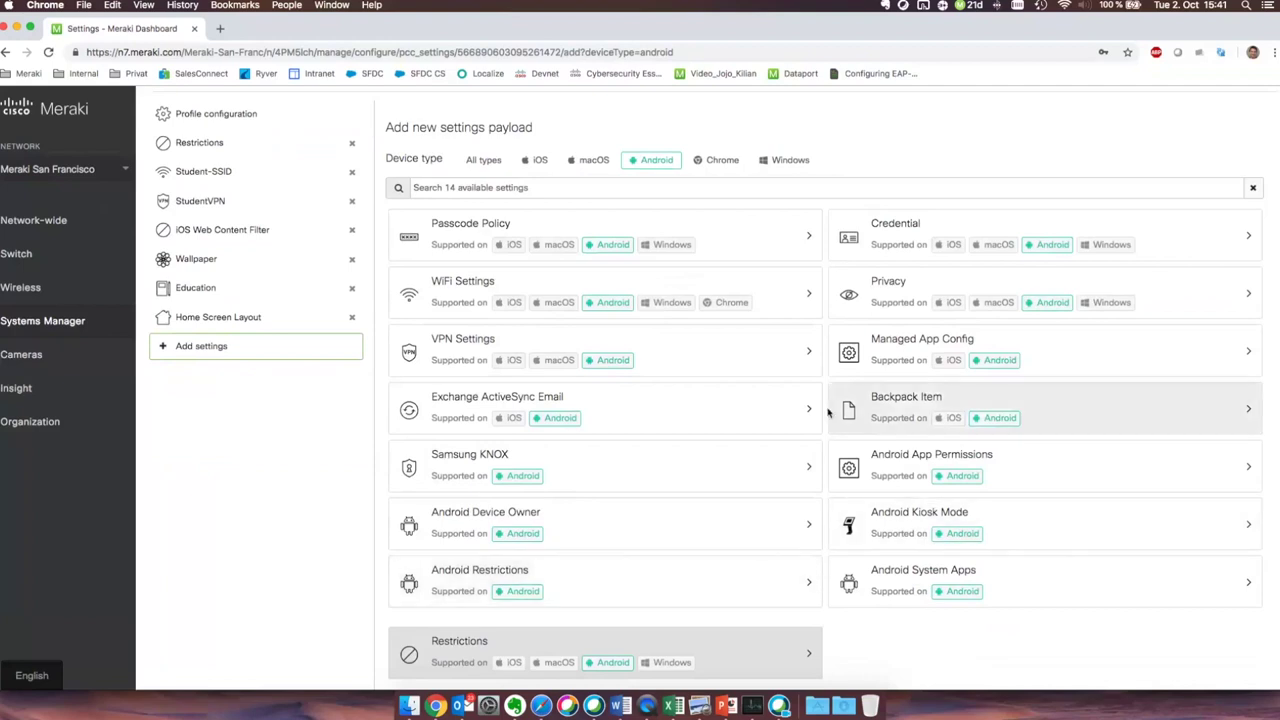
{"action": "scroll", "coordinate": [663, 386], "scroll_direction": "up", "scroll_amount": 2}
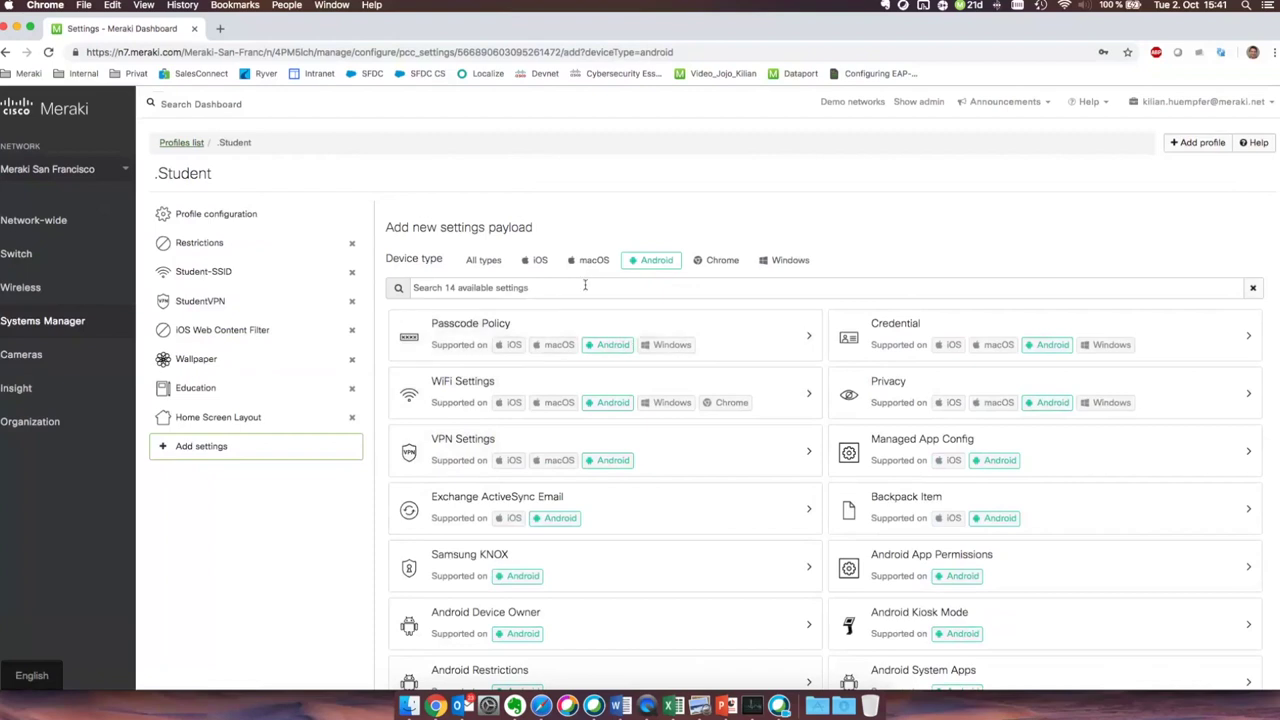
Show payloads for all device types, search them for "camer" and clear the search term
{"action": "left_click", "coordinate": [481, 261]}
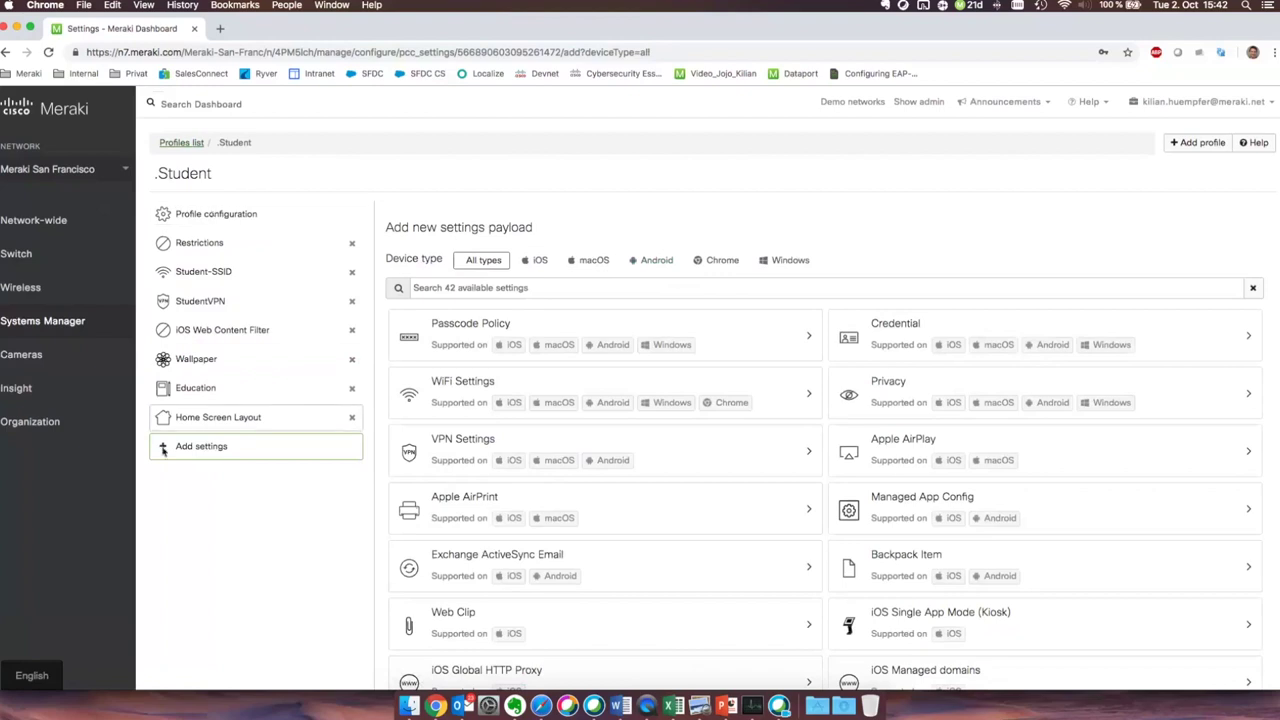
{"action": "left_click", "coordinate": [537, 289]}
{"action": "type", "text": "camer"}
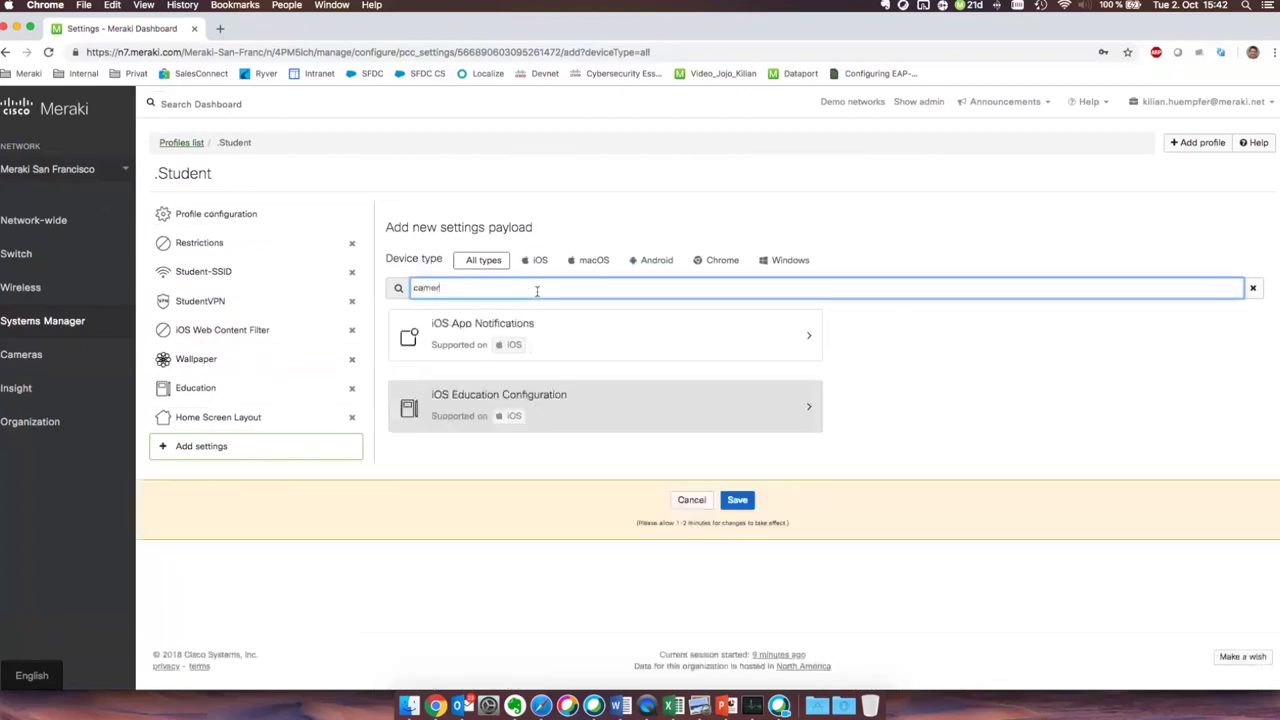
{"action": "key", "text": "BackSpace"}
{"action": "key", "text": "BackSpace"}
{"action": "key", "text": "BackSpace"}
{"action": "key", "text": "BackSpace"}
{"action": "key", "text": "BackSpace"}
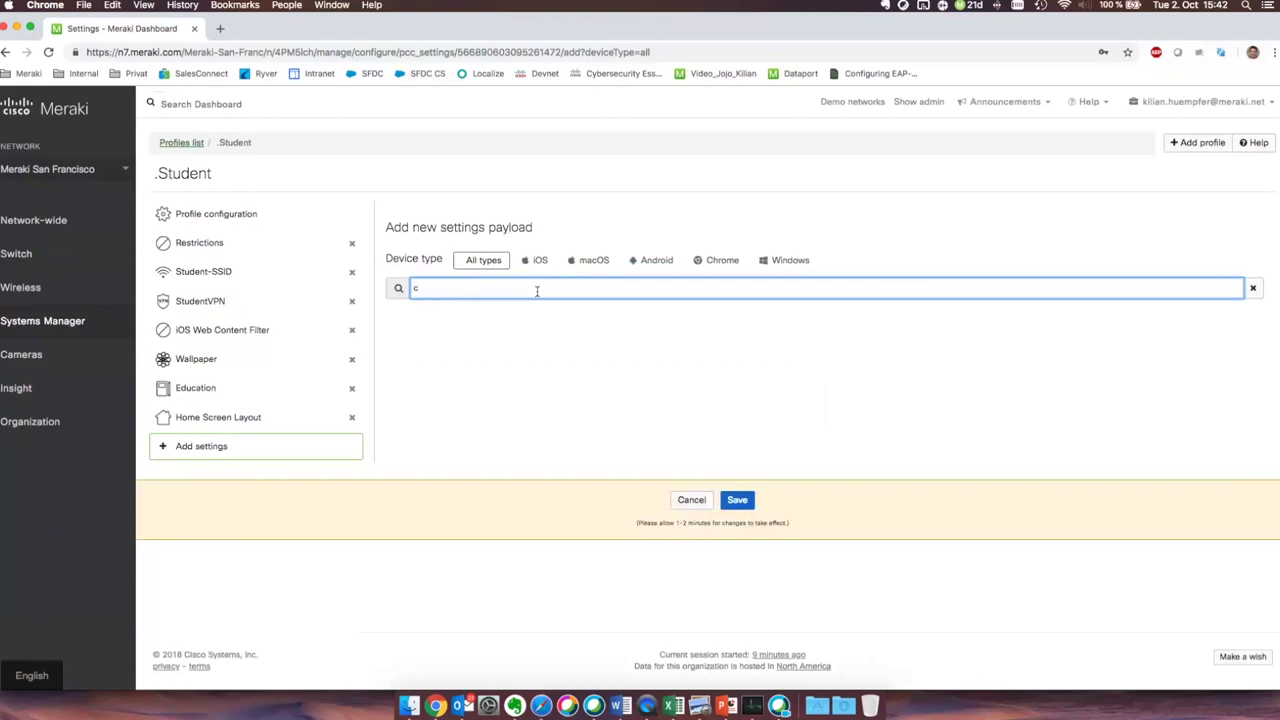
Search the available settings payloads for "restrict" and for "vpn"
{"action": "type", "text": "restricti"}
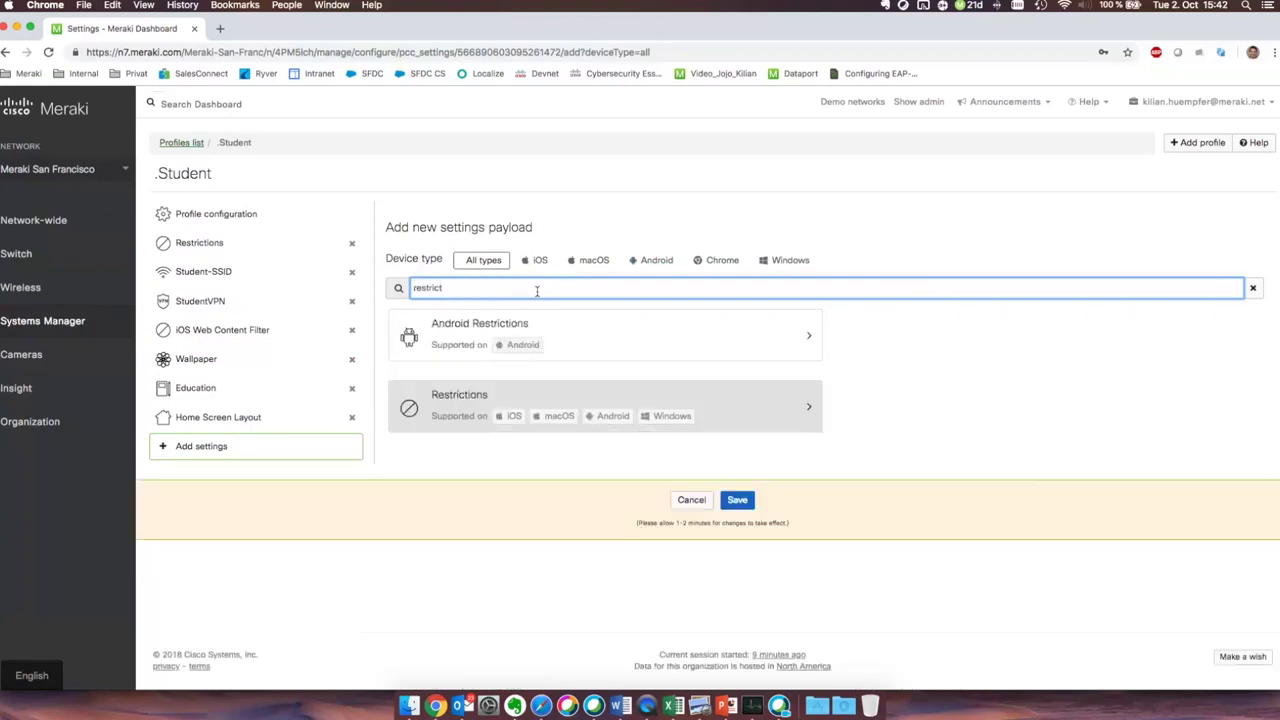
{"action": "key", "text": "super+a"}
{"action": "type", "text": "vpn"}
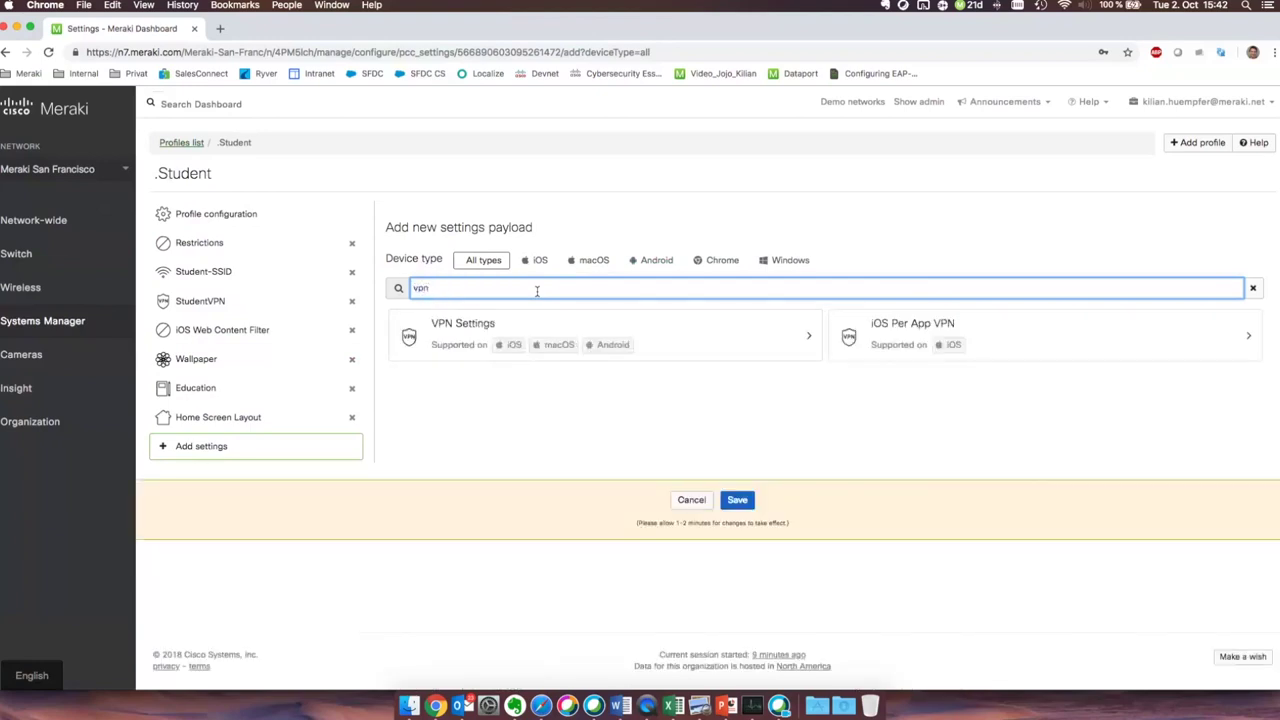
Add a VPN Settings payload to the .Student profile and review its manual configuration fields
{"action": "left_click", "coordinate": [737, 338]}
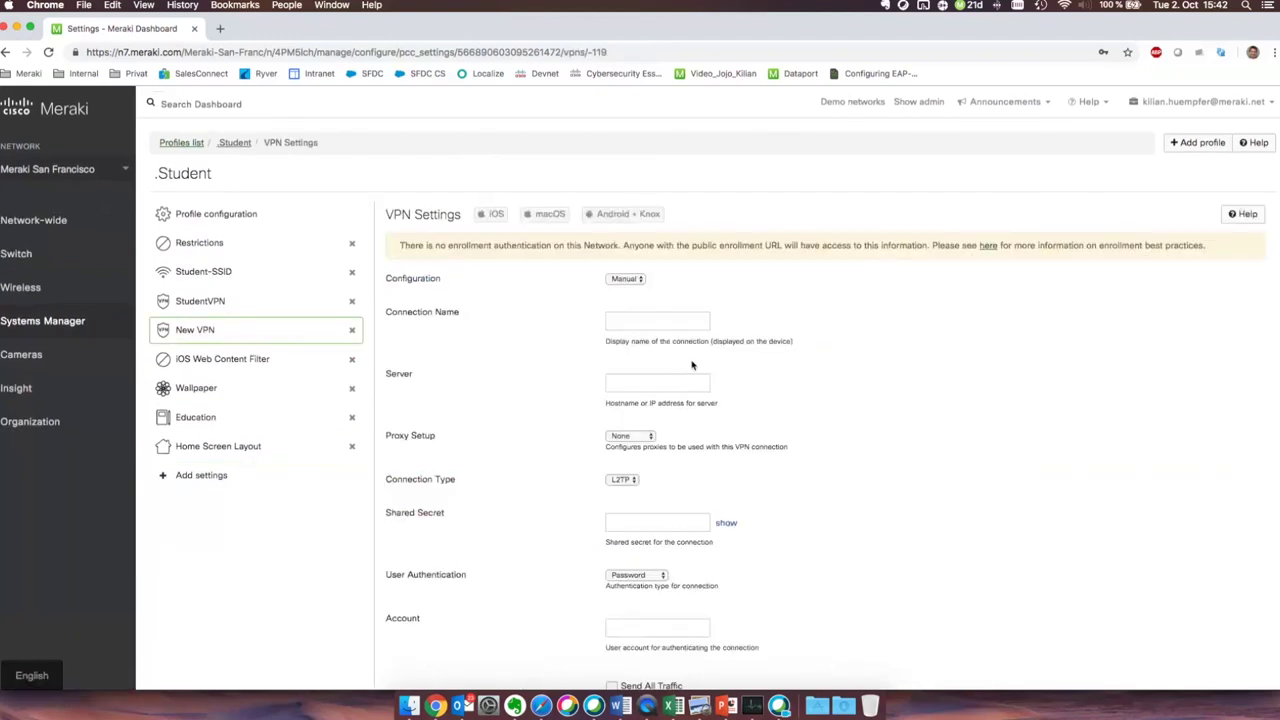
{"action": "scroll", "coordinate": [634, 287], "scroll_direction": "down", "scroll_amount": 1}
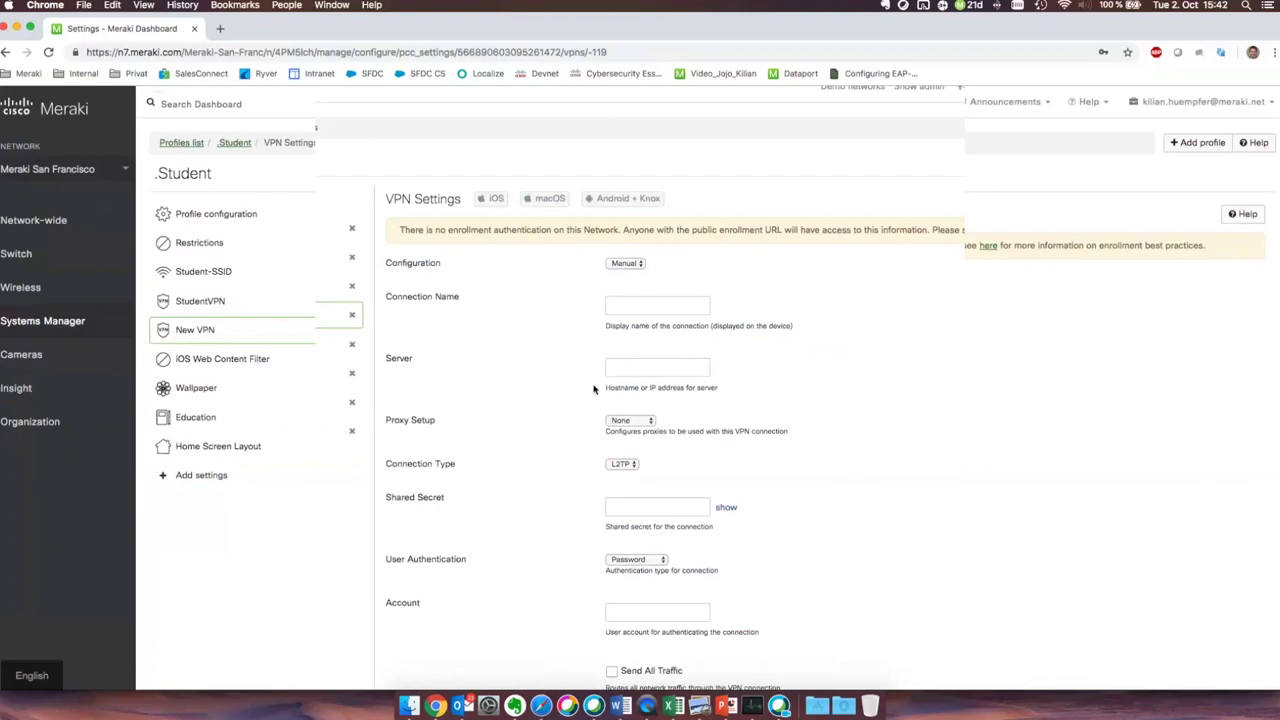
{"action": "scroll", "coordinate": [615, 470], "scroll_direction": "down", "scroll_amount": 2}
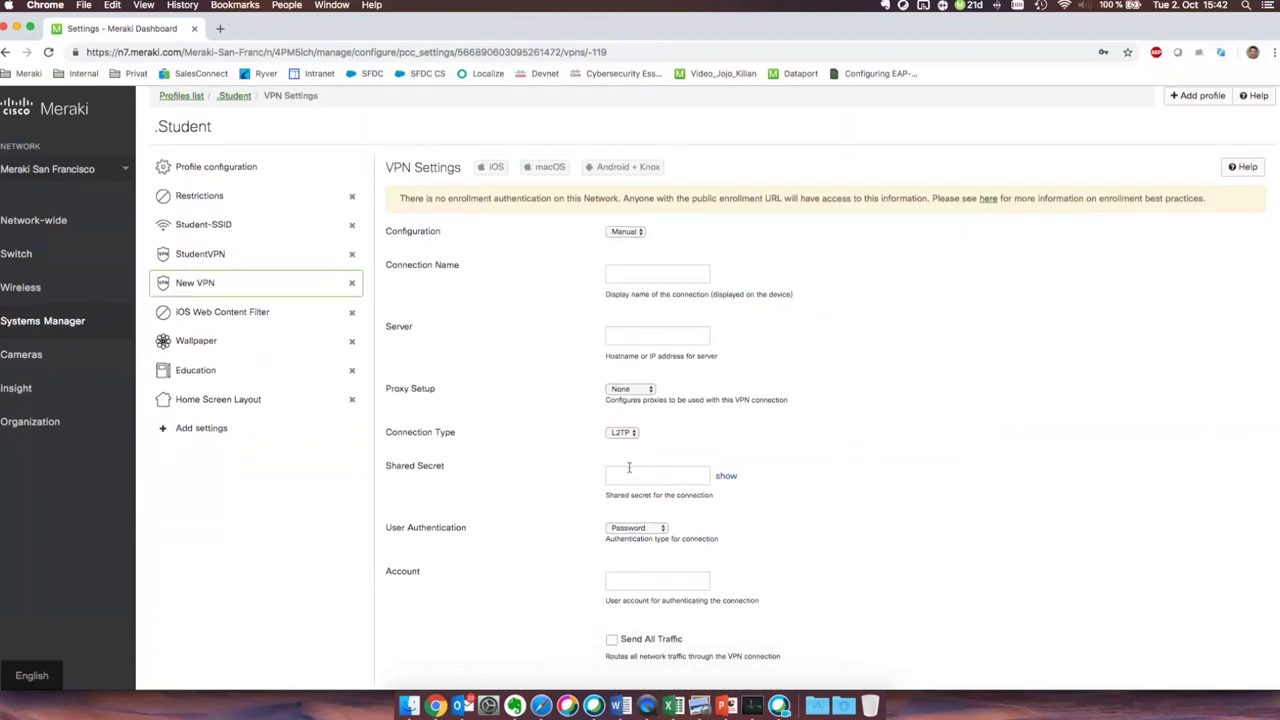
{"action": "scroll", "coordinate": [629, 466], "scroll_direction": "down", "scroll_amount": 1}
{"action": "scroll", "coordinate": [339, 264], "scroll_direction": "up", "scroll_amount": 3}
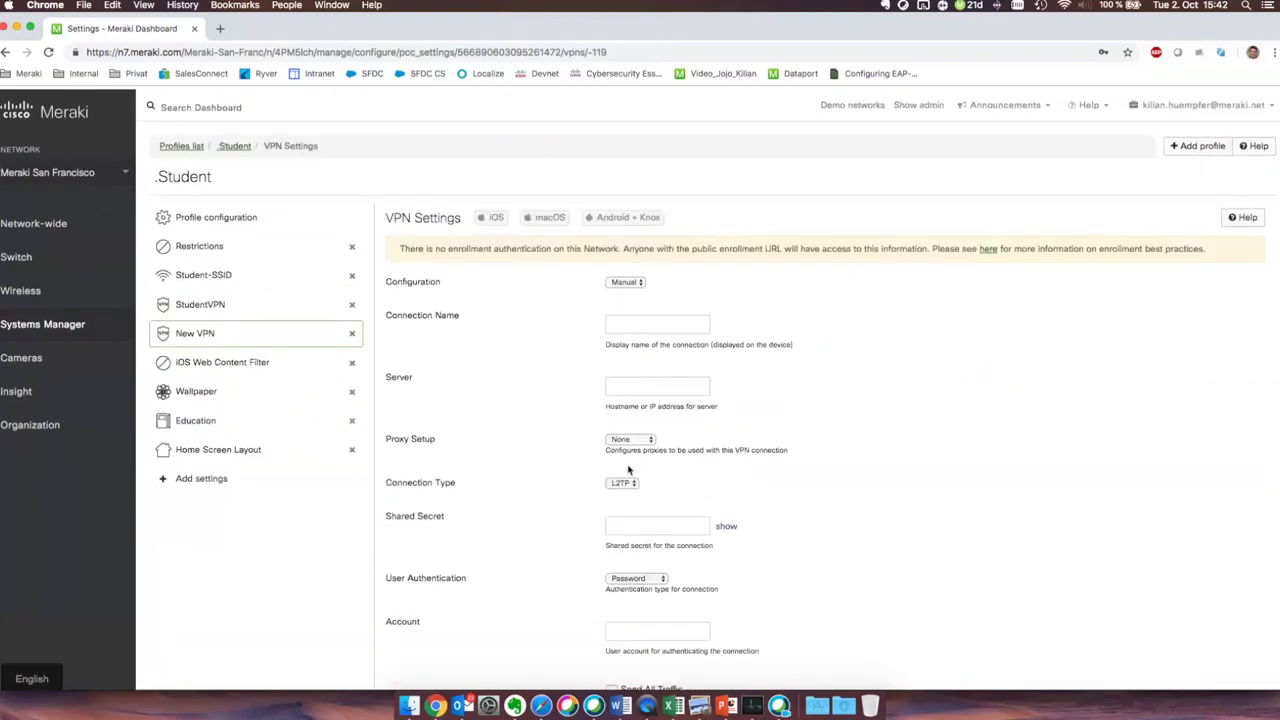
Return to the profiles list and open the Systems Manager apps list, discarding the unsaved profile changes
{"action": "left_click", "coordinate": [188, 143]}
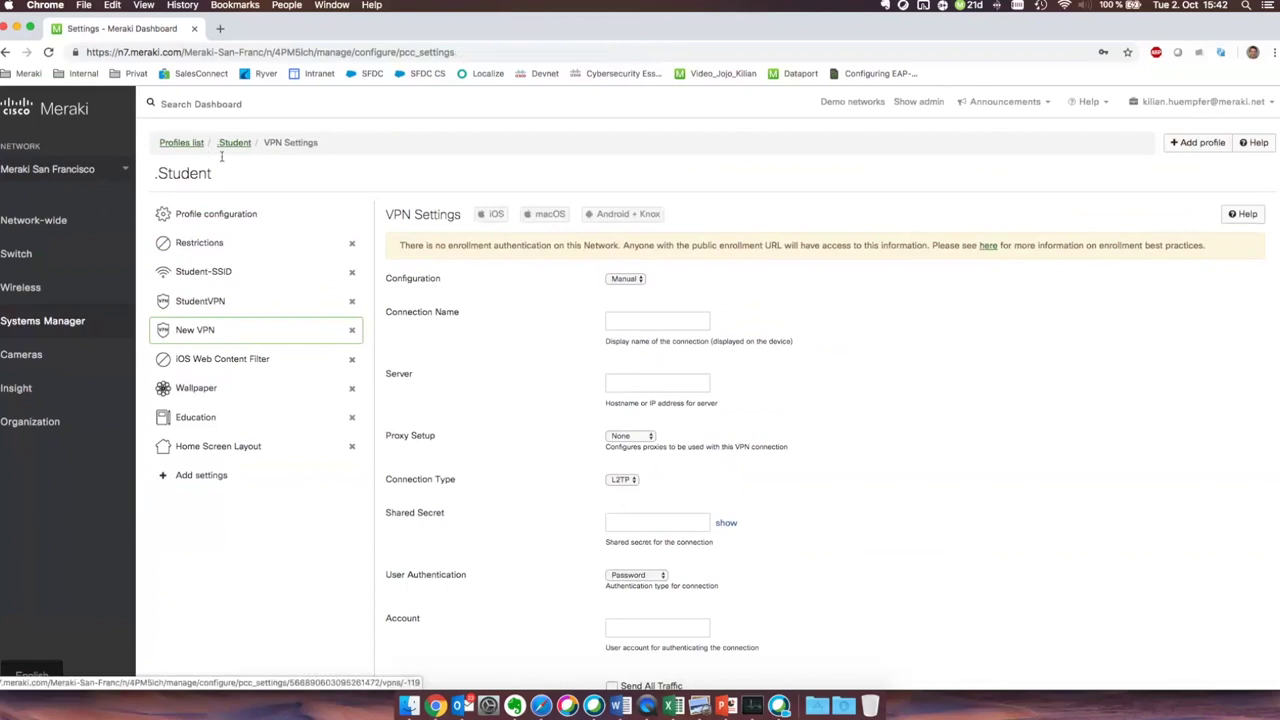
{"action": "mouse_move", "coordinate": [60, 321]}
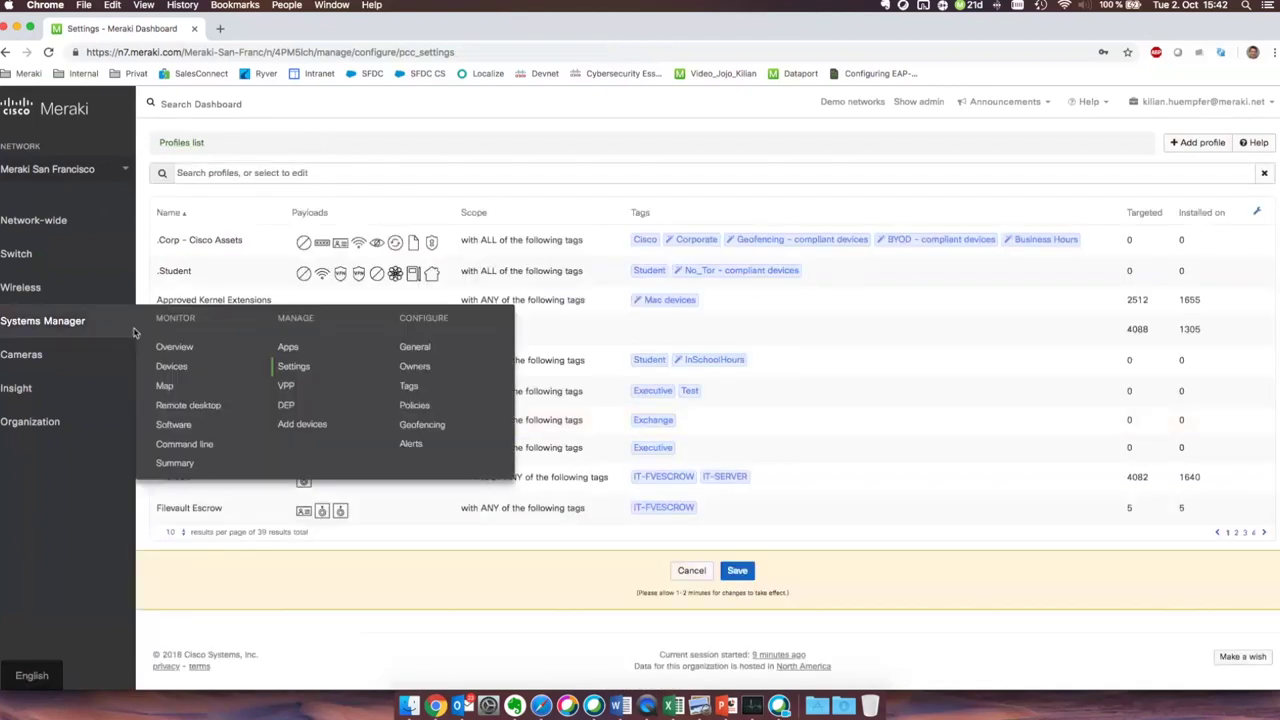
{"action": "left_click", "coordinate": [296, 355]}
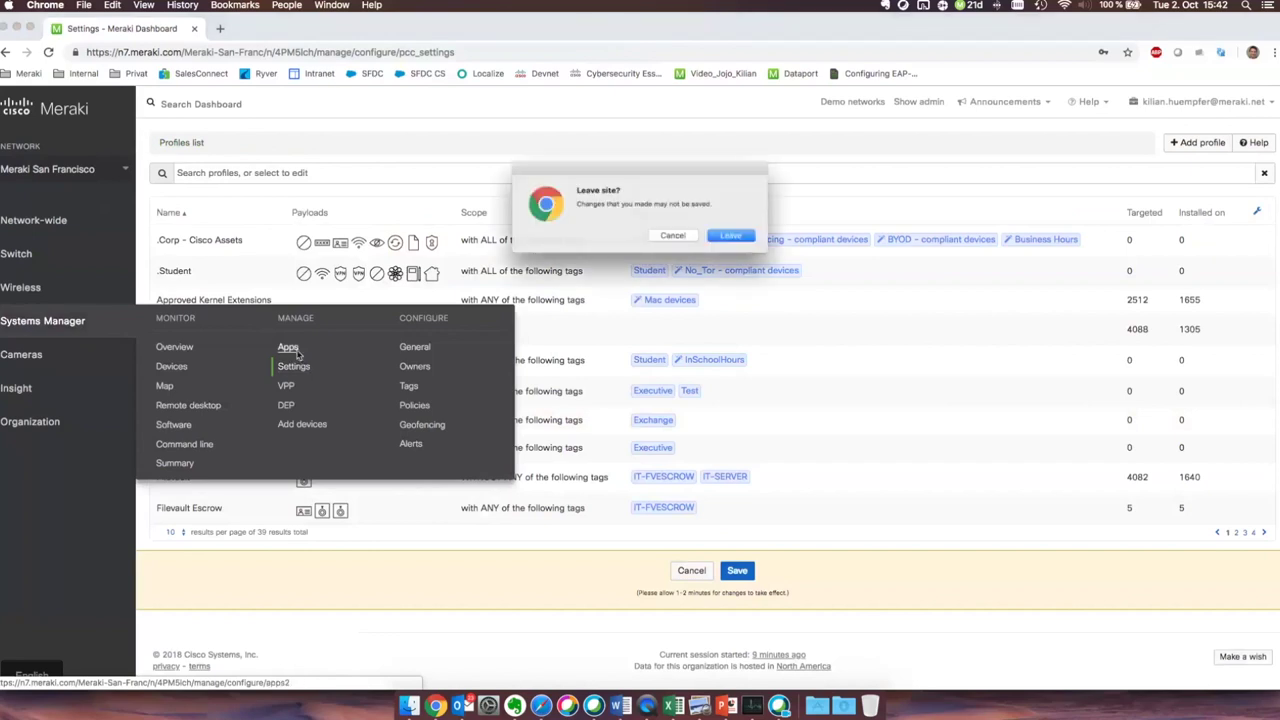
{"action": "left_click", "coordinate": [726, 236]}
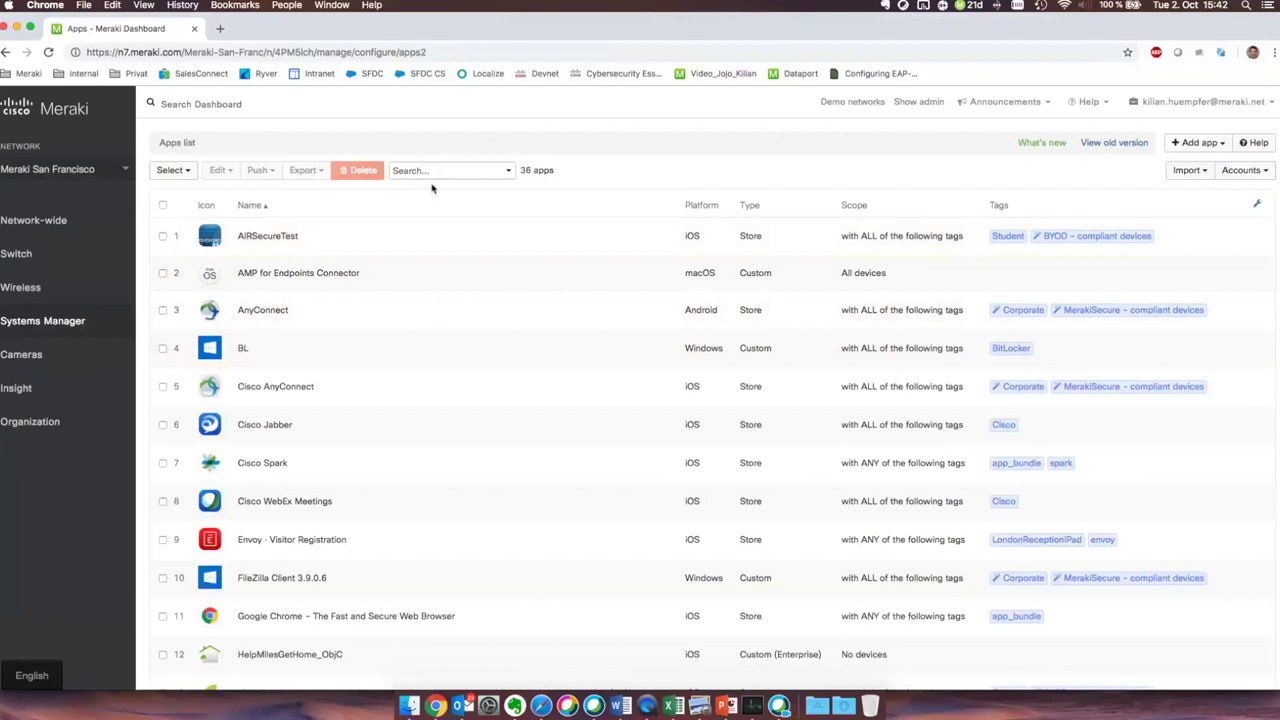
Start adding an Android Play Store app with Germany as the store country
{"action": "left_click", "coordinate": [1215, 148]}
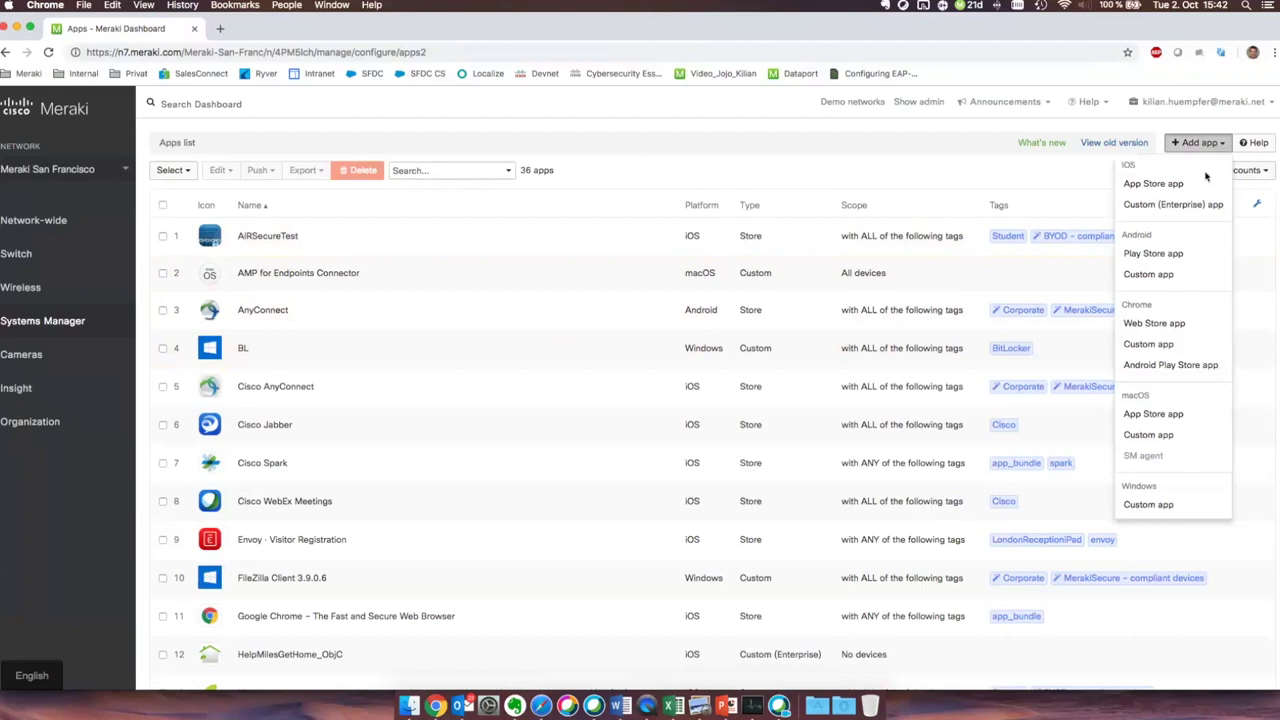
{"action": "left_click", "coordinate": [1178, 253]}
{"action": "left_click", "coordinate": [489, 203]}
{"action": "type", "text": "ger"}
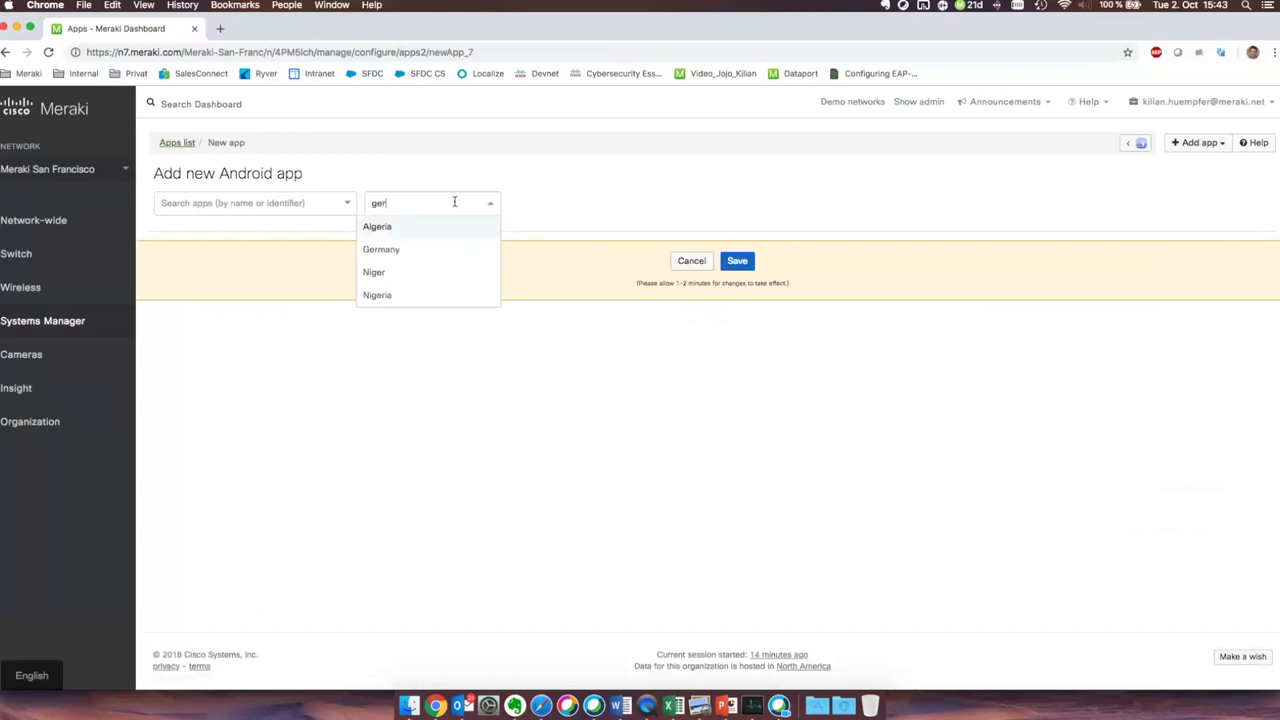
{"action": "left_click", "coordinate": [424, 244]}
Search the store for "angry birds" and select Angry Birds Classic as the app to add
{"action": "left_click", "coordinate": [271, 203]}
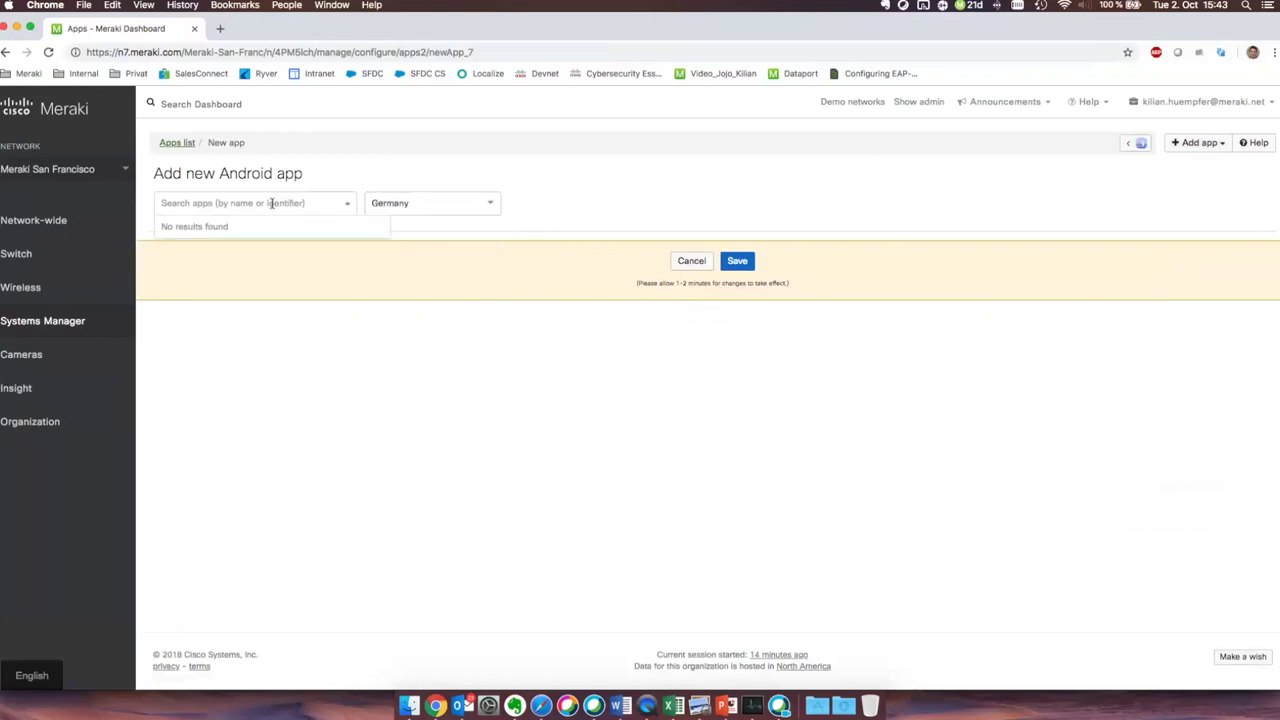
{"action": "type", "text": "angry birds"}
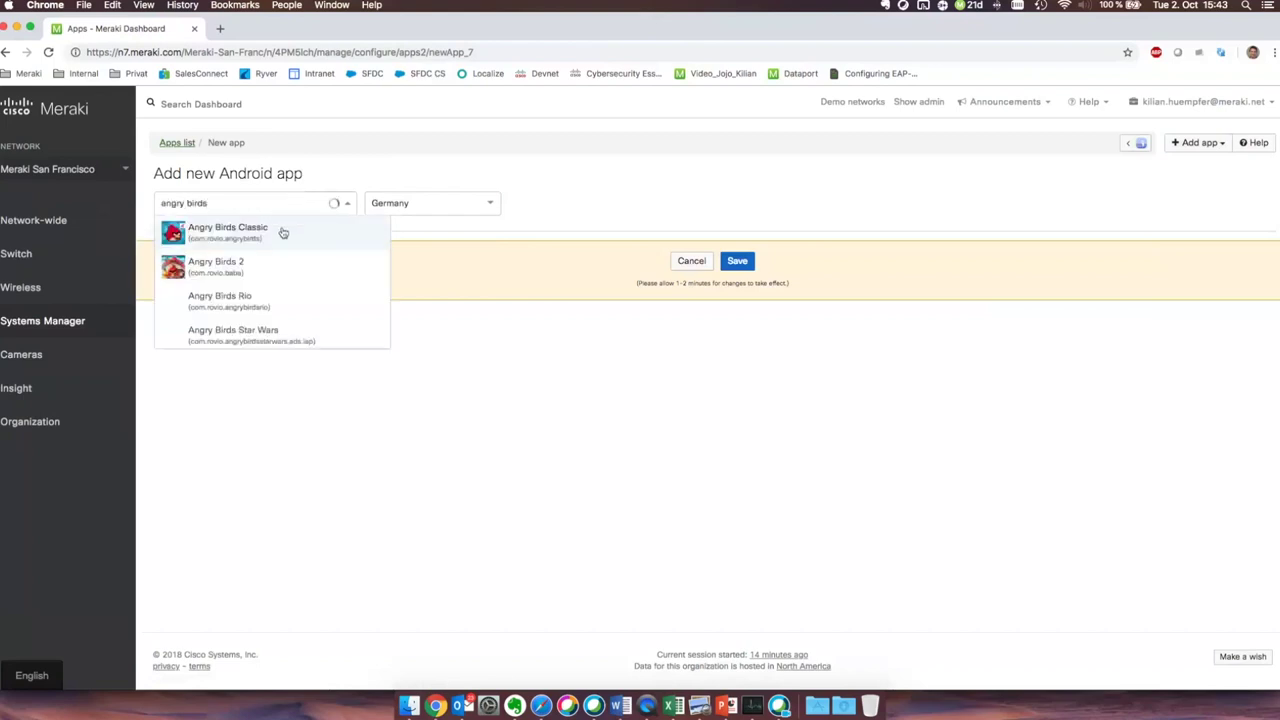
{"action": "left_click", "coordinate": [273, 233]}
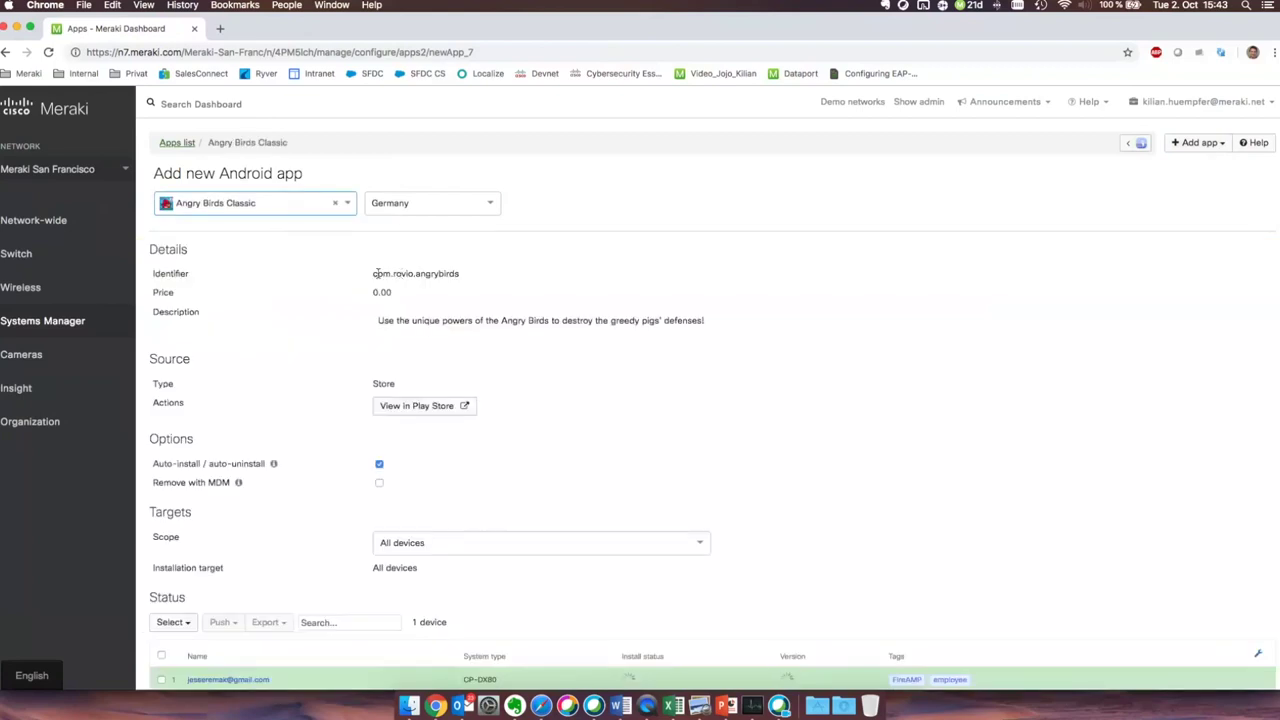
Set the scope of Angry Birds Classic to devices with ANY of the following tags
{"action": "scroll", "coordinate": [339, 260], "scroll_direction": "down", "scroll_amount": 3}
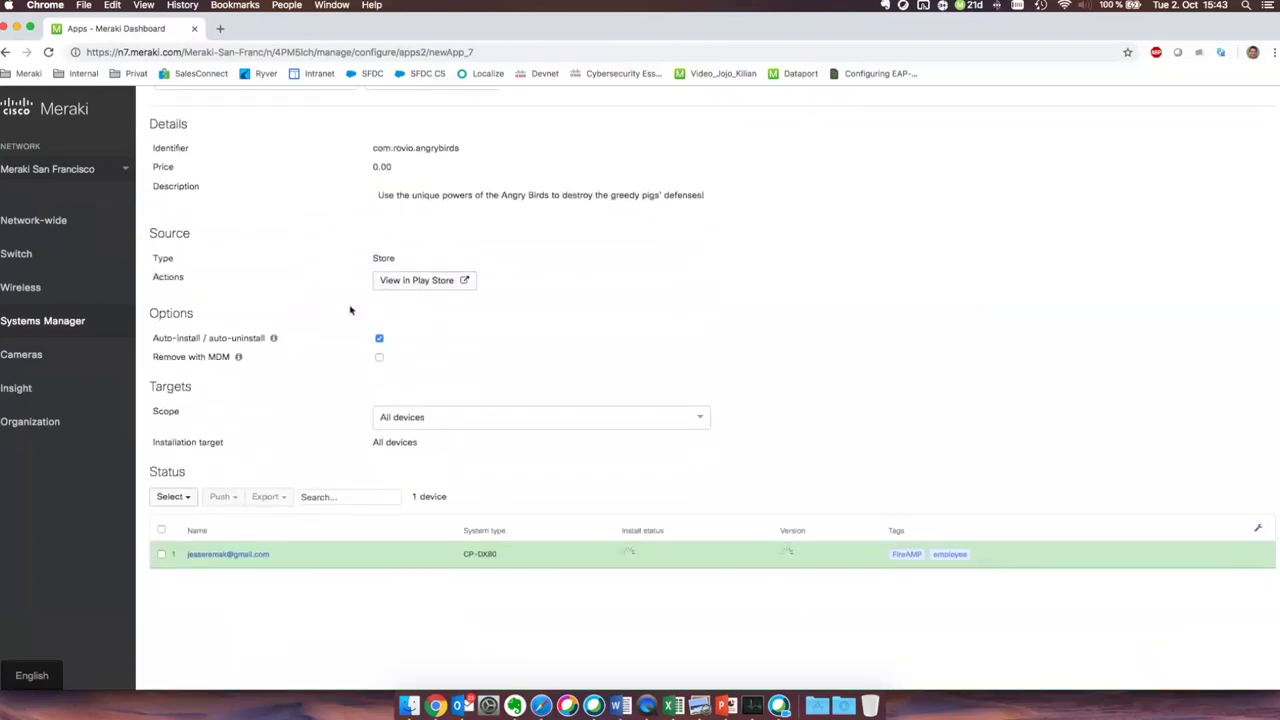
{"action": "scroll", "coordinate": [350, 357], "scroll_direction": "down", "scroll_amount": 2}
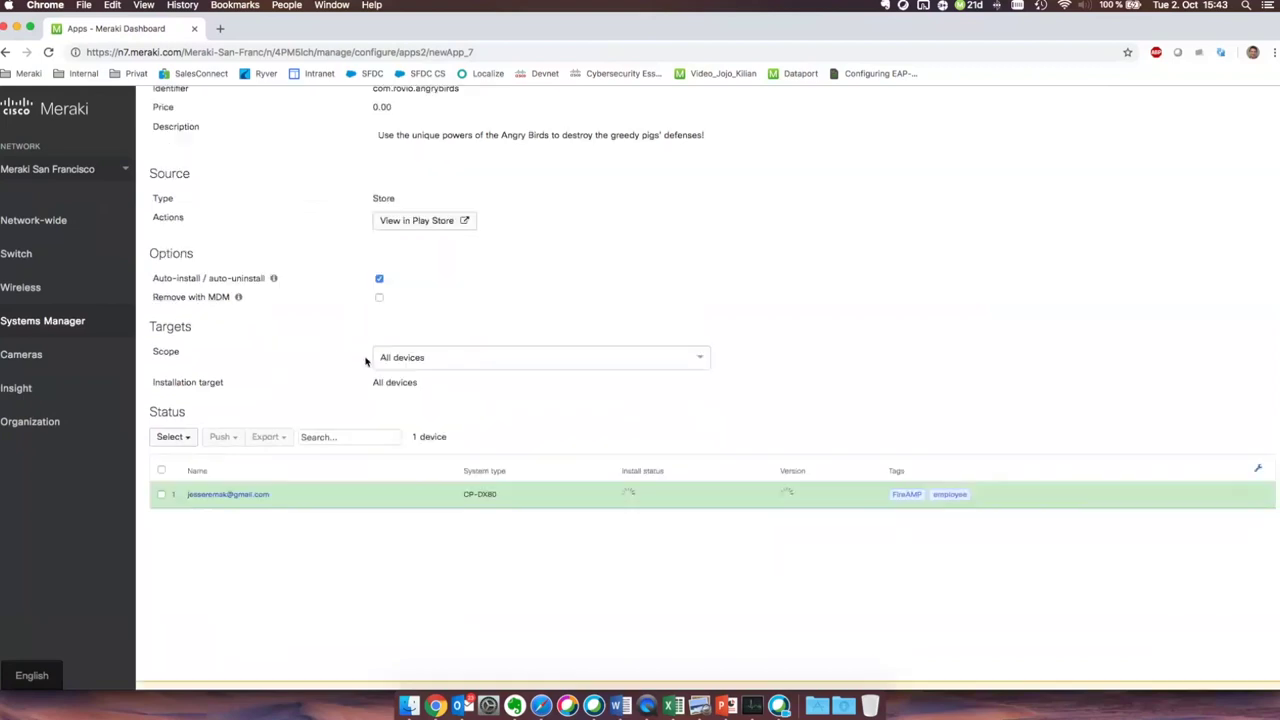
{"action": "left_click", "coordinate": [507, 357]}
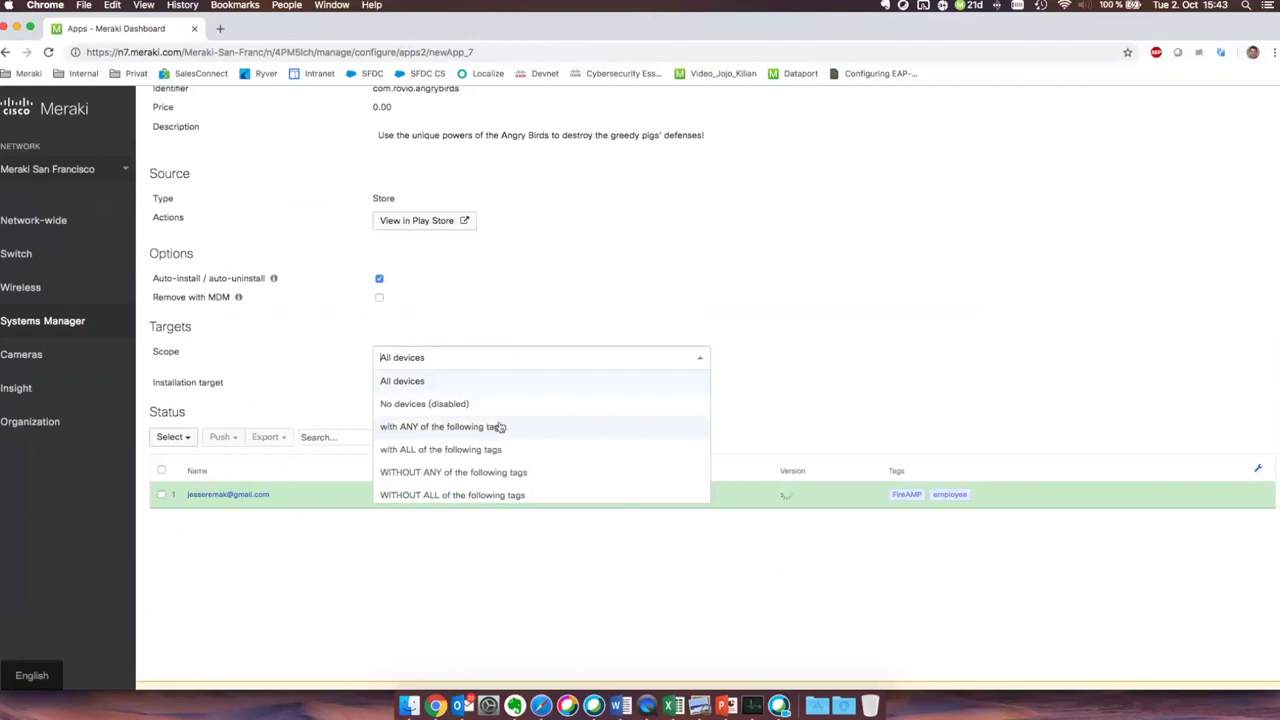
{"action": "left_click", "coordinate": [485, 426]}
Look through the device tags and assign the Administrators Active Directory group as the app's user tag
{"action": "left_click", "coordinate": [480, 393]}
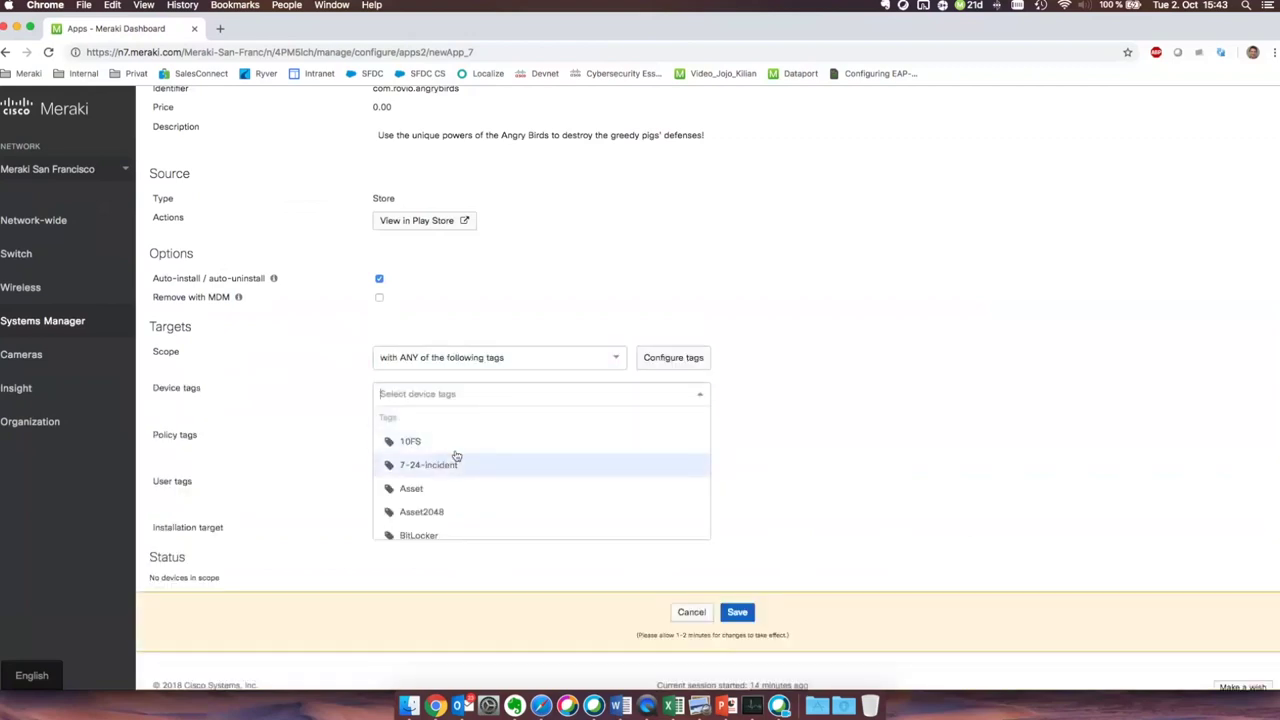
{"action": "left_click", "coordinate": [443, 400]}
{"action": "left_click", "coordinate": [445, 396]}
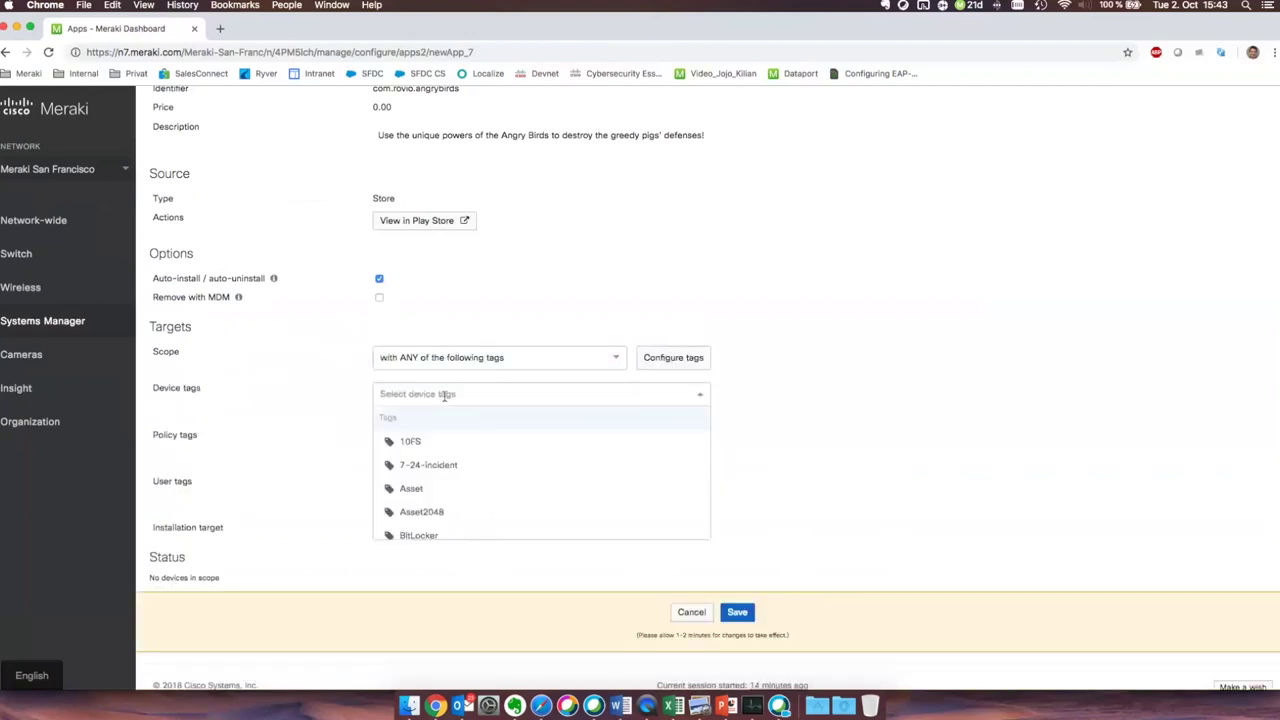
{"action": "type", "text": "an"}
{"action": "left_click", "coordinate": [444, 396]}
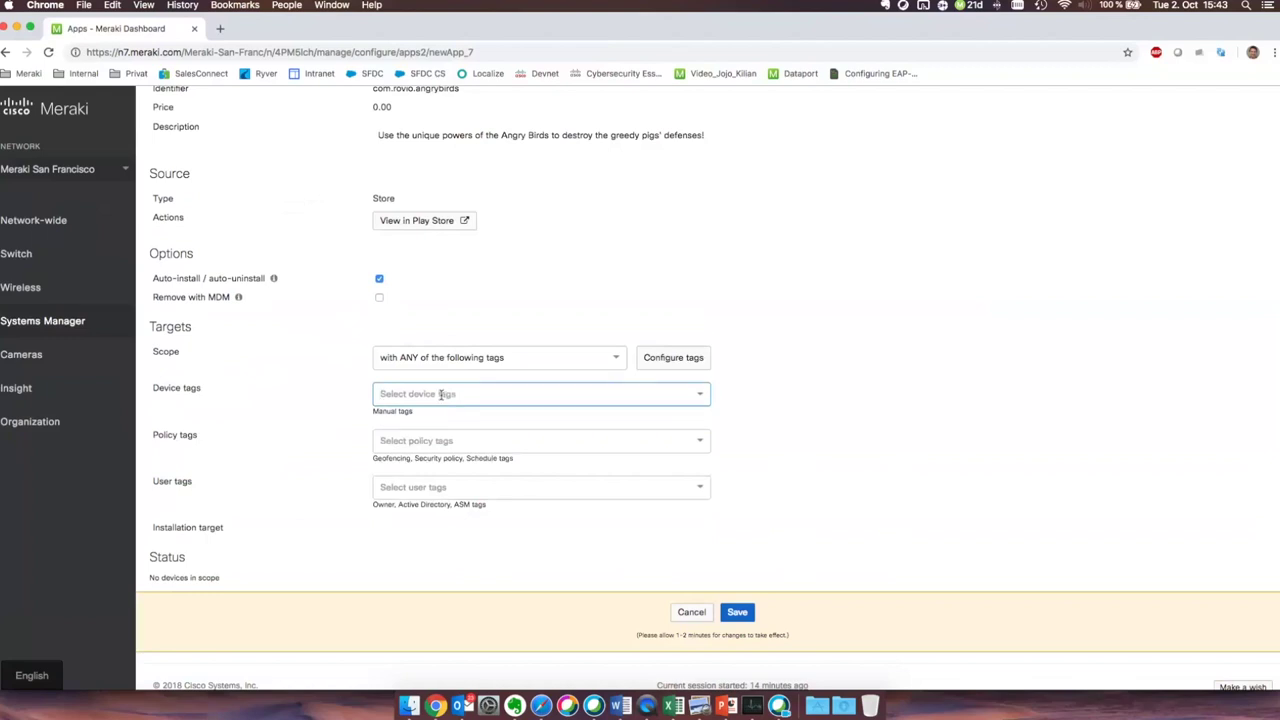
{"action": "left_click", "coordinate": [455, 488]}
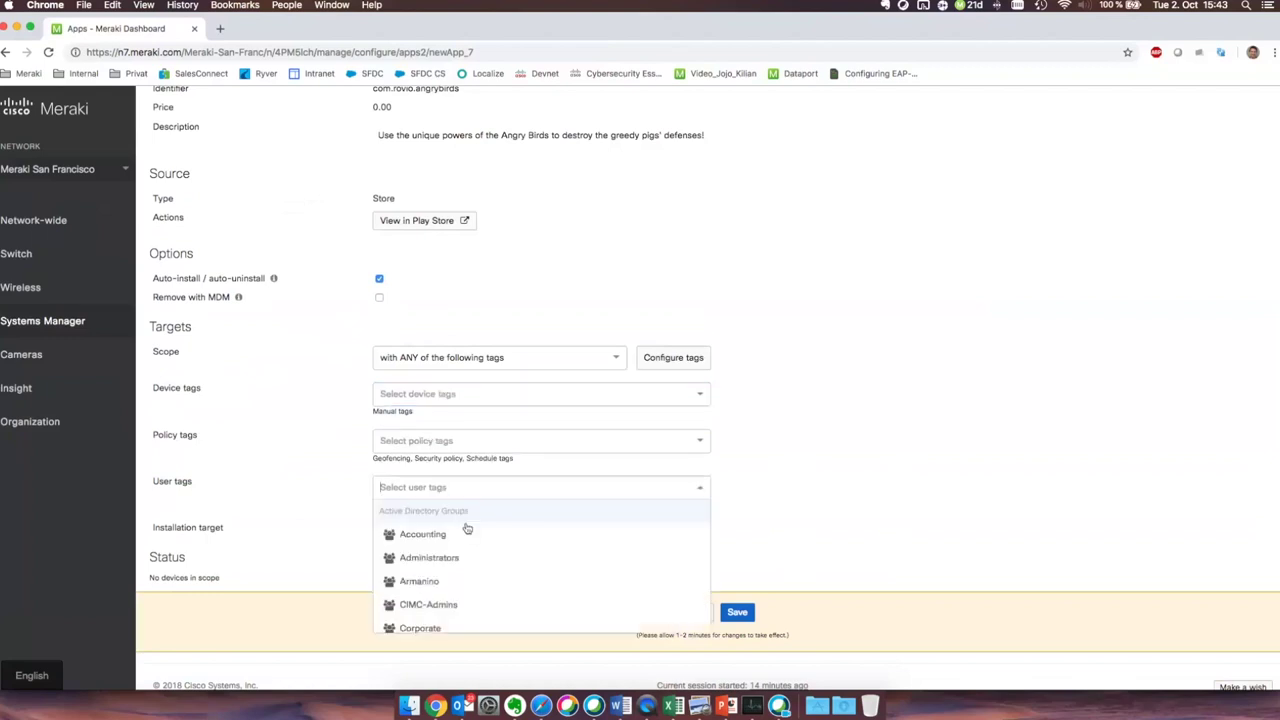
{"action": "left_click", "coordinate": [472, 556]}
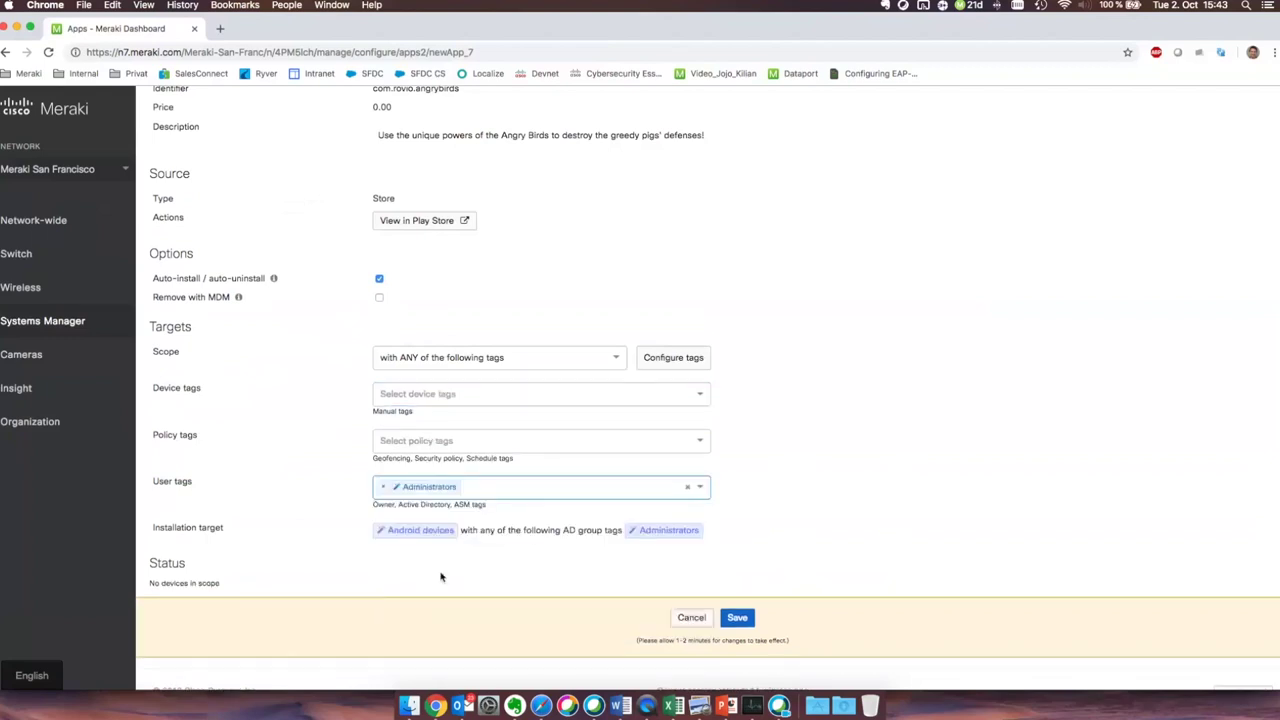
Review the Angry Birds Classic details, options and targets, and cancel adding the app
{"action": "scroll", "coordinate": [363, 464], "scroll_direction": "up", "scroll_amount": 5}
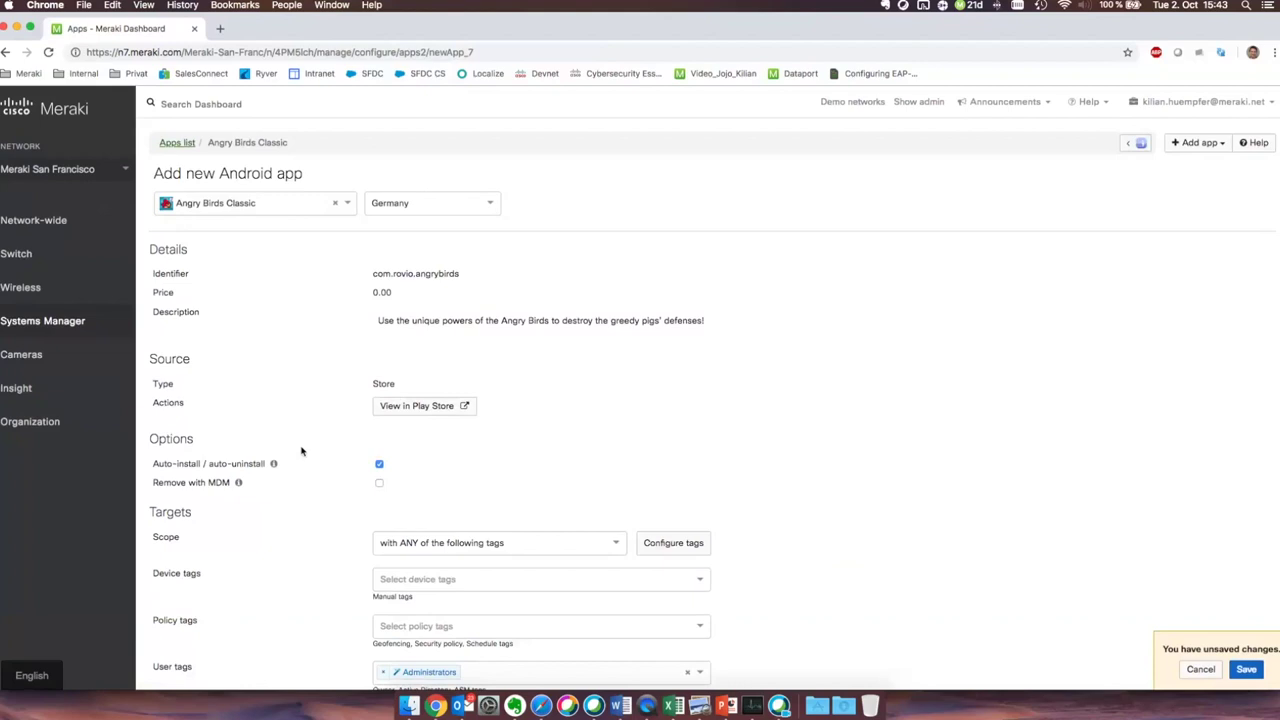
{"action": "scroll", "coordinate": [303, 450], "scroll_direction": "down", "scroll_amount": 2}
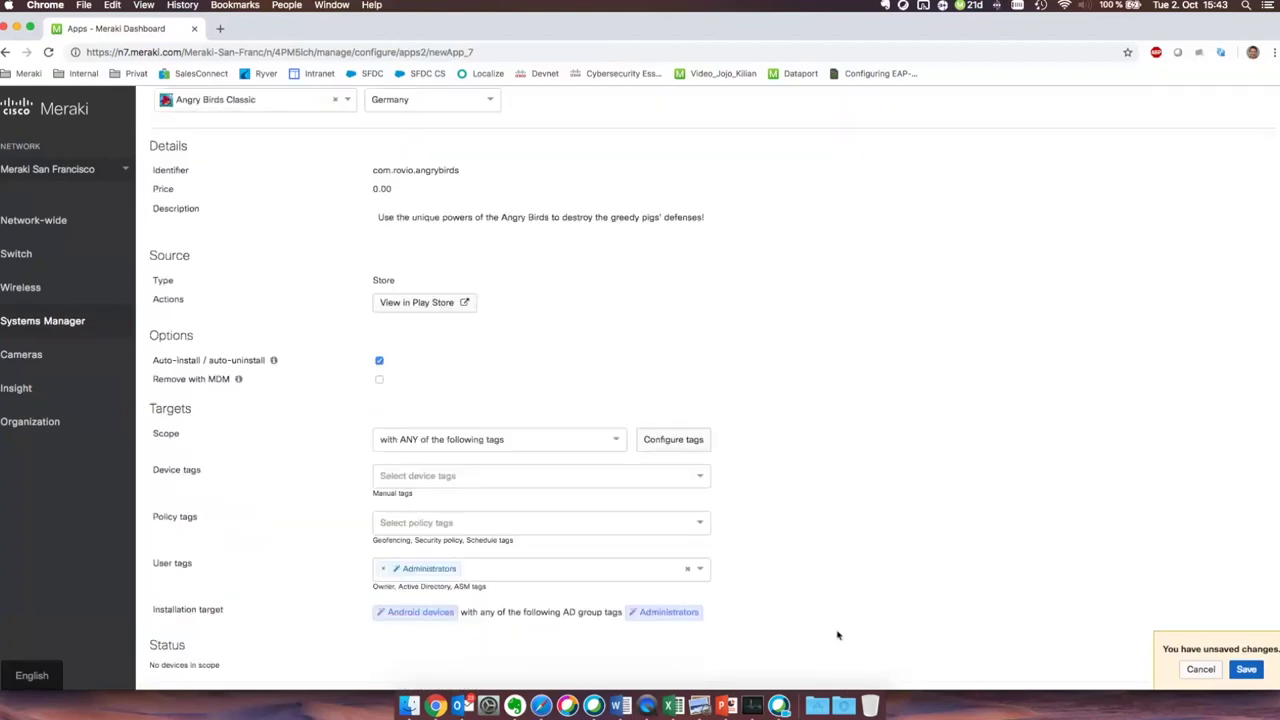
{"action": "scroll", "coordinate": [826, 605], "scroll_direction": "down", "scroll_amount": 1}
{"action": "scroll", "coordinate": [826, 605], "scroll_direction": "down", "scroll_amount": 1}
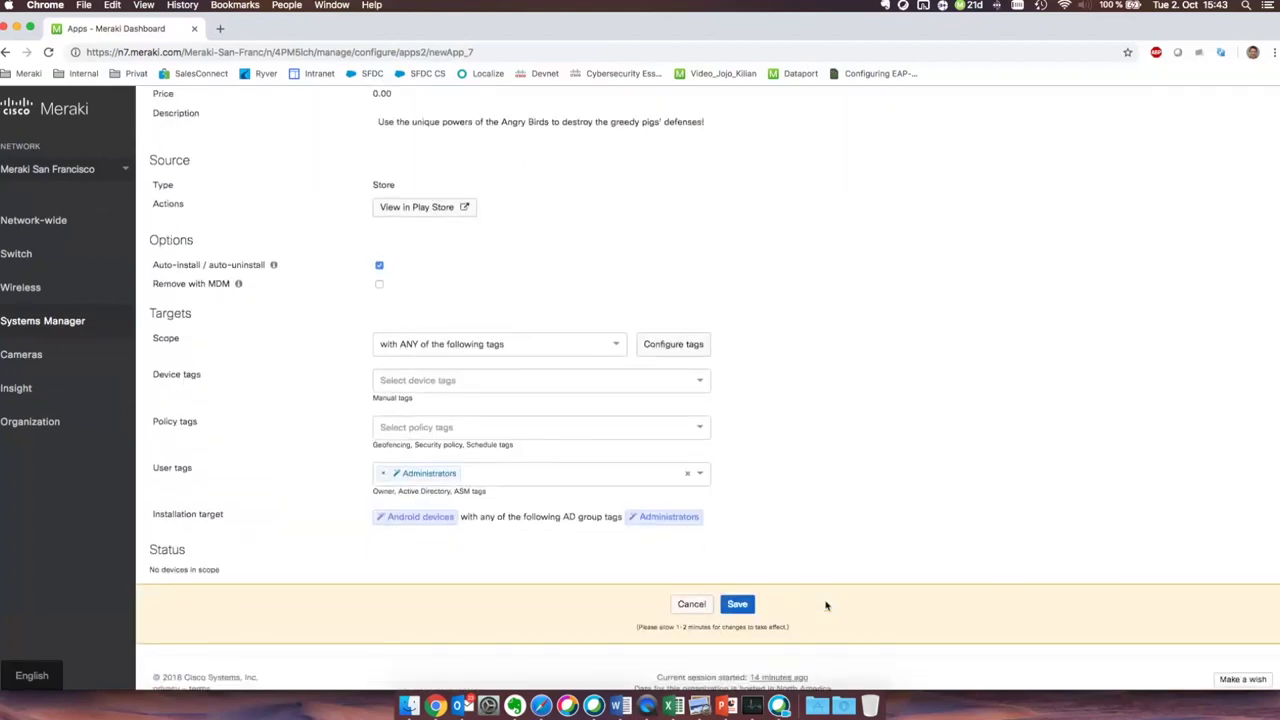
{"action": "left_click", "coordinate": [693, 605]}
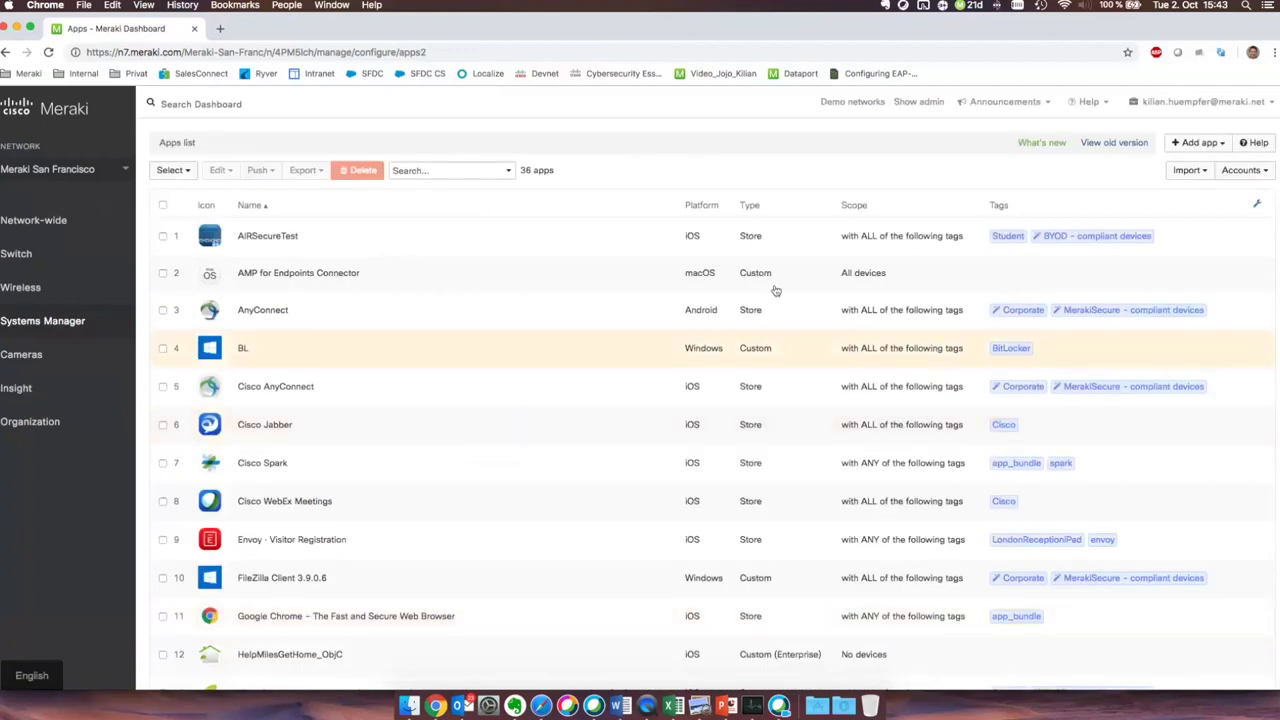
Start a new custom Windows app and create the name "taschenrechner" for it
{"action": "left_click", "coordinate": [1199, 145]}
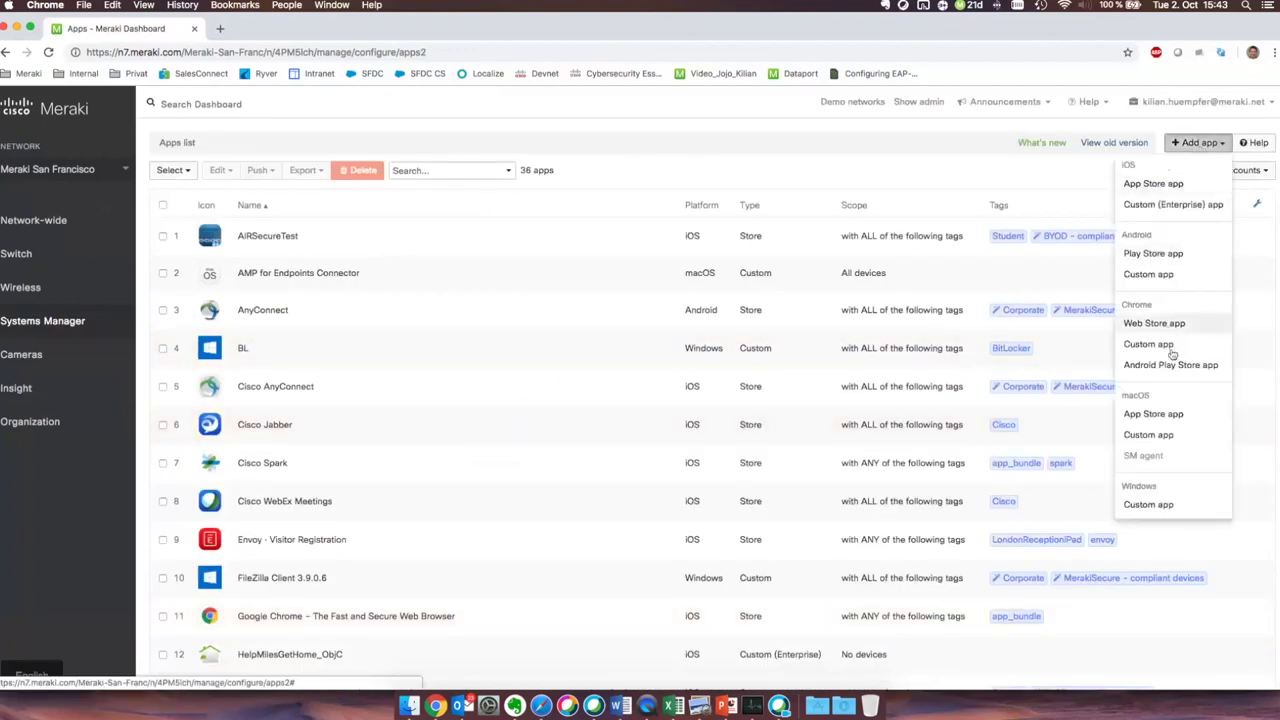
{"action": "left_click", "coordinate": [1150, 505]}
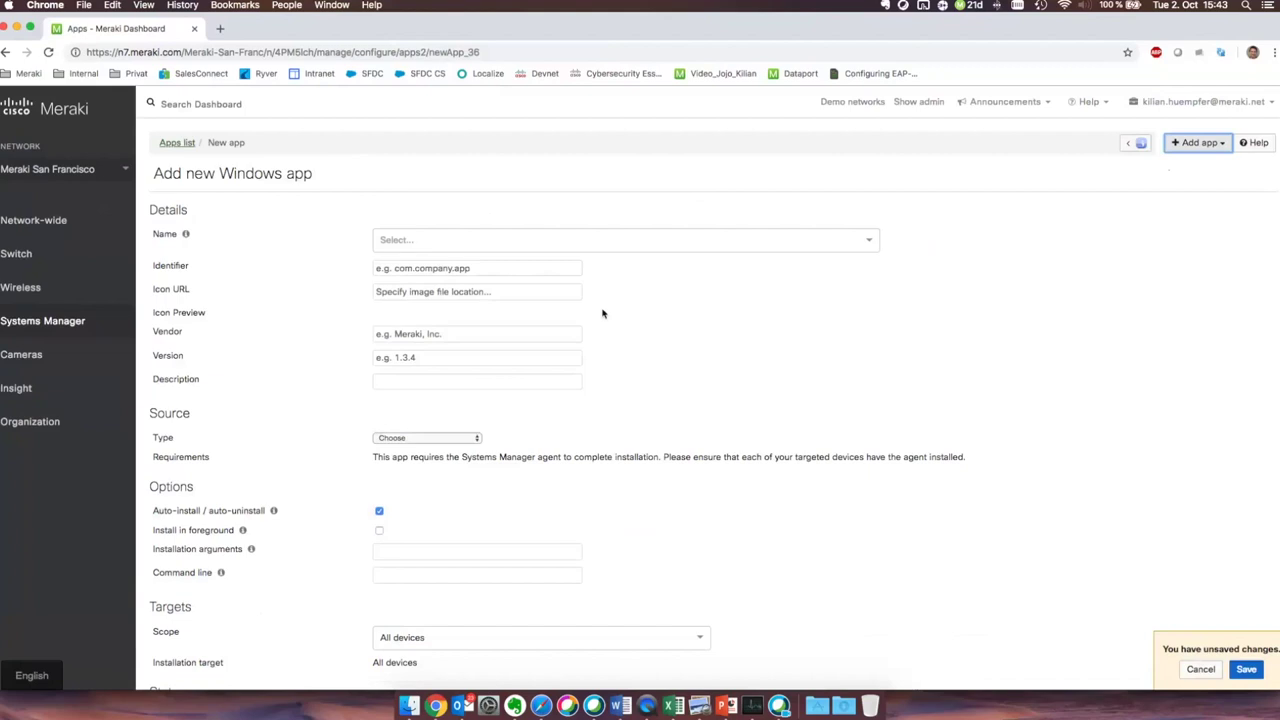
{"action": "left_click", "coordinate": [469, 241]}
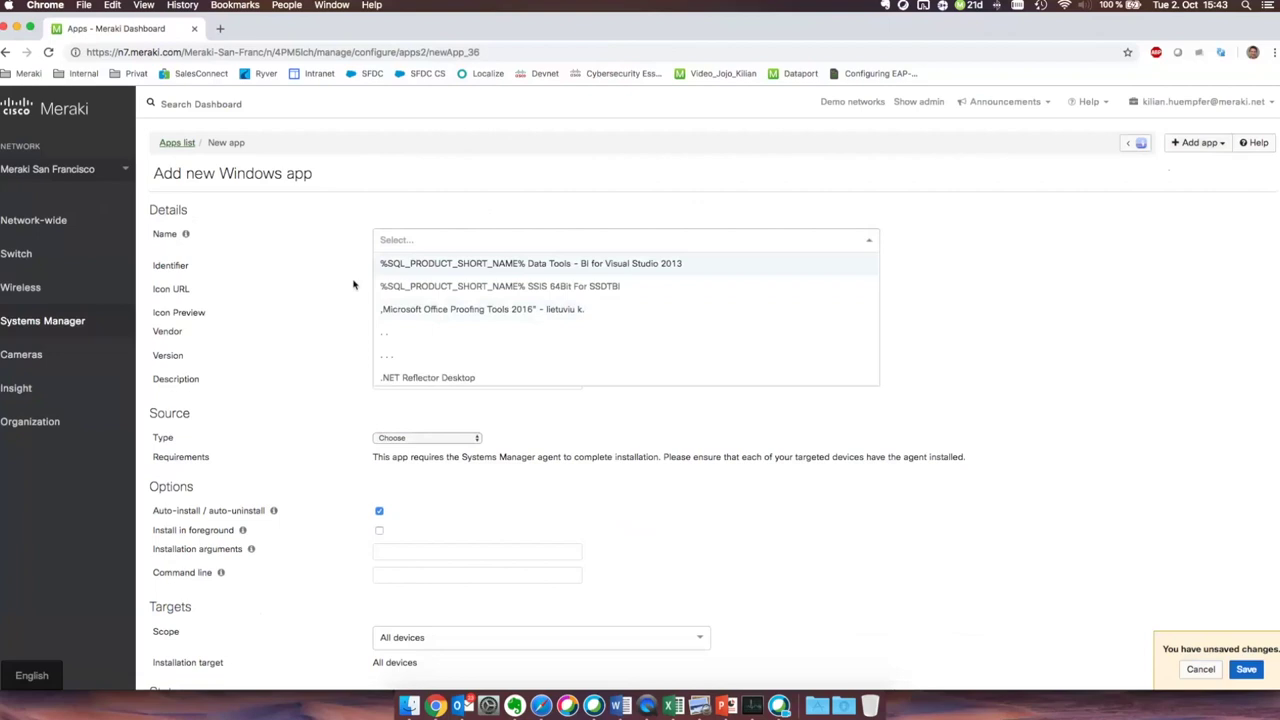
{"action": "type", "text": "Yes"}
{"action": "left_click", "coordinate": [285, 352]}
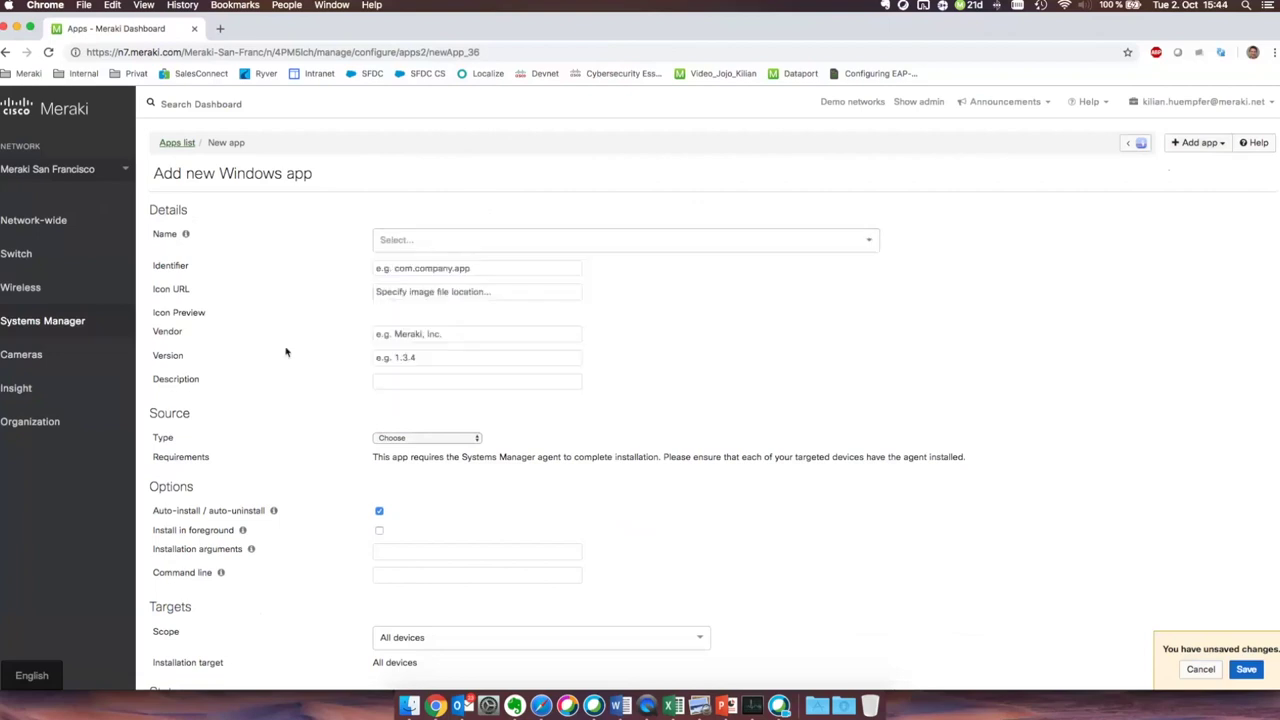
{"action": "left_click", "coordinate": [398, 244]}
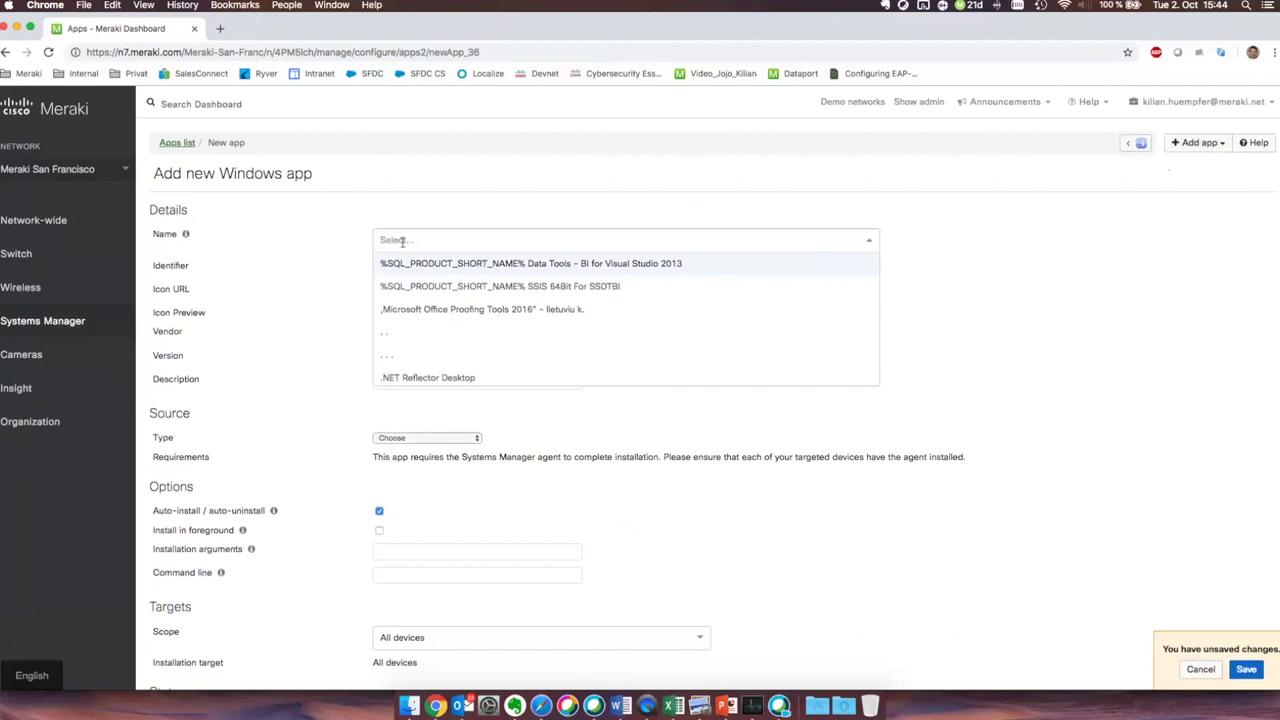
{"action": "type", "text": "taschenrechner"}
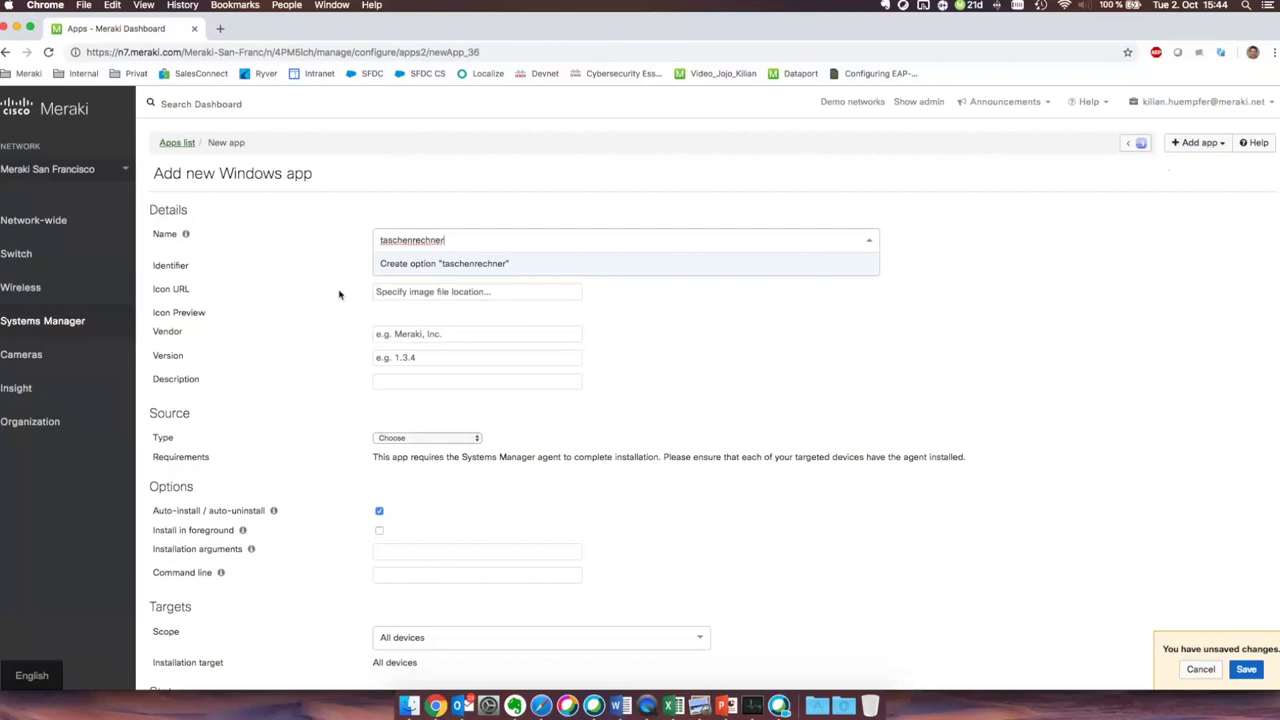
{"action": "left_click", "coordinate": [413, 265]}
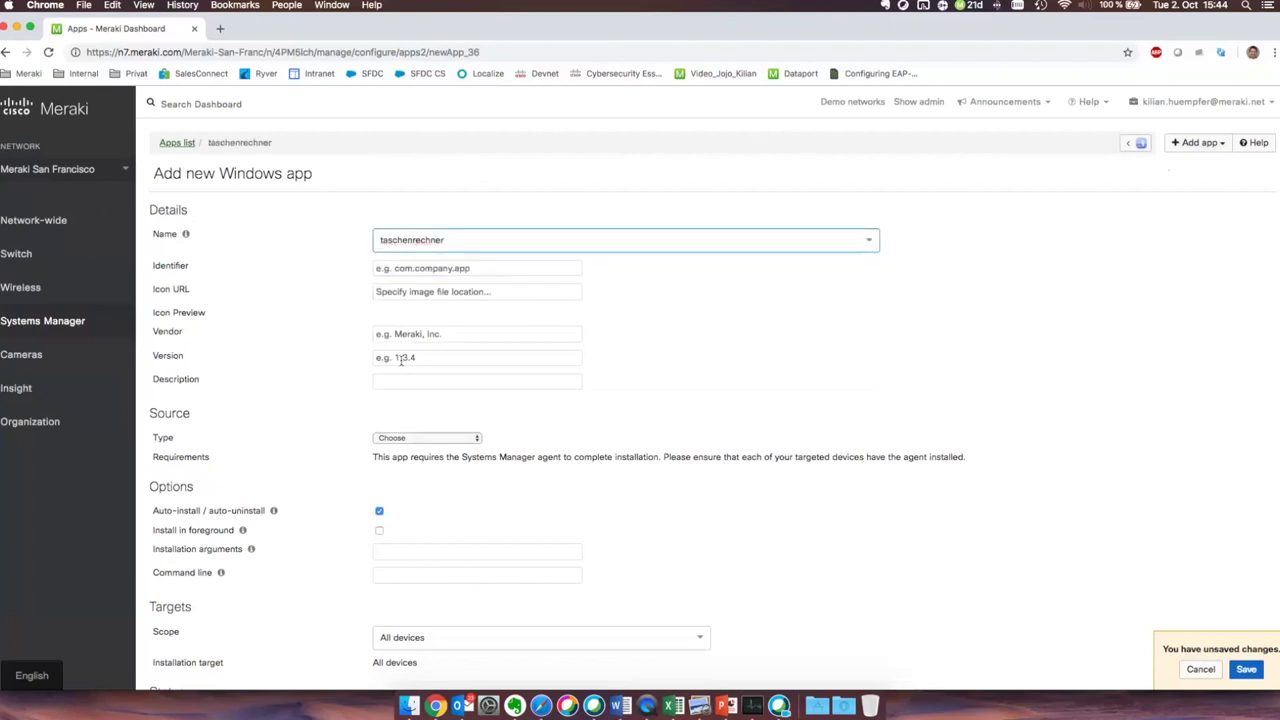
Set the taschenrechner app's source type to Upload to the Meraki cloud, open the installer file chooser and cancel it
{"action": "scroll", "coordinate": [368, 410], "scroll_direction": "down", "scroll_amount": 1}
{"action": "left_click", "coordinate": [410, 395]}
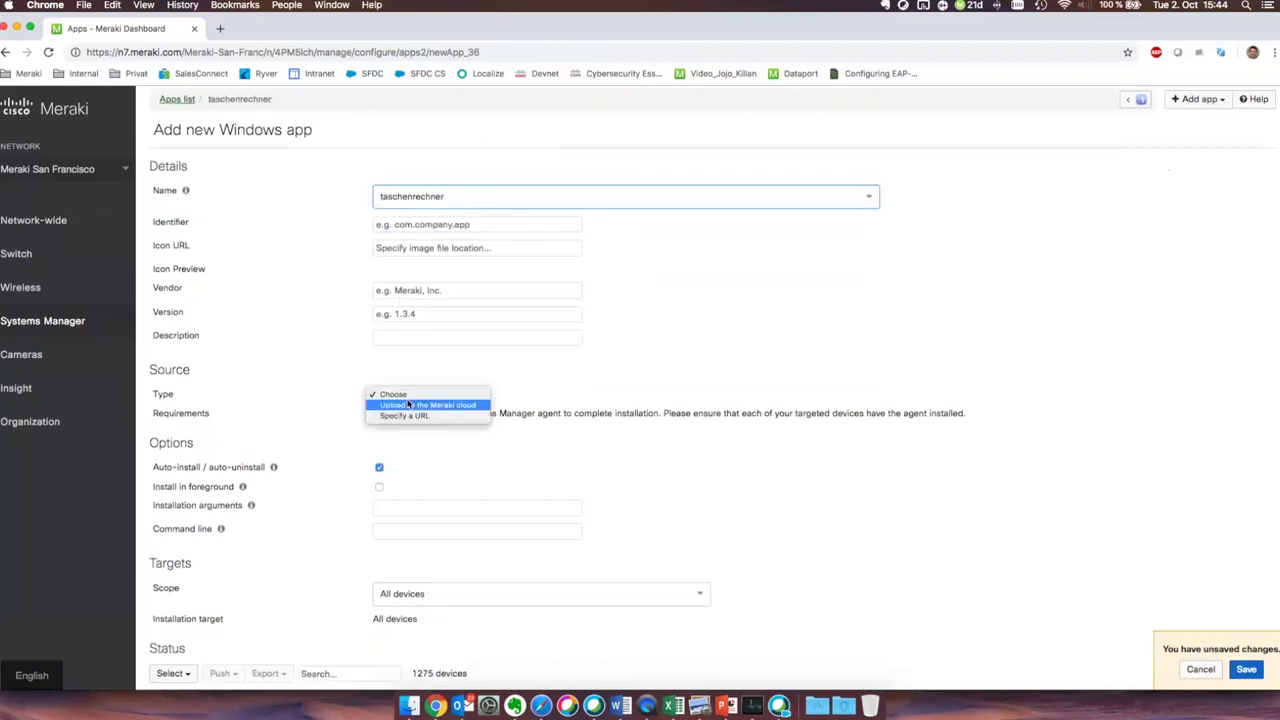
{"action": "left_click", "coordinate": [439, 407]}
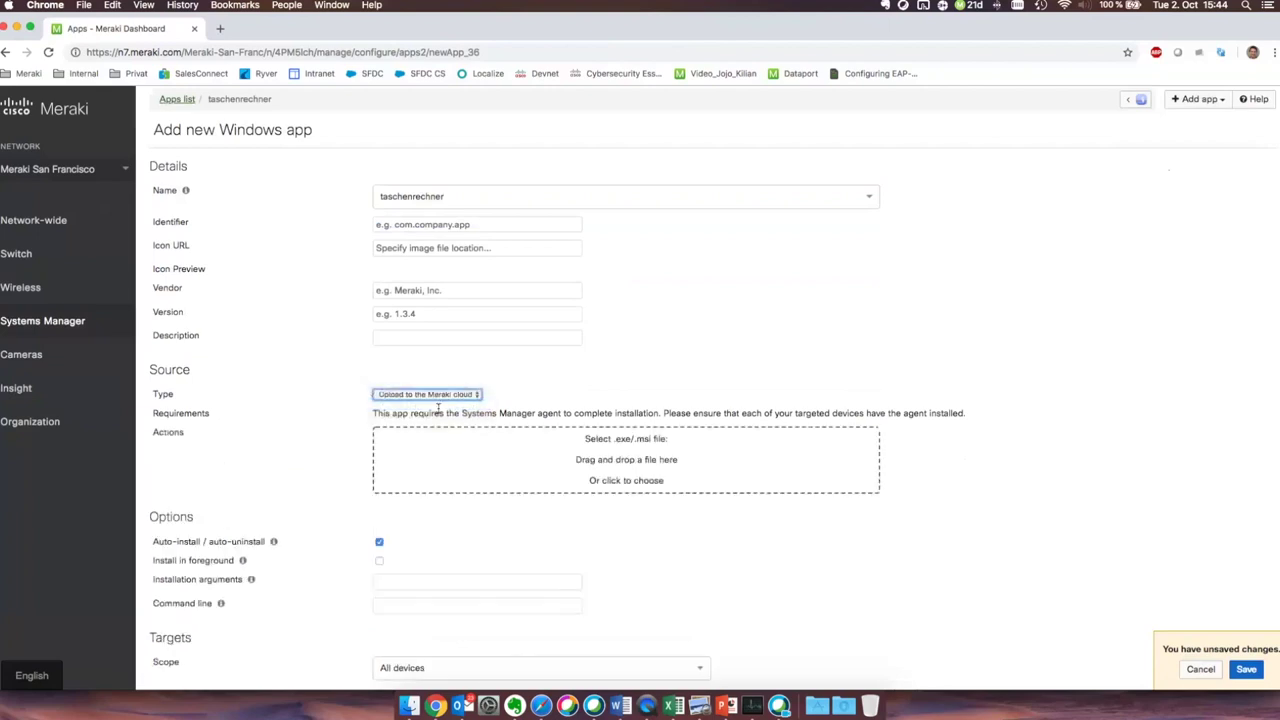
{"action": "left_click", "coordinate": [619, 447]}
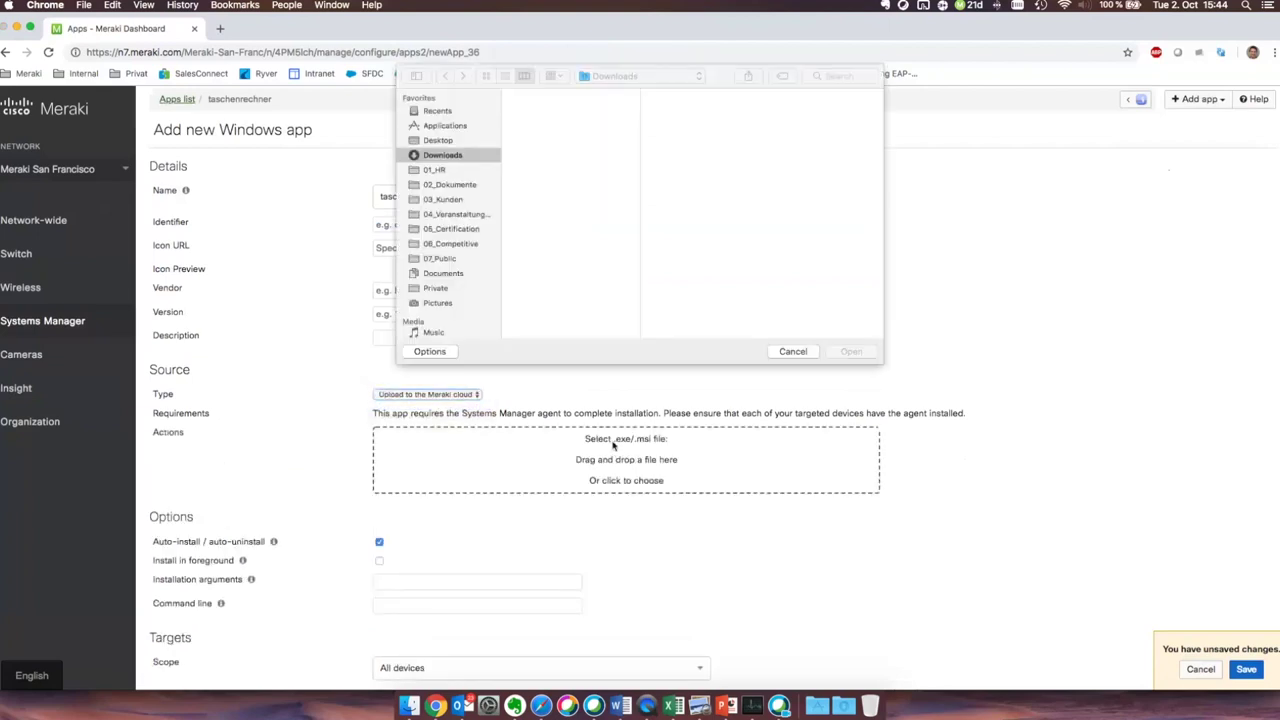
{"action": "left_click", "coordinate": [793, 351]}
Change the taschenrechner app's source type to Specify a URL
{"action": "left_click", "coordinate": [450, 396]}
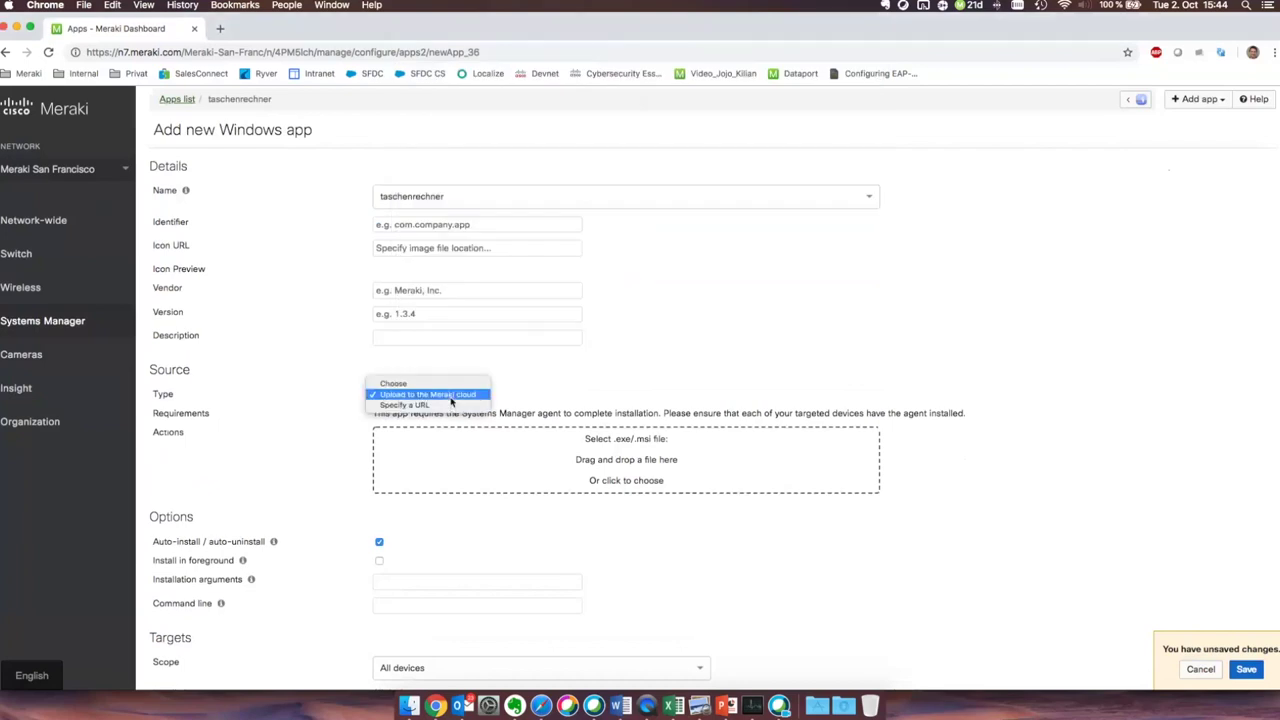
{"action": "left_click", "coordinate": [447, 405]}
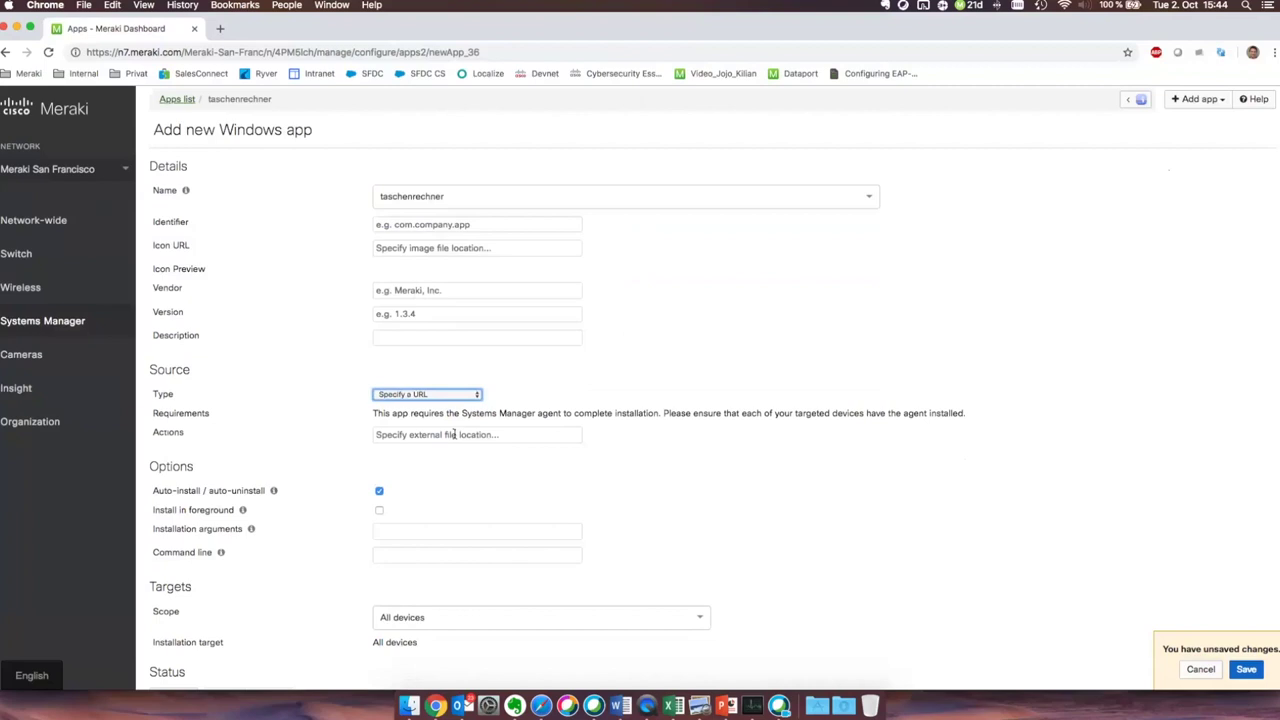
{"action": "scroll", "coordinate": [450, 445], "scroll_direction": "down", "scroll_amount": 5}
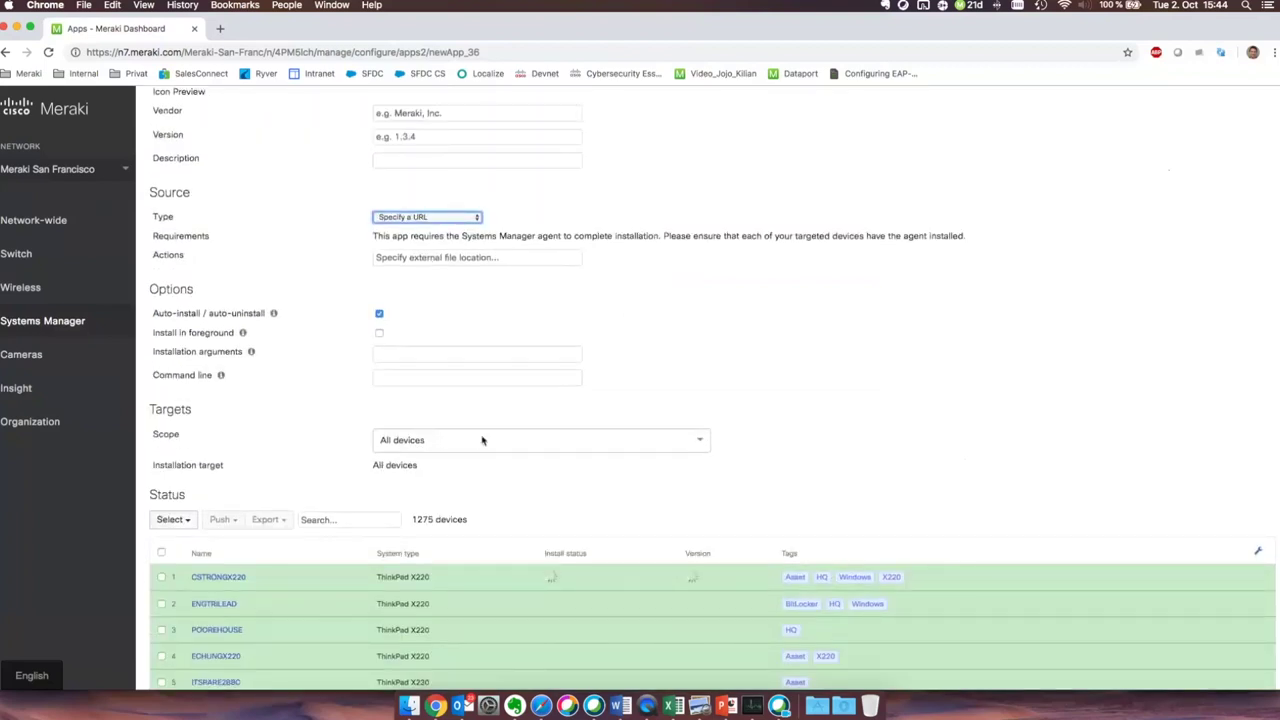
Enter "/autoinstall /quit /-s" as the app's command line, and clear it again
{"action": "left_click", "coordinate": [421, 373]}
{"action": "scroll", "coordinate": [421, 373], "scroll_direction": "up", "scroll_amount": 2}
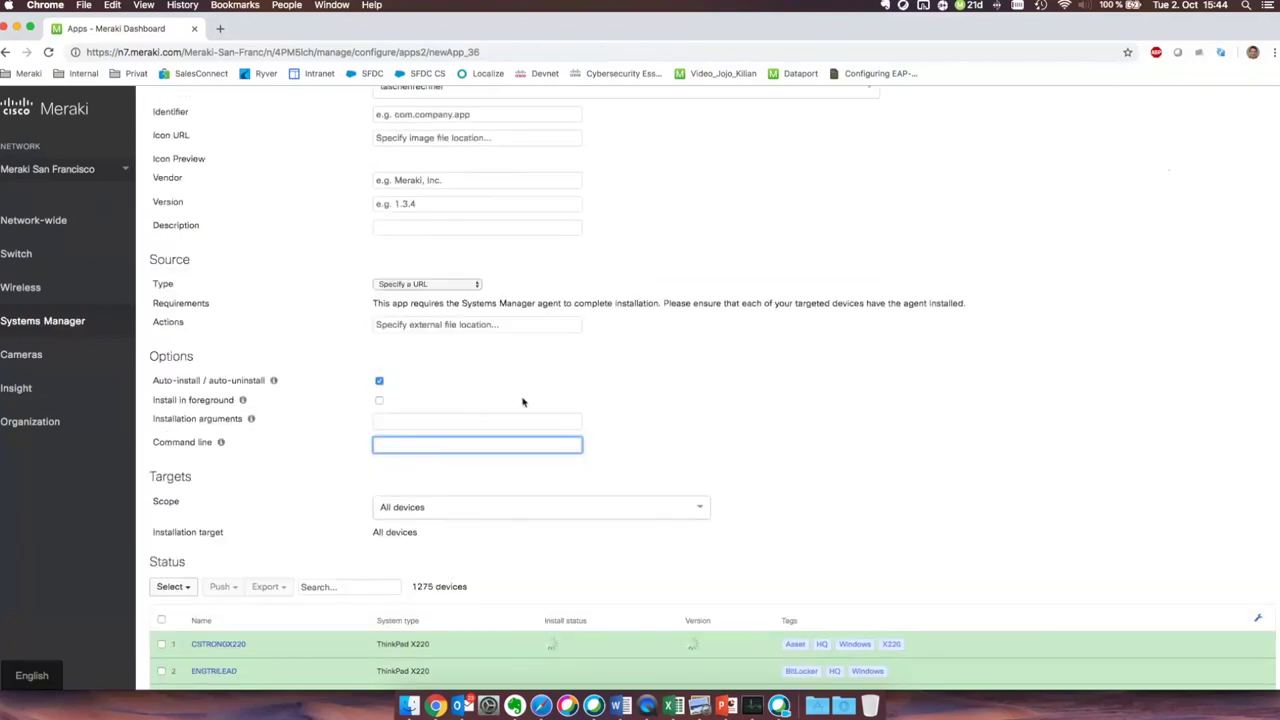
{"action": "type", "text": "/autoinstall /quit /-s"}
{"action": "triple_click", "coordinate": [416, 438]}
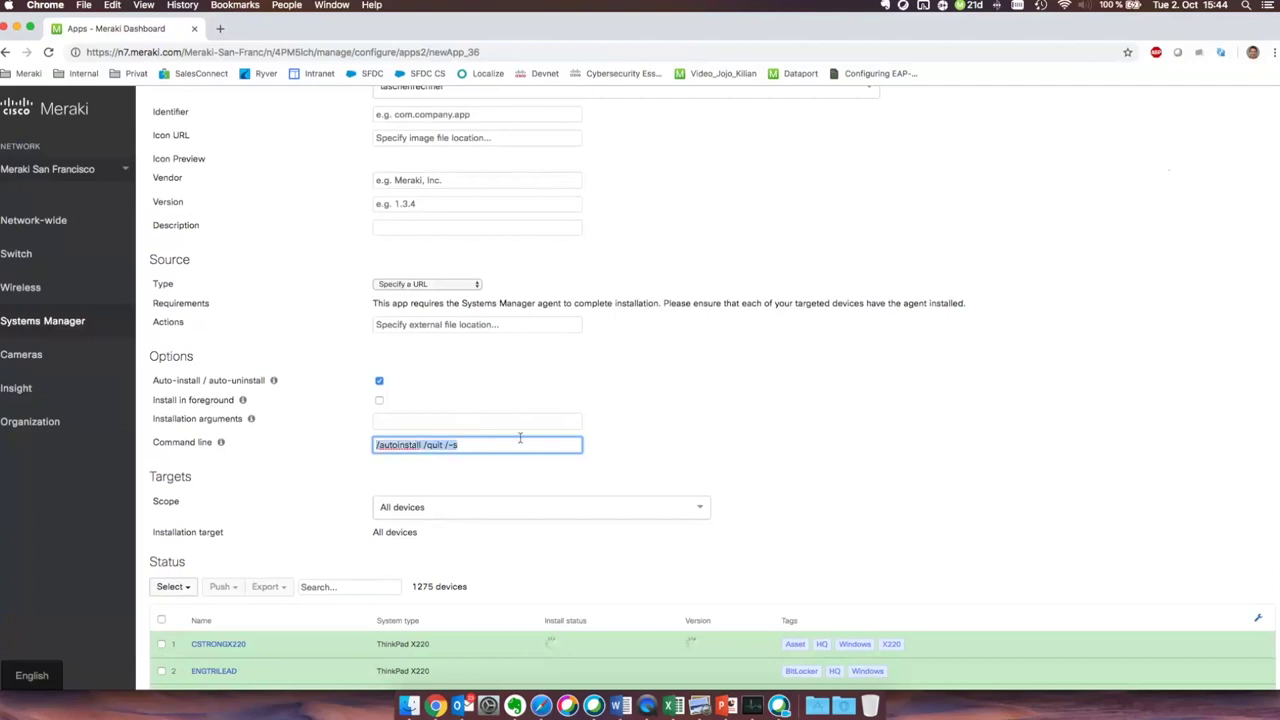
{"action": "key", "text": "BackSpace"}
{"action": "left_click", "coordinate": [663, 421]}
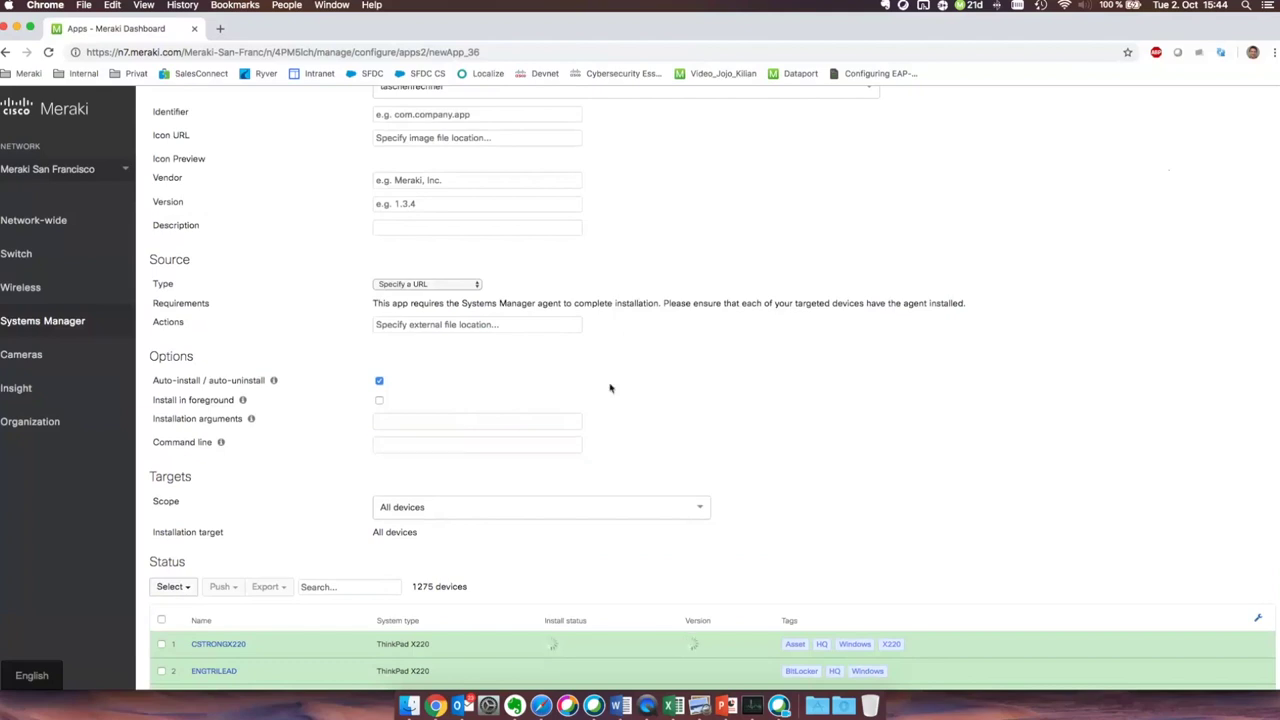
Return to the apps list without saving and check the Meraki Account's sync status under Sync VPP accounts
{"action": "scroll", "coordinate": [609, 386], "scroll_direction": "up", "scroll_amount": 3}
{"action": "left_click", "coordinate": [188, 142]}
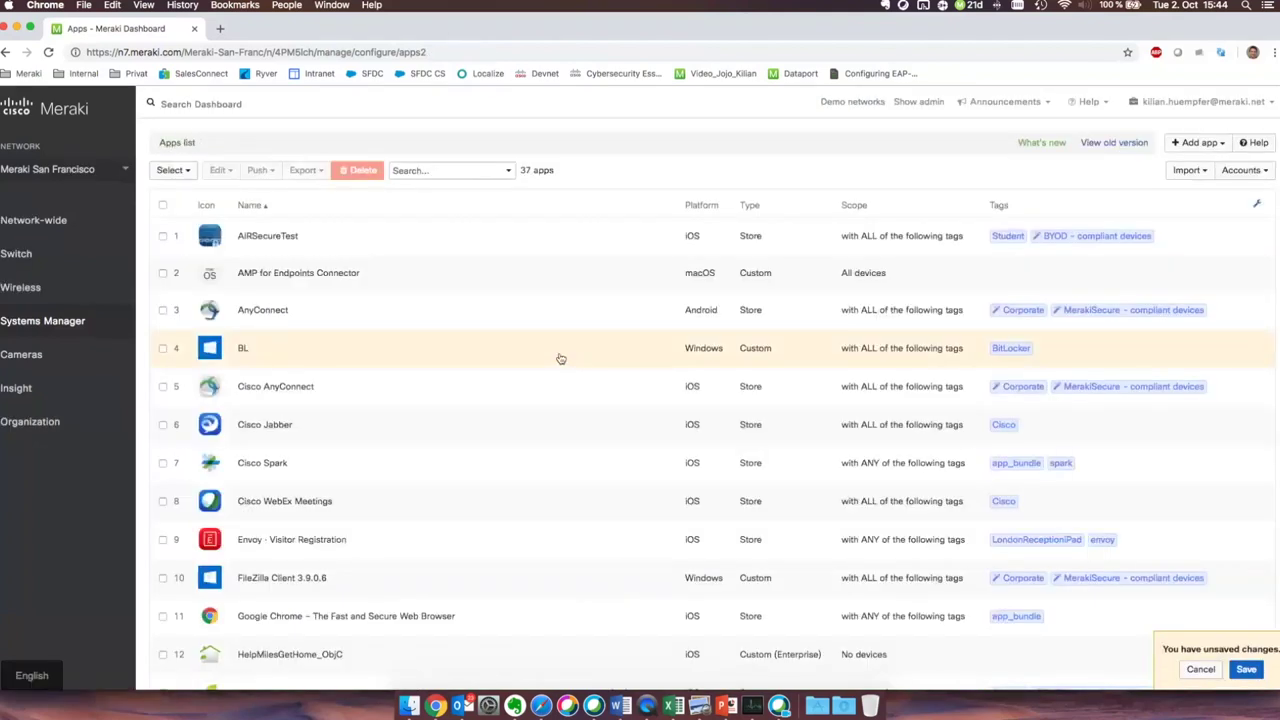
{"action": "left_click", "coordinate": [1233, 175]}
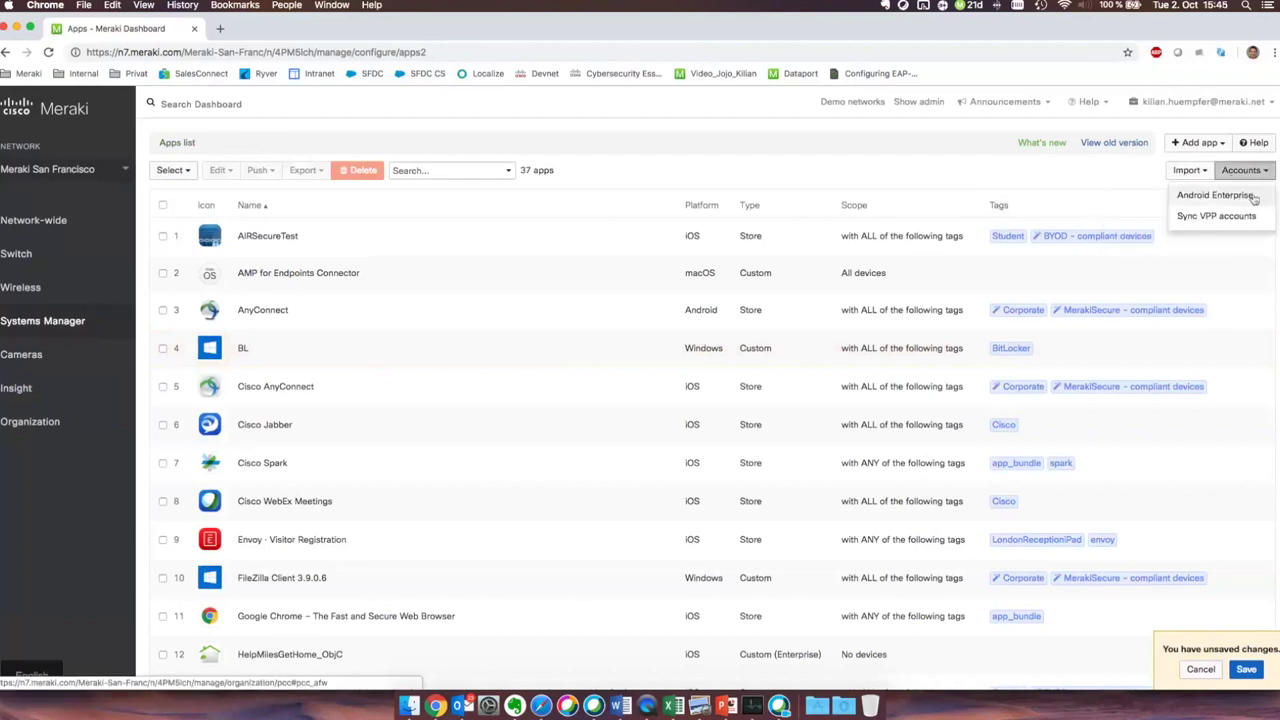
{"action": "mouse_move", "coordinate": [1253, 200]}
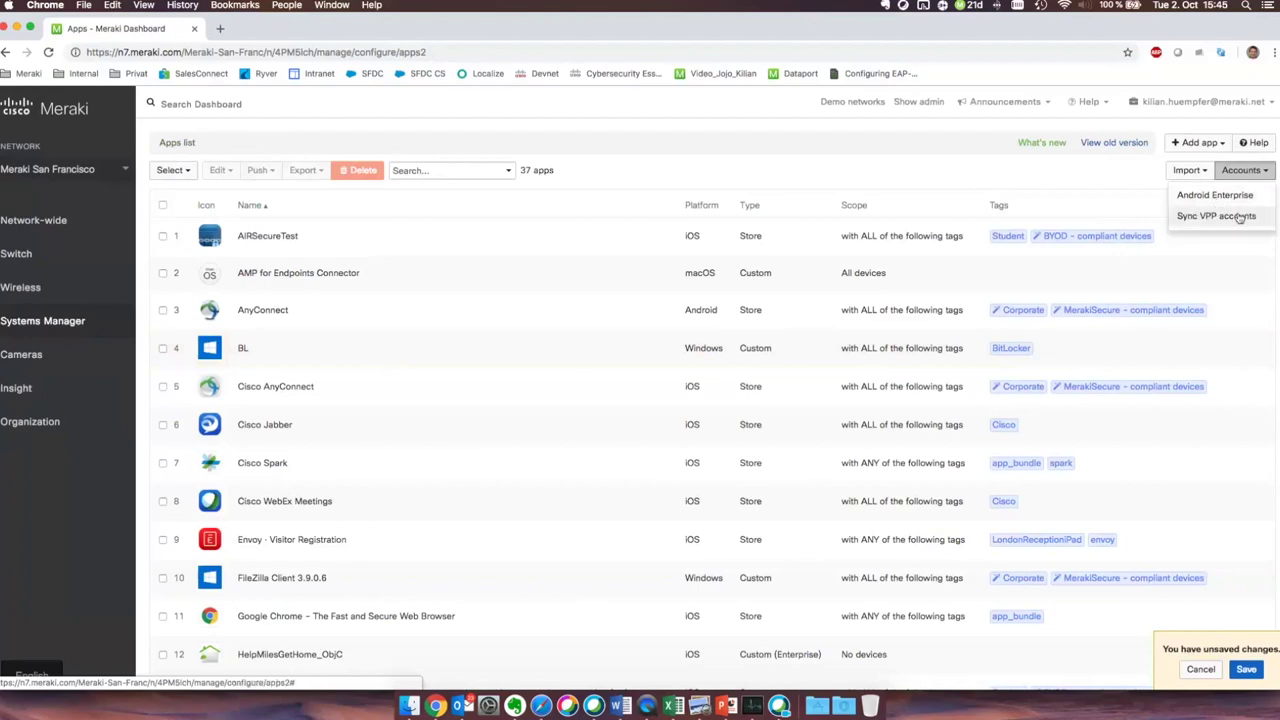
{"action": "left_click", "coordinate": [1240, 217]}
{"action": "left_click", "coordinate": [745, 190]}
{"action": "left_click", "coordinate": [690, 209]}
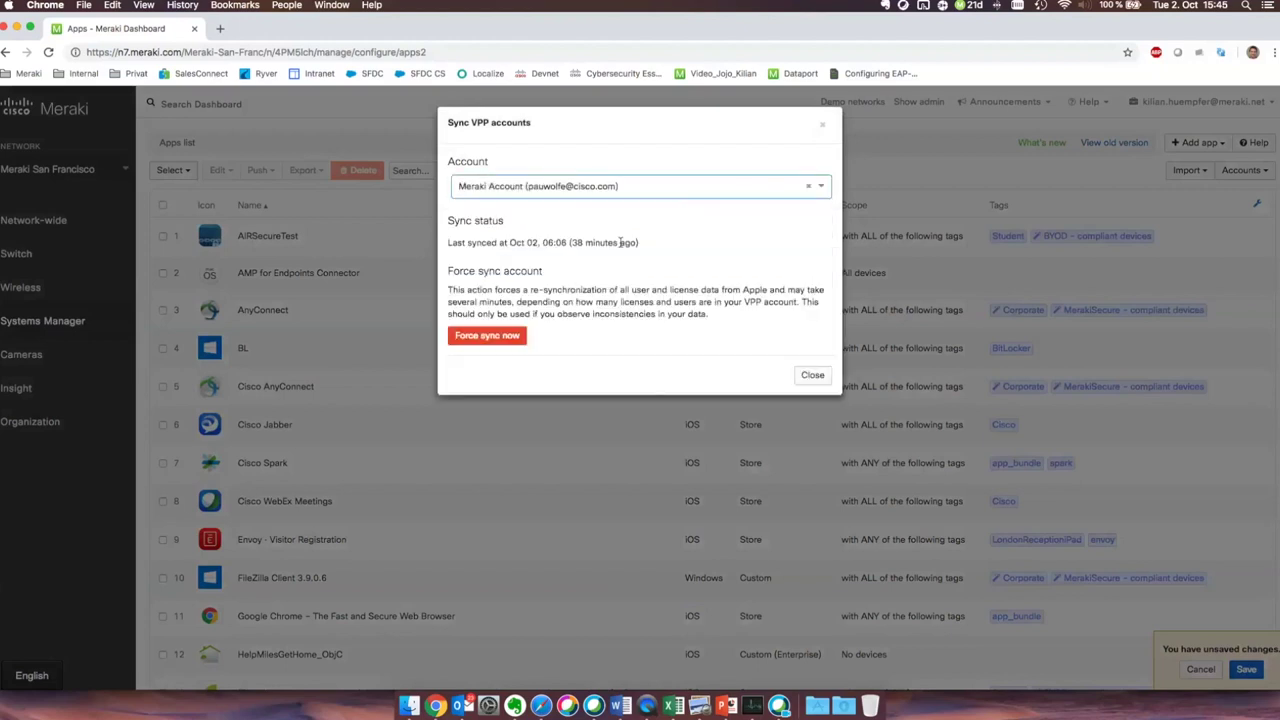
{"action": "left_click", "coordinate": [824, 127]}
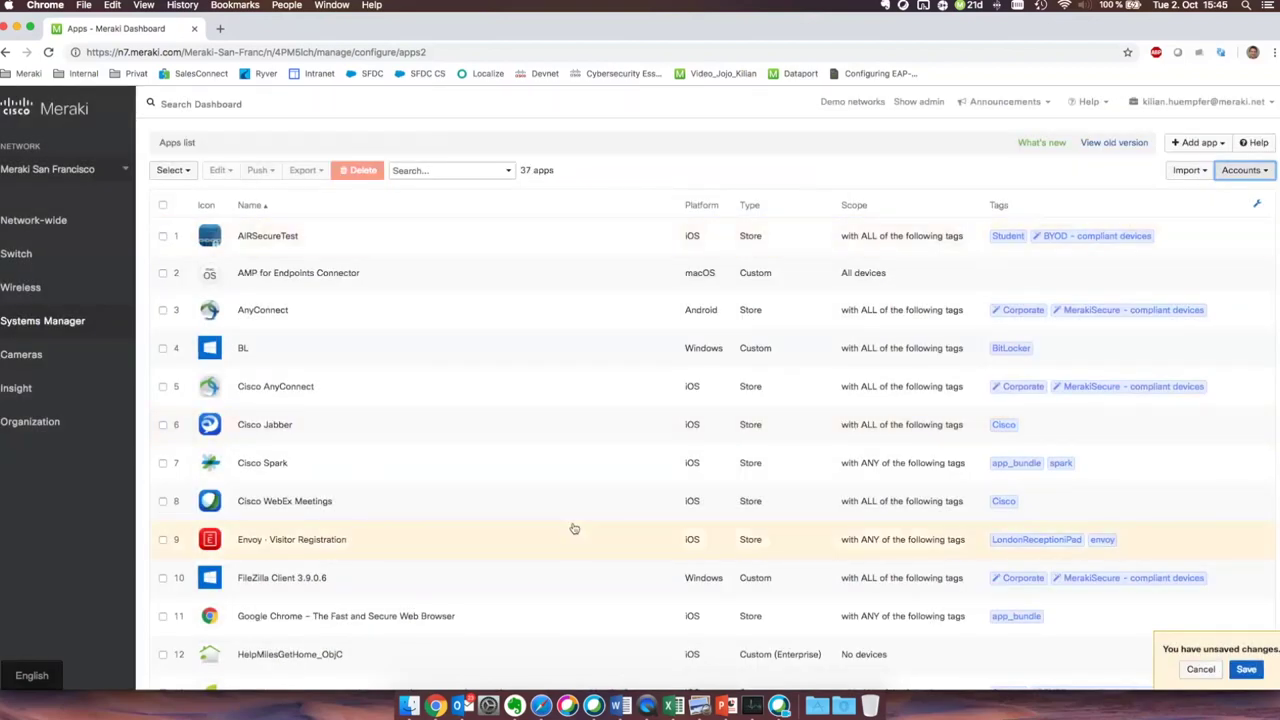
Filter the apps list to the iOS platform
{"action": "scroll", "coordinate": [578, 527], "scroll_direction": "down", "scroll_amount": 2}
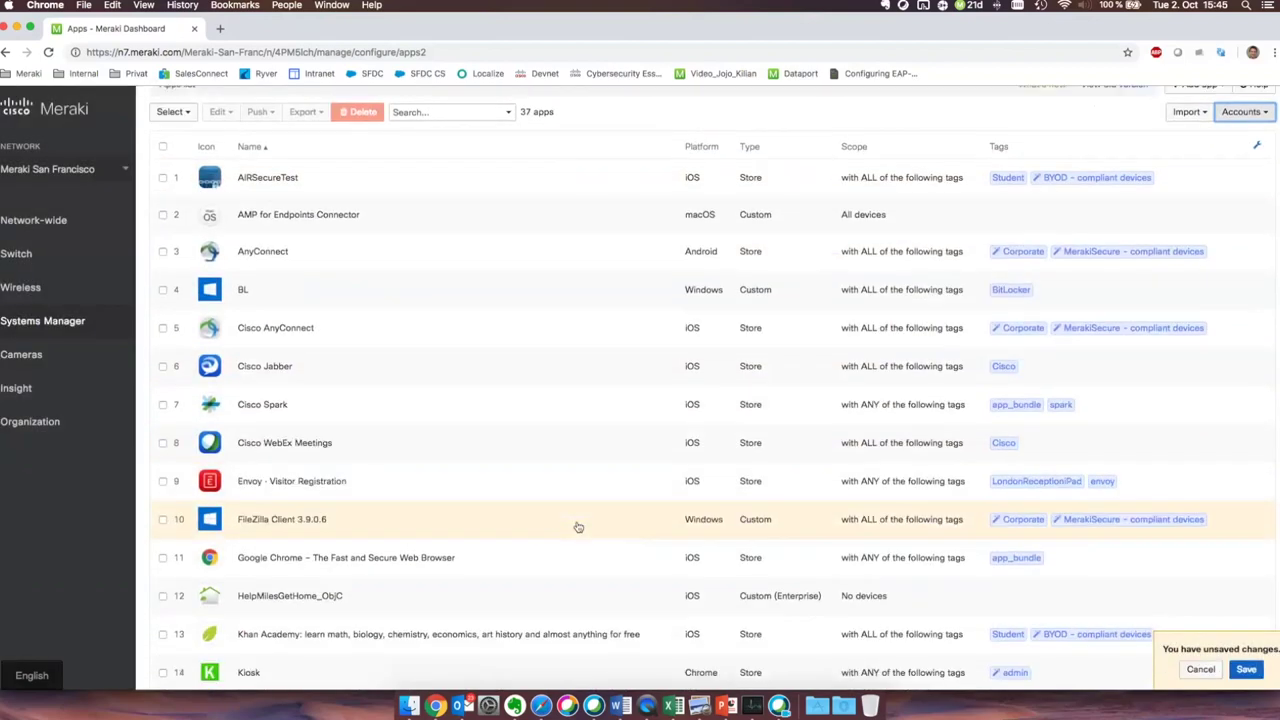
{"action": "scroll", "coordinate": [578, 527], "scroll_direction": "up", "scroll_amount": 2}
{"action": "left_click", "coordinate": [511, 171]}
{"action": "left_click", "coordinate": [500, 290]}
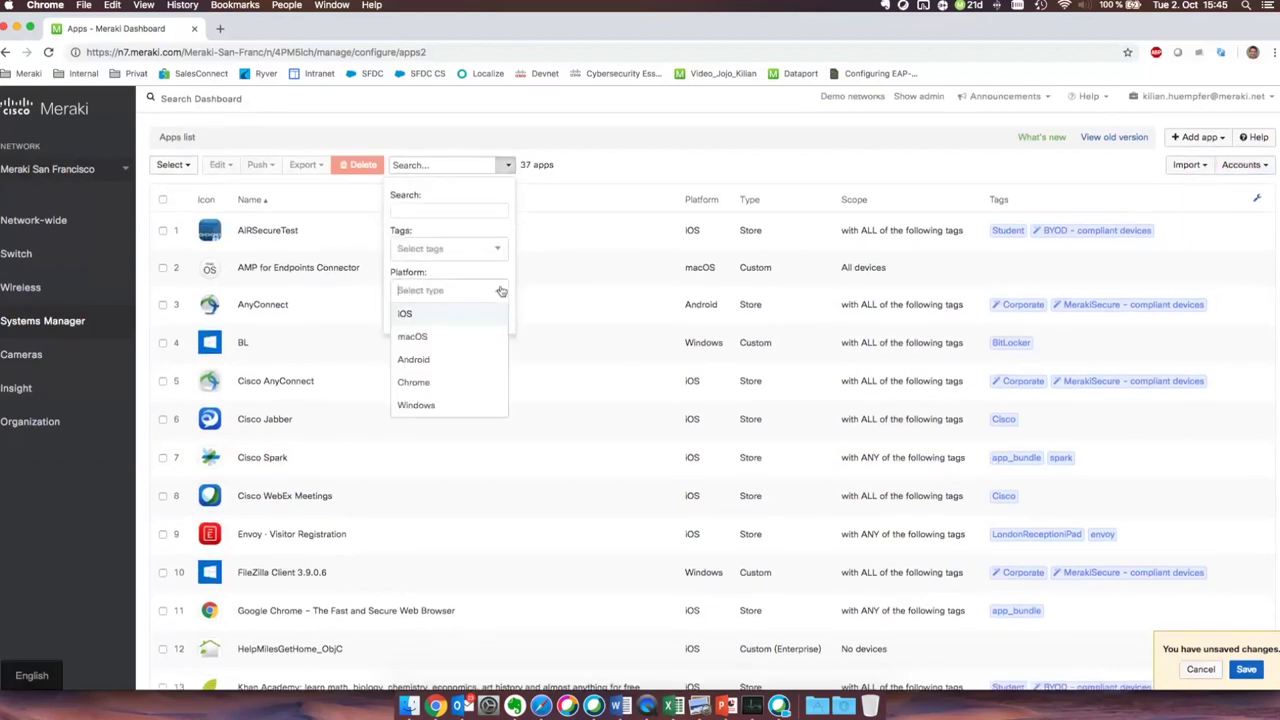
{"action": "left_click", "coordinate": [405, 312]}
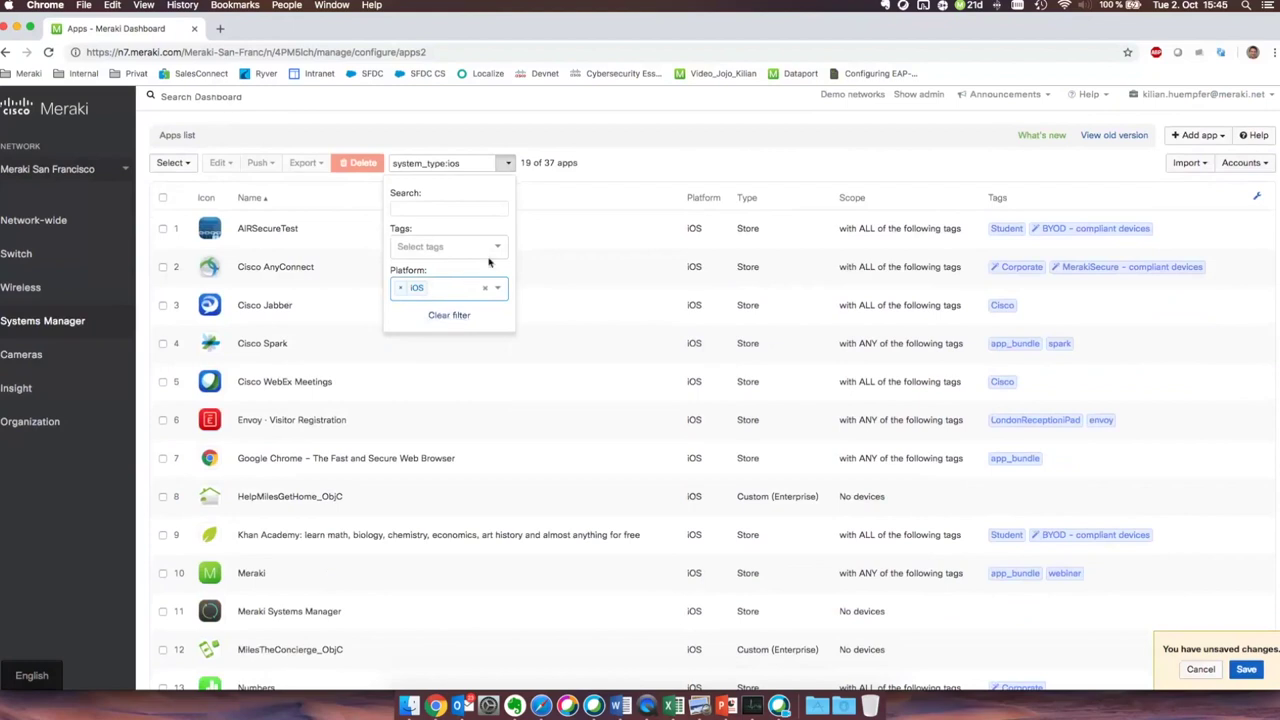
{"action": "left_click", "coordinate": [608, 177]}
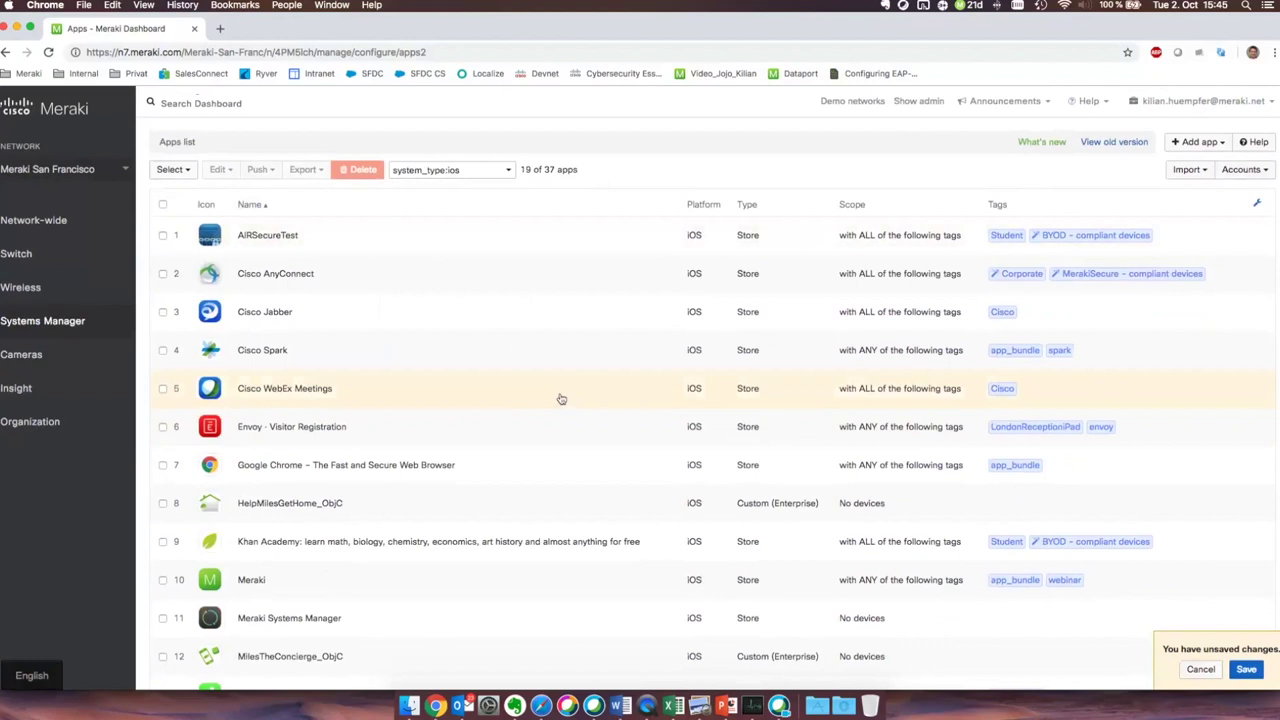
Select the paid apps in the filtered list and look through the entries
{"action": "left_click", "coordinate": [190, 170]}
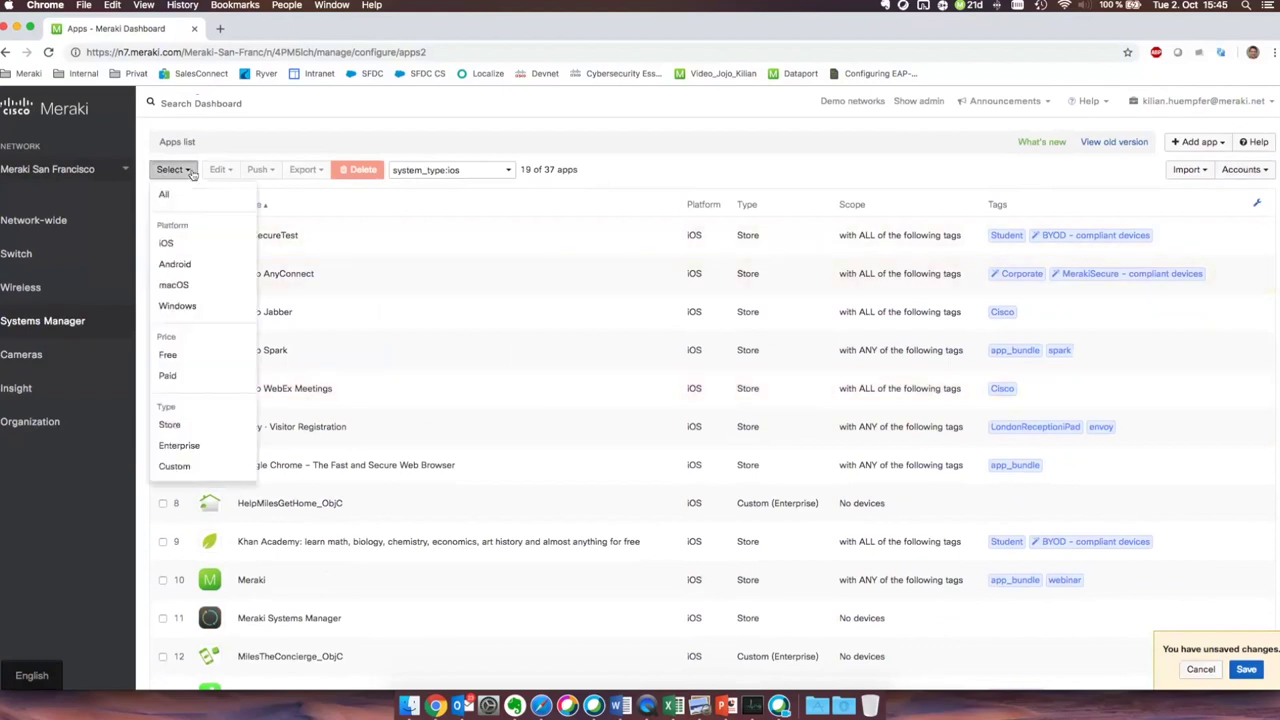
{"action": "left_click", "coordinate": [190, 377]}
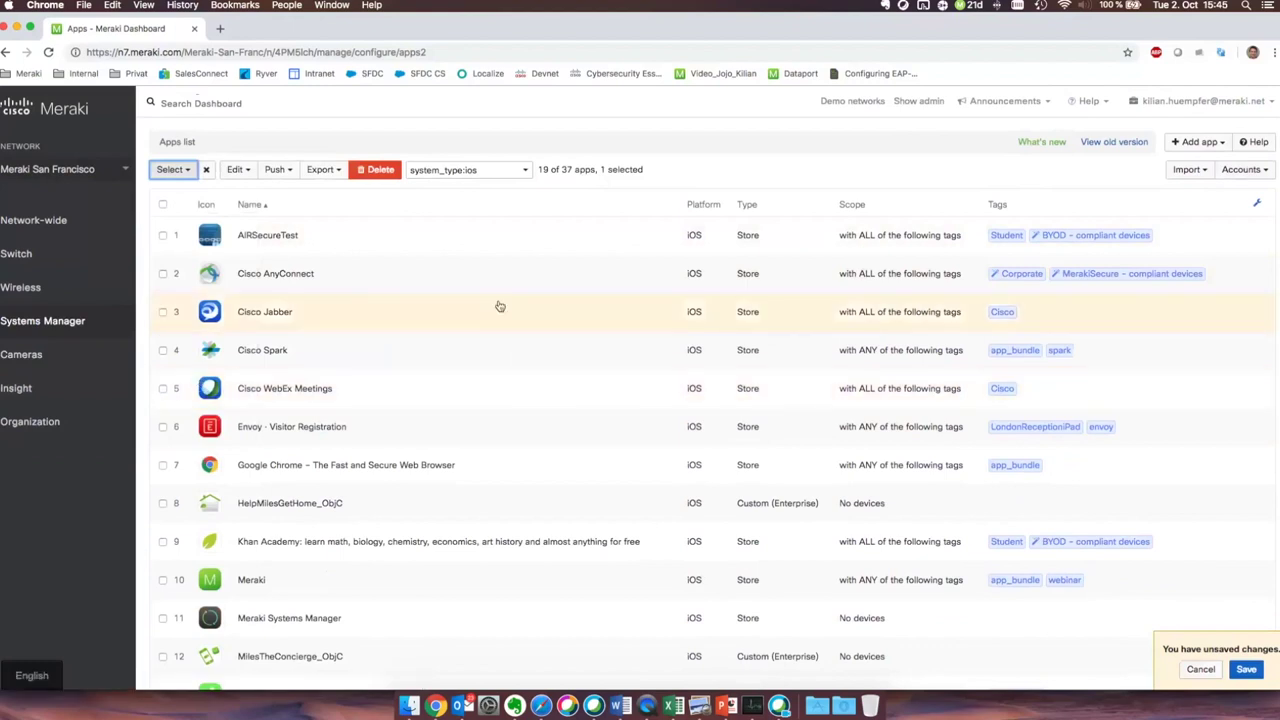
{"action": "left_click", "coordinate": [494, 170]}
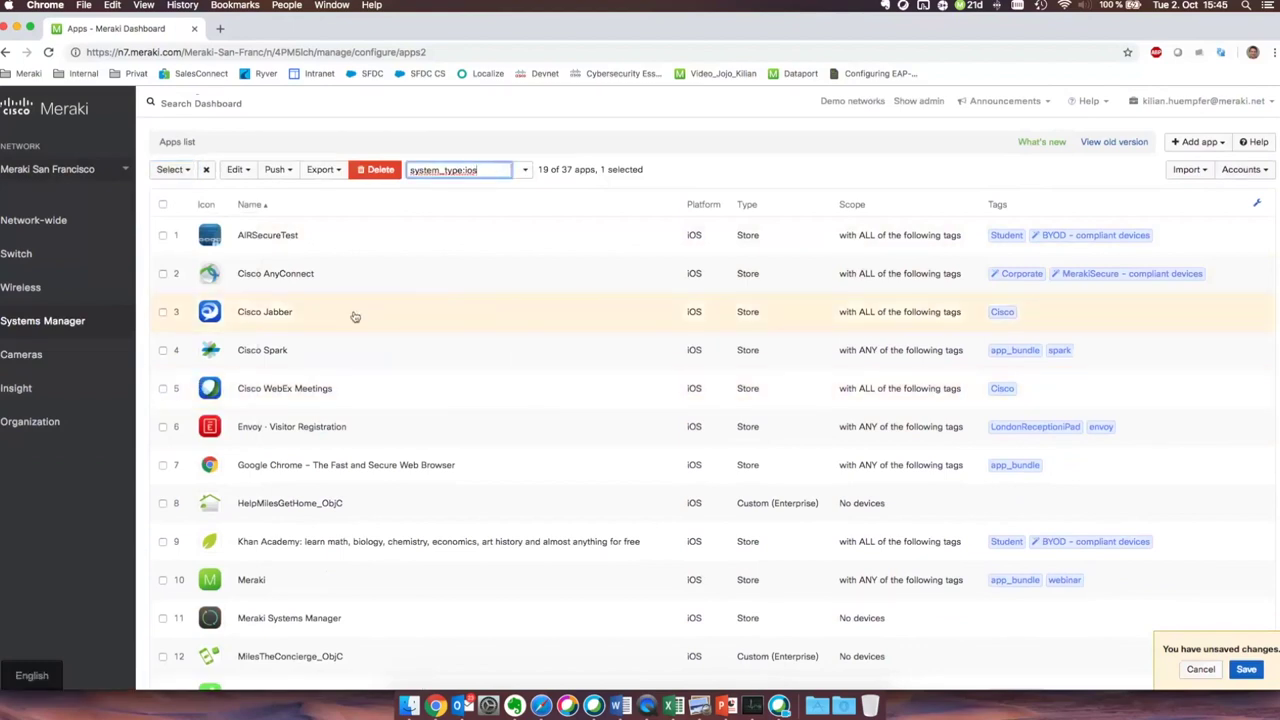
{"action": "scroll", "coordinate": [355, 314], "scroll_direction": "down", "scroll_amount": 3}
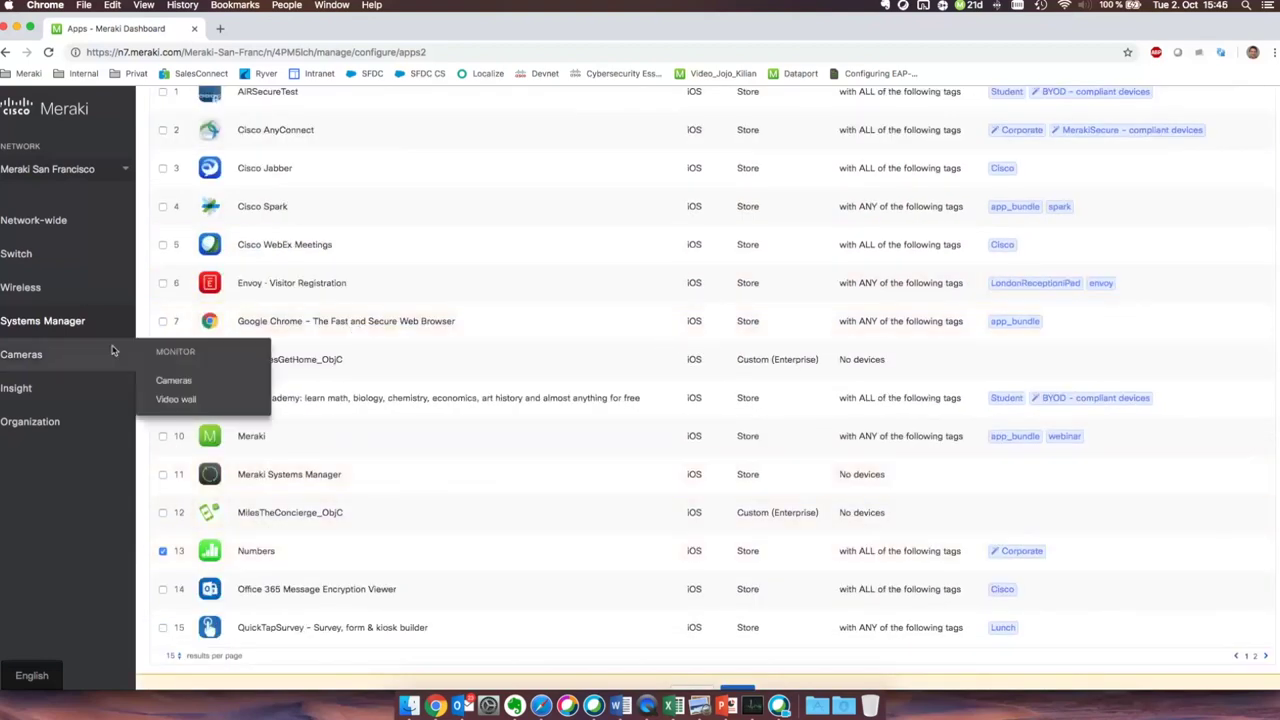
Go to Systems Manager's owner management page, view the form for creating an owner, and close it without saving
{"action": "mouse_move", "coordinate": [108, 337]}
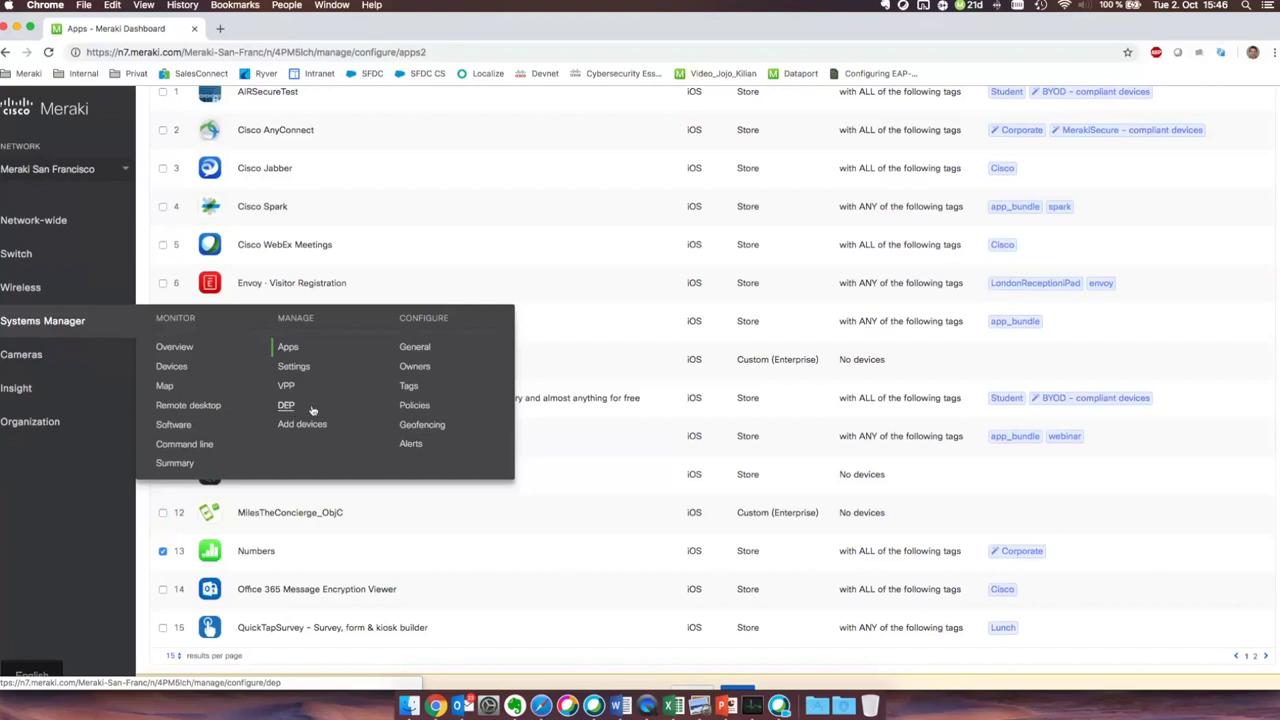
{"action": "left_click", "coordinate": [438, 369]}
{"action": "key", "text": "Return"}
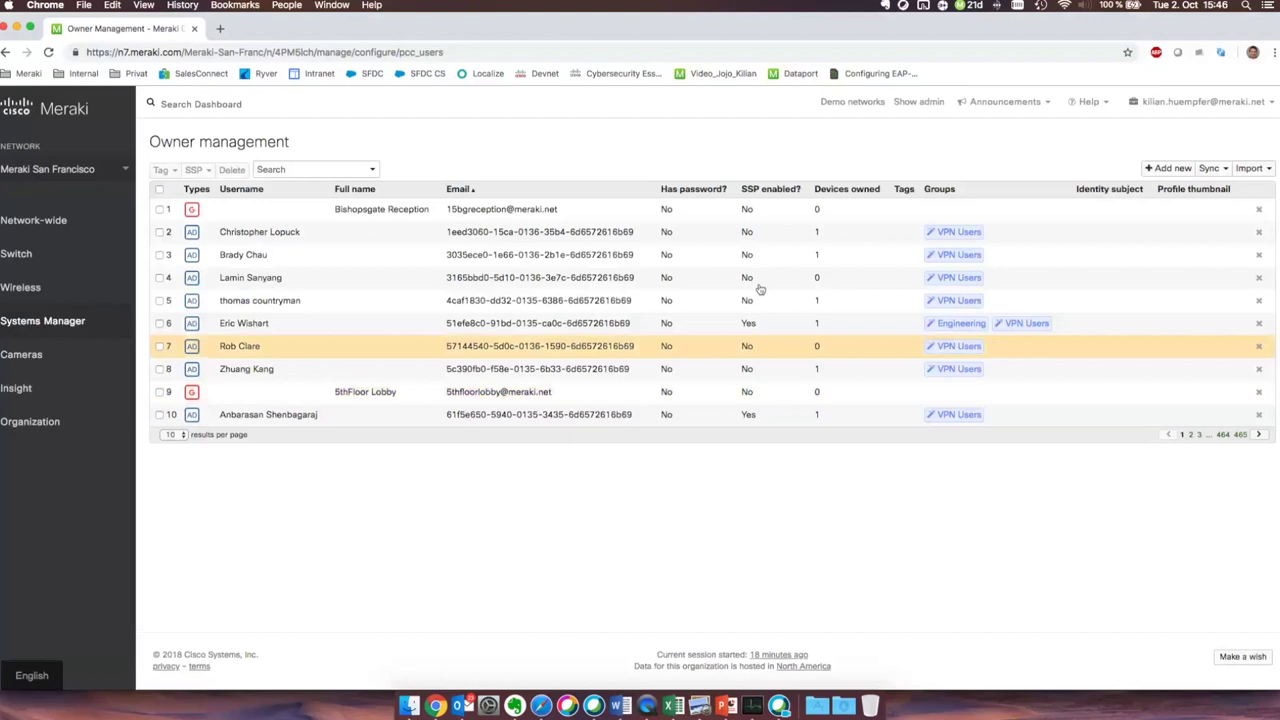
{"action": "left_click", "coordinate": [1150, 168]}
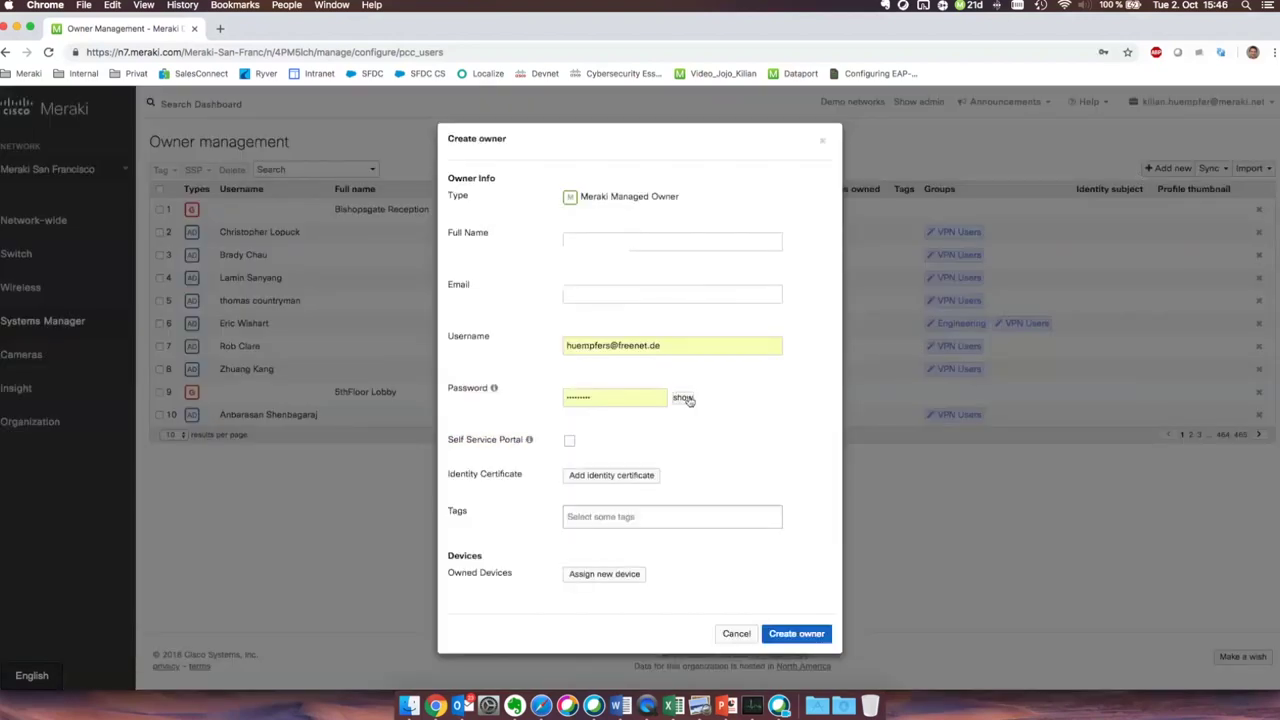
{"action": "left_click", "coordinate": [822, 140]}
Review the import and sync options available for owners, including CSV, VPP, ASM and AD groups
{"action": "left_click", "coordinate": [1250, 168]}
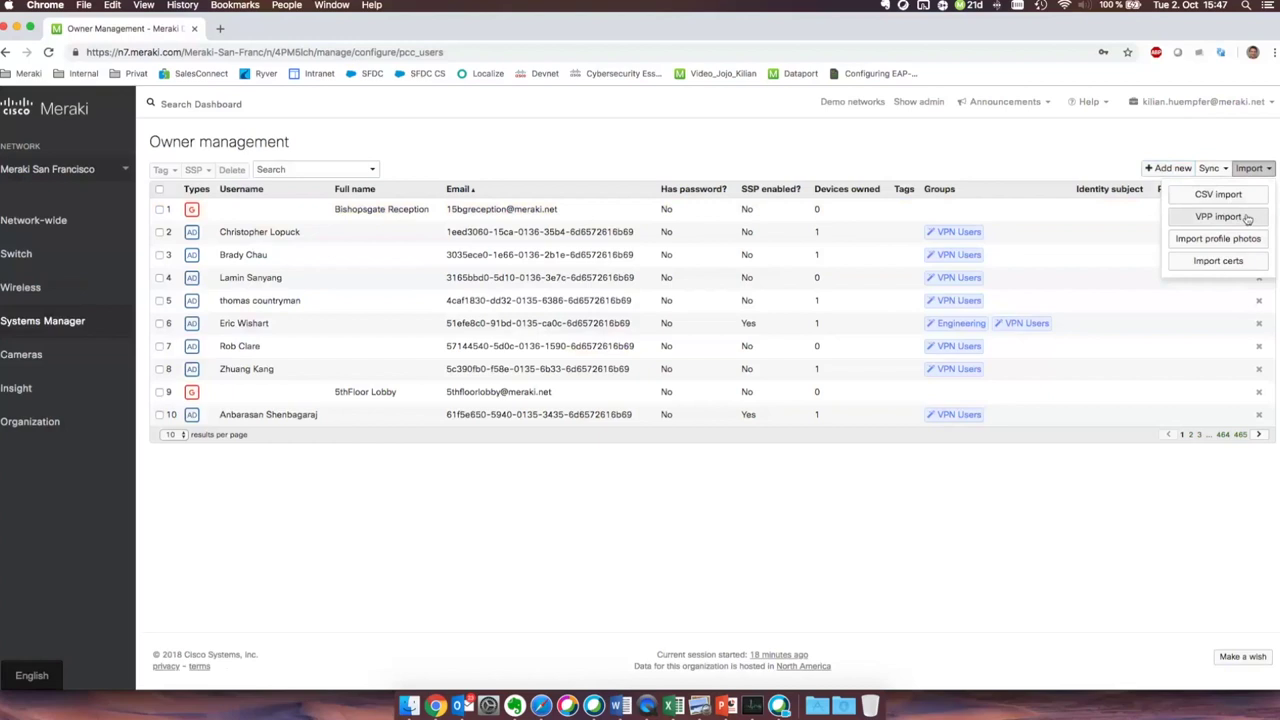
{"action": "left_click", "coordinate": [1226, 172]}
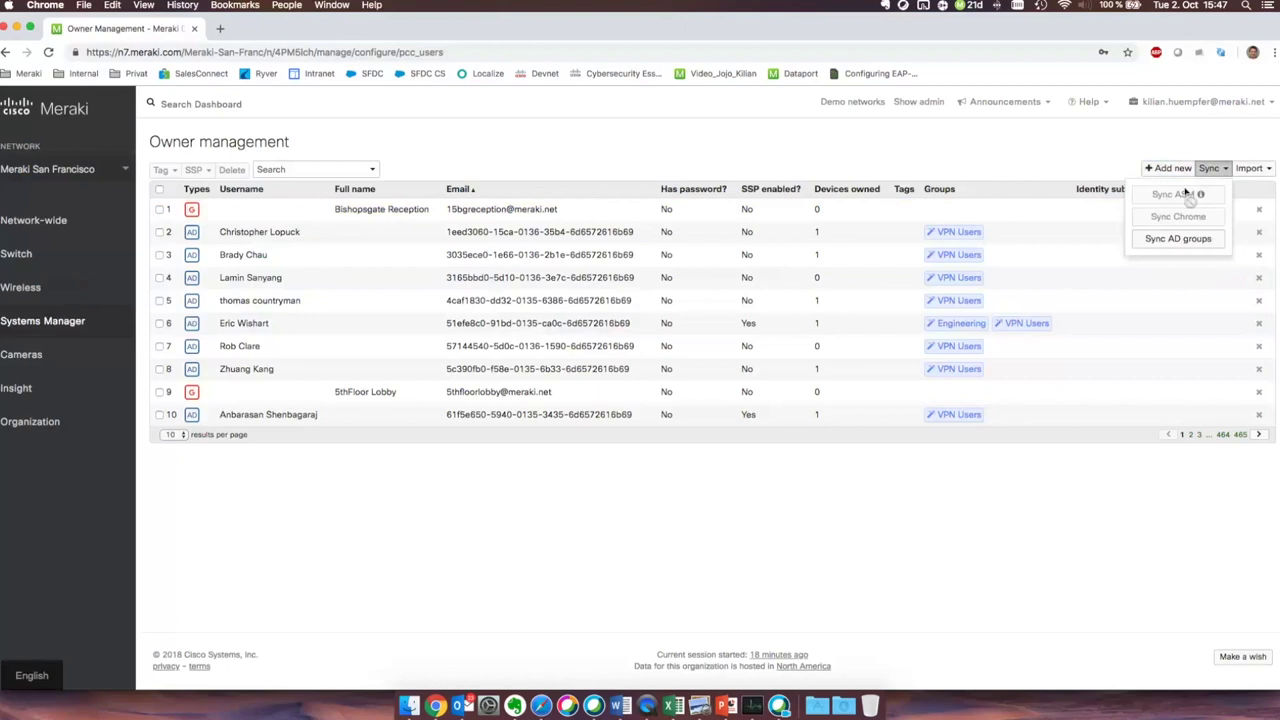
{"action": "mouse_move", "coordinate": [1201, 196]}
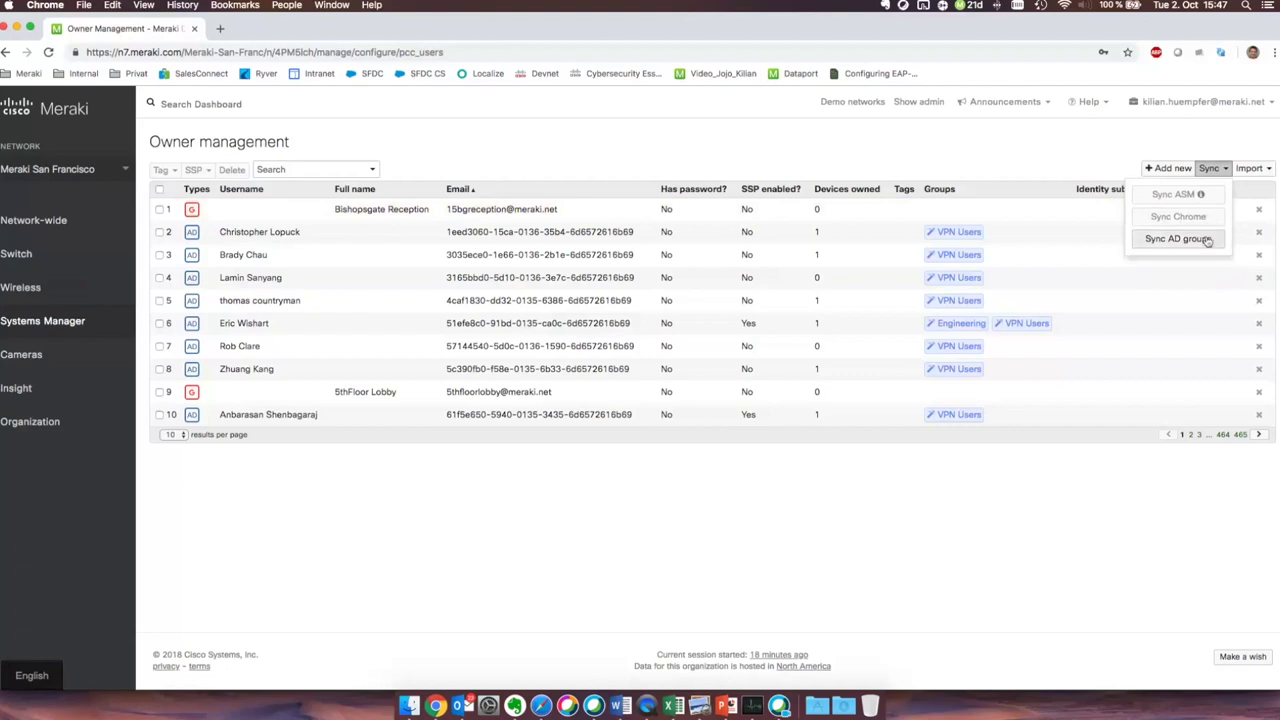
{"action": "left_click", "coordinate": [1228, 170]}
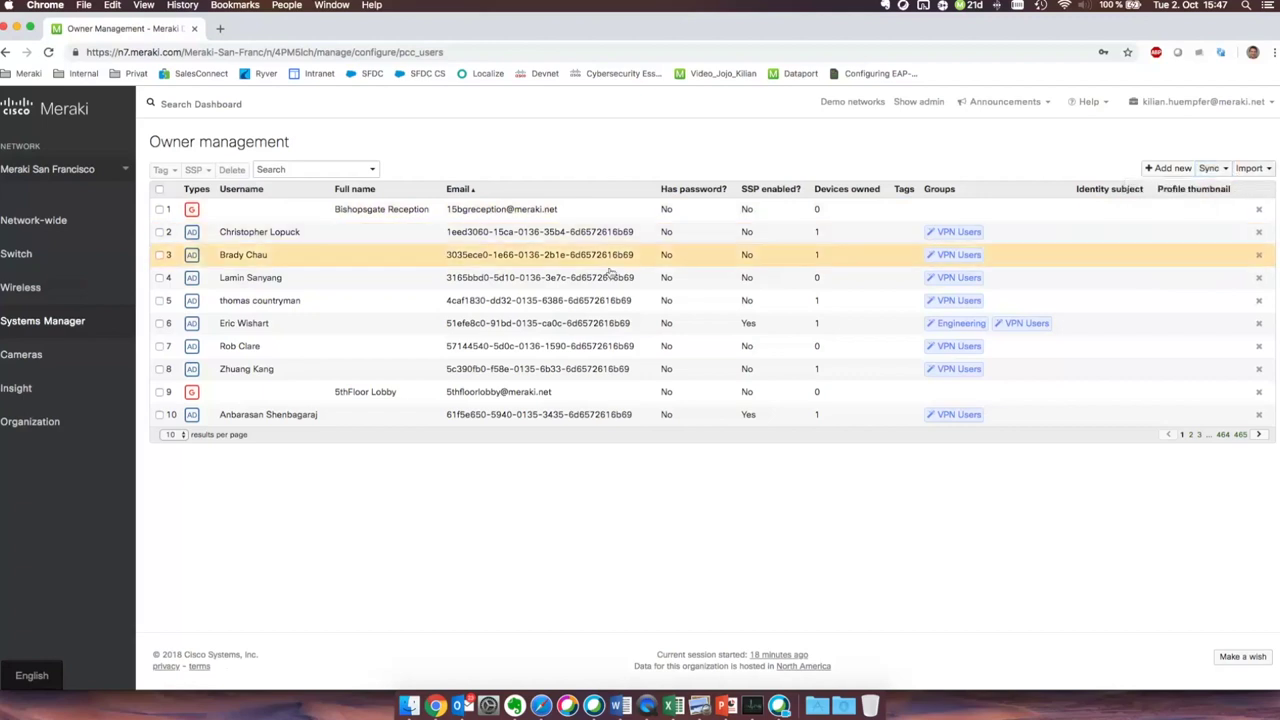
Select the owner in row 6 and pick admin as a tag to add, leaving without applying it
{"action": "left_click", "coordinate": [161, 323]}
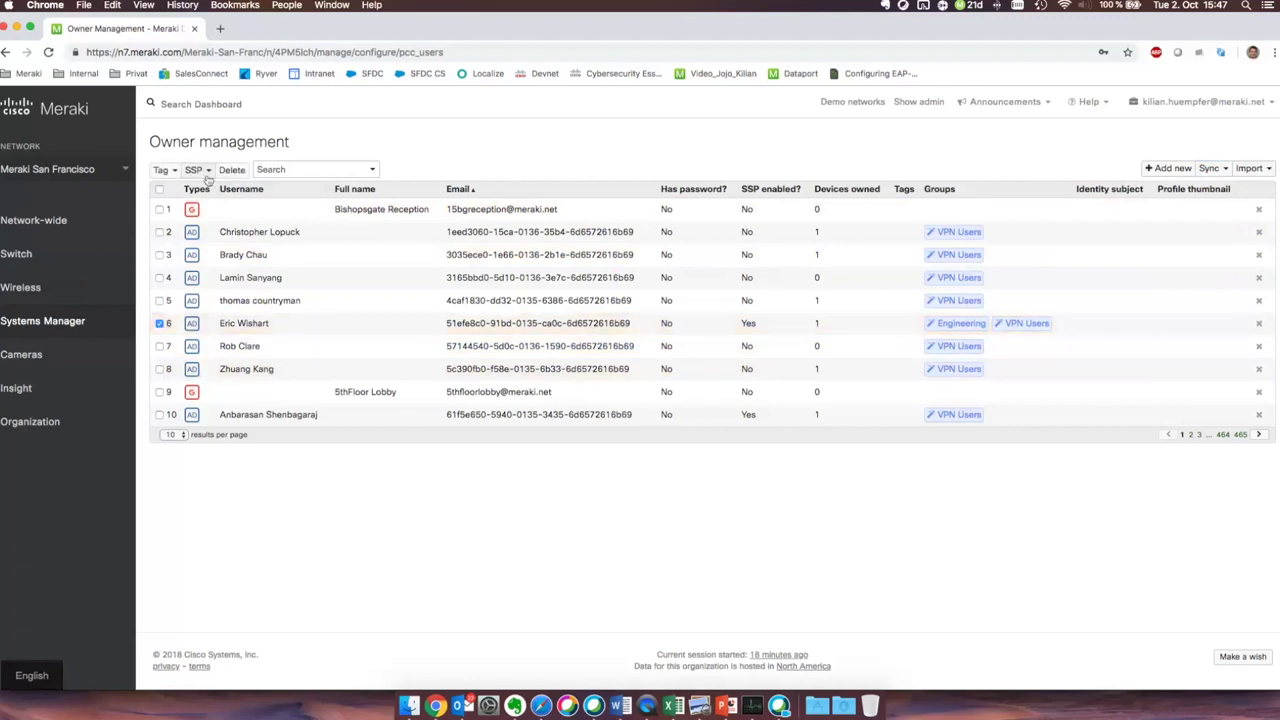
{"action": "left_click", "coordinate": [163, 170]}
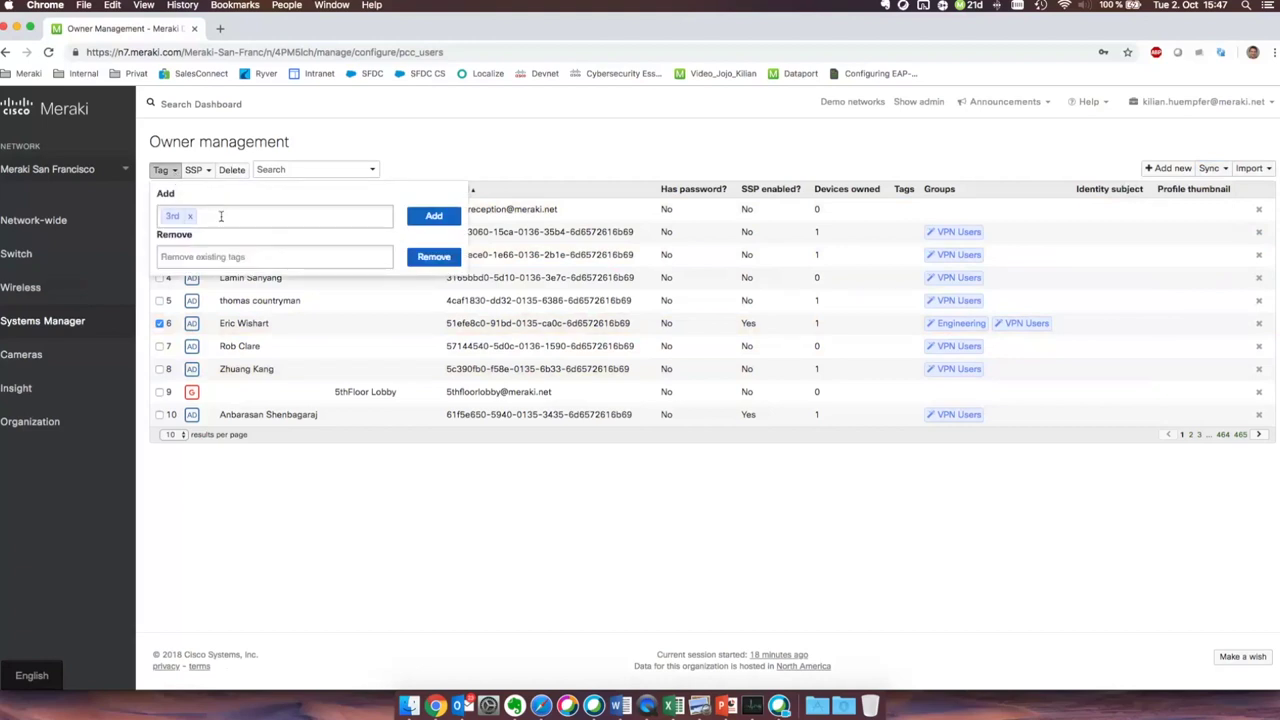
{"action": "left_click", "coordinate": [221, 216]}
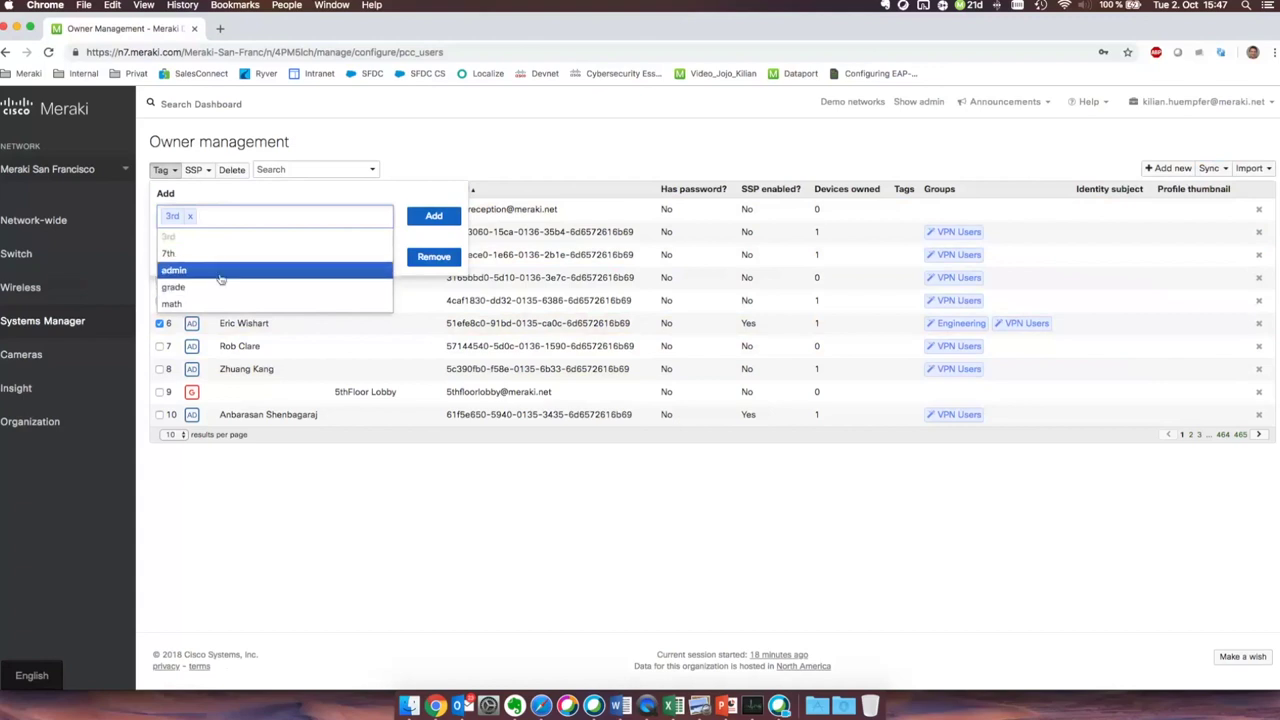
{"action": "left_click", "coordinate": [186, 270]}
{"action": "left_click", "coordinate": [443, 175]}
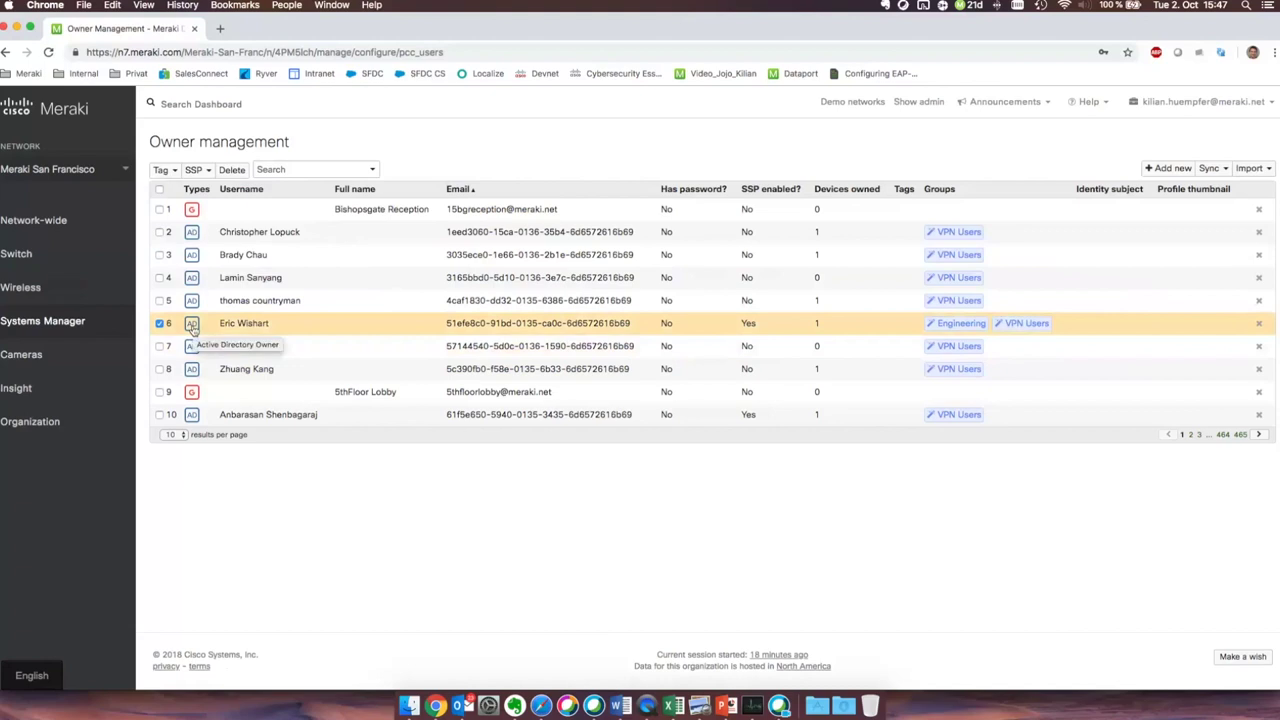
Open the row 6 owner's details, add TESTMPRO8 to the owned devices, and leave without updating the owner
{"action": "left_click", "coordinate": [251, 324]}
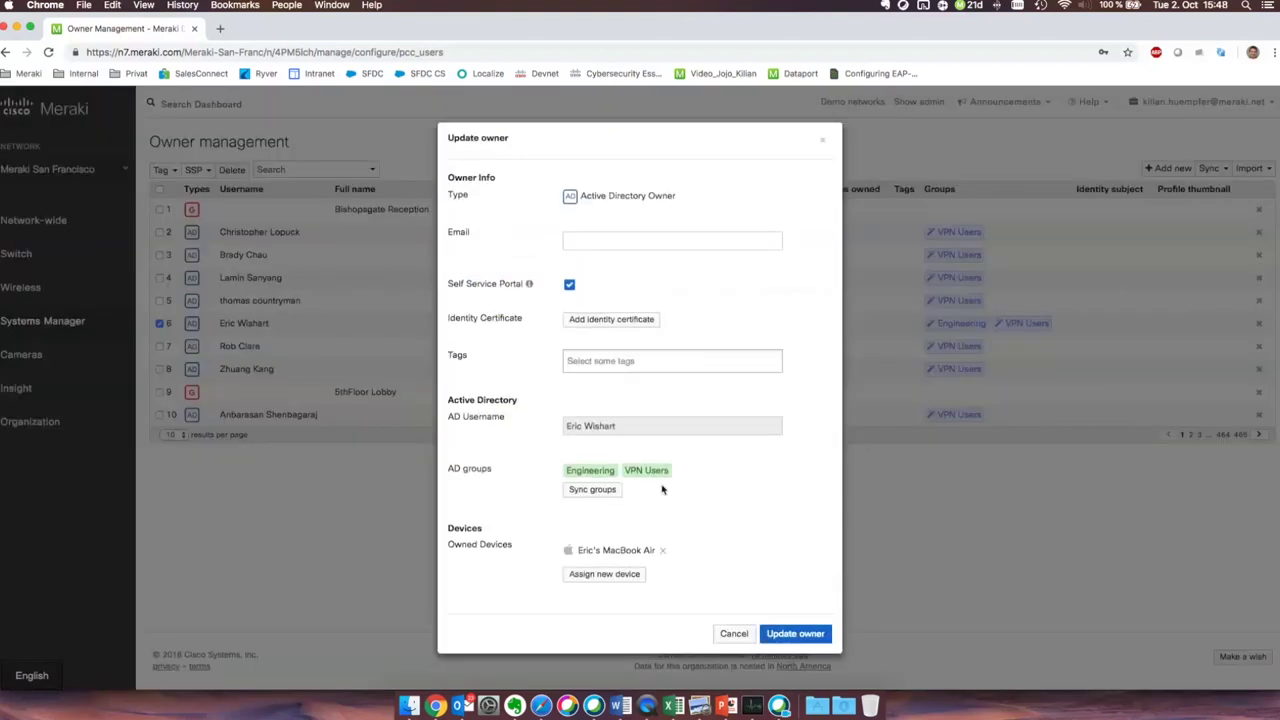
{"action": "triple_click", "coordinate": [506, 544]}
{"action": "left_click", "coordinate": [582, 574]}
{"action": "left_click", "coordinate": [593, 574]}
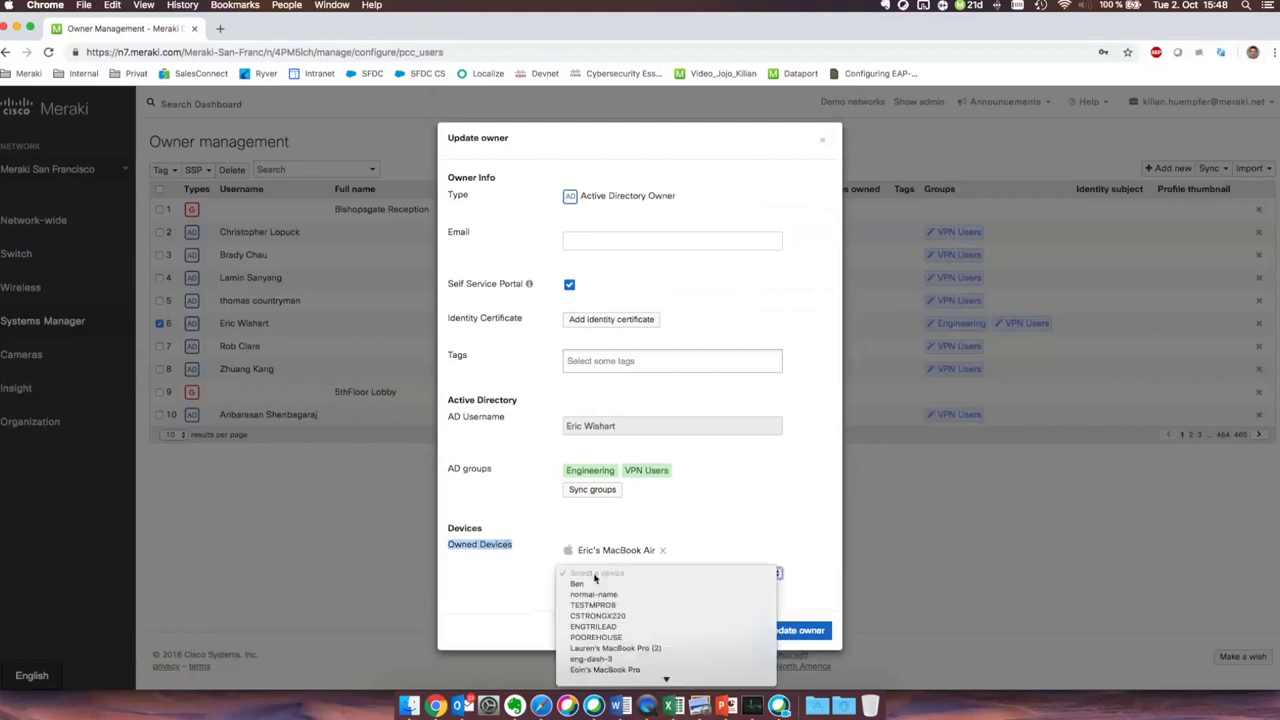
{"action": "left_click", "coordinate": [633, 606]}
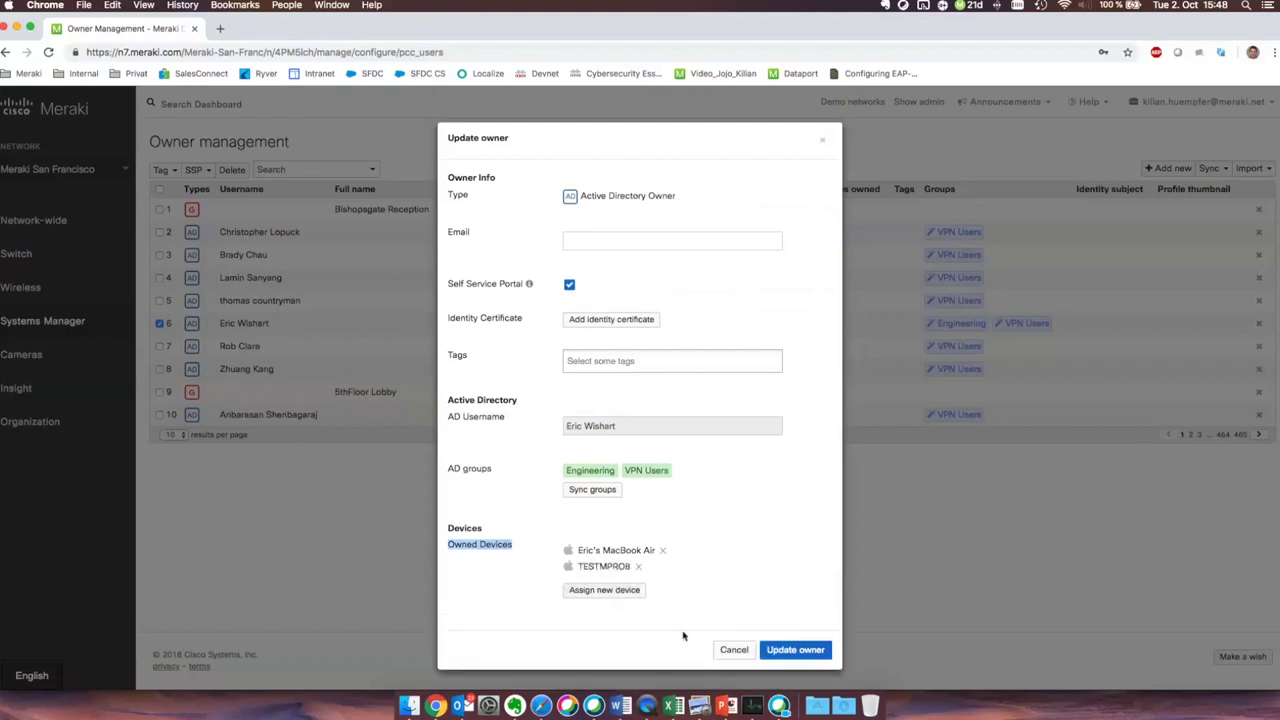
{"action": "left_click", "coordinate": [501, 558]}
{"action": "left_click", "coordinate": [731, 651]}
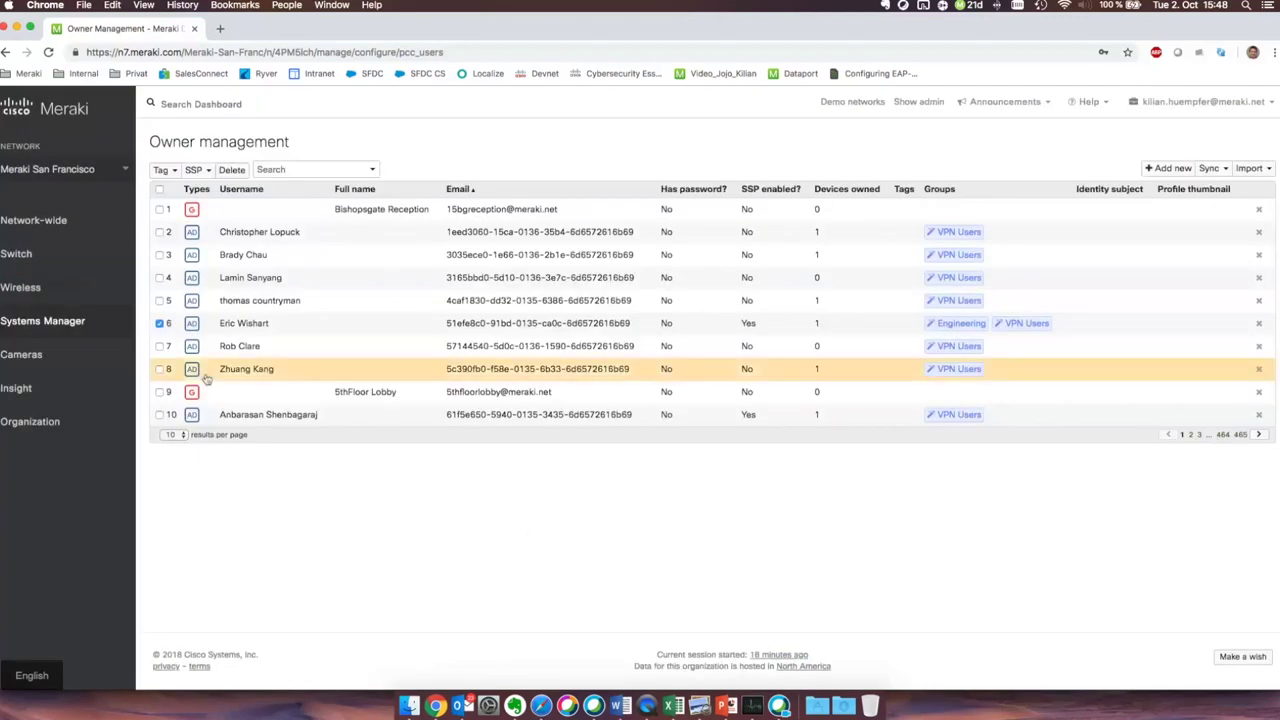
Open the school geofence from Systems Manager's geofencing page and enlarge its area on the map to a radius of about 83 m
{"action": "mouse_move", "coordinate": [104, 328]}
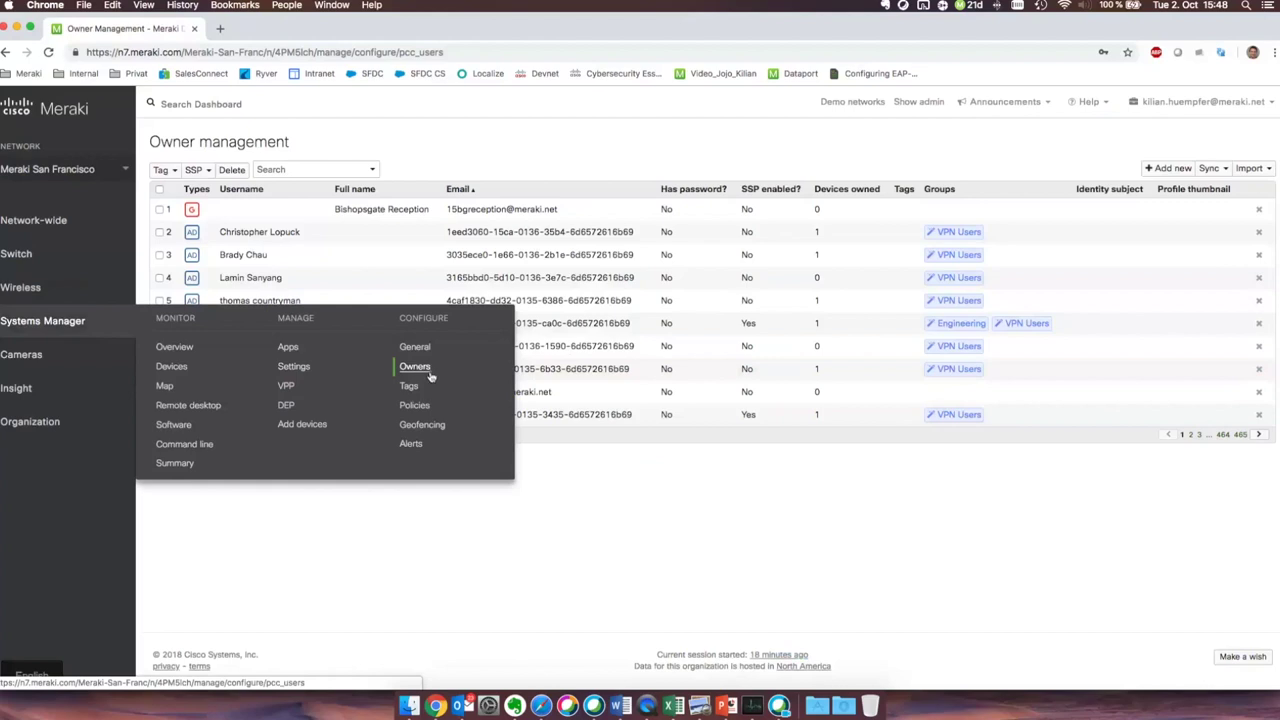
{"action": "left_click", "coordinate": [418, 425]}
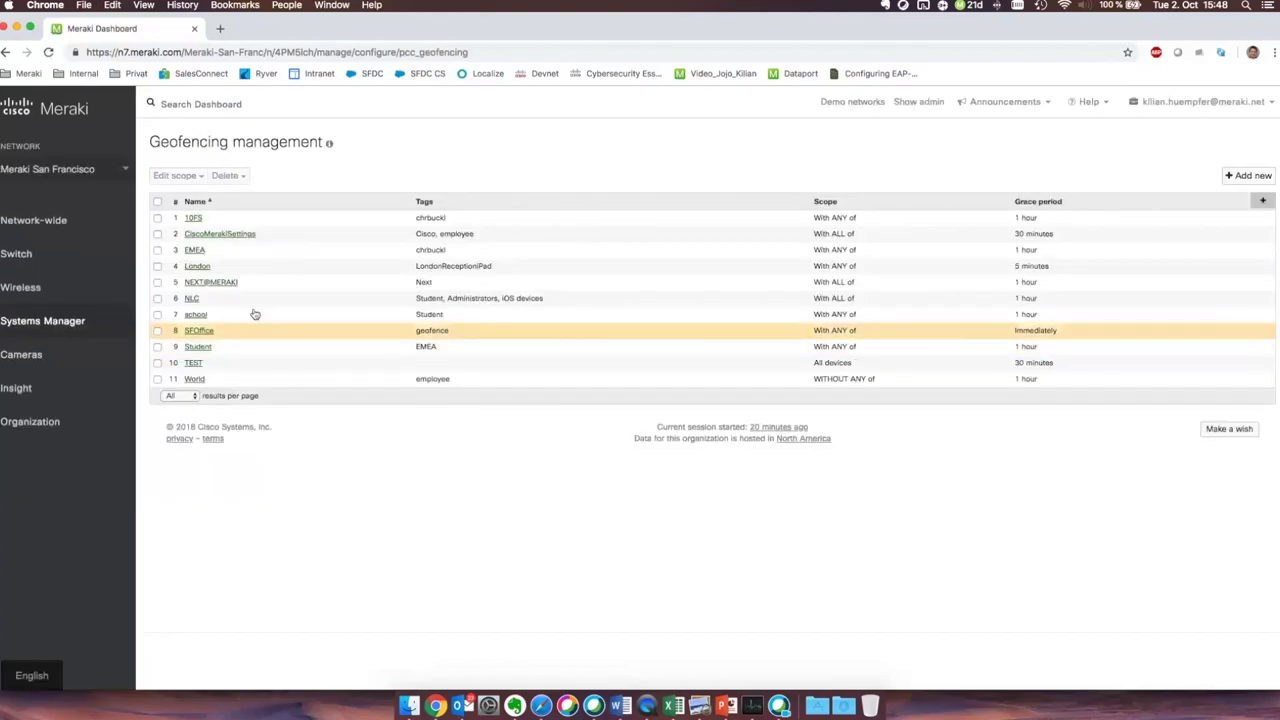
{"action": "left_click", "coordinate": [197, 314]}
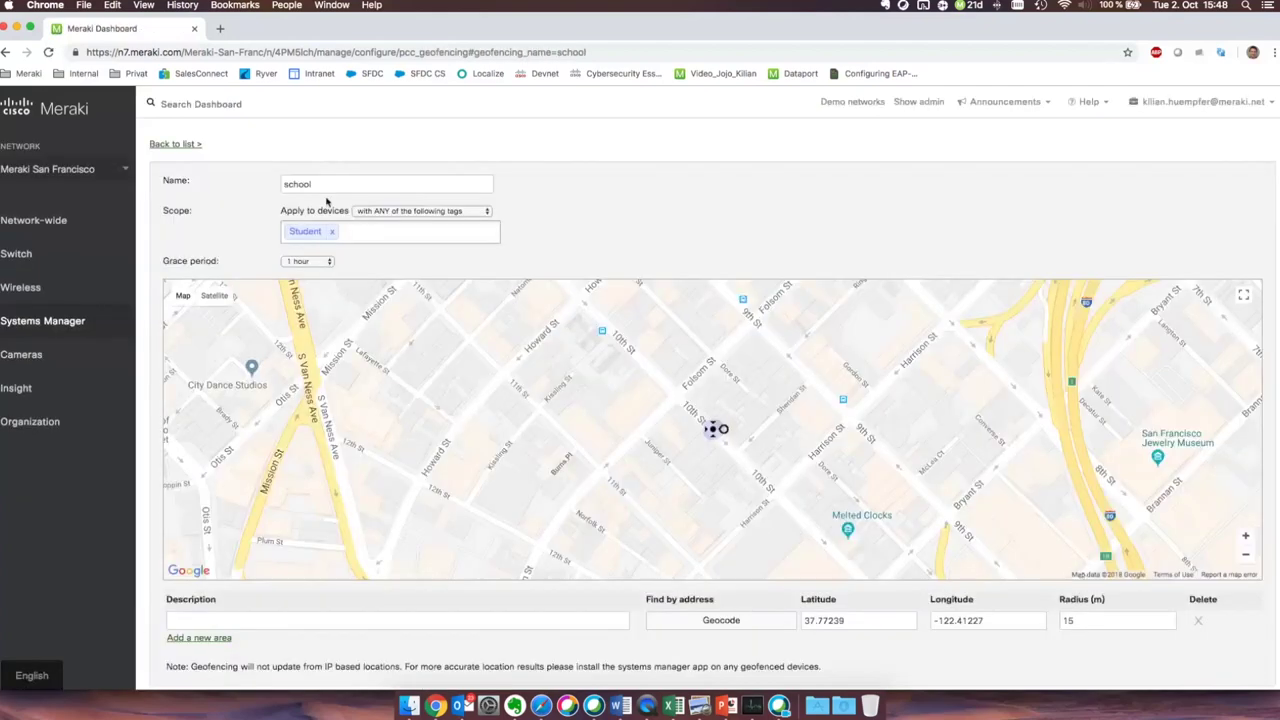
{"action": "double_click", "coordinate": [288, 183]}
{"action": "left_click", "coordinate": [292, 184]}
{"action": "left_click", "coordinate": [735, 436]}
{"action": "left_click_drag", "start_coordinate": [724, 429], "coordinate": [772, 432]}
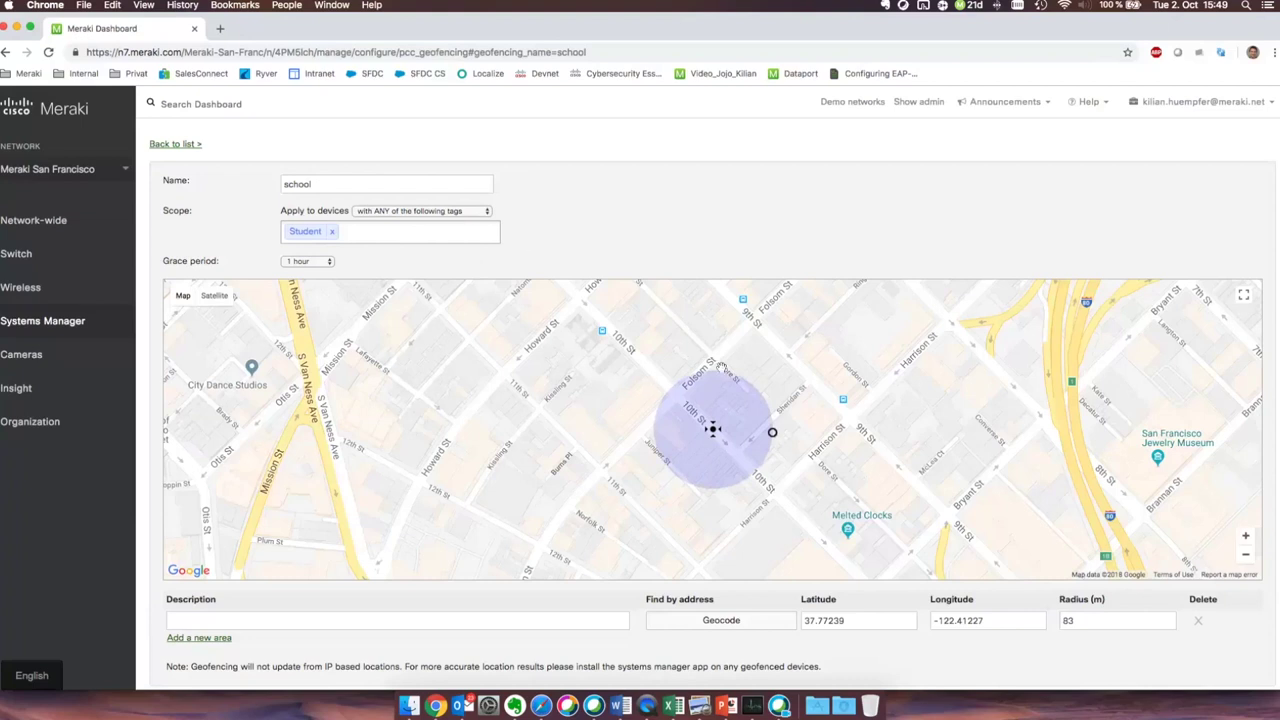
Leave the geofence without saving and review the Systems Manager network summary, from client lists to top platforms, models and tags
{"action": "mouse_move", "coordinate": [125, 328]}
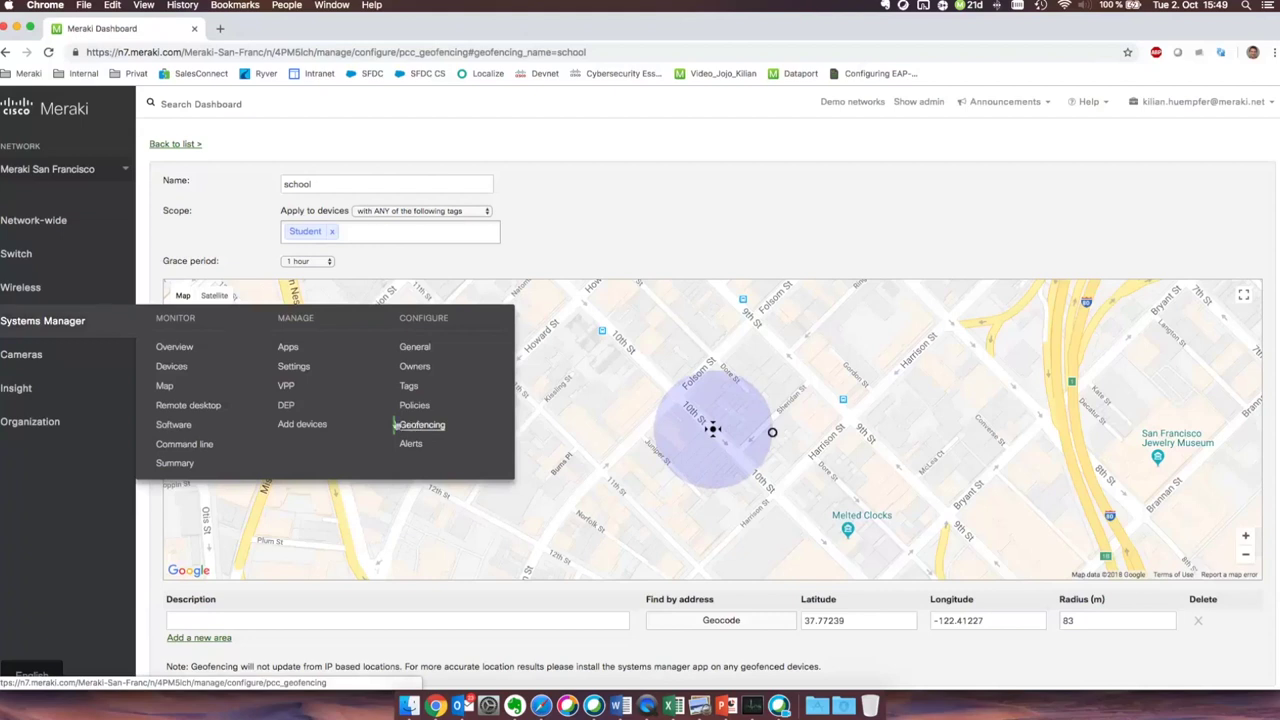
{"action": "left_click", "coordinate": [200, 463]}
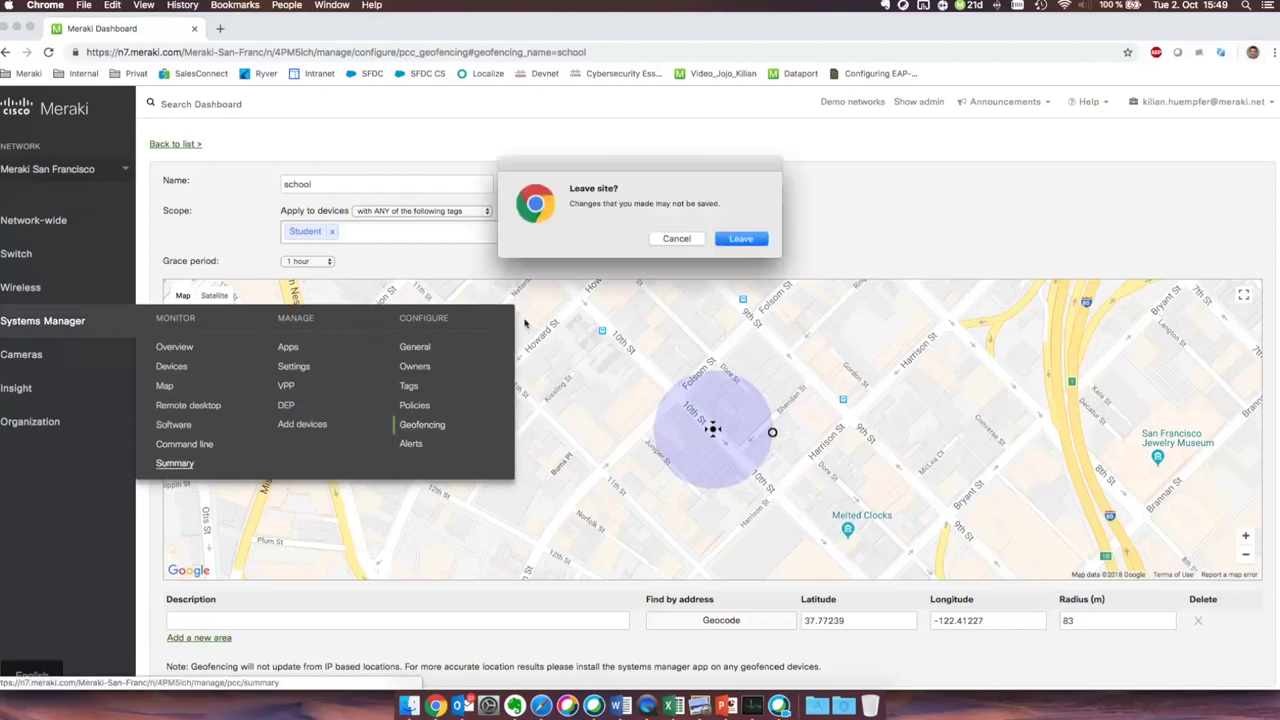
{"action": "left_click", "coordinate": [759, 240]}
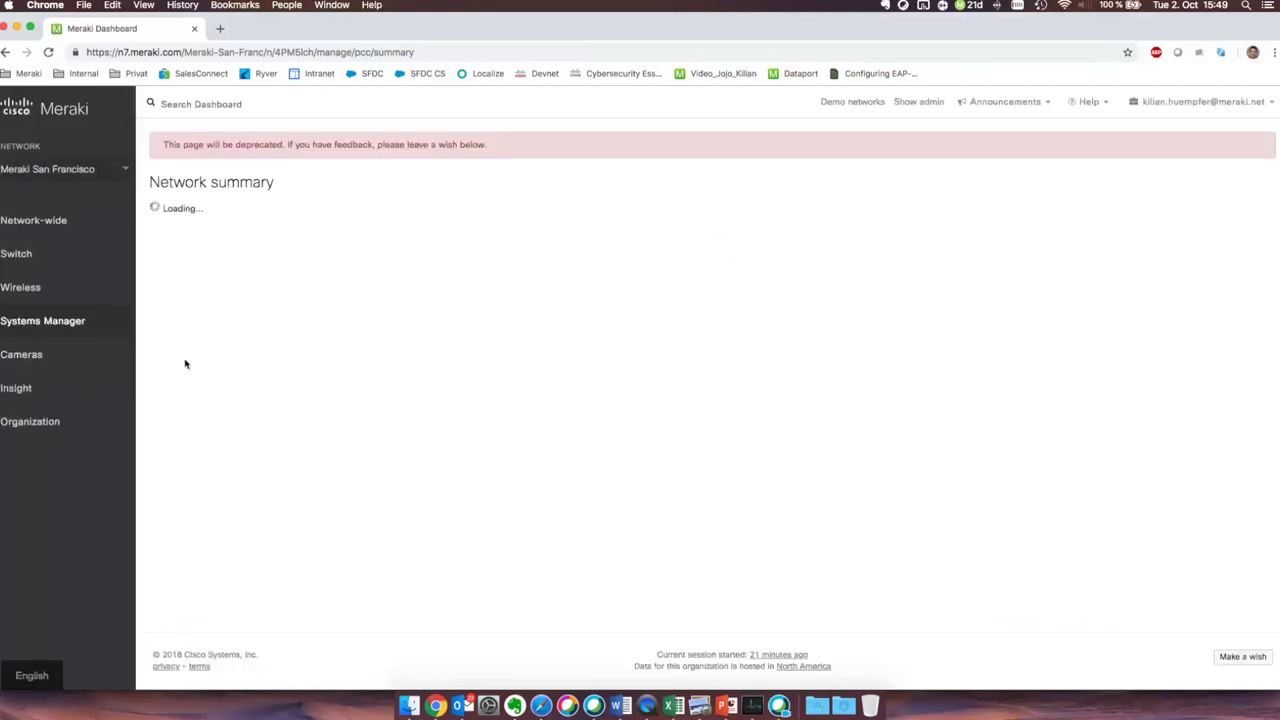
{"action": "mouse_move", "coordinate": [60, 433]}
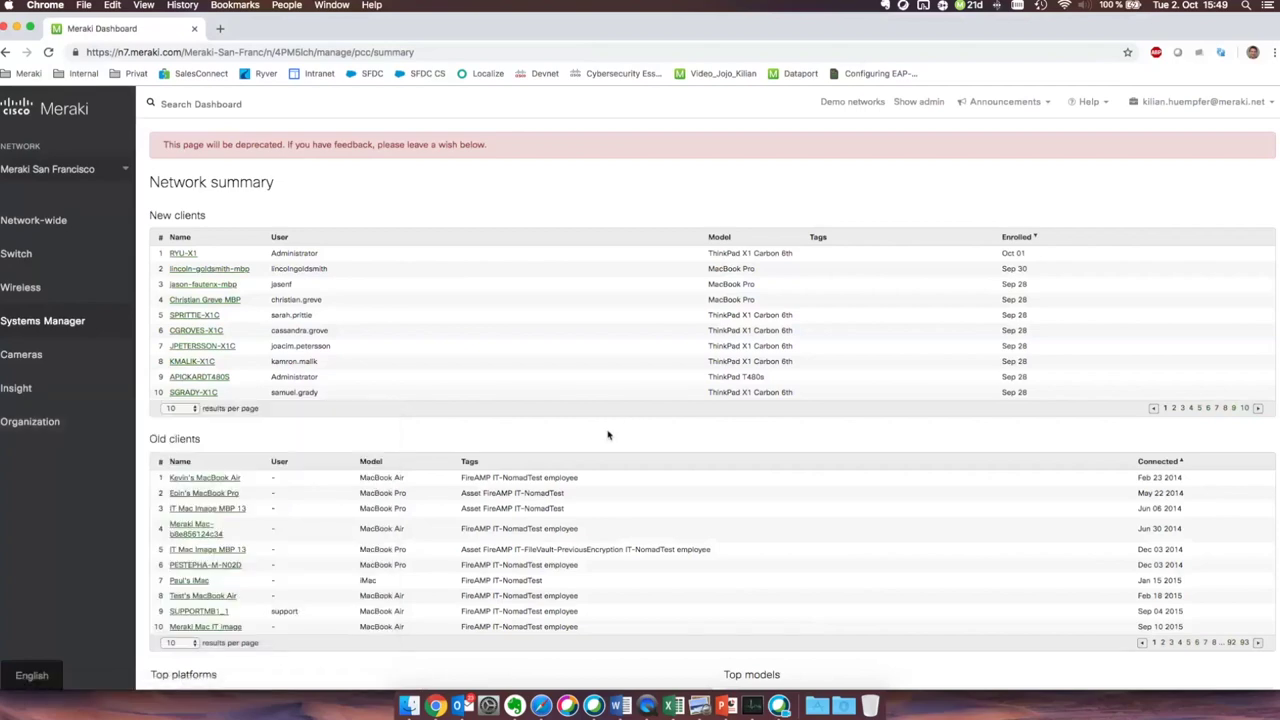
{"action": "scroll", "coordinate": [605, 435], "scroll_direction": "down", "scroll_amount": 1}
{"action": "scroll", "coordinate": [605, 435], "scroll_direction": "down", "scroll_amount": 5}
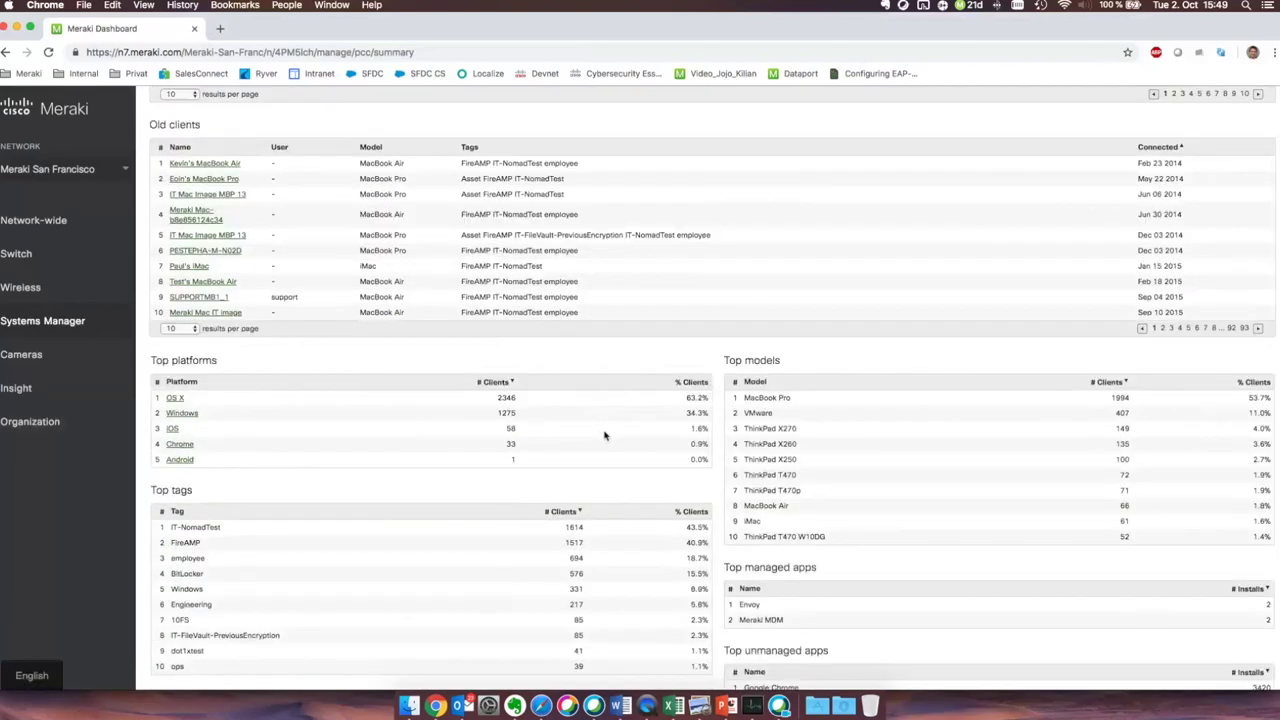
{"action": "scroll", "coordinate": [665, 411], "scroll_direction": "up", "scroll_amount": 6}
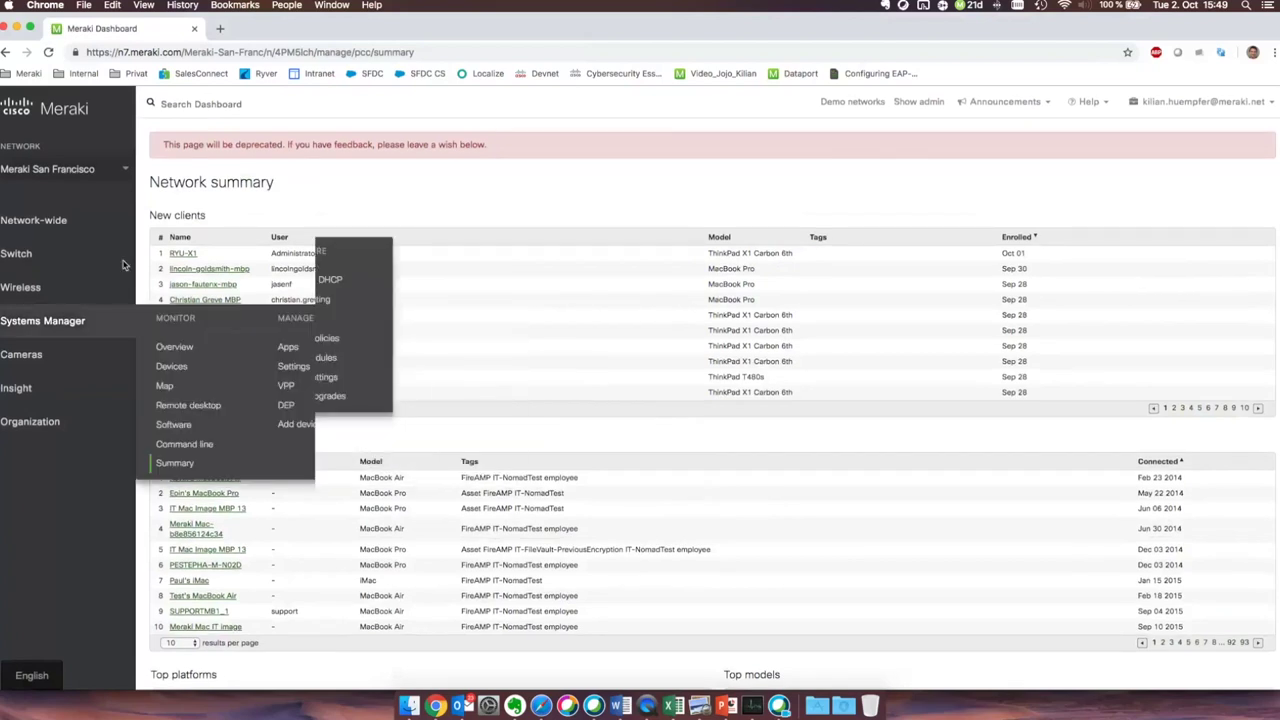
Go to the network-wide client list, search the networks for london, and switch to Meraki London - Finsbury
{"action": "mouse_move", "coordinate": [104, 232]}
{"action": "left_click", "coordinate": [169, 247]}
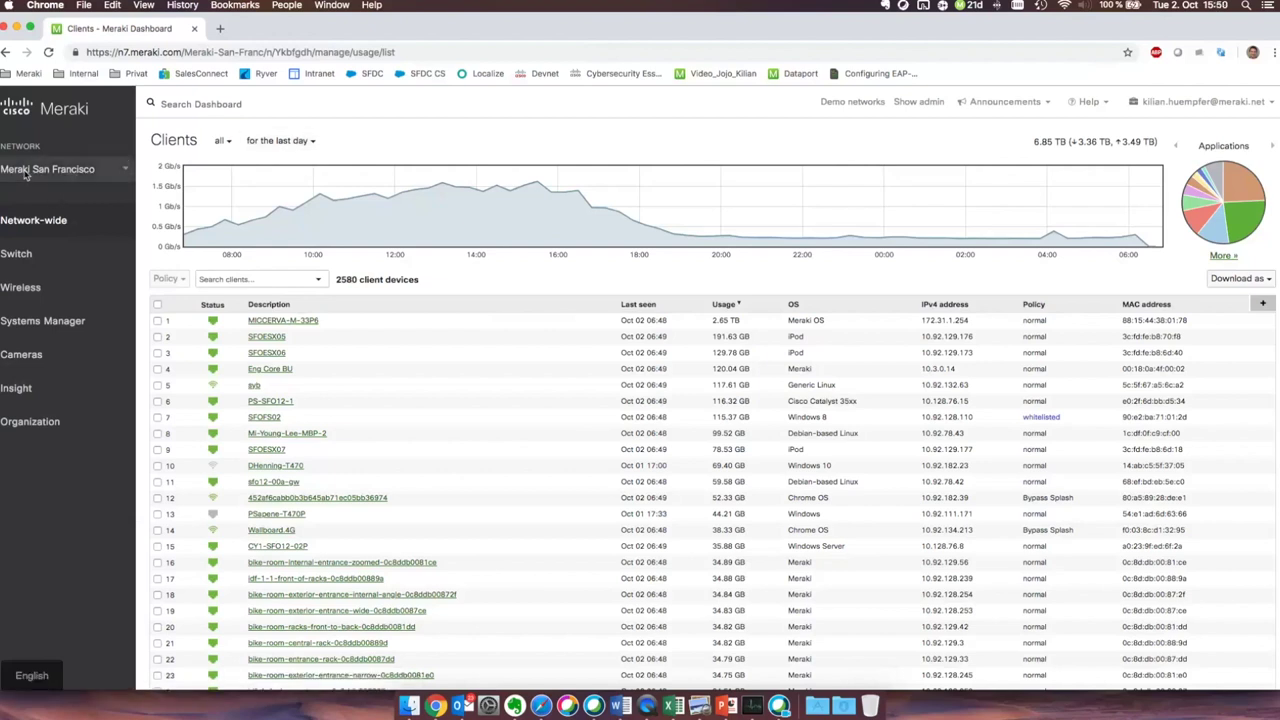
{"action": "left_click", "coordinate": [84, 171]}
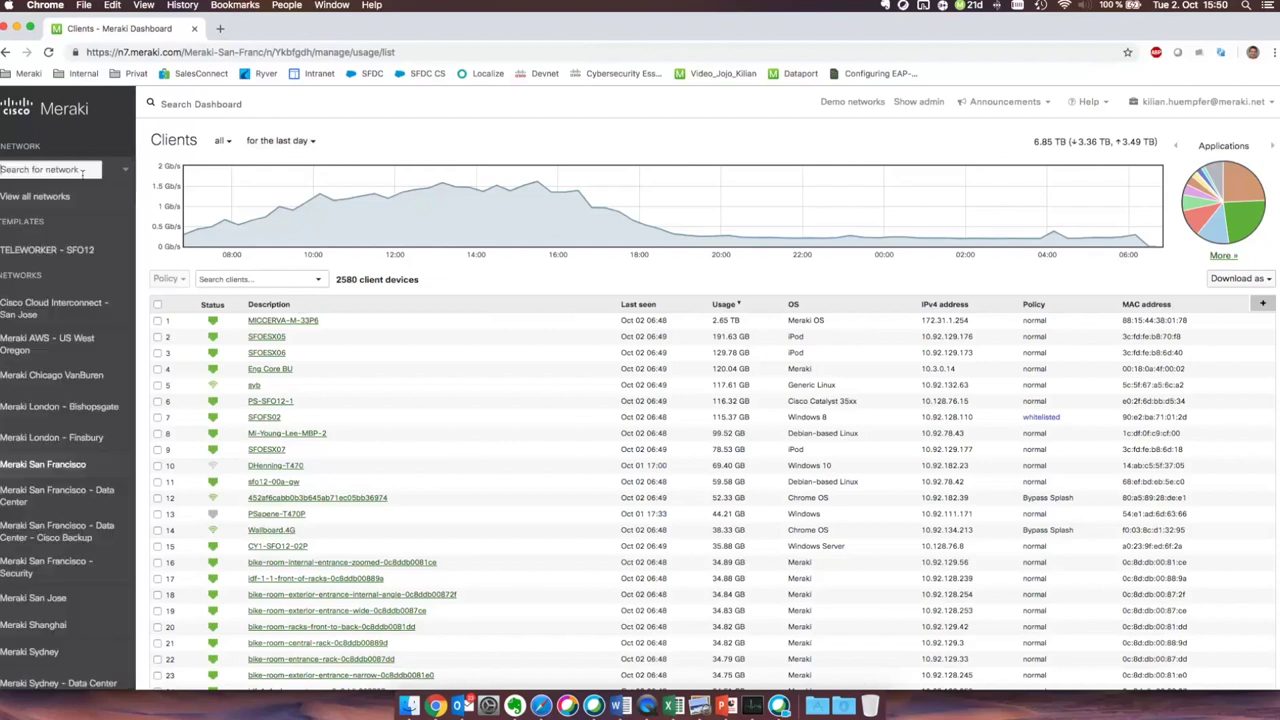
{"action": "type", "text": "london"}
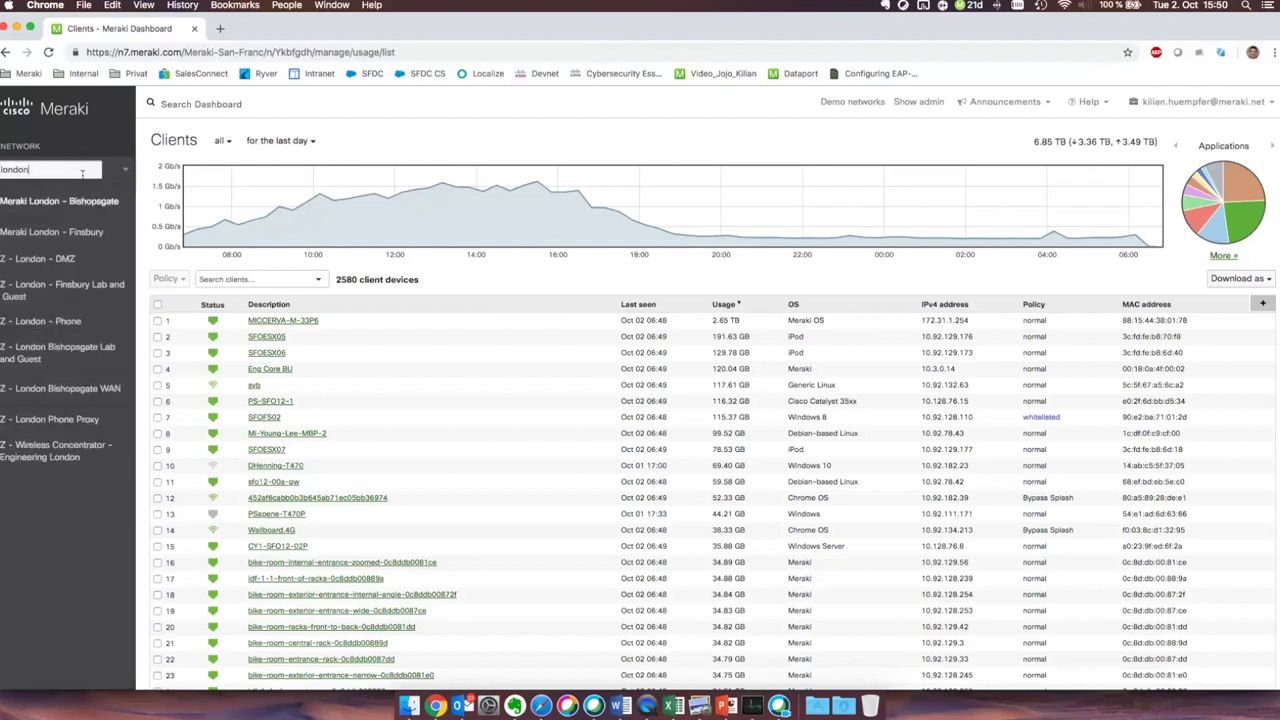
{"action": "left_click", "coordinate": [57, 234]}
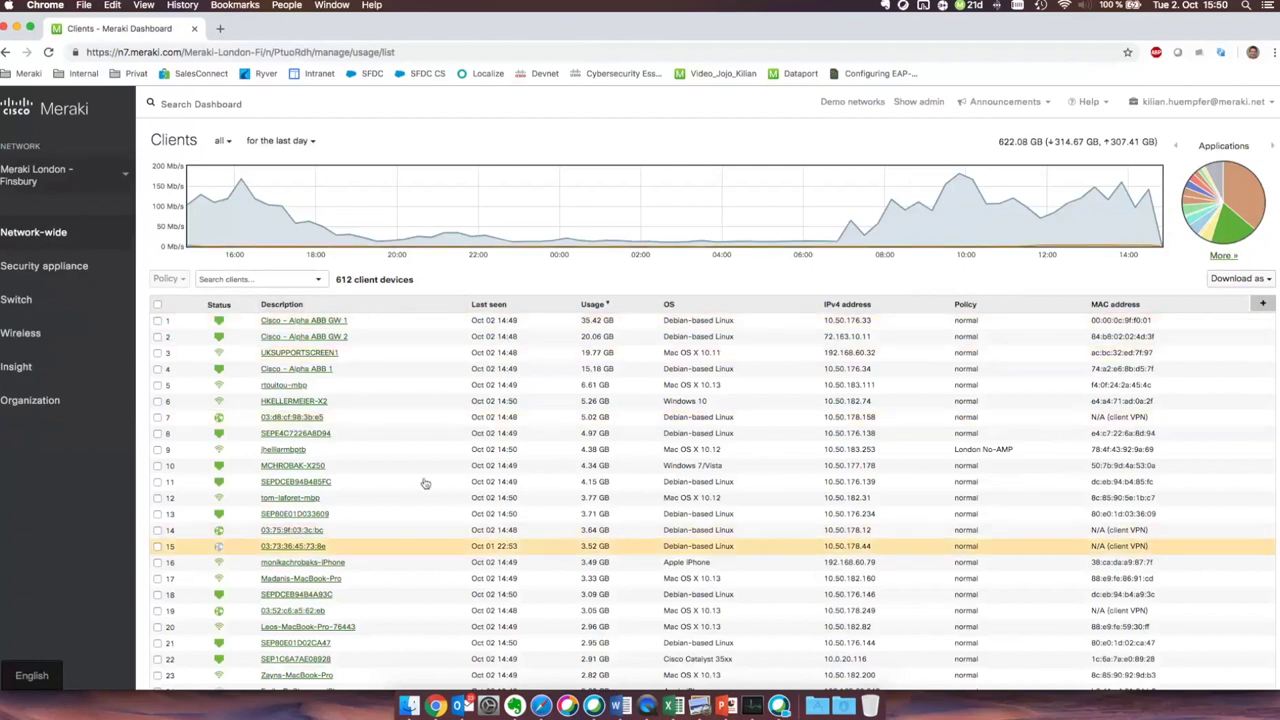
Add the Systems manager column to the Meraki London - Finsbury client list
{"action": "left_click", "coordinate": [1265, 302]}
{"action": "scroll", "coordinate": [1195, 510], "scroll_direction": "down", "scroll_amount": 2}
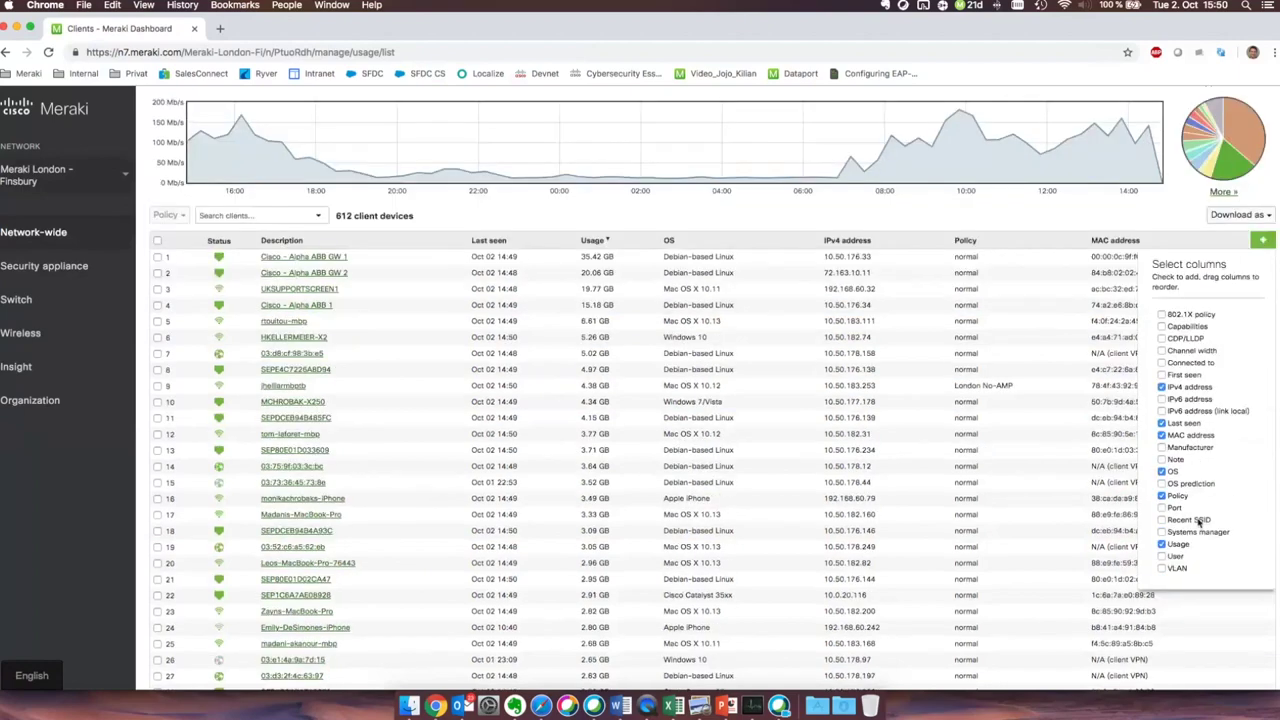
{"action": "left_click", "coordinate": [1162, 533]}
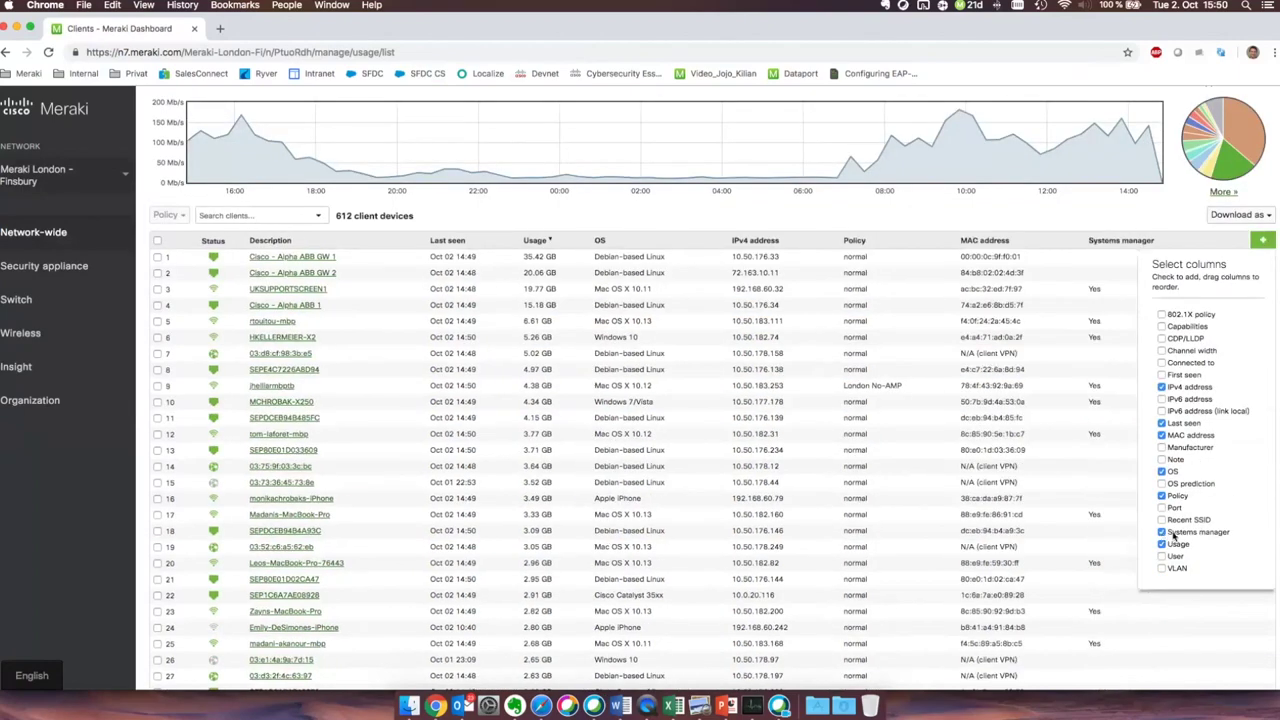
{"action": "left_click", "coordinate": [880, 204]}
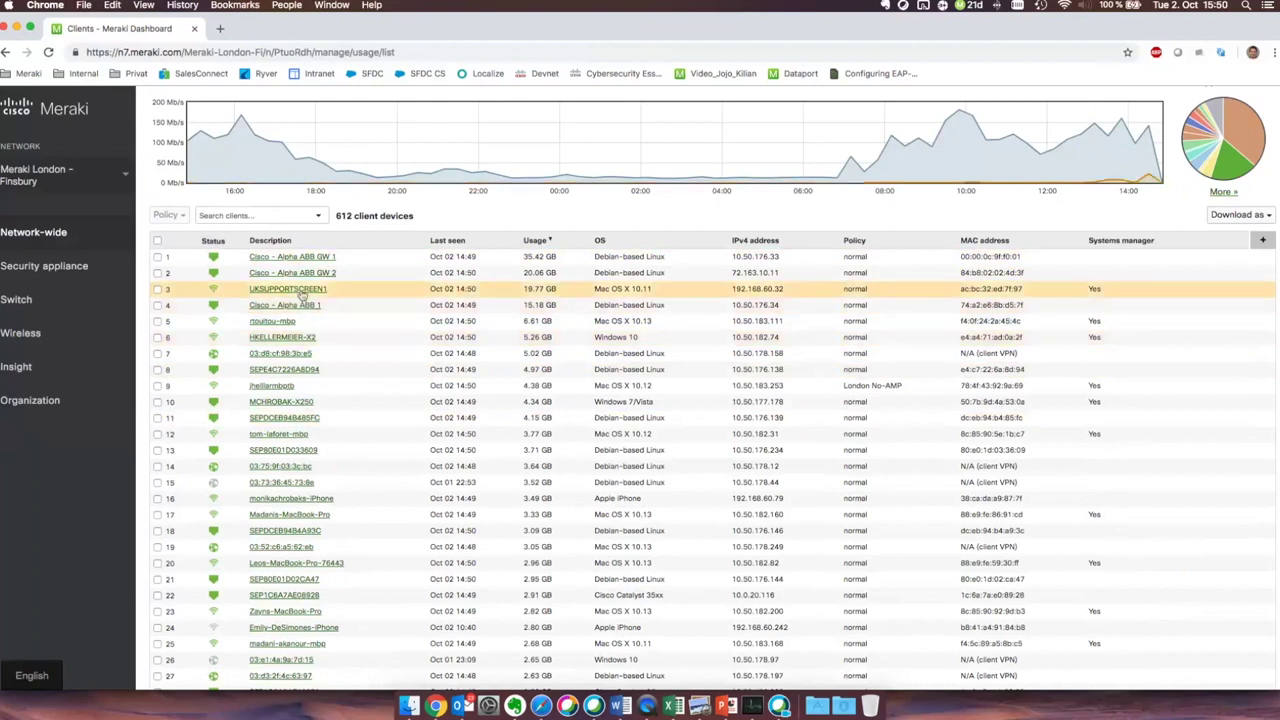
Open the client details of the MacBook Pro in row 17
{"action": "left_click", "coordinate": [321, 516]}
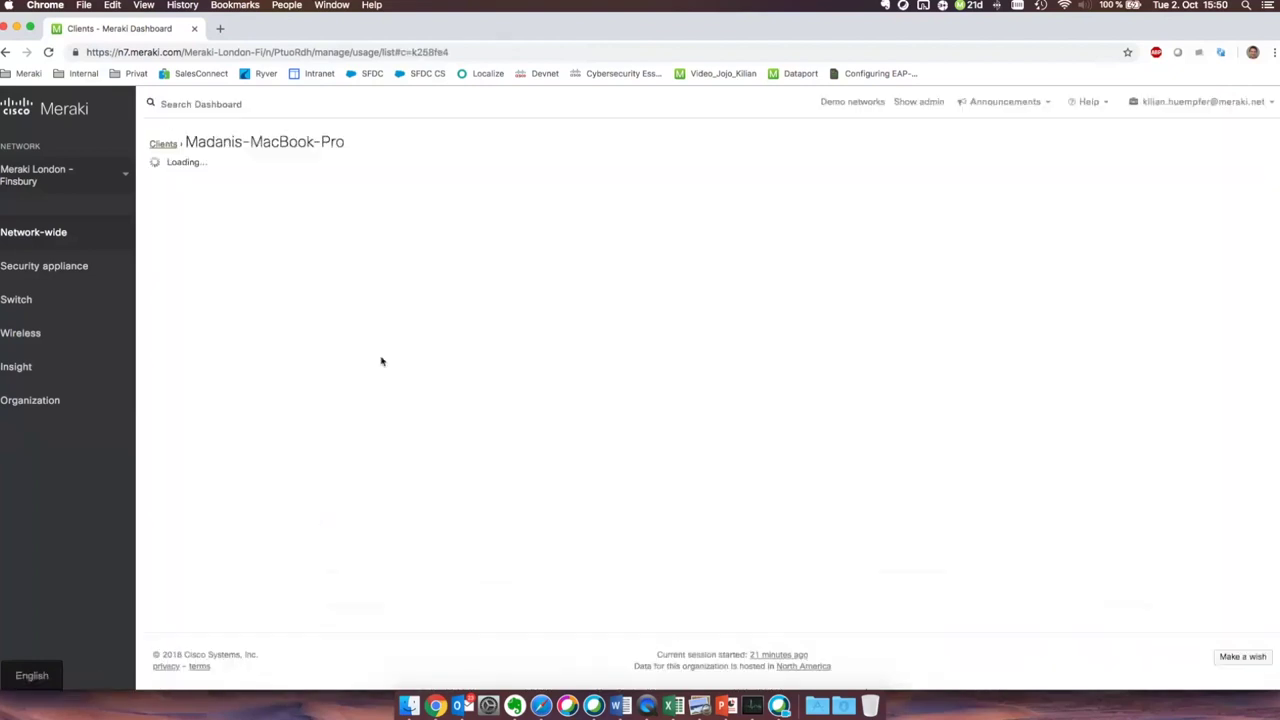